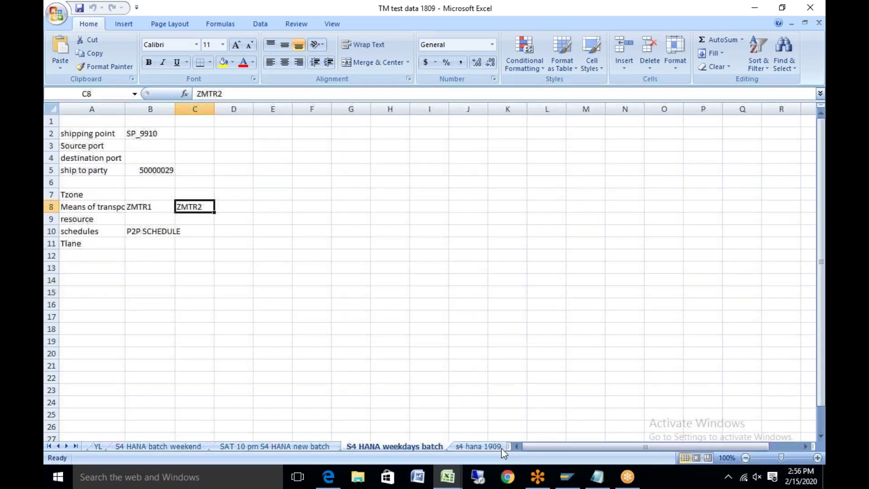
- Rename the s4 hana 1909 worksheet to "s4 hana SAT eve"
{"action": "left_click", "coordinate": [500, 448]}
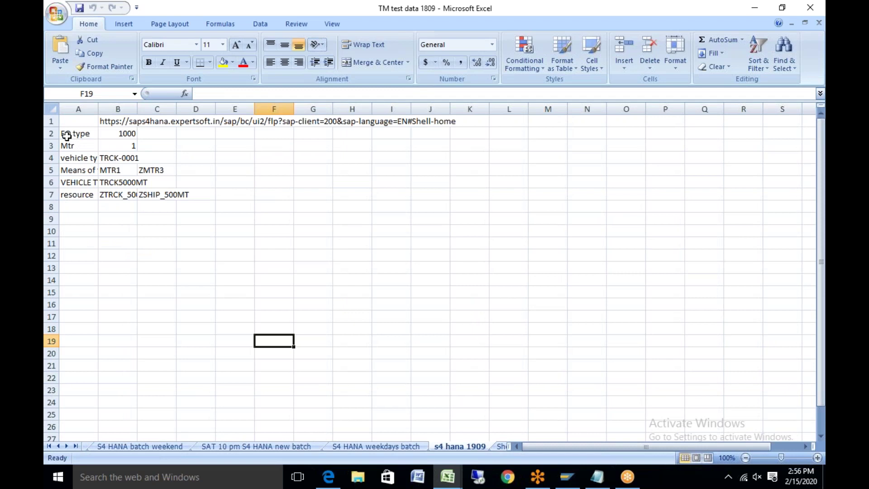
{"action": "left_click_drag", "start_coordinate": [67, 136], "coordinate": [140, 195]}
{"action": "left_click", "coordinate": [79, 219]}
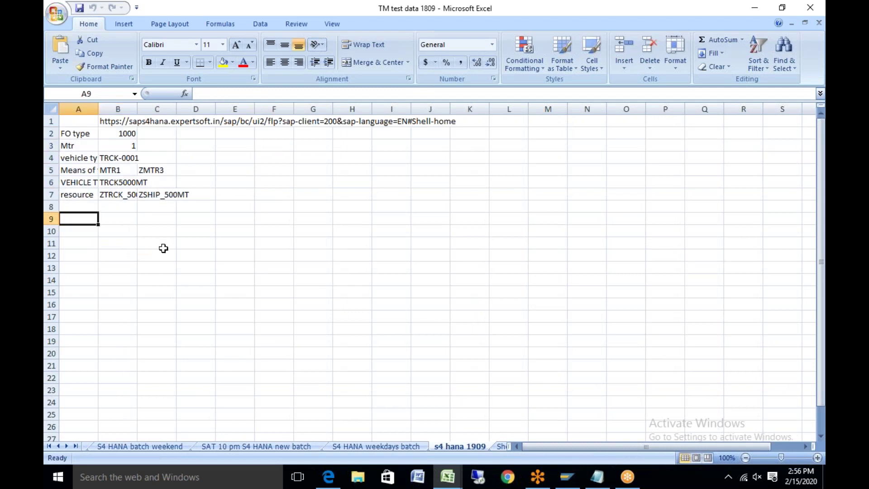
{"action": "right_click", "coordinate": [463, 444]}
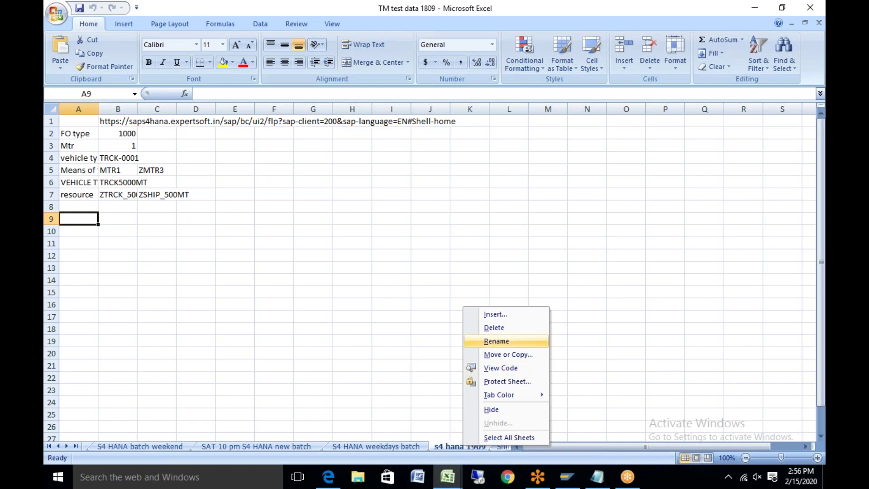
{"action": "left_click", "coordinate": [497, 341]}
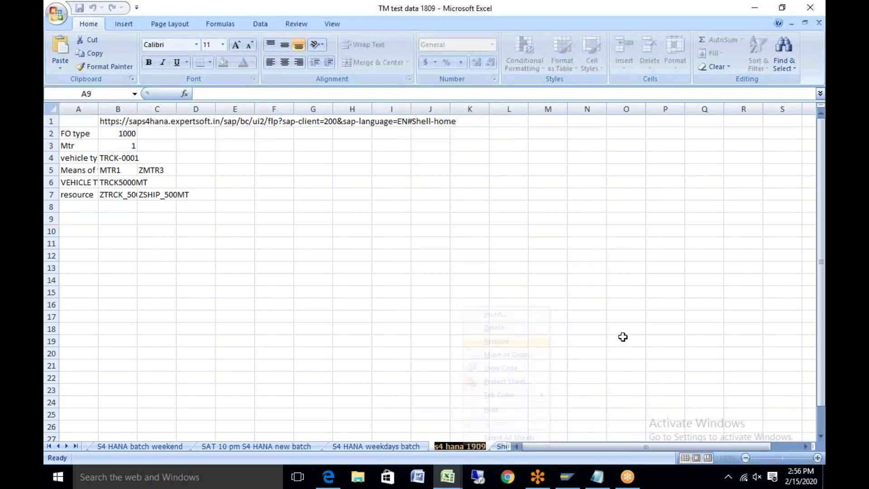
{"action": "type", "text": "s4 "}
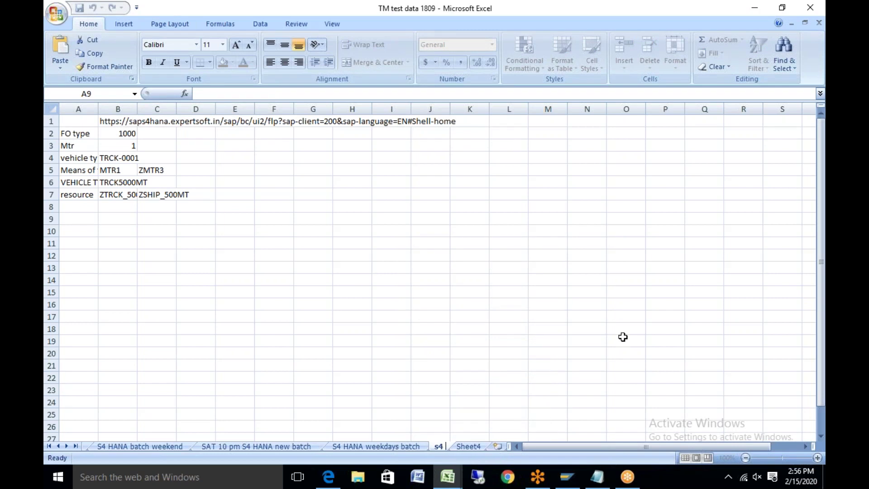
{"action": "type", "text": "hana SAT"}
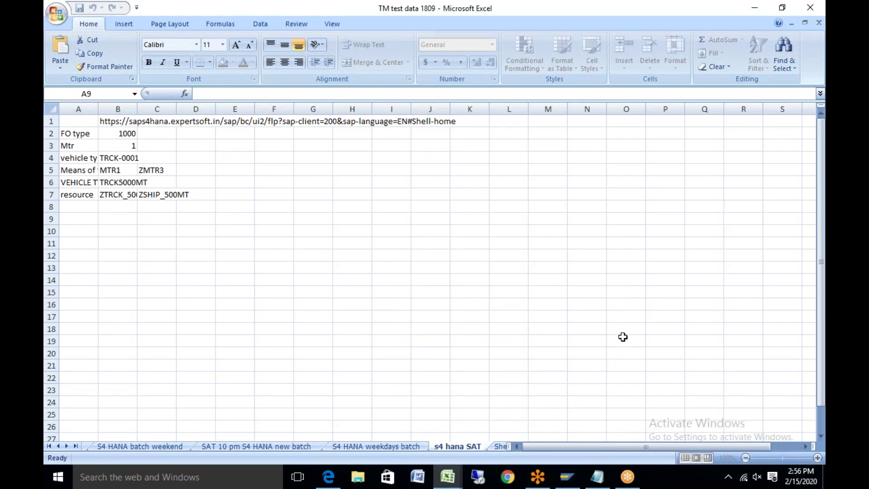
{"action": "type", "text": " after"}
{"action": "key", "text": "BackSpace"}
{"action": "key", "text": "BackSpace"}
{"action": "key", "text": "BackSpace"}
{"action": "key", "text": "BackSpace"}
{"action": "key", "text": "BackSpace"}
{"action": "type", "text": "eve"}
- Clear the contents of cells A1:B8 on the s4 hana SAT eve sheet
{"action": "left_click", "coordinate": [81, 121]}
{"action": "left_click_drag", "start_coordinate": [117, 174], "coordinate": [123, 207]}
{"action": "key", "text": "Delete"}
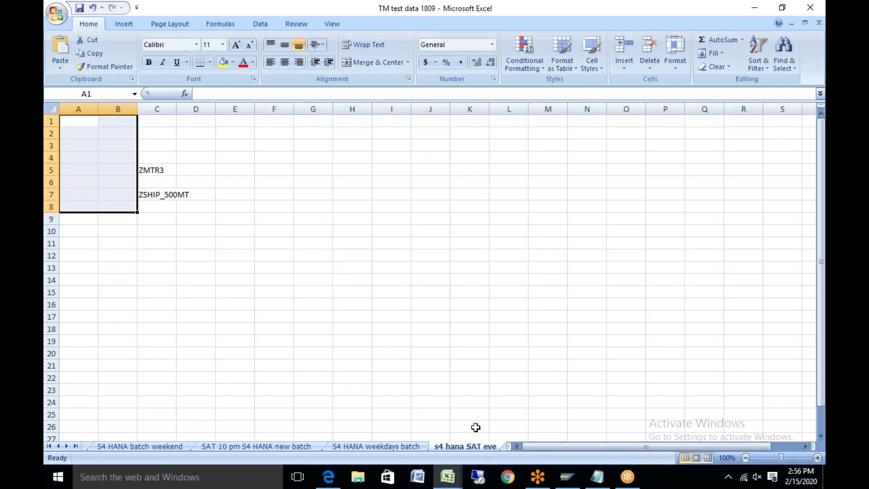
- Switch to SAP Logon and open the SAP S/4HANA connection
{"action": "left_click", "coordinate": [569, 480]}
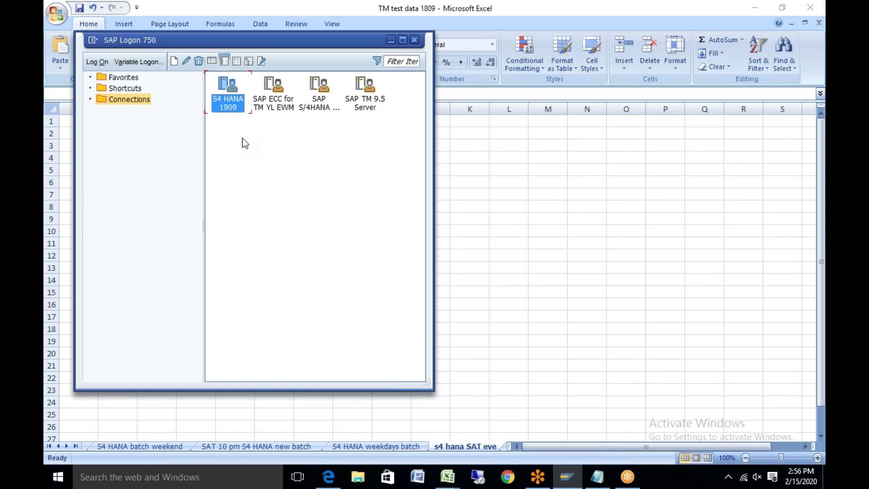
{"action": "left_click_drag", "start_coordinate": [284, 37], "coordinate": [311, 77]}
{"action": "left_click", "coordinate": [338, 156]}
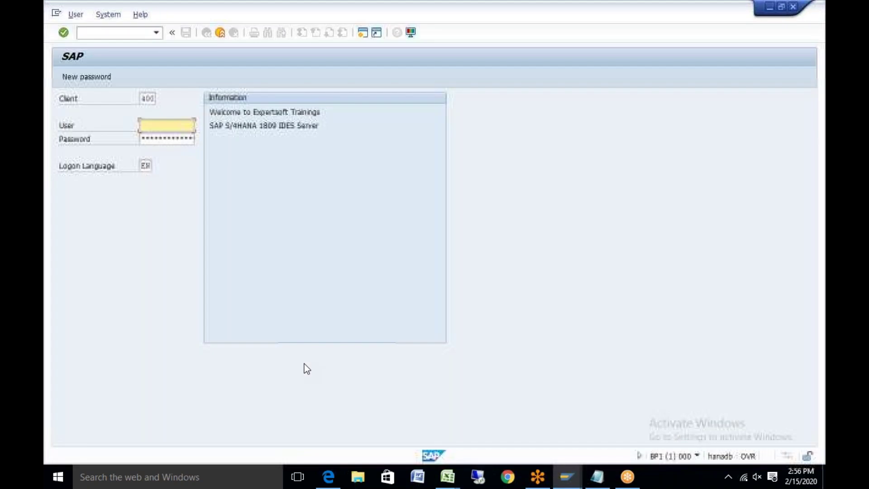
- Set the logon client to 300
{"action": "left_click", "coordinate": [147, 99]}
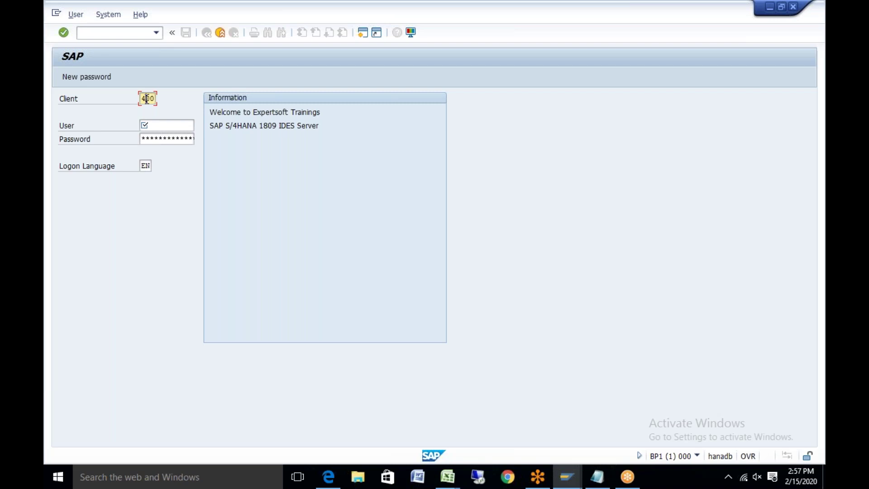
{"action": "key", "text": "BackSpace"}
{"action": "type", "text": "3"}
- Fill in the account's user name and try to log on with the account password
{"action": "left_click", "coordinate": [163, 125]}
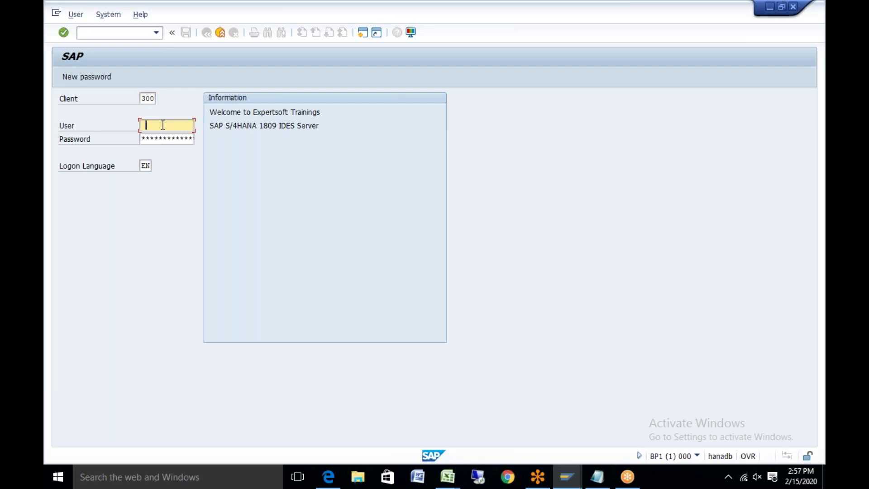
{"action": "left_click", "coordinate": [163, 125]}
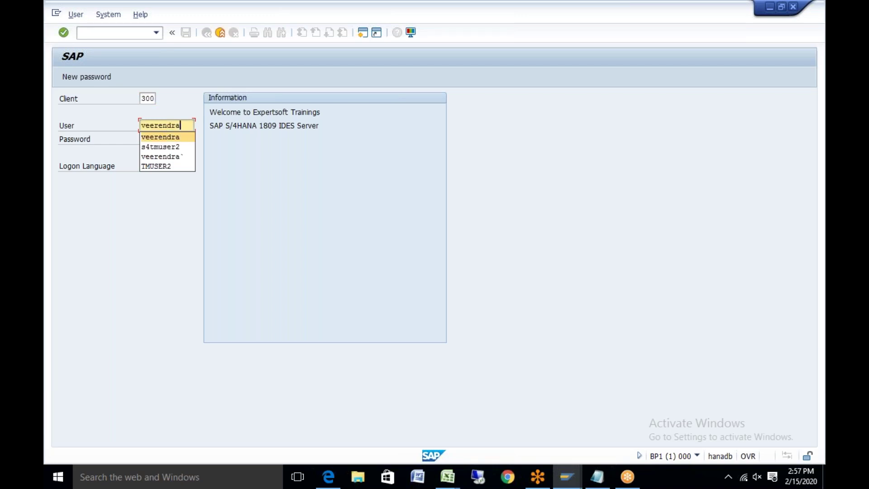
{"action": "left_click", "coordinate": [160, 137]}
{"action": "left_click", "coordinate": [147, 139]}
{"action": "type", "text": "*********************"}
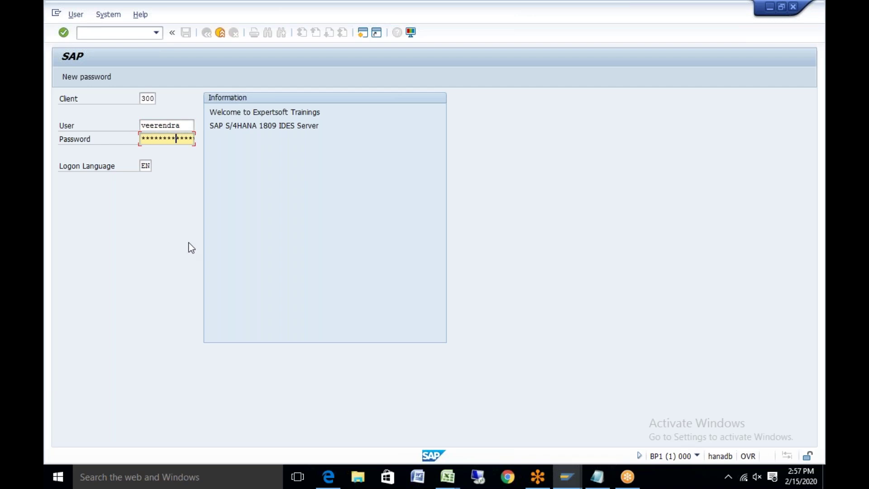
{"action": "type", "text": "*"}
{"action": "key", "text": "Return"}
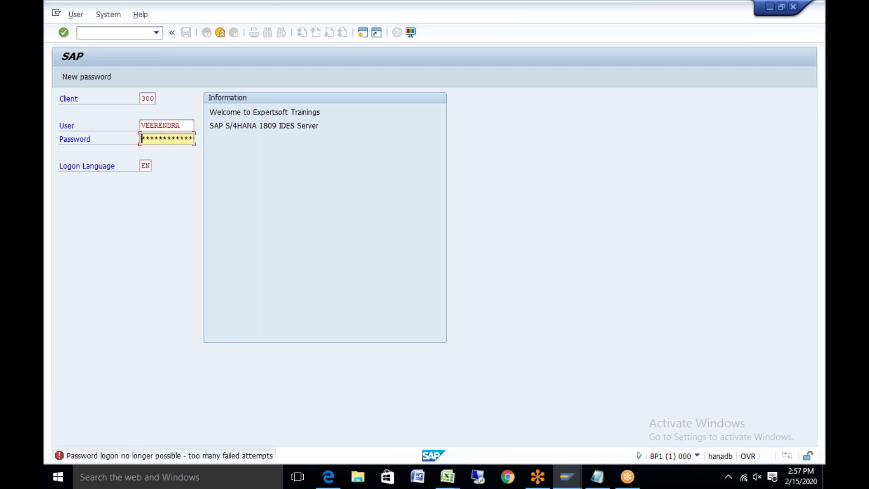
- Retry the logon with the account password re-entered
{"action": "type", "text": "*********"}
{"action": "key", "text": "shift+Tab"}
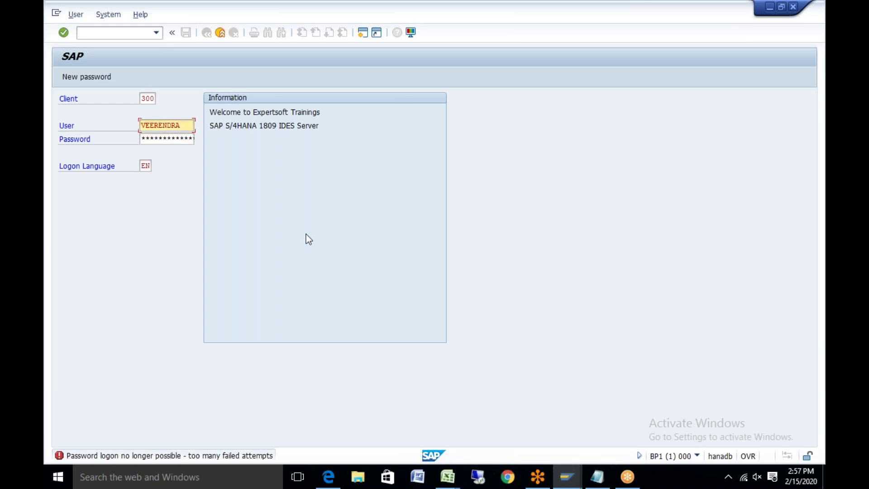
{"action": "key", "text": "Return"}
- Switch to Notepad and replace the old notes with the headings sales, purchasing and planning spaced apart on one line
{"action": "left_click", "coordinate": [594, 472]}
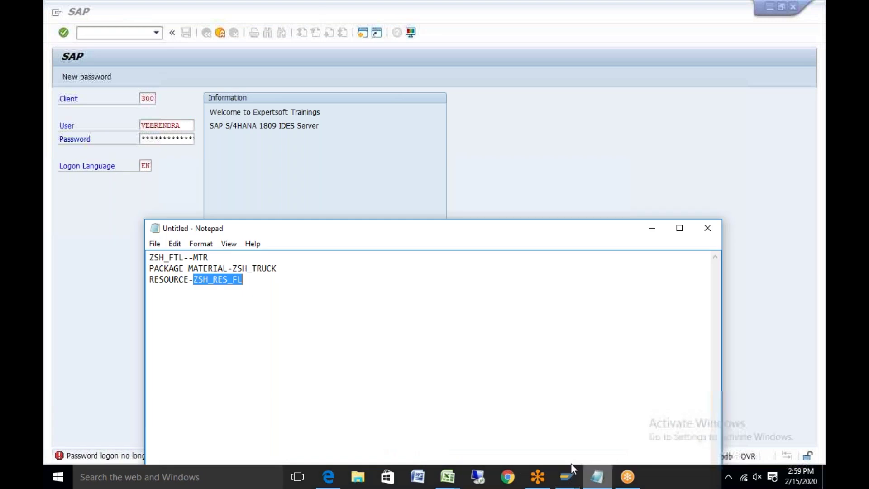
{"action": "key", "text": "ctrl+a"}
{"action": "key", "text": "Delete"}
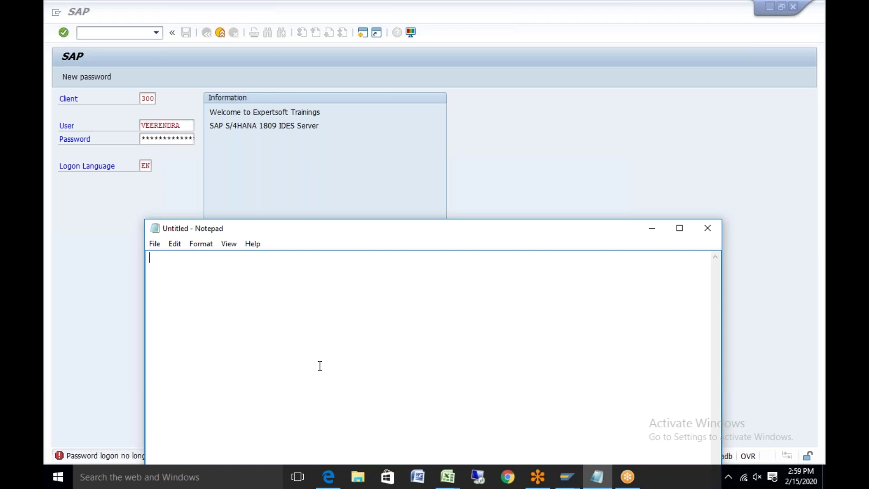
{"action": "type", "text": "sales"}
{"action": "type", "text": "purchasing             planning"}
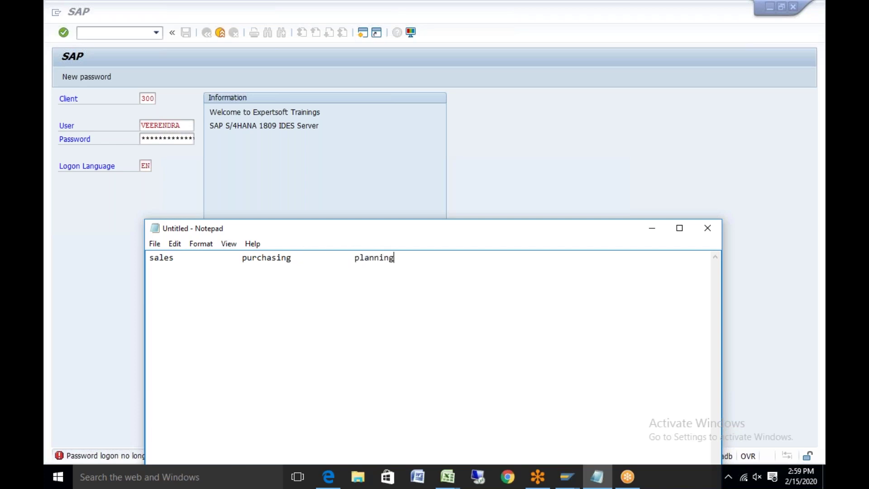
- Add the lines "sales office" and "sales group" below the headings
{"action": "key", "text": "Return"}
{"action": "type", "text": "sales office"}
{"action": "key", "text": "Return"}
{"action": "type", "text": "sales gro"}
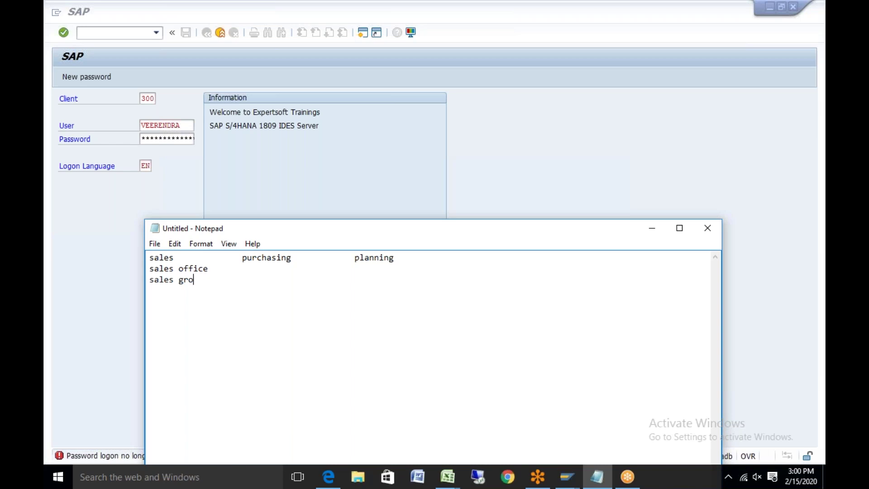
{"action": "type", "text": "up"}
- Insert a line reading "sales org" between sales and sales office
{"action": "key", "text": "Up"}
{"action": "key", "text": "Up"}
{"action": "key", "text": "Return"}
{"action": "type", "text": "sales oprg"}
{"action": "key", "text": "BackSpace"}
{"action": "key", "text": "BackSpace"}
{"action": "key", "text": "BackSpace"}
{"action": "type", "text": "rg"}
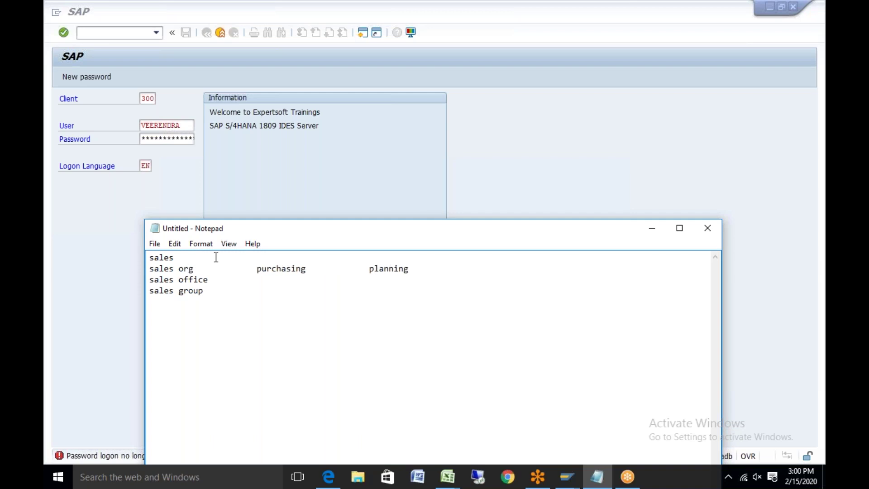
- Append "--porg and Pgroup" to purchasing and "--planning org and planning group" to planning
{"action": "left_click", "coordinate": [257, 269]}
{"action": "left_click", "coordinate": [307, 268]}
{"action": "type", "text": "--"}
{"action": "type", "text": "porg and P"}
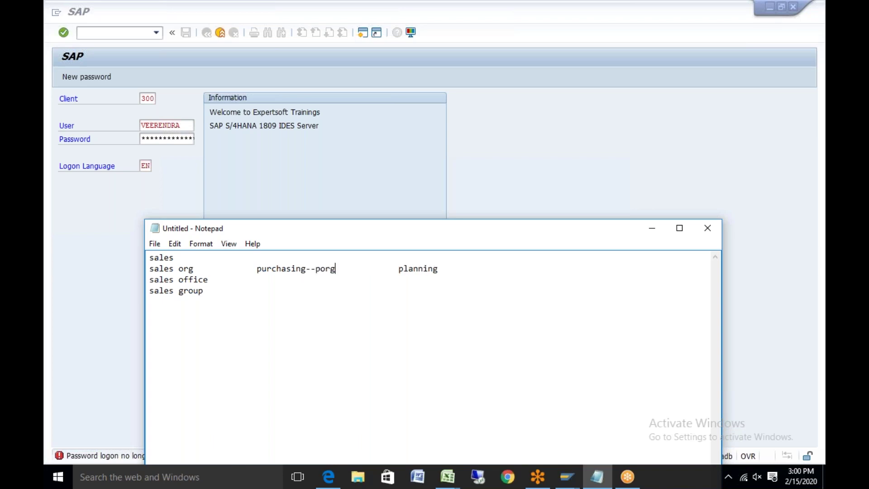
{"action": "type", "text": "h"}
{"action": "key", "text": "BackSpace"}
{"action": "type", "text": "group"}
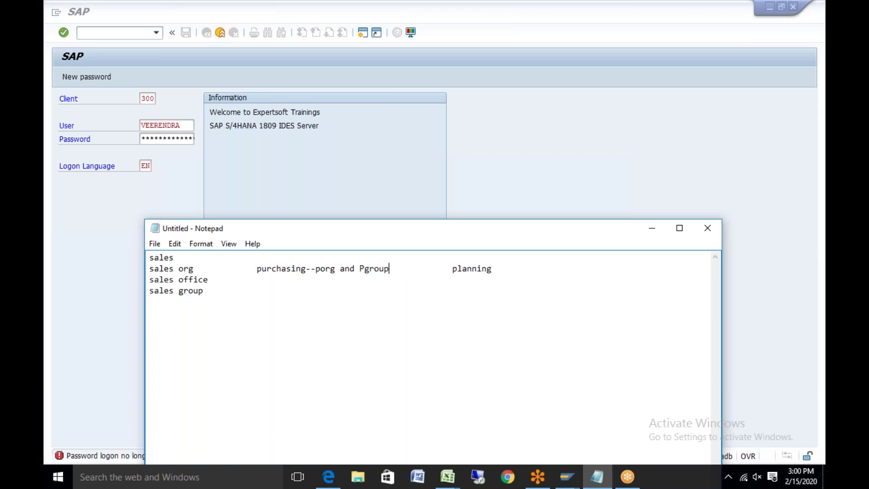
{"action": "left_click", "coordinate": [495, 266]}
{"action": "type", "text": "--planning org and planning group"}
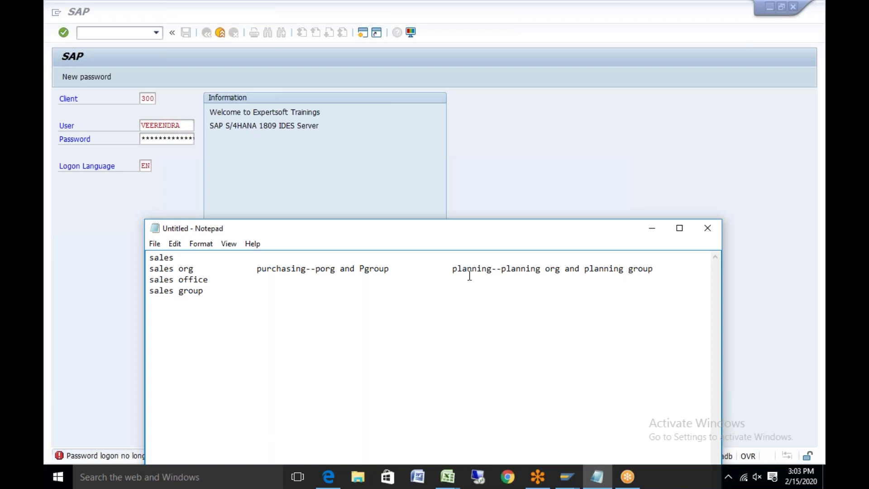
- Switch back to the SAP logon screen and try to log on again with the account password
{"action": "left_click", "coordinate": [566, 483]}
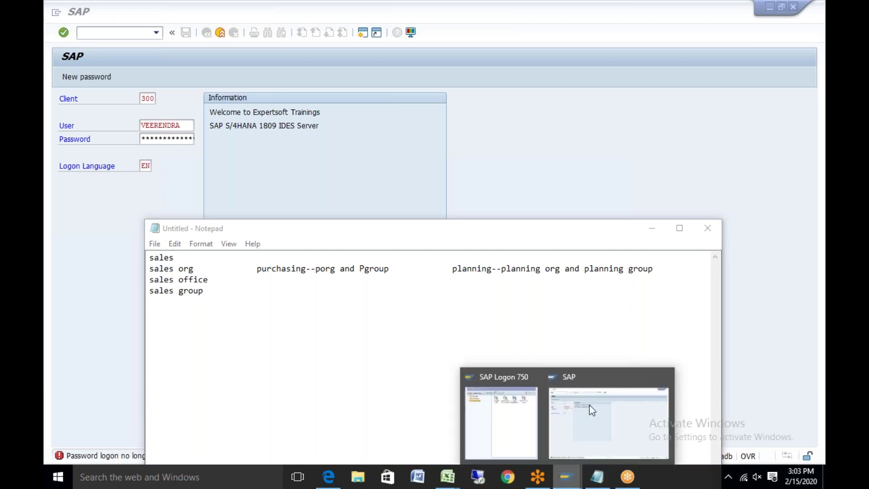
{"action": "left_click", "coordinate": [592, 404]}
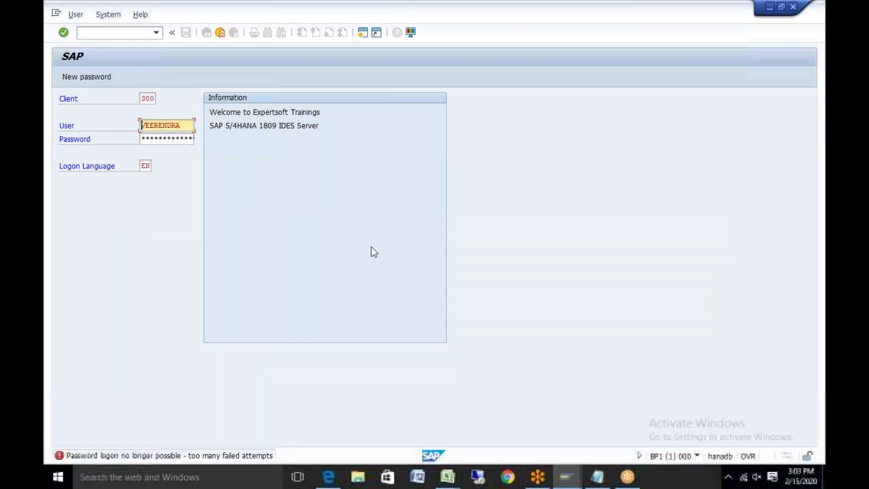
{"action": "key", "text": "Tab"}
{"action": "type", "text": "******"}
{"action": "key", "text": "Return"}
{"action": "key", "text": "Tab"}
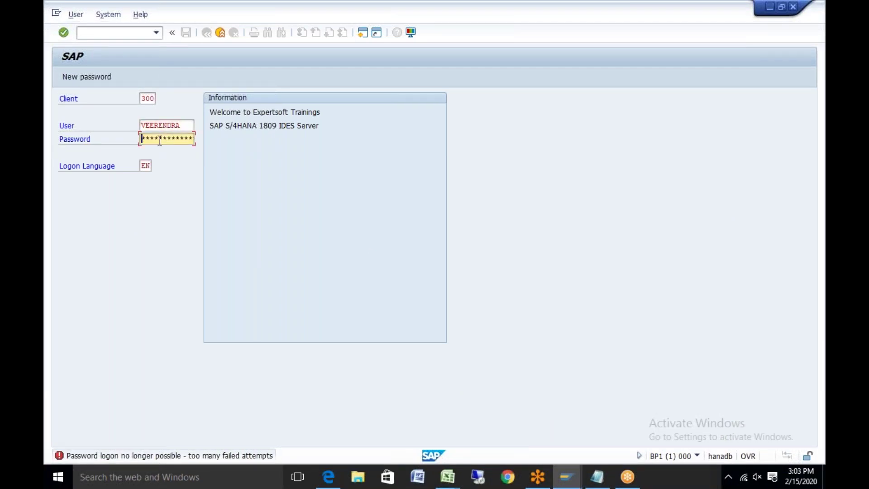
{"action": "type", "text": "****"}
{"action": "key", "text": "Return"}
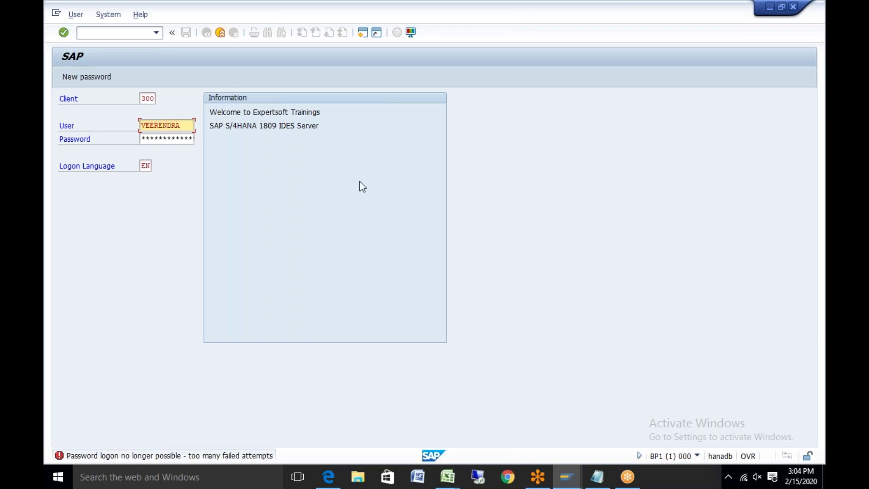
- Switch to Notepad and add the lines "ppoce-" and "ppome-HR" below sales group, separated by a blank line
{"action": "left_click", "coordinate": [597, 478]}
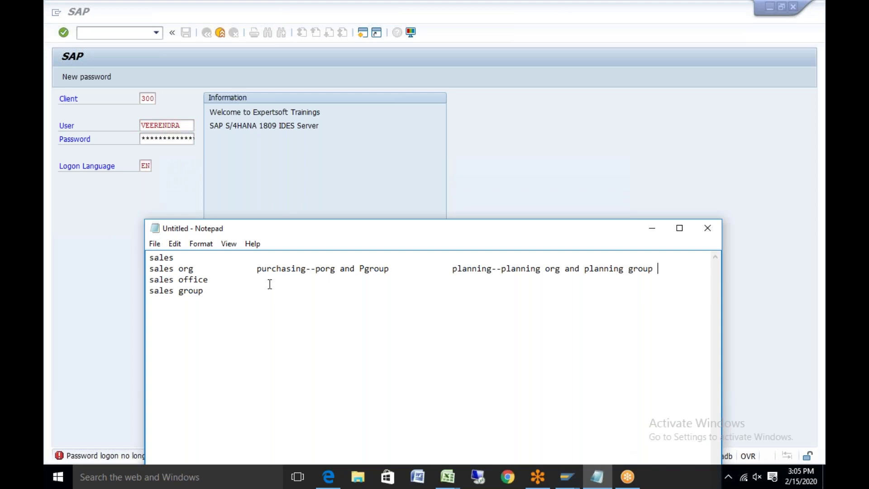
{"action": "left_click", "coordinate": [216, 291]}
{"action": "key", "text": "Return"}
{"action": "key", "text": "Return"}
{"action": "type", "text": "ppoce"}
{"action": "type", "text": "-"}
{"action": "key", "text": "Return"}
{"action": "type", "text": "ppome-"}
{"action": "type", "text": "HR"}
- Return to the SAP logon screen and submit the account password for client 300
{"action": "left_click", "coordinate": [151, 138]}
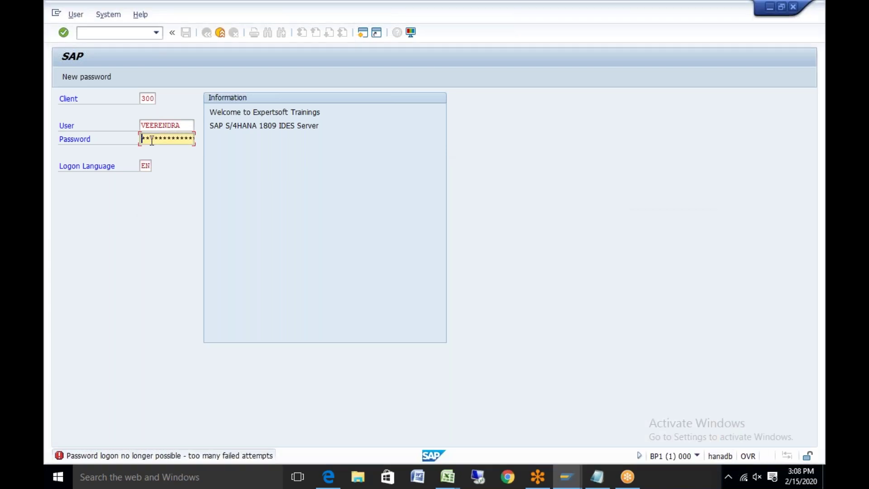
{"action": "key", "text": "Return"}
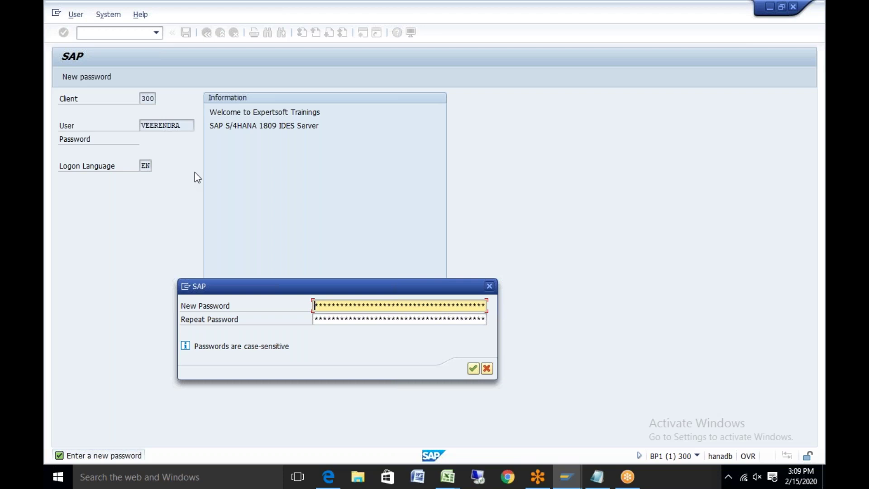
- Try to set a new account password by entering and repeating it, and dismiss the resulting dialog
{"action": "type", "text": "*********"}
{"action": "key", "text": "Tab"}
{"action": "type", "text": "*******"}
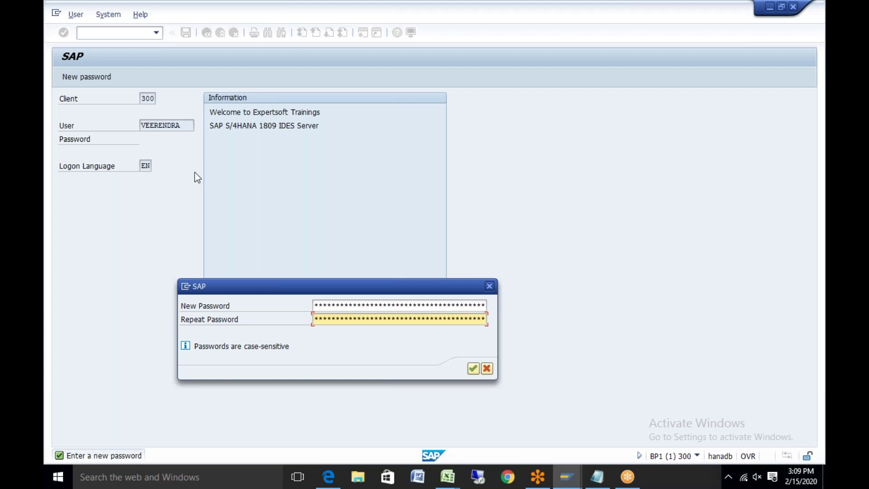
{"action": "key", "text": "Return"}
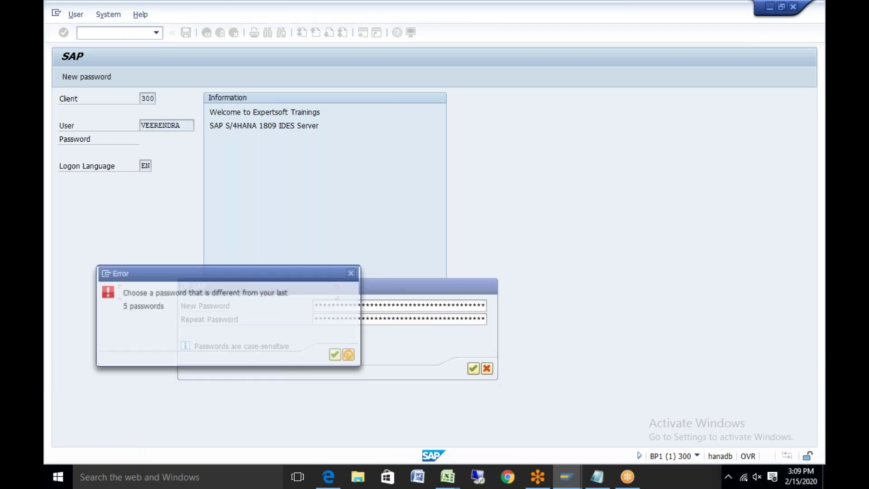
{"action": "key", "text": "Return"}
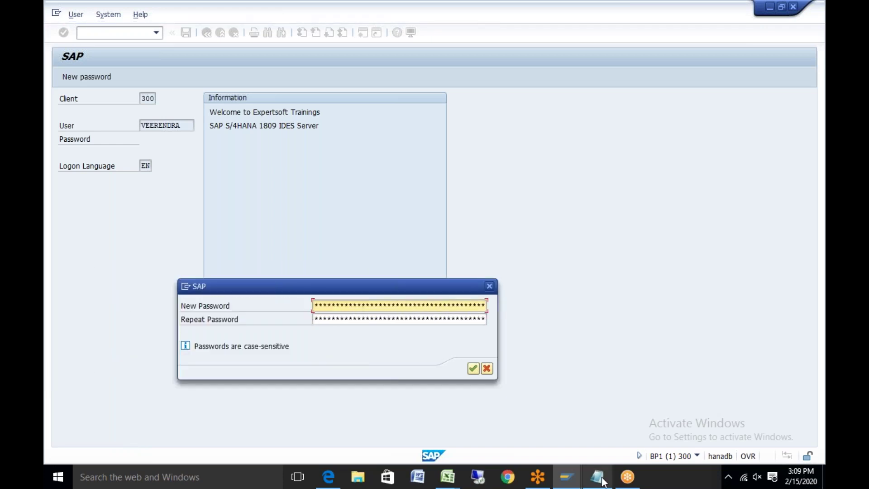
{"action": "left_click", "coordinate": [599, 480]}
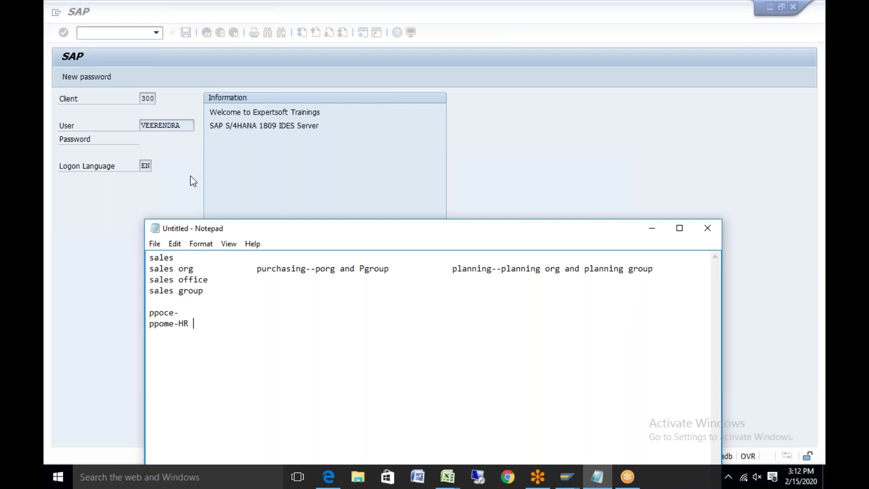
{"action": "key", "text": "alt+Tab"}
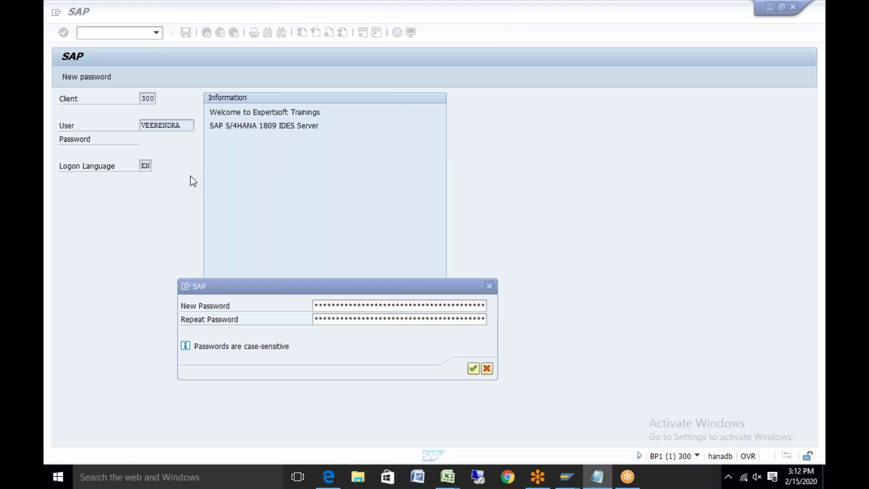
- Enter a new account password, repeat it in the second field, and submit it to log on
{"action": "left_click", "coordinate": [466, 309]}
{"action": "type", "text": "****"}
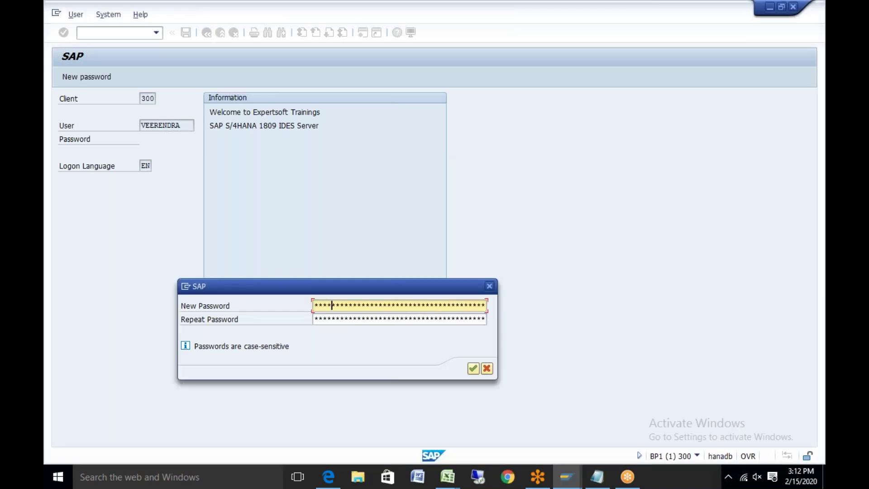
{"action": "type", "text": "******"}
{"action": "key", "text": "Tab"}
{"action": "type", "text": "****"}
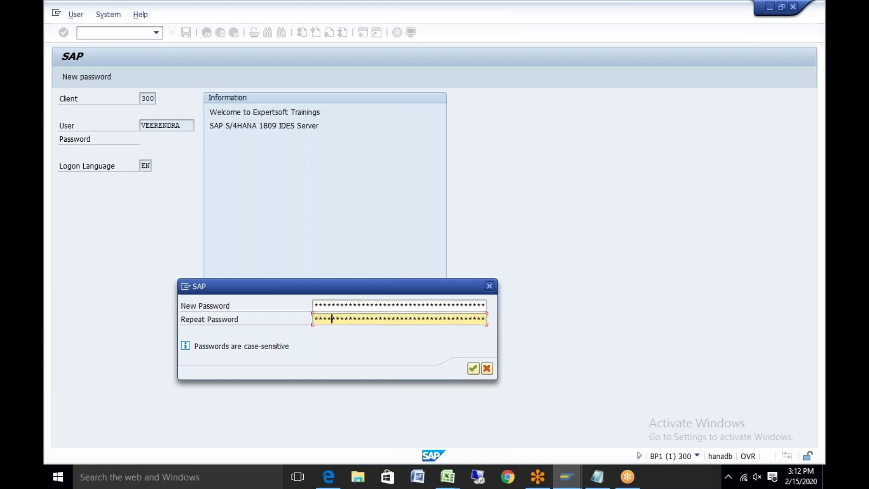
{"action": "type", "text": "******"}
{"action": "key", "text": "Return"}
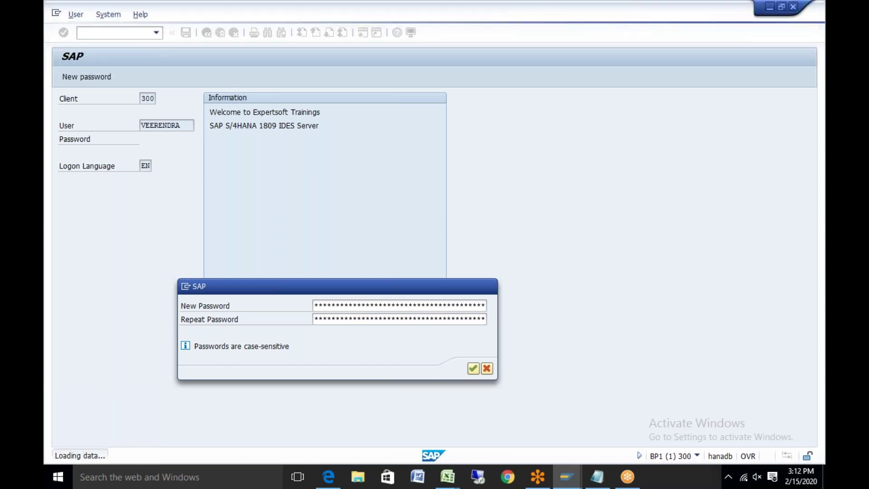
- Run transaction ppoce and create a root organizational object valid from 15.02.2020 to 31.12.9999
{"action": "type", "text": "ppoce"}
{"action": "key", "text": "Return"}
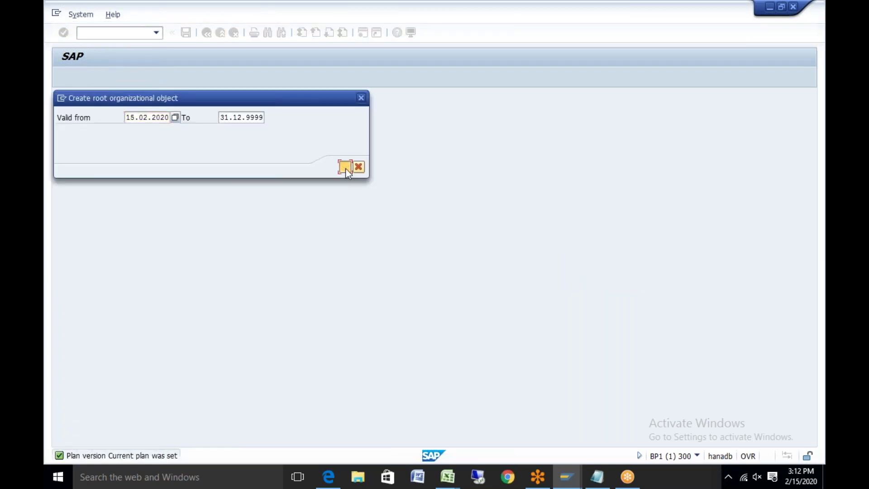
{"action": "left_click", "coordinate": [345, 167]}
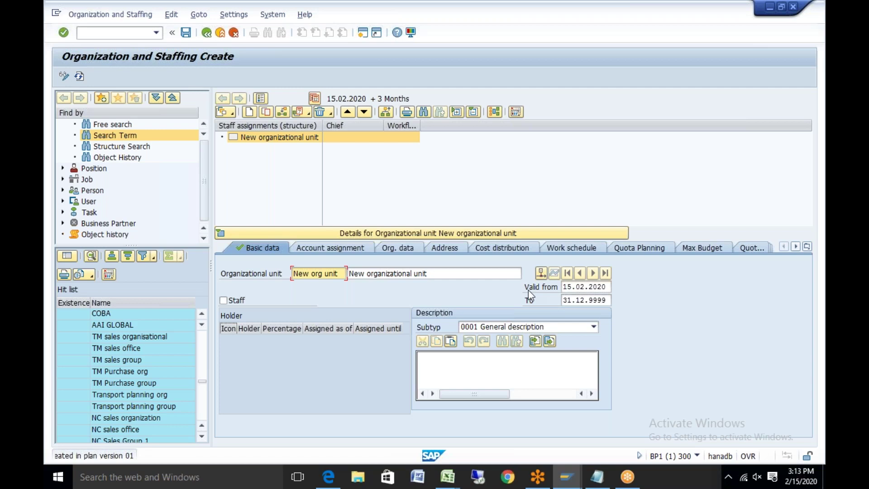
{"action": "key", "text": "alt+Tab"}
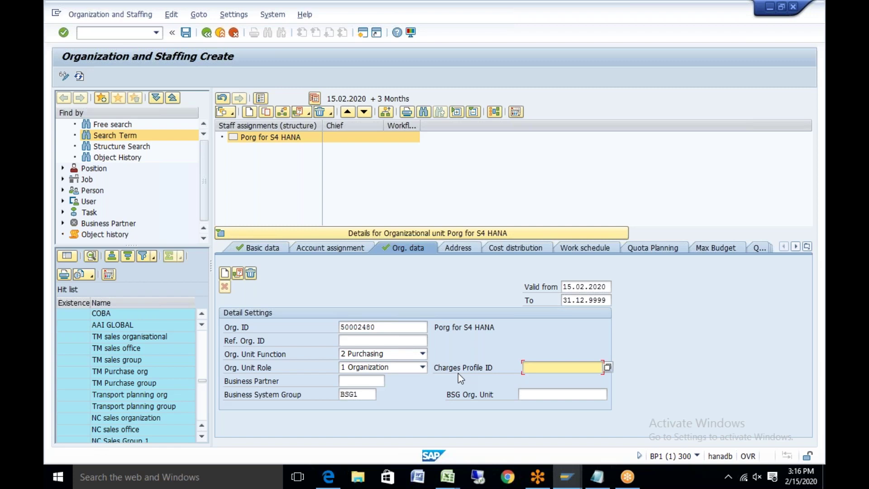
- Set the main address of Porg for S4 HANA to city berlin and country DE, and save the organizational unit
{"action": "left_click", "coordinate": [461, 249]}
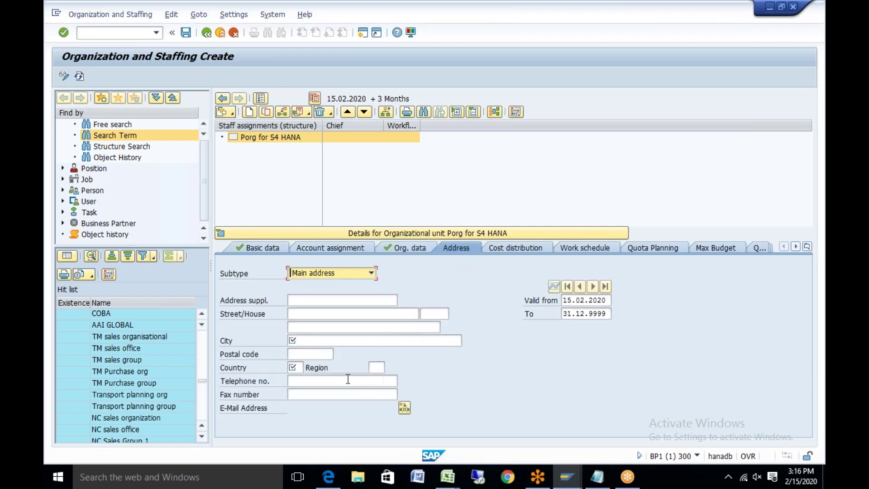
{"action": "left_click", "coordinate": [322, 341]}
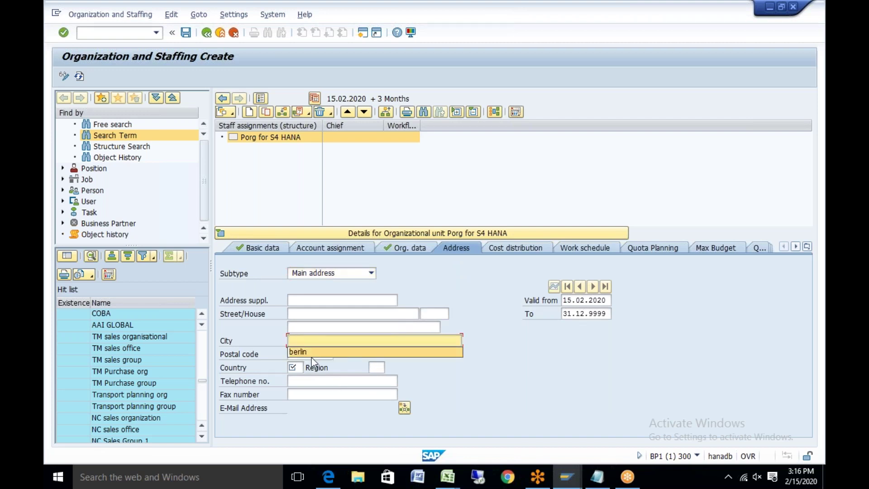
{"action": "left_click", "coordinate": [318, 352]}
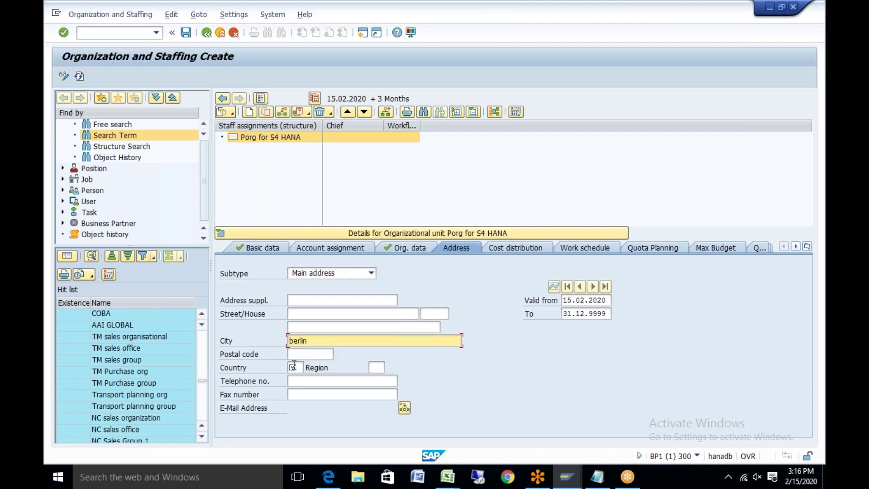
{"action": "left_click", "coordinate": [294, 366]}
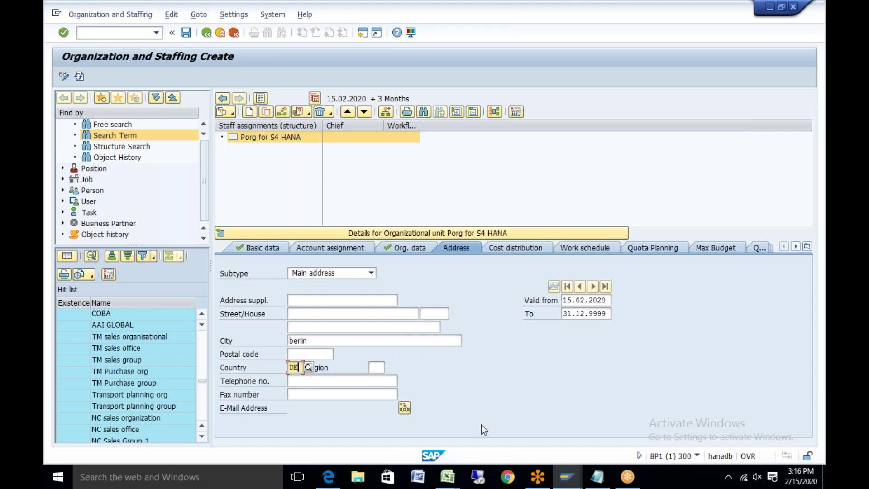
{"action": "key", "text": "Return"}
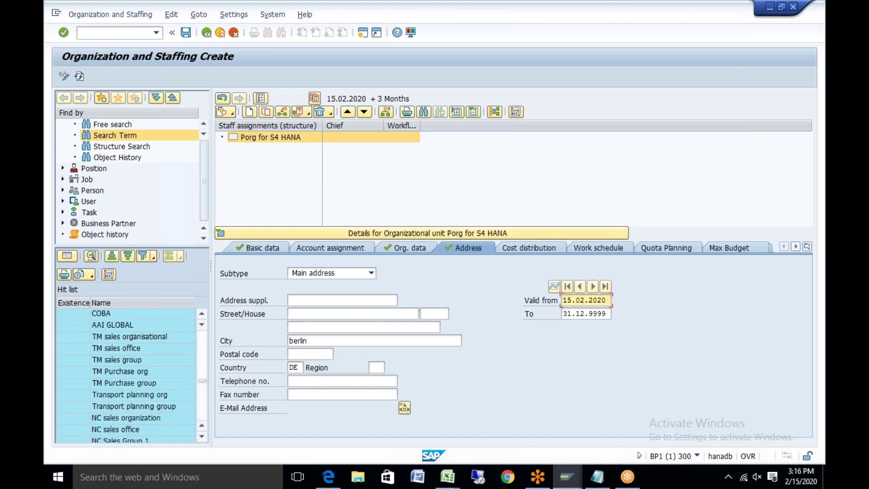
{"action": "left_click", "coordinate": [186, 34]}
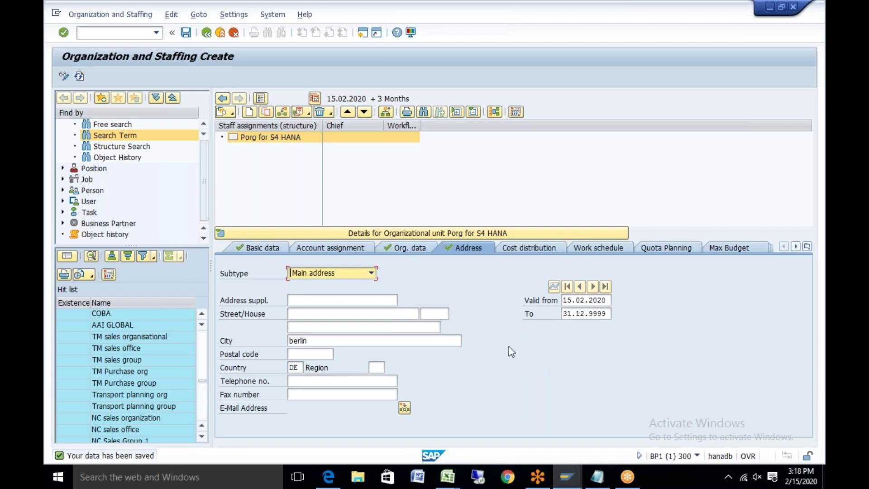
- Check the organizational unit notes in Notepad, return to SAP, and open the SAP Reference IMG through spro in a new session
{"action": "left_click", "coordinate": [599, 480]}
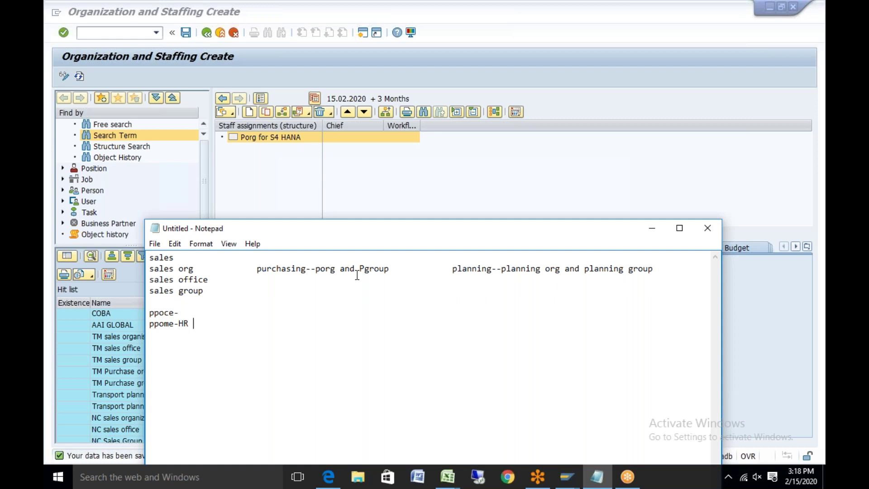
{"action": "left_click", "coordinate": [365, 36]}
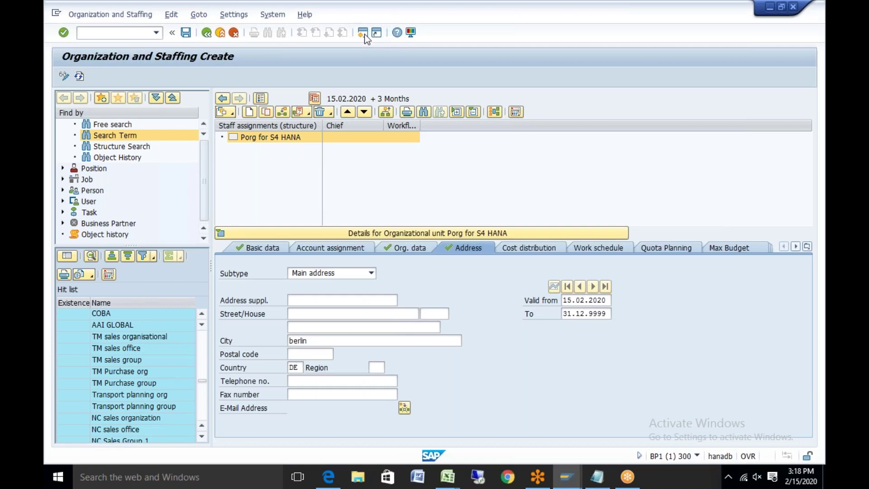
{"action": "type", "text": "spro"}
{"action": "key", "text": "Return"}
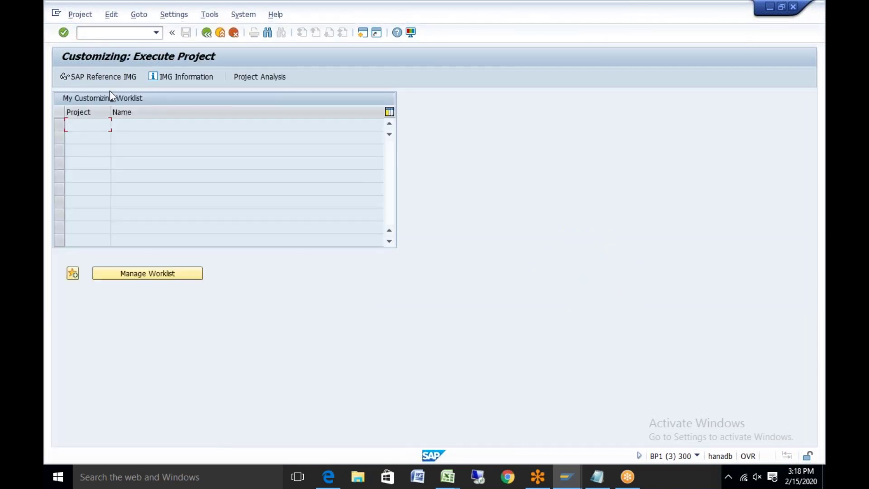
{"action": "left_click", "coordinate": [117, 79]}
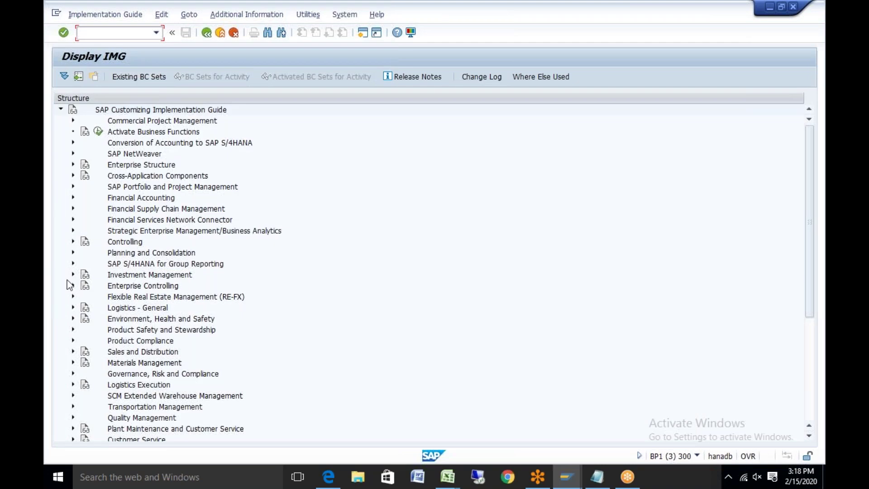
- Open the Create Purchasing Groups activity under Materials Management > Purchasing in the implementation guide
{"action": "left_click", "coordinate": [73, 362]}
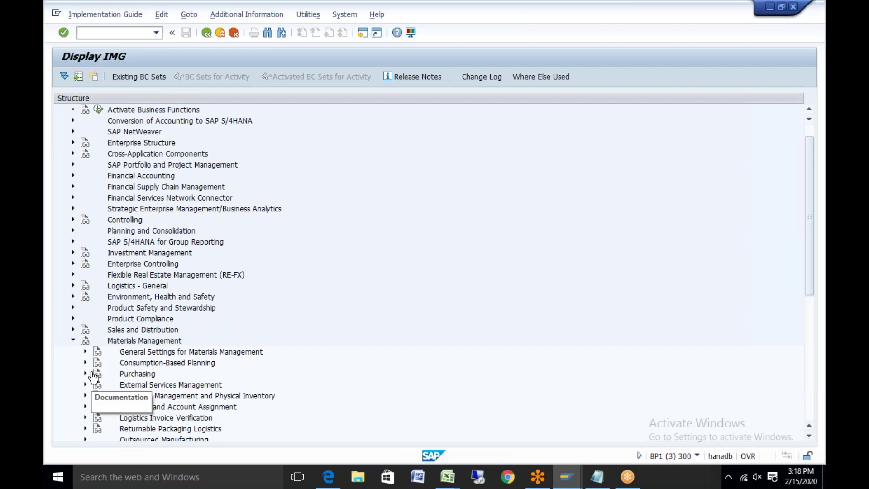
{"action": "left_click", "coordinate": [85, 373]}
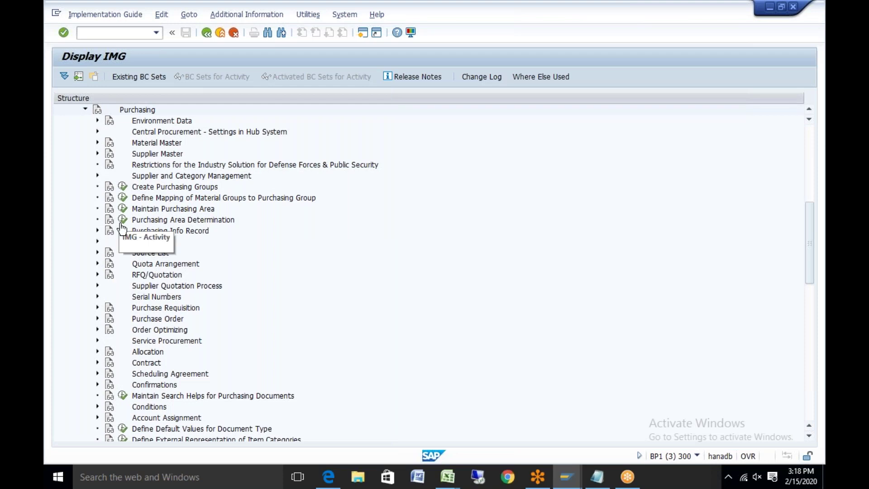
{"action": "left_click", "coordinate": [123, 187]}
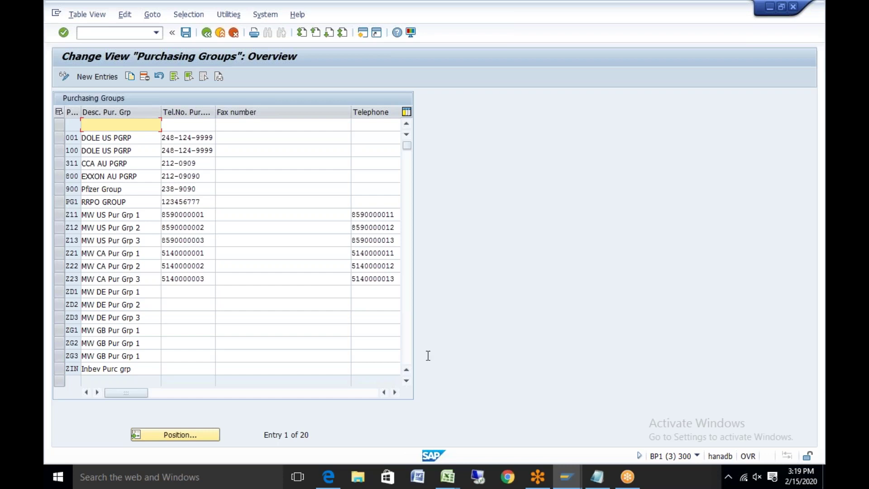
- Return to the Organization and Staffing session and display the org. data of Porg for S4 HANA
{"action": "left_click", "coordinate": [569, 483]}
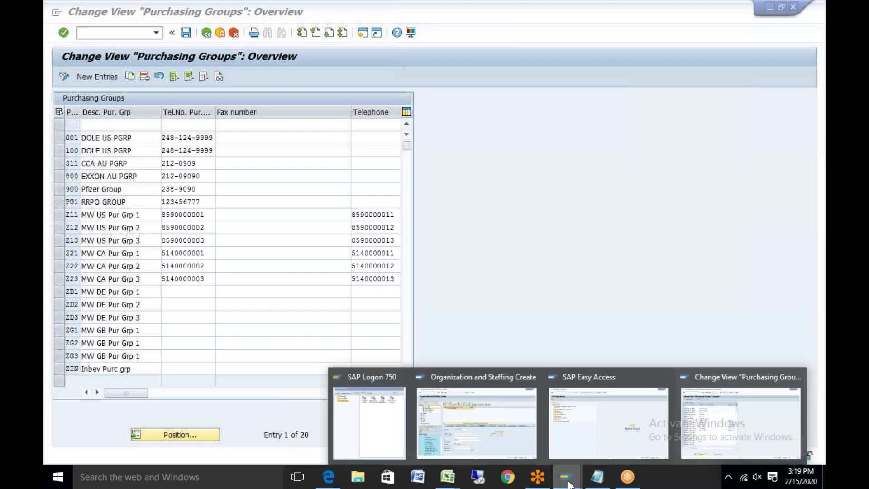
{"action": "left_click", "coordinate": [491, 420]}
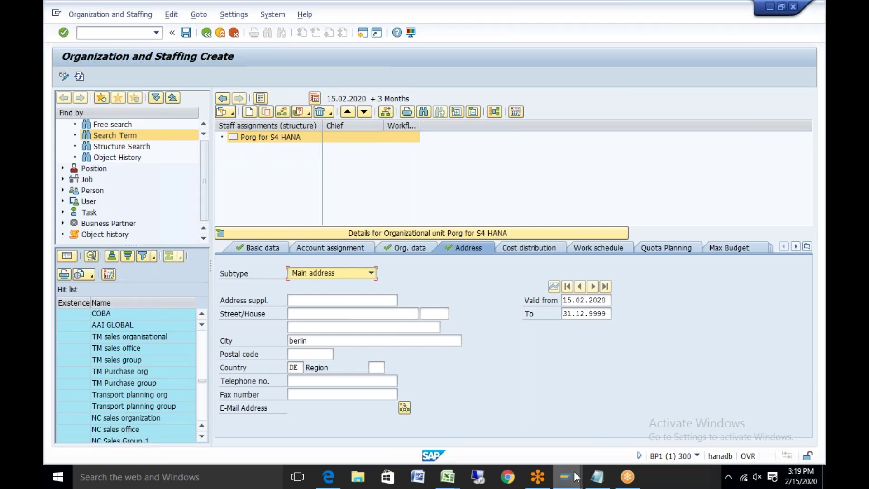
{"action": "key", "text": "Tab"}
{"action": "left_click", "coordinate": [406, 248]}
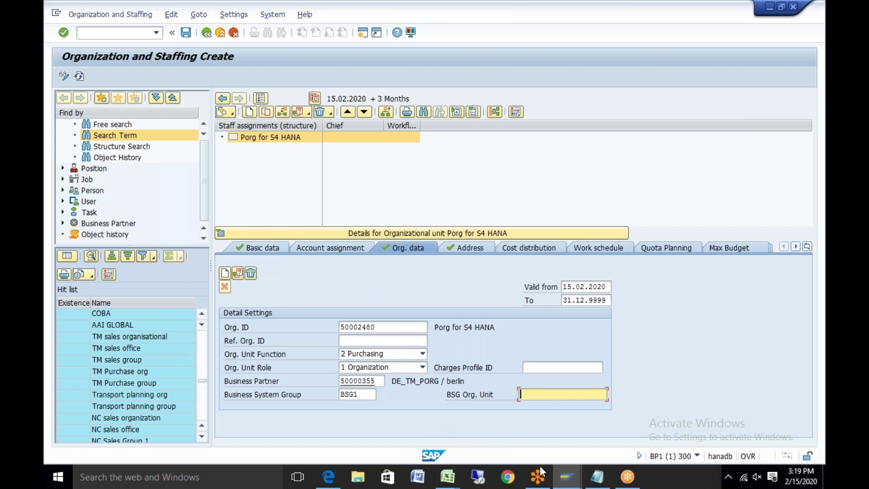
- Leave the purchasing groups overview and open Maintain purchasing organization under Enterprise Structure > Definition > Materials Management
{"action": "mouse_move", "coordinate": [566, 481]}
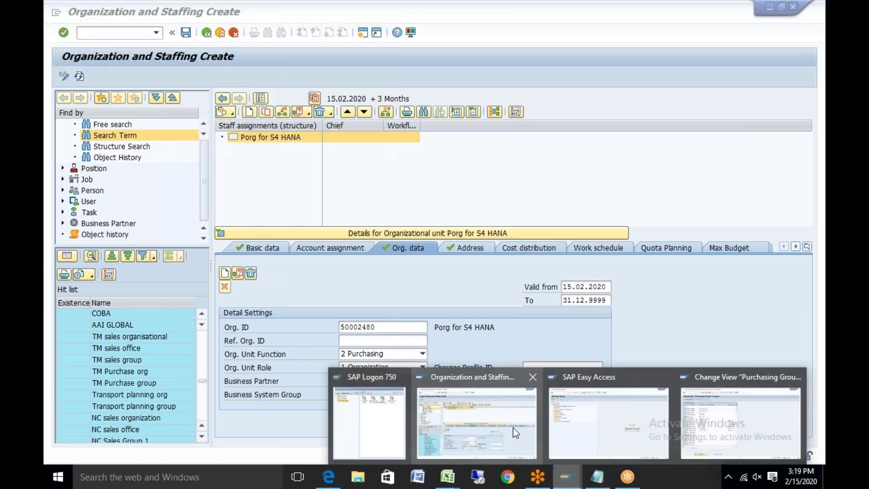
{"action": "left_click", "coordinate": [729, 430]}
{"action": "left_click", "coordinate": [206, 34]}
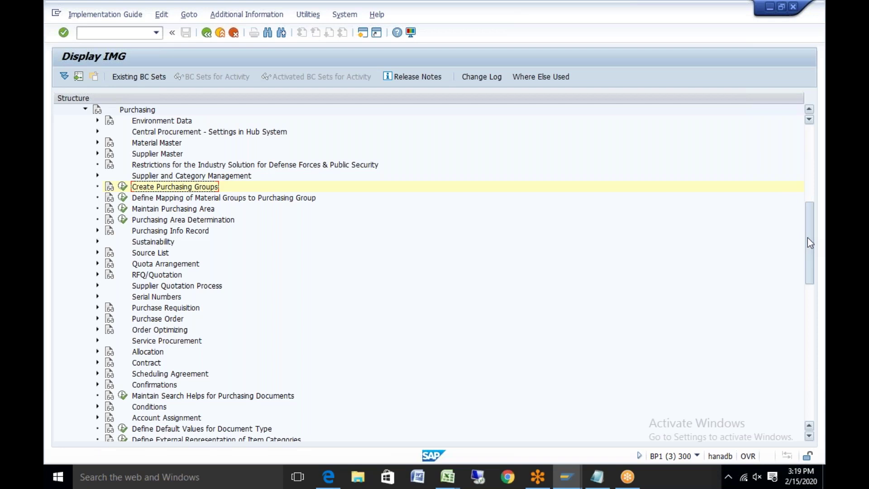
{"action": "left_click_drag", "start_coordinate": [808, 238], "coordinate": [808, 162]}
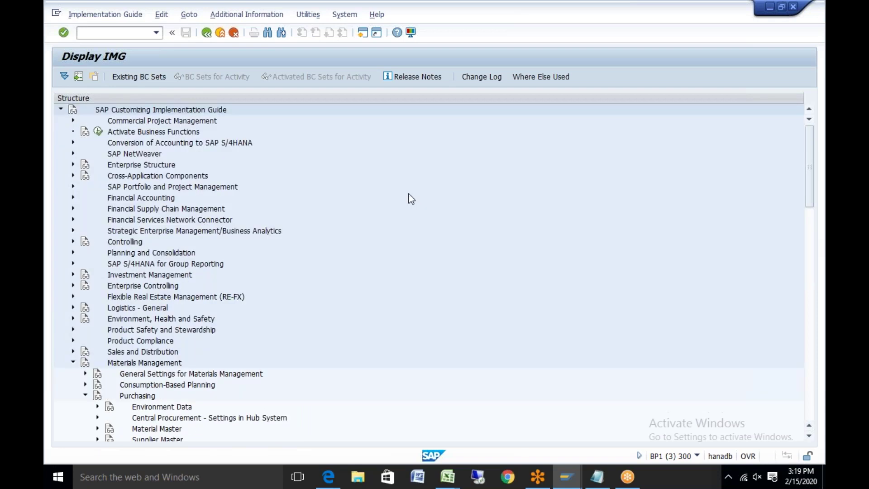
{"action": "left_click", "coordinate": [73, 164]}
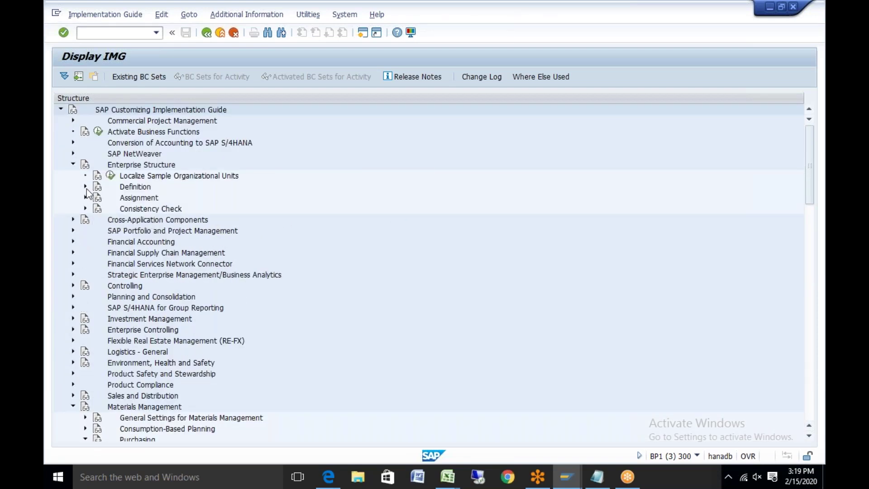
{"action": "left_click", "coordinate": [86, 187]}
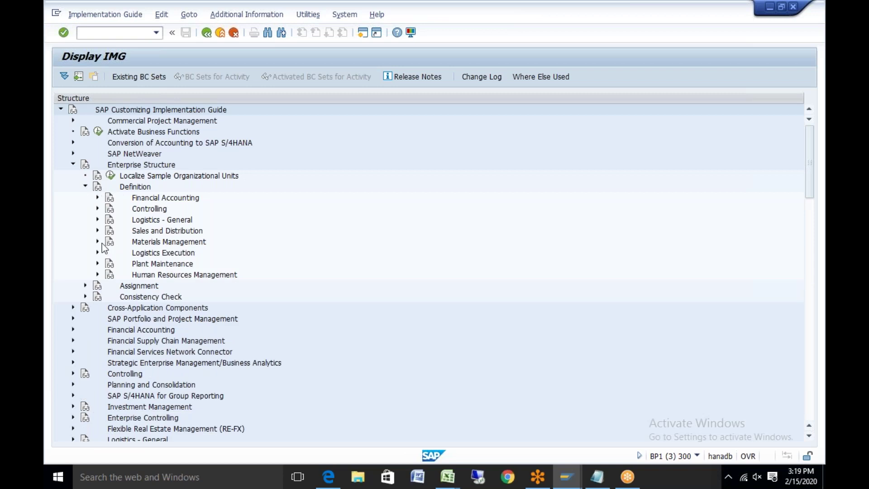
{"action": "left_click", "coordinate": [97, 242]}
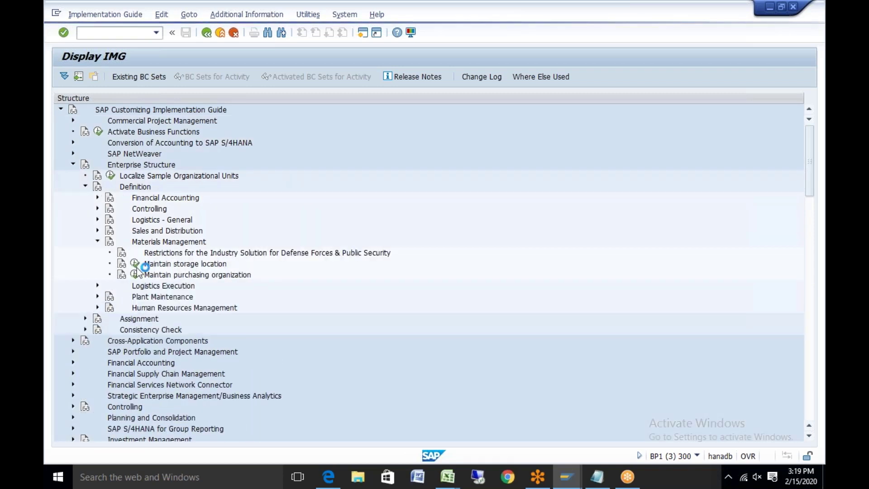
{"action": "left_click", "coordinate": [135, 275]}
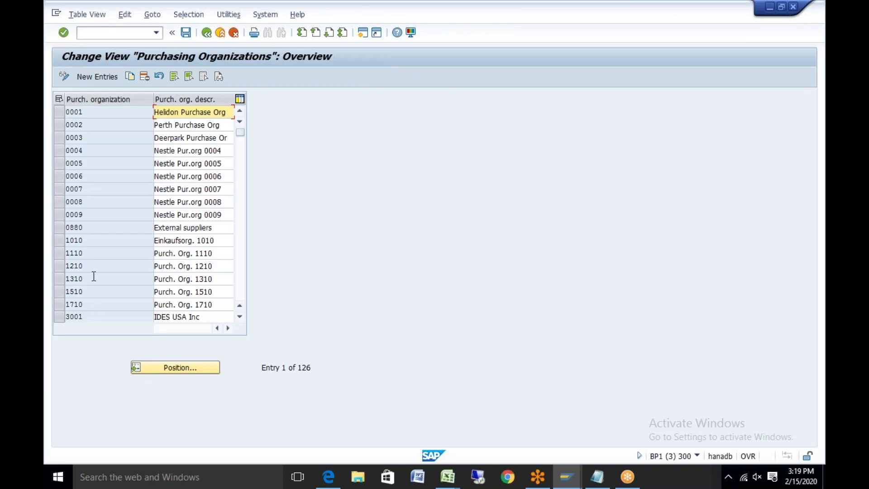
- Look through the purchasing organizations list, including entries 0009 and KK01, and return to the org. data of Porg for S4 HANA
{"action": "double_click", "coordinate": [87, 214]}
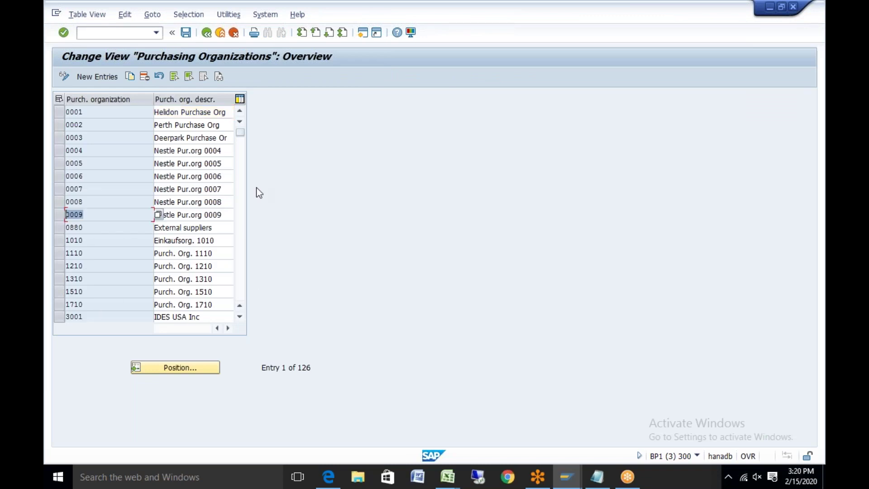
{"action": "left_click", "coordinate": [240, 202]}
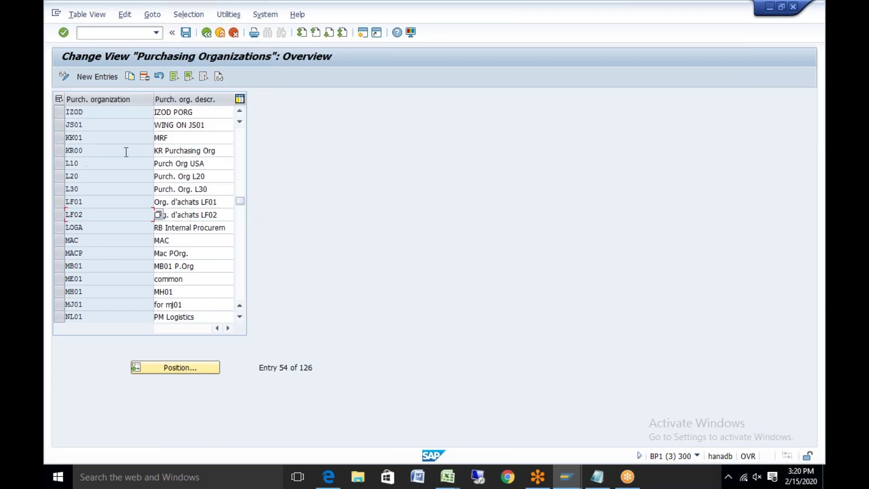
{"action": "left_click_drag", "start_coordinate": [104, 137], "coordinate": [50, 141]}
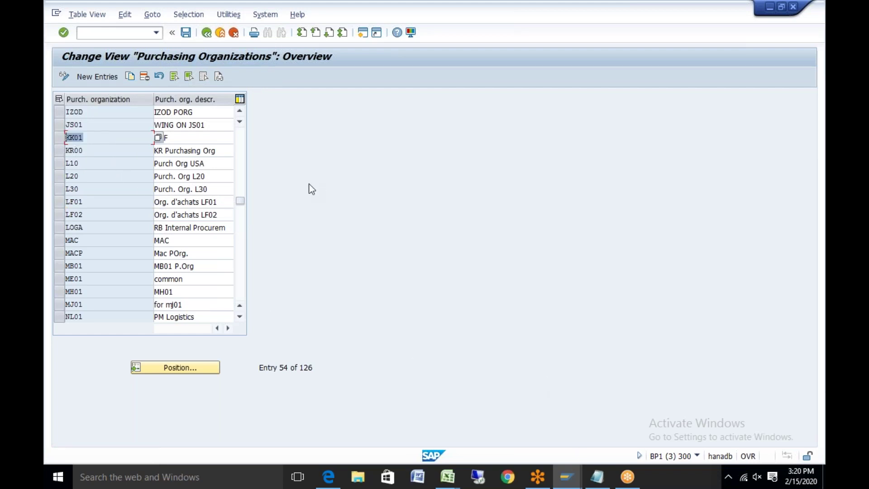
{"action": "left_click_drag", "start_coordinate": [241, 200], "coordinate": [238, 128]}
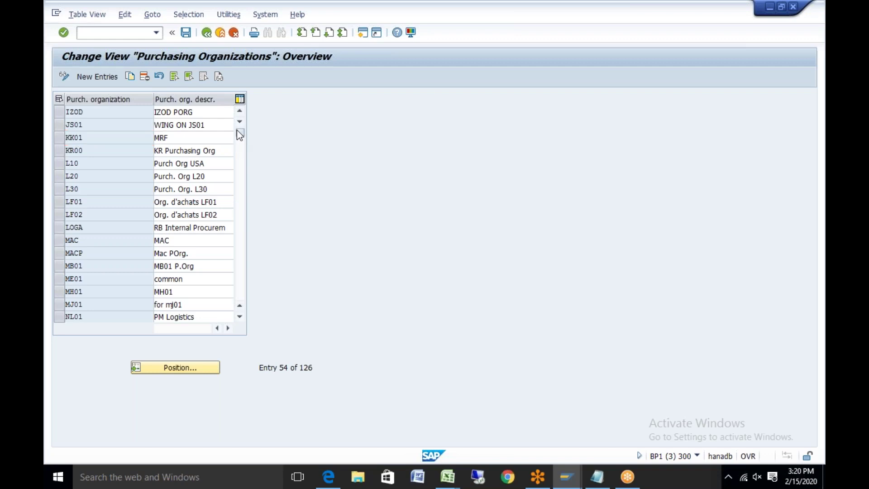
{"action": "left_click", "coordinate": [309, 218]}
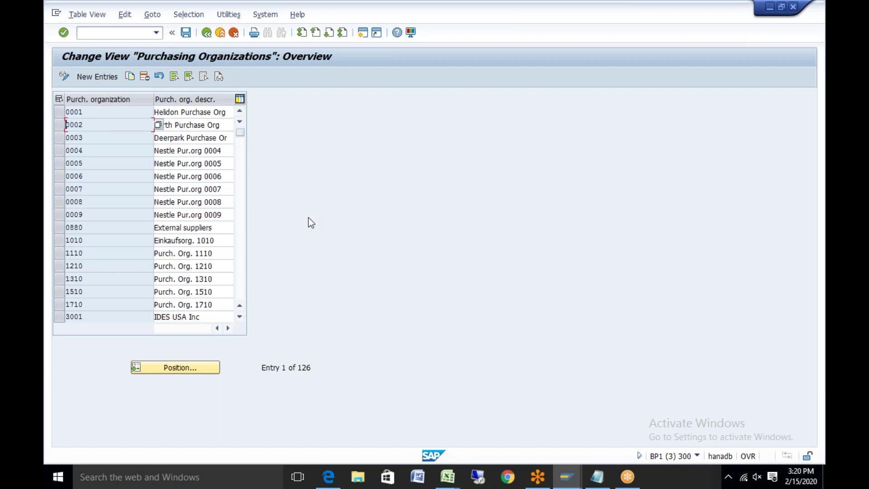
{"action": "left_click", "coordinate": [571, 475]}
{"action": "left_click", "coordinate": [502, 420]}
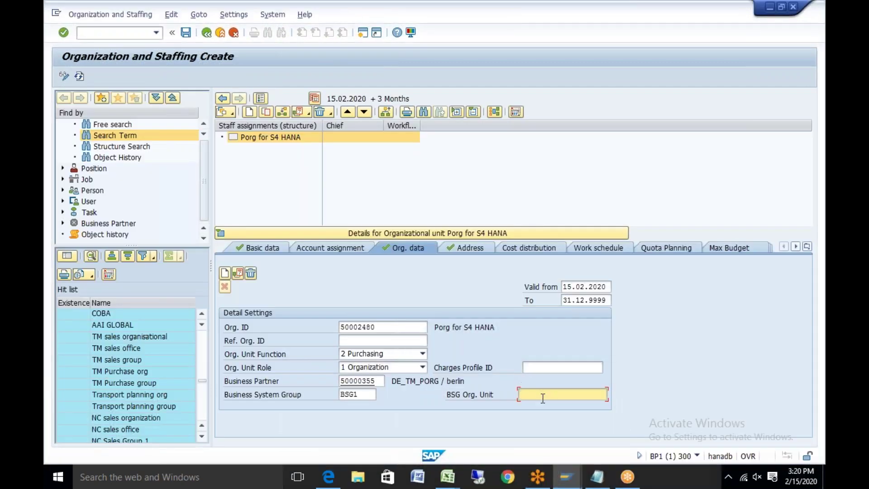
- Set the BSG Org. Unit of Porg for S4 HANA to 0002 and save the organizational unit
{"action": "type", "text": "0002"}
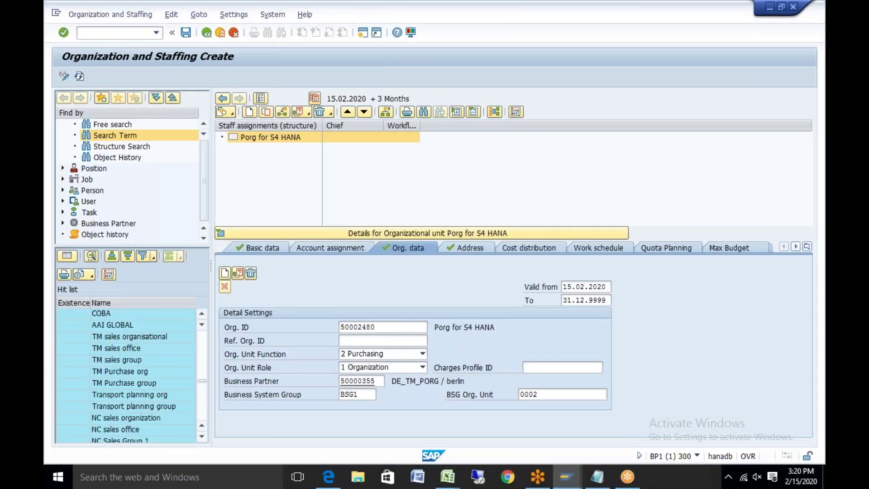
{"action": "key", "text": "Return"}
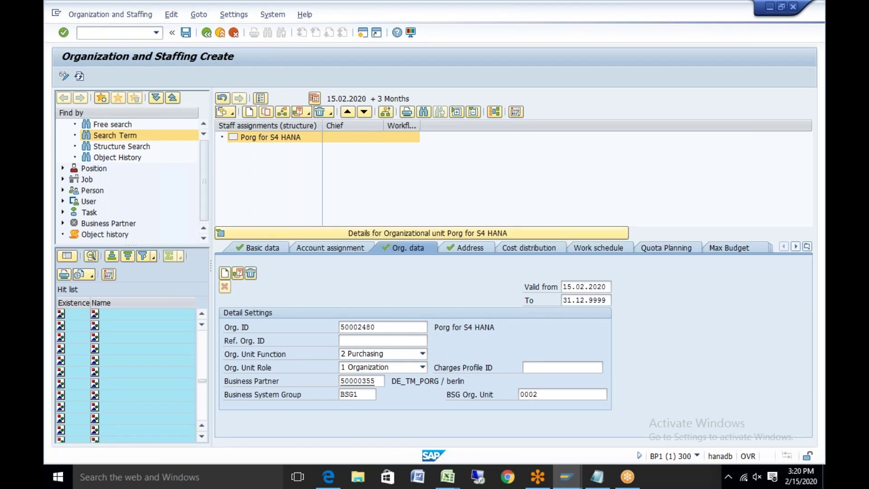
{"action": "left_click", "coordinate": [186, 33]}
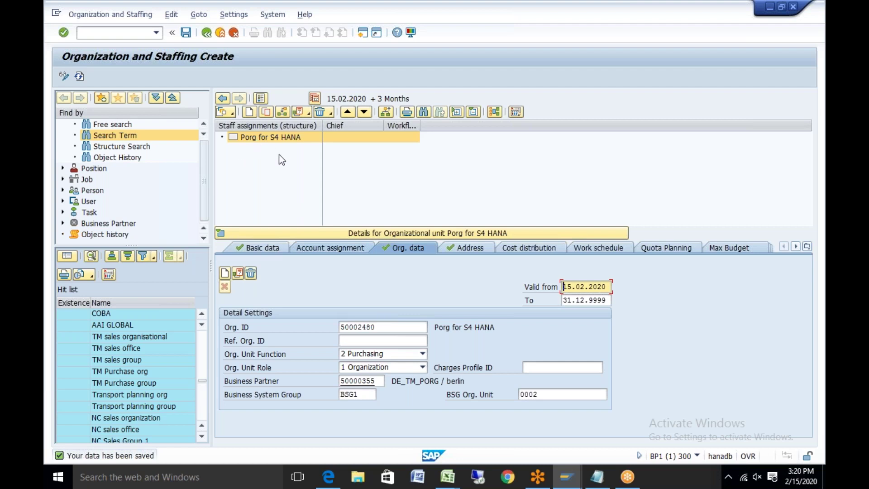
- Create a subordinate organizational unit under Porg for S4 HANA using Is line supervisor of, with the short name DE_TM_PGRP
{"action": "left_click", "coordinate": [250, 113]}
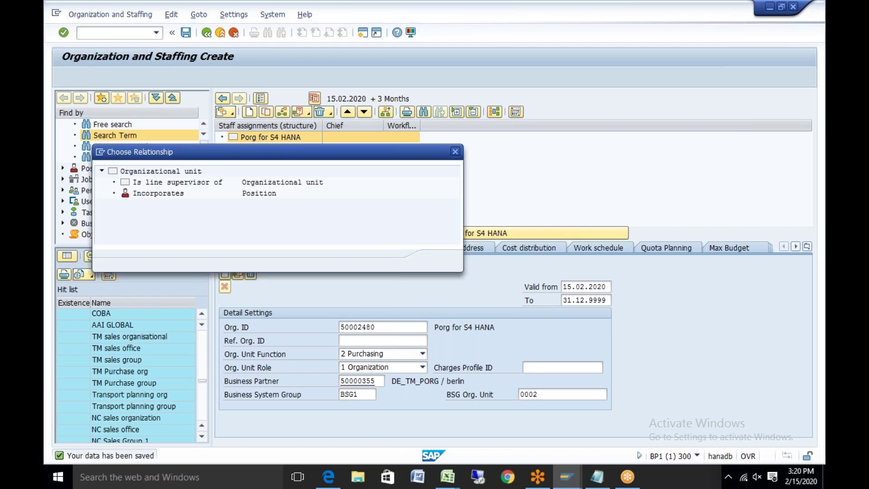
{"action": "left_click", "coordinate": [206, 185]}
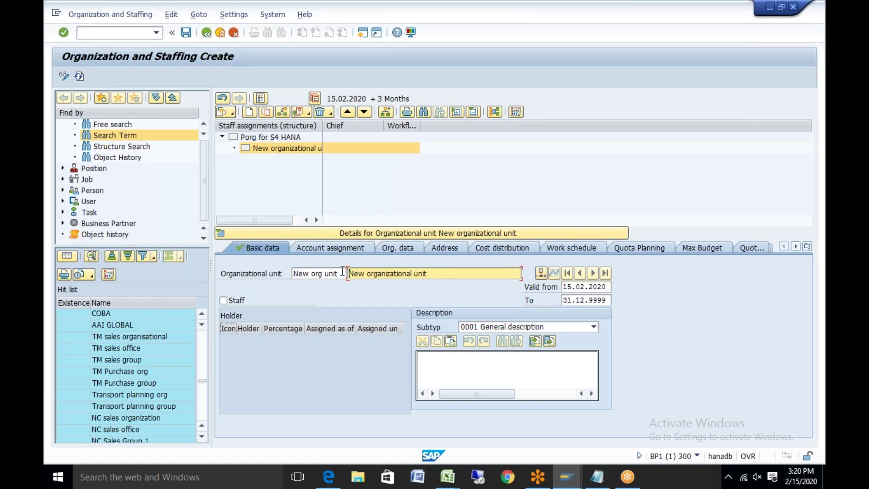
{"action": "key", "text": "shift+Tab"}
{"action": "key", "text": "BackSpace"}
{"action": "key", "text": "space"}
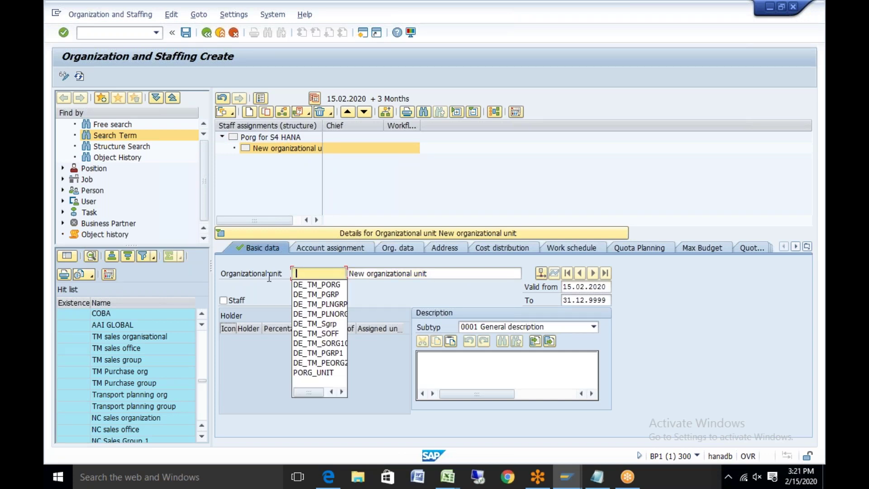
{"action": "left_click", "coordinate": [314, 295]}
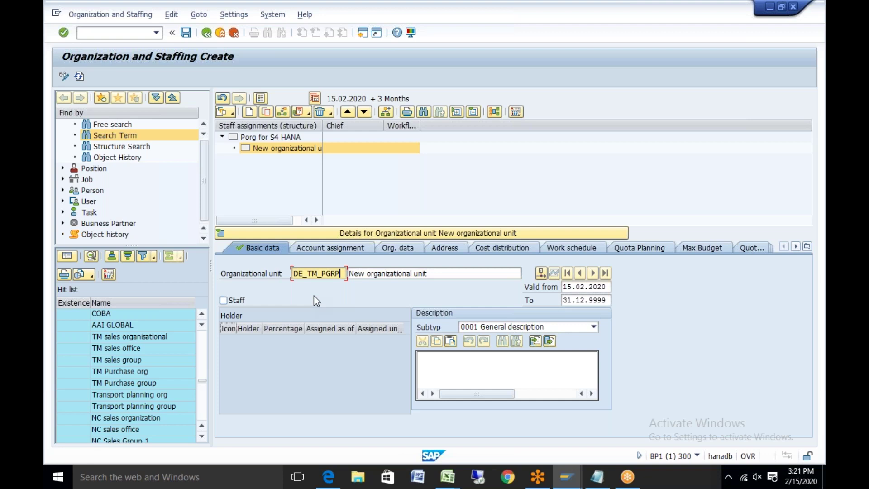
- Change the new subordinate unit's description to Pgroup for S4 HANA
{"action": "left_click_drag", "start_coordinate": [432, 274], "coordinate": [345, 275]}
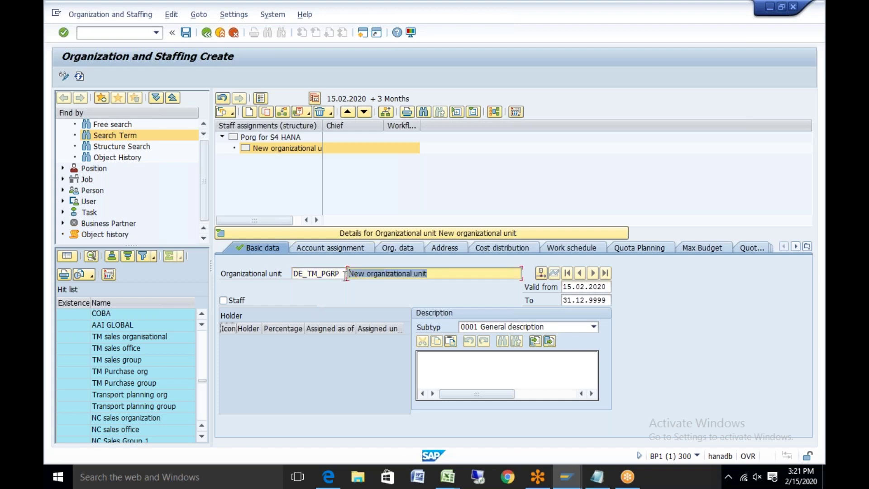
{"action": "key", "text": "BackSpace"}
{"action": "key", "text": "BackSpace"}
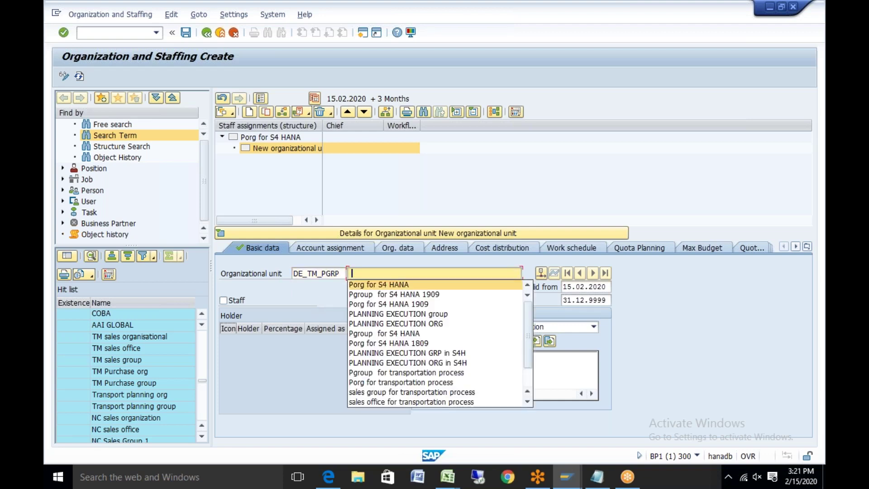
{"action": "left_click", "coordinate": [413, 298]}
{"action": "key", "text": "BackSpace"}
{"action": "key", "text": "BackSpace"}
{"action": "key", "text": "BackSpace"}
{"action": "key", "text": "BackSpace"}
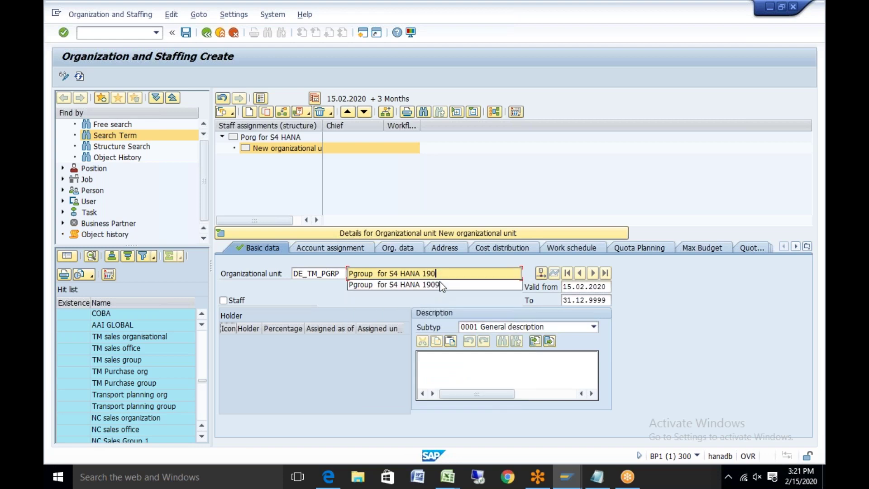
{"action": "left_click", "coordinate": [409, 253]}
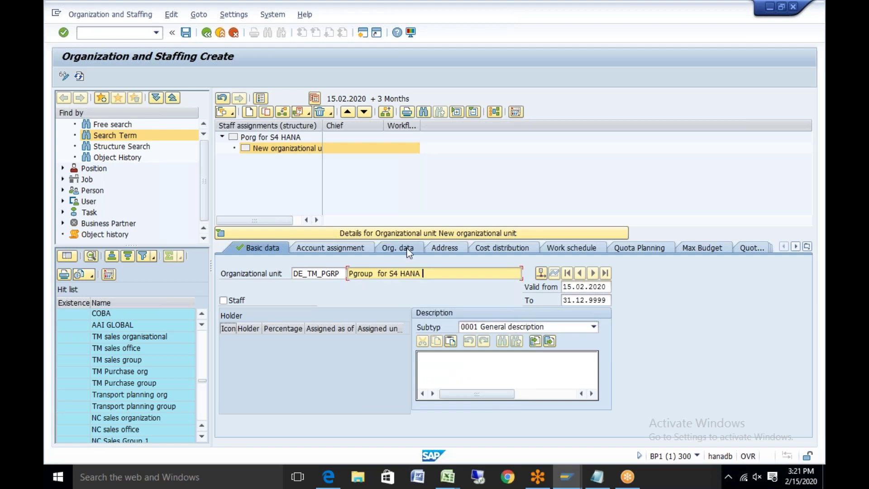
{"action": "key", "text": "Return"}
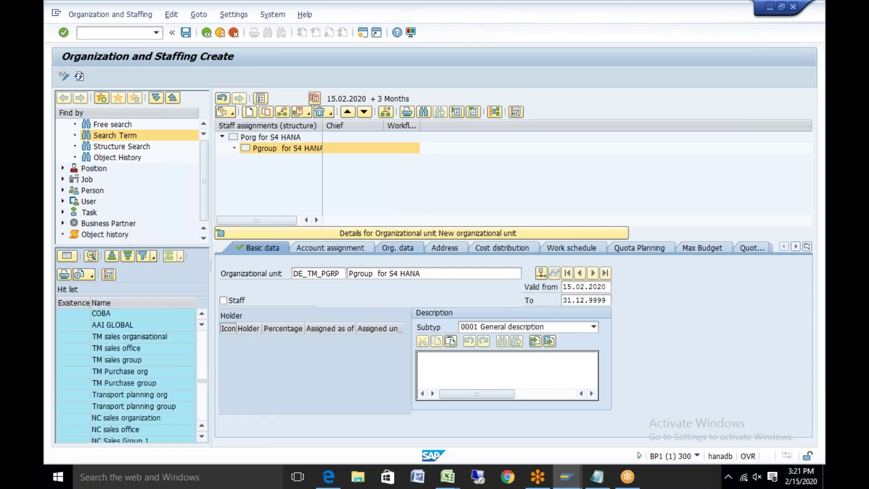
- Copy the Org. ID from the Pgroup's org. data into cell B3 of the TM test data 1809 workbook in Excel
{"action": "left_click", "coordinate": [396, 248]}
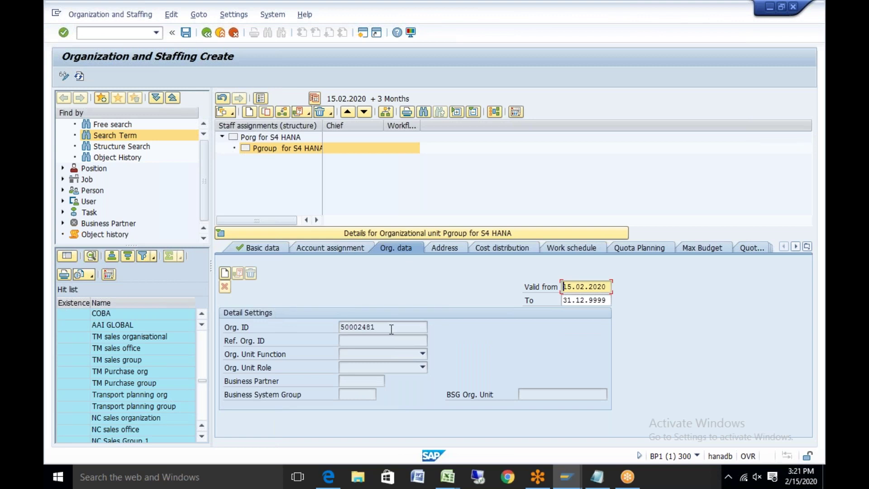
{"action": "left_click_drag", "start_coordinate": [392, 327], "coordinate": [314, 322]}
{"action": "key", "text": "ctrl+c"}
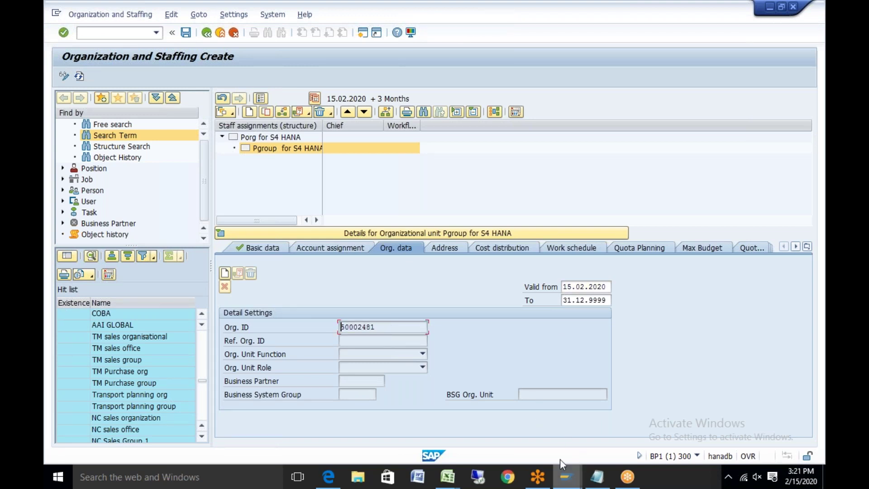
{"action": "left_click", "coordinate": [449, 478]}
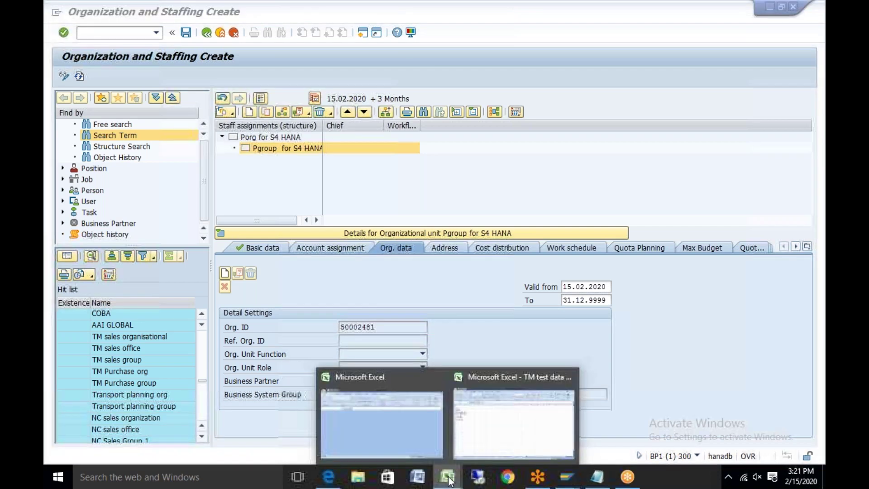
{"action": "left_click", "coordinate": [513, 424]}
{"action": "left_click", "coordinate": [116, 144]}
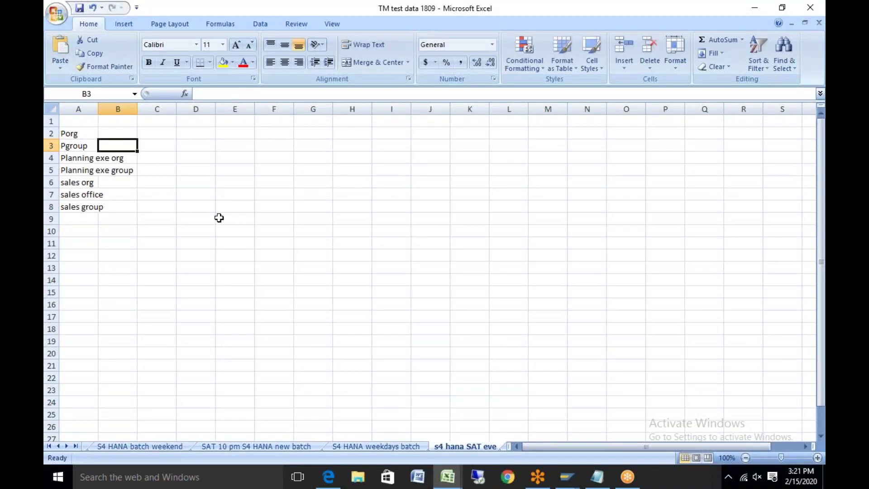
{"action": "key", "text": "ctrl+v"}
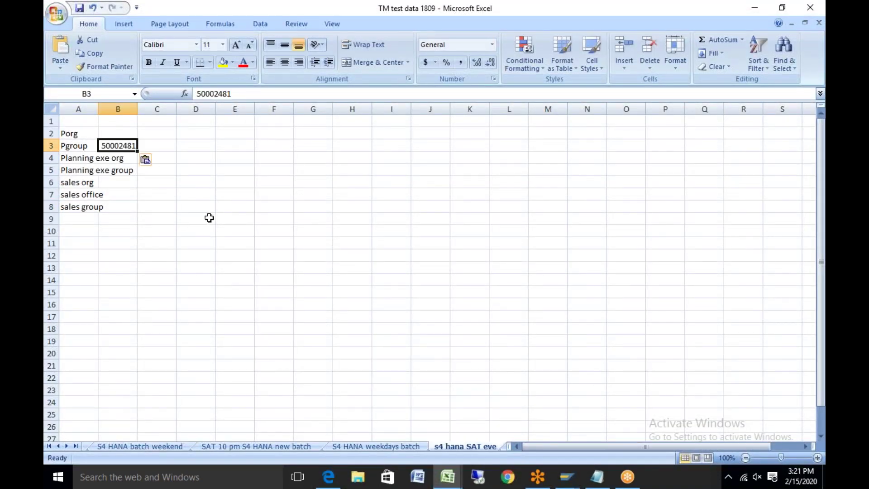
- Enter the Porg's Org. ID 50002480 in cell B2 beside the Porg label
{"action": "left_click", "coordinate": [121, 132]}
{"action": "key", "text": "ctrl+v"}
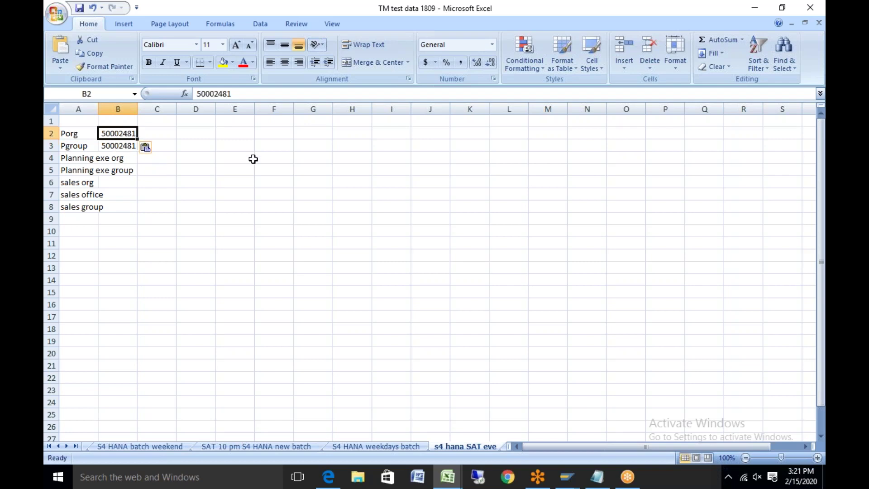
{"action": "left_click", "coordinate": [240, 94]}
{"action": "key", "text": "BackSpace"}
{"action": "type", "text": "0"}
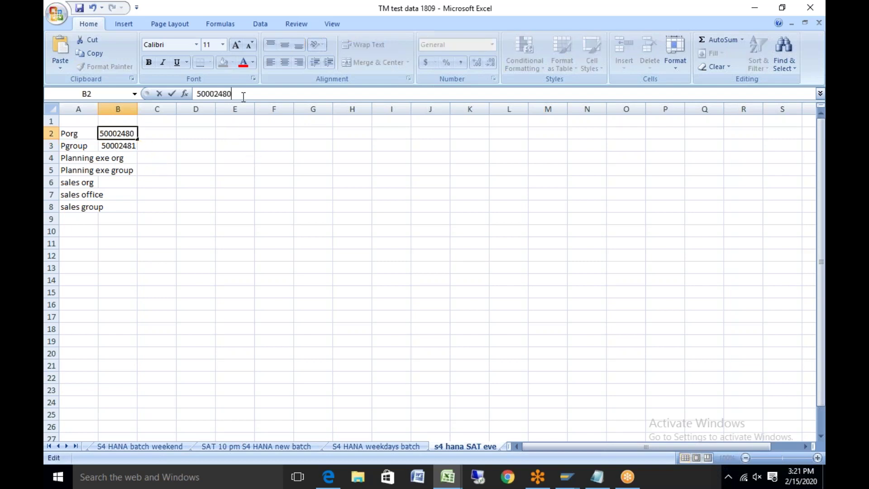
- Switch back to SAP and create org. data for the Pgroup with function 2 Purchasing and role 3 Group
{"action": "left_click", "coordinate": [567, 477]}
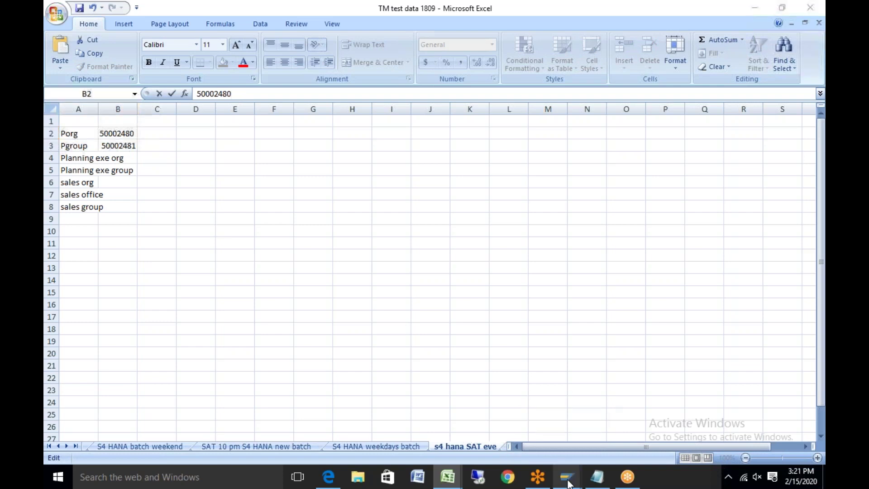
{"action": "left_click", "coordinate": [476, 415]}
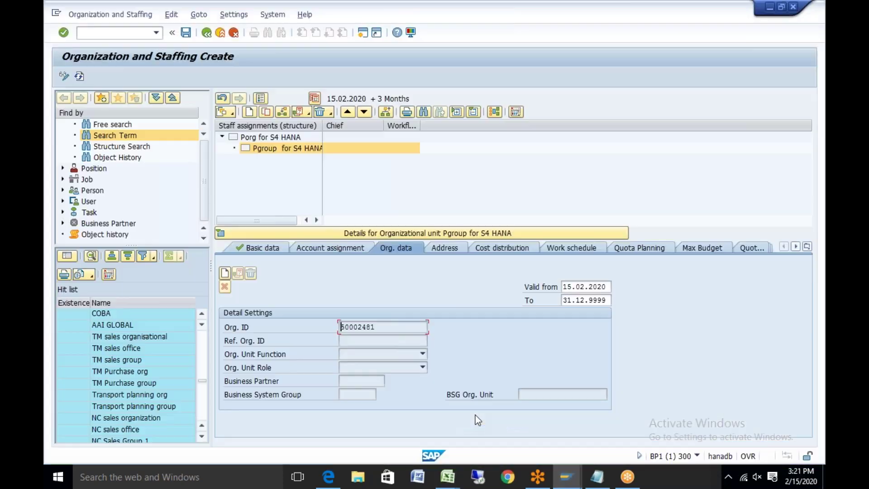
{"action": "left_click", "coordinate": [229, 271]}
{"action": "left_click", "coordinate": [422, 354]}
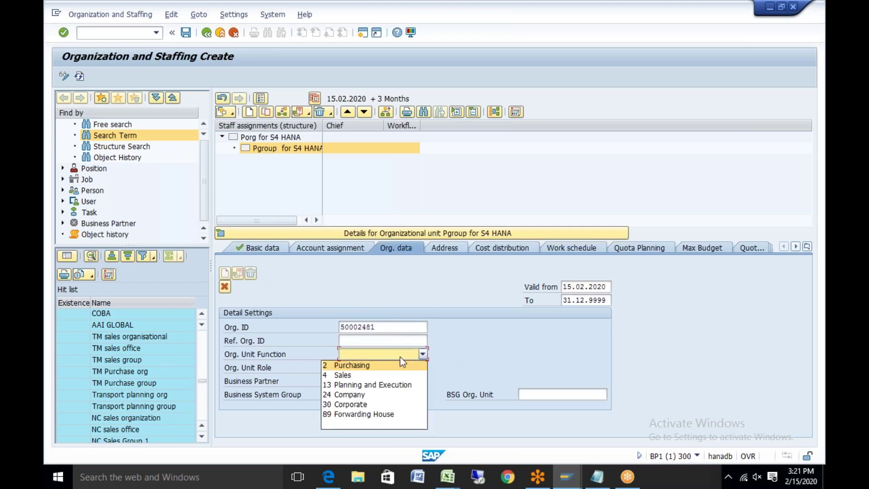
{"action": "left_click", "coordinate": [392, 365]}
{"action": "left_click", "coordinate": [423, 367]}
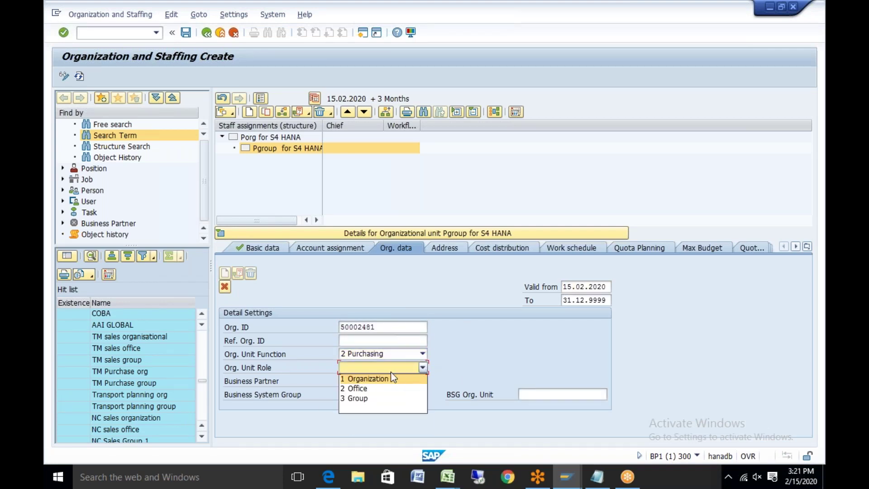
{"action": "left_click", "coordinate": [378, 397]}
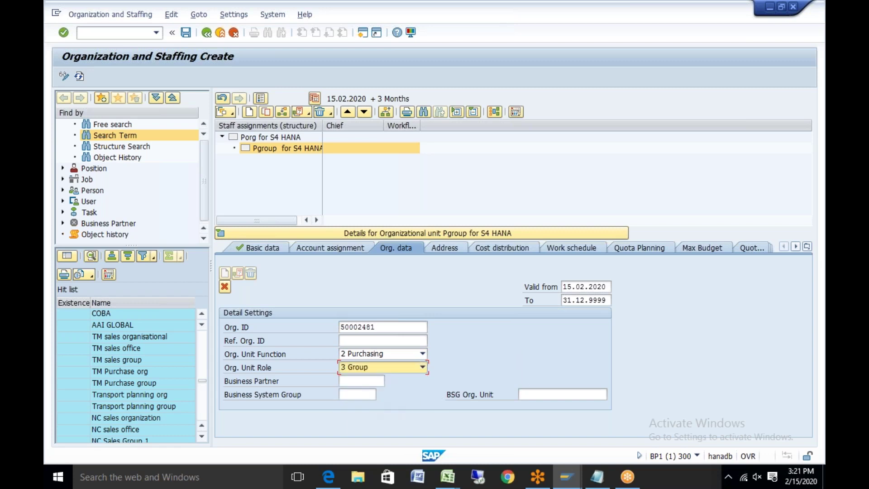
- Set the Pgroup's Business System Group to BSG1 and BSG Org. Unit to PG1, and save
{"action": "left_click", "coordinate": [365, 395]}
{"action": "left_click", "coordinate": [365, 395]}
{"action": "key", "text": "Return"}
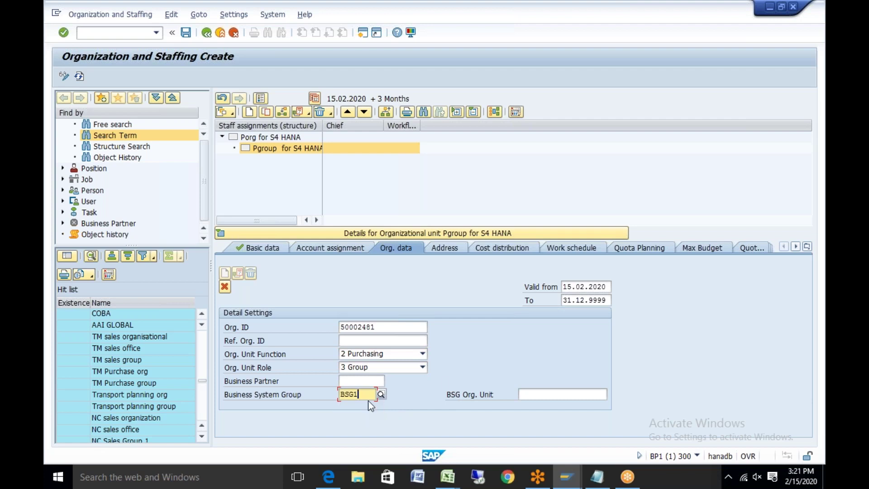
{"action": "key", "text": "Return"}
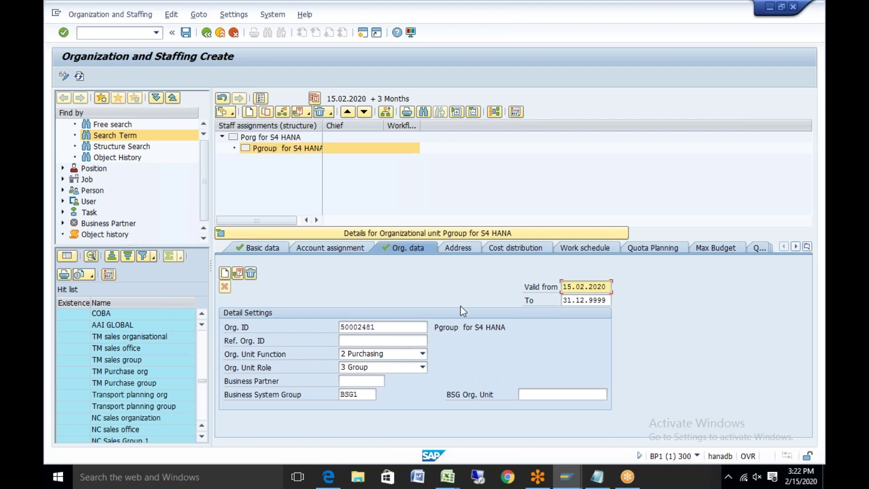
{"action": "left_click", "coordinate": [543, 392]}
{"action": "type", "text": "PG1"}
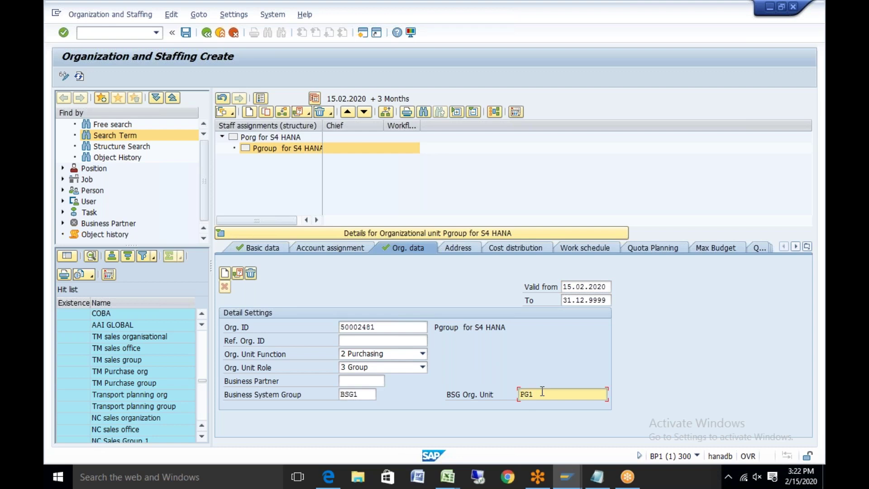
{"action": "key", "text": "Return"}
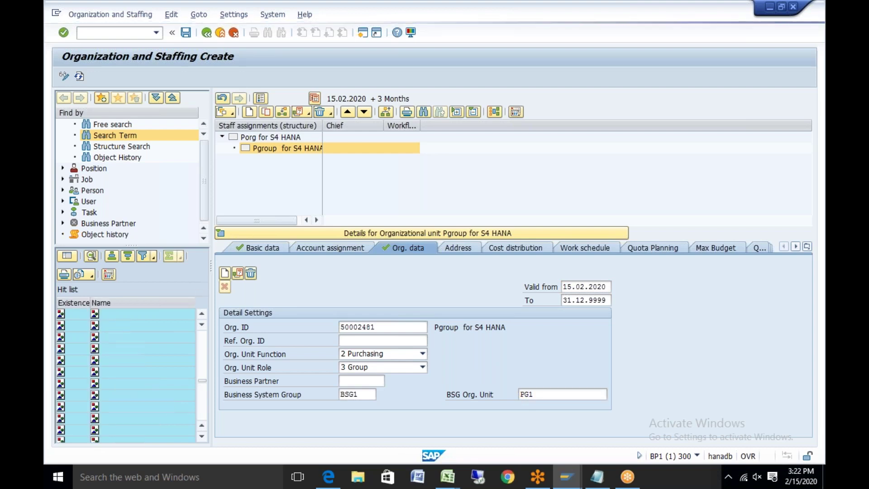
{"action": "left_click", "coordinate": [186, 33]}
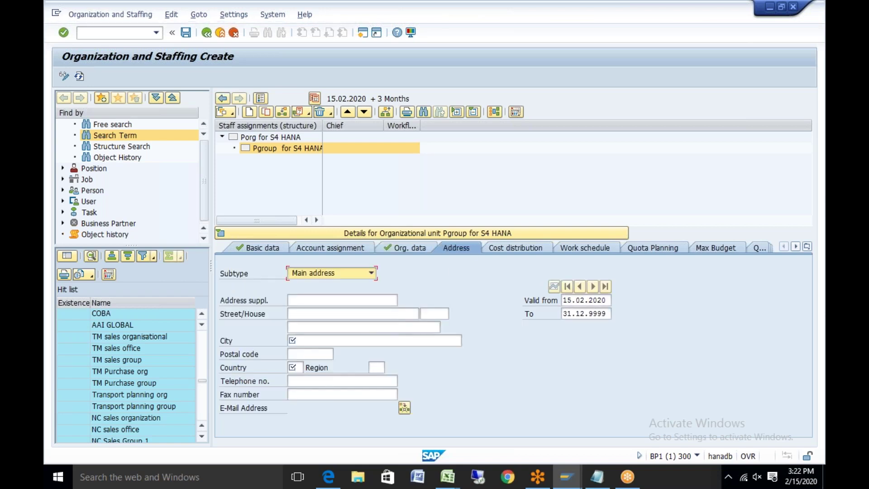
- Enter city berlin and country DE in the Pgroup's main address and save
{"action": "left_click", "coordinate": [321, 340]}
{"action": "left_click", "coordinate": [322, 353]}
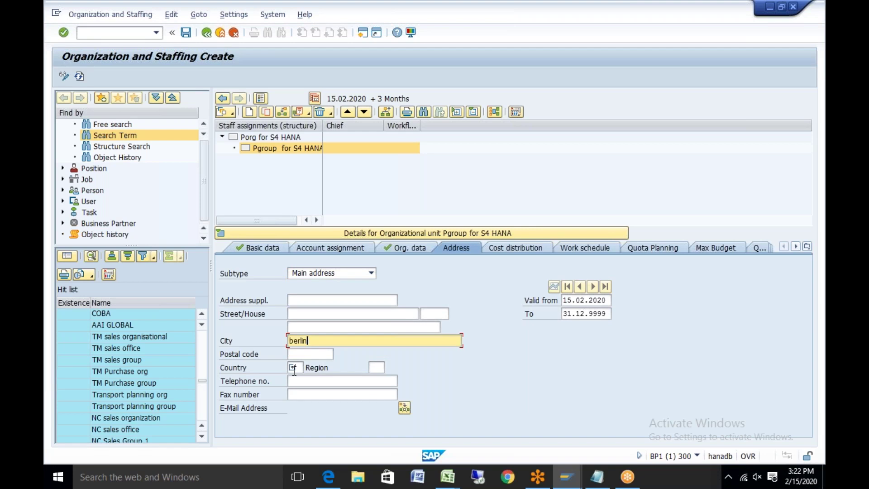
{"action": "left_click", "coordinate": [295, 367]}
{"action": "left_click", "coordinate": [298, 380]}
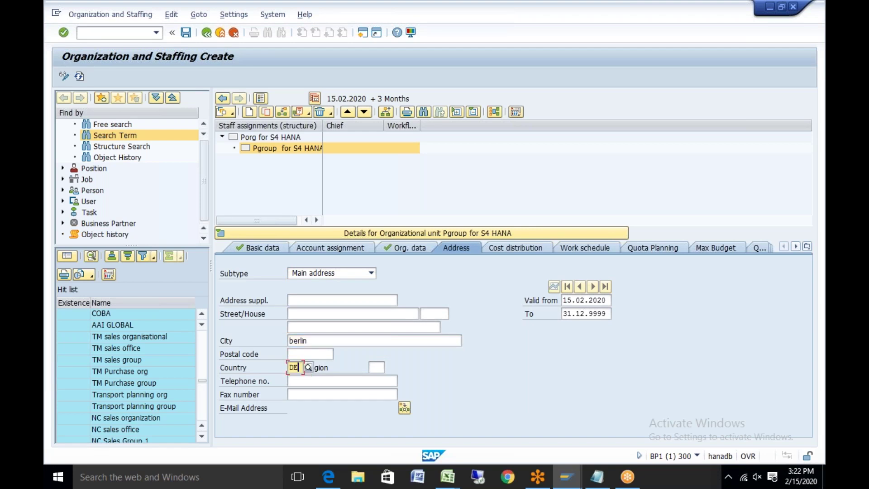
{"action": "key", "text": "Return"}
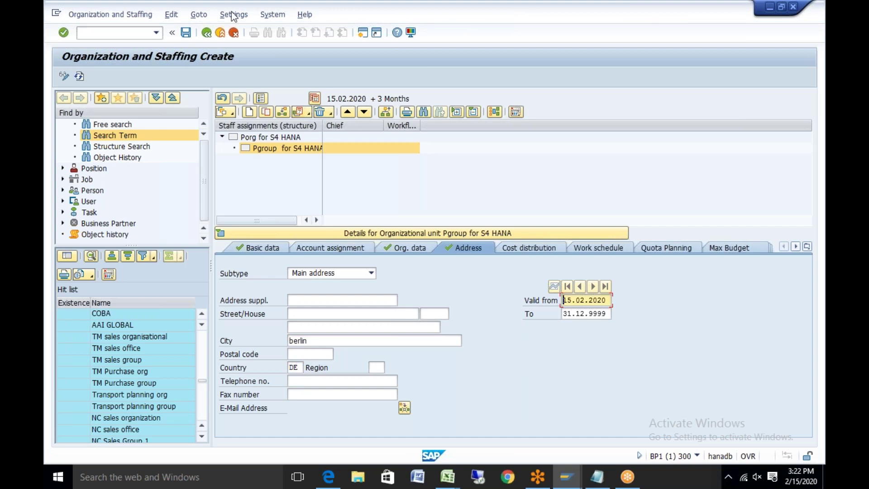
{"action": "left_click", "coordinate": [186, 33]}
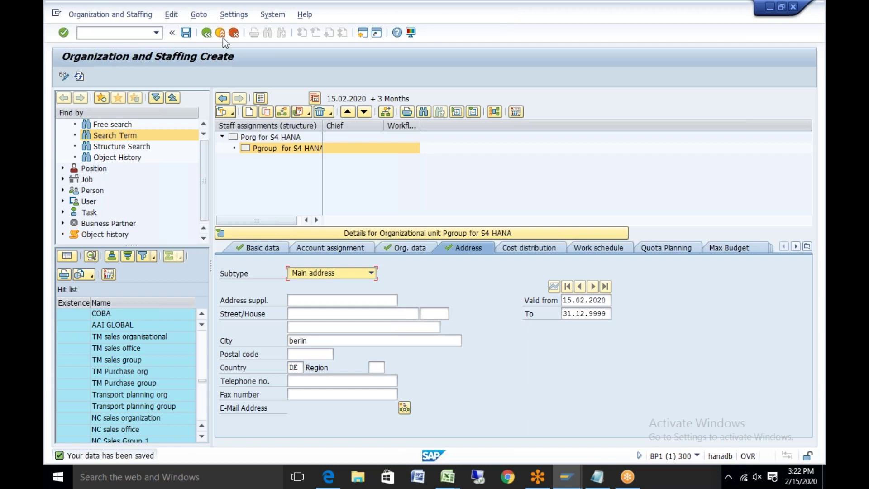
- Check the business partner in the Pgroup's org. data and bring up the Notepad notes on the organizational units
{"action": "left_click", "coordinate": [419, 252]}
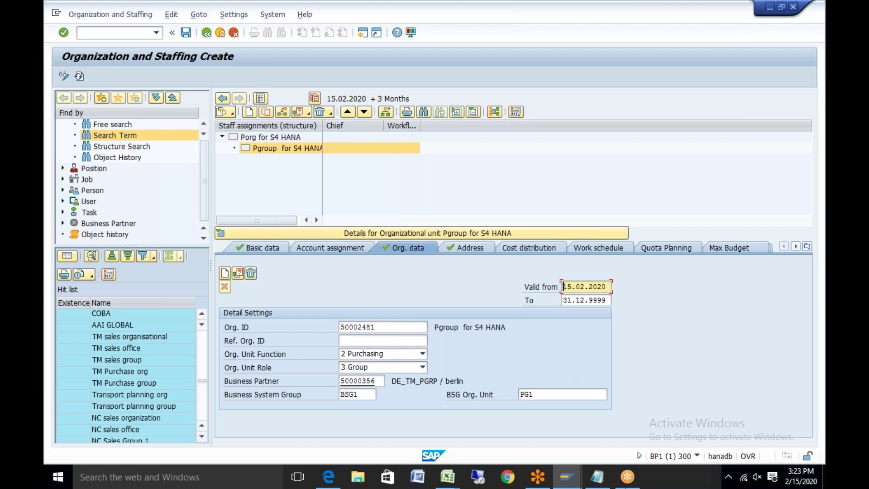
{"action": "left_click", "coordinate": [597, 480]}
{"action": "left_click", "coordinate": [597, 480]}
{"action": "left_click", "coordinate": [598, 480]}
{"action": "left_click", "coordinate": [597, 480]}
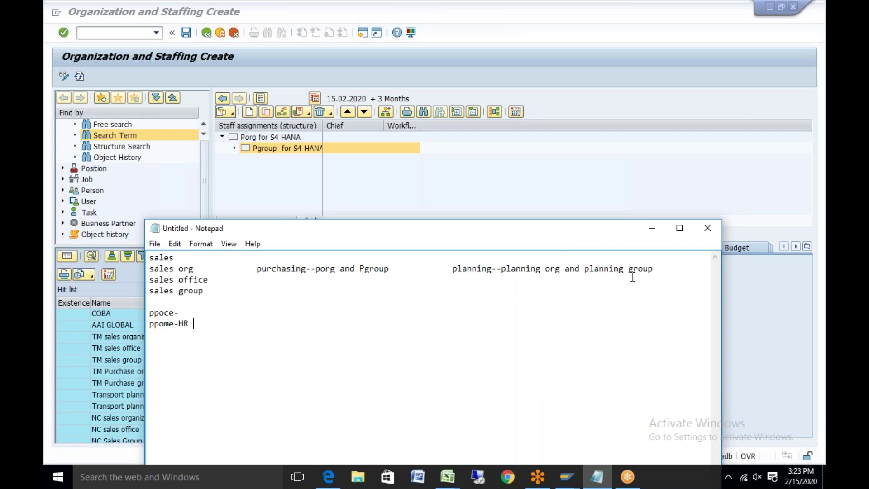
- Return to SAP, leave the create screen, run transaction PPOME and open the search-term search for organizational units
{"action": "left_click", "coordinate": [598, 477]}
{"action": "left_click", "coordinate": [203, 32]}
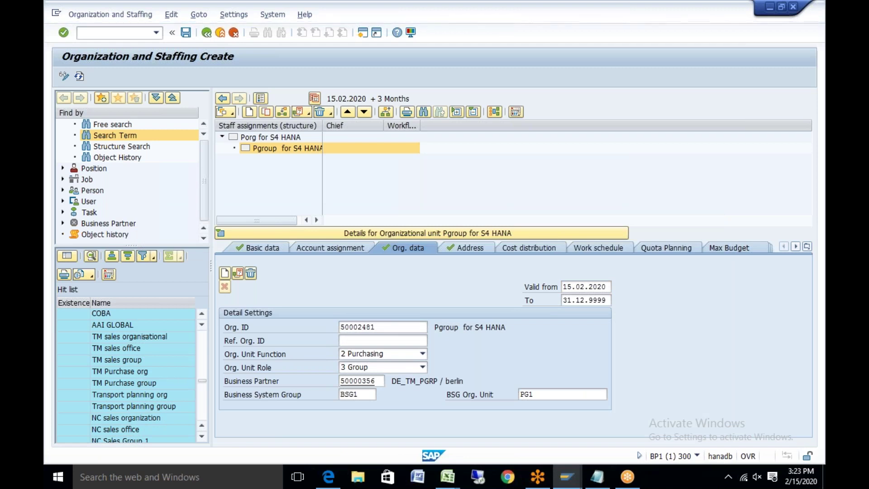
{"action": "type", "text": "PPOME"}
{"action": "key", "text": "Return"}
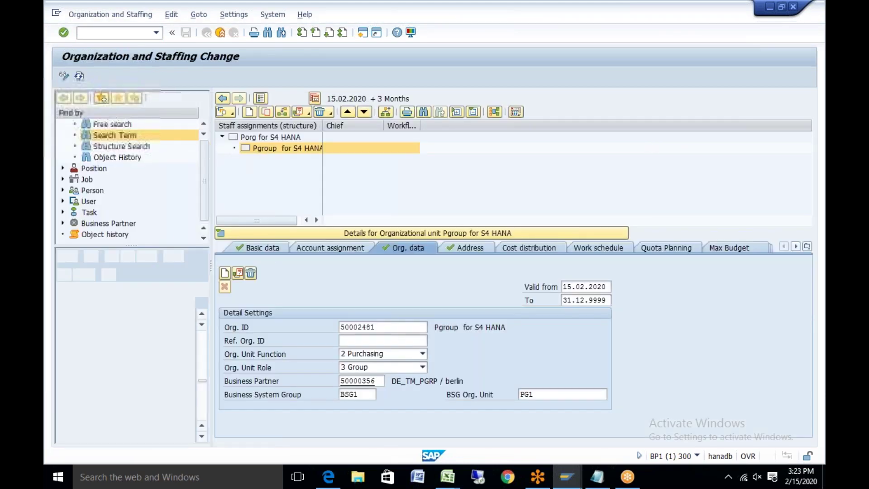
{"action": "double_click", "coordinate": [114, 135]}
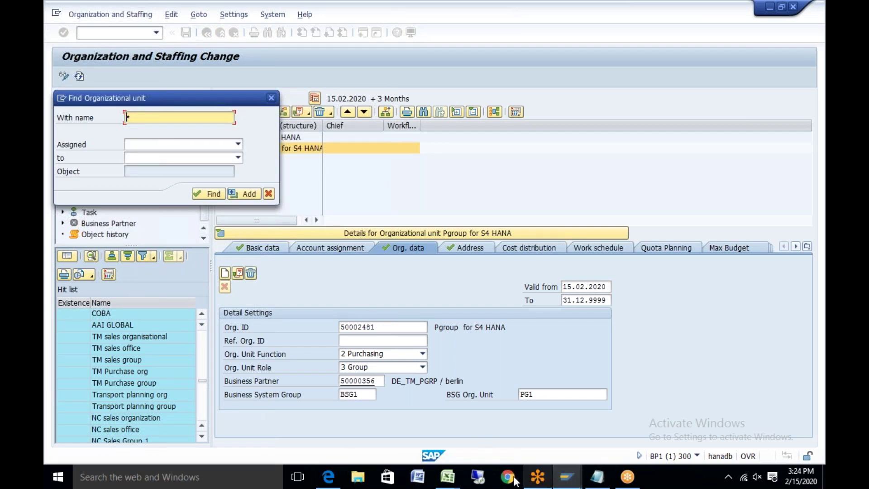
{"action": "type", "text": "*"}
- Switch to the TM test data 1809 workbook in Excel and copy the Porg ID from cell B2
{"action": "left_click", "coordinate": [448, 476]}
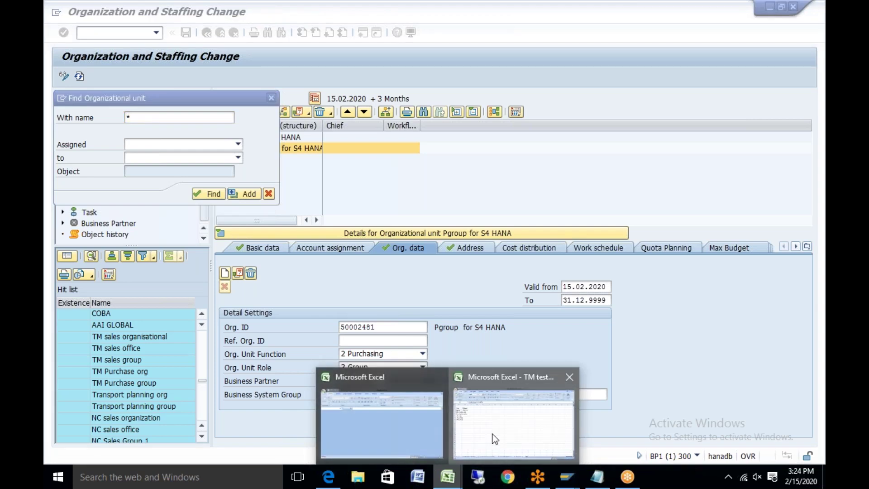
{"action": "left_click", "coordinate": [492, 437]}
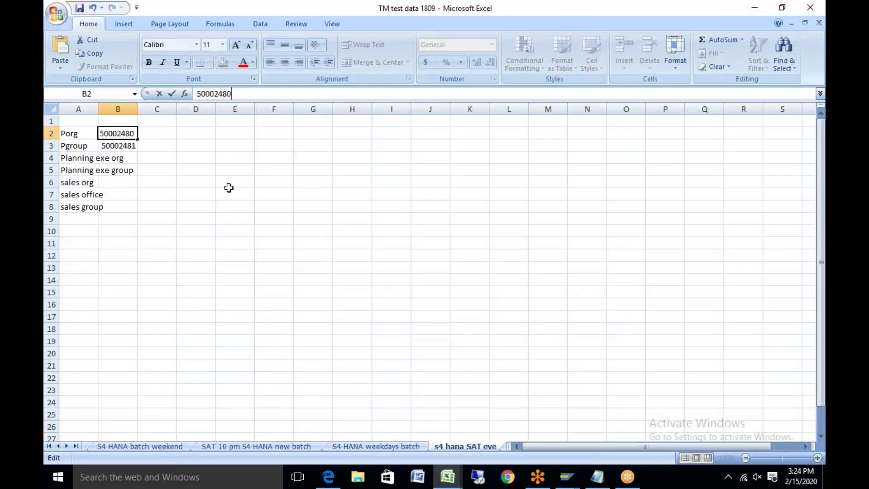
{"action": "left_click", "coordinate": [167, 169]}
{"action": "left_click", "coordinate": [127, 134]}
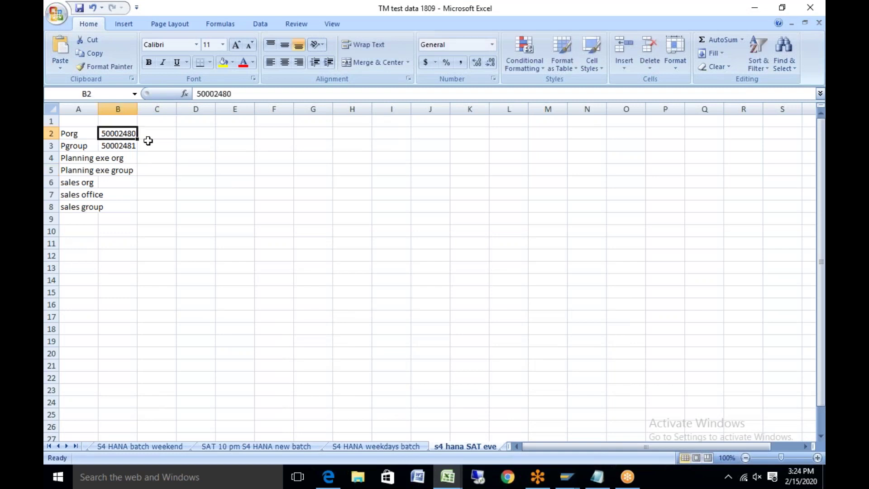
{"action": "key", "text": "ctrl+c"}
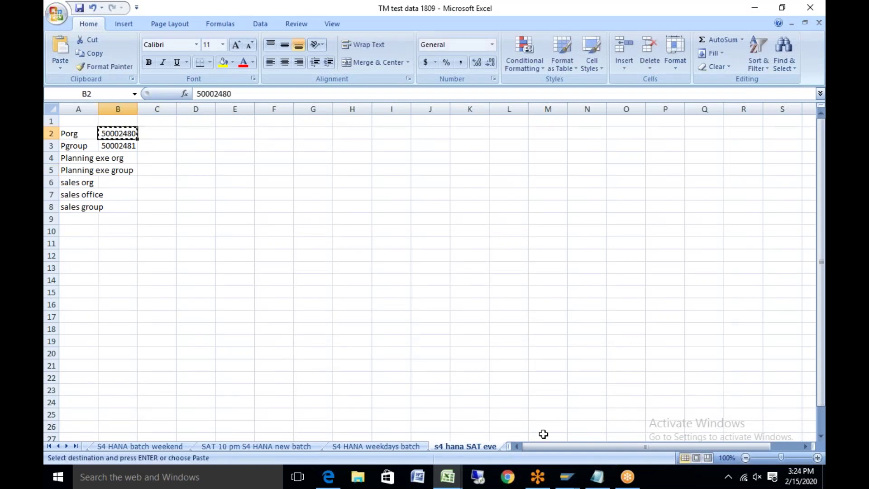
- Switch back to SAP, find the organizational unit with ID 50002480 and open Porg for S4 HANA from the hit list
{"action": "mouse_move", "coordinate": [569, 471]}
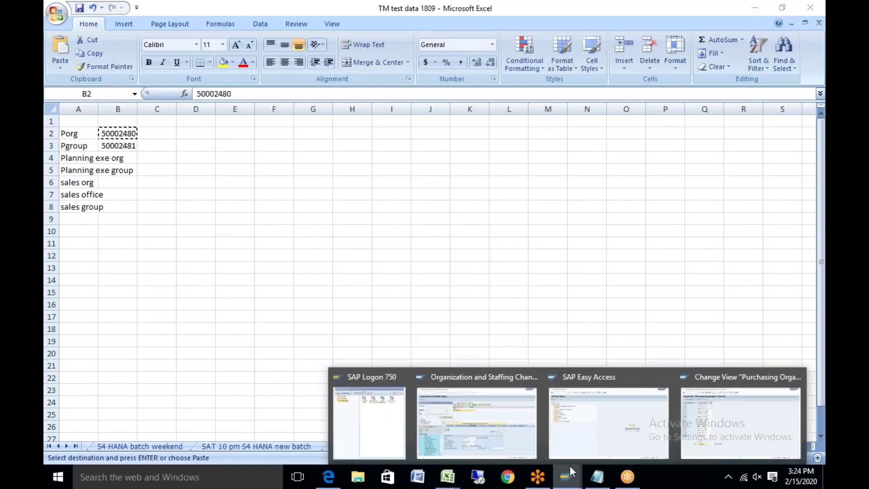
{"action": "left_click", "coordinate": [512, 436]}
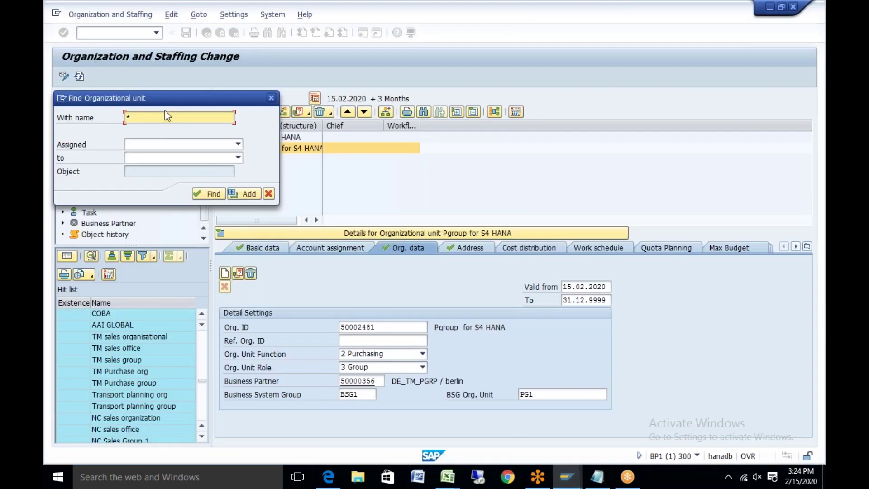
{"action": "left_click", "coordinate": [166, 116]}
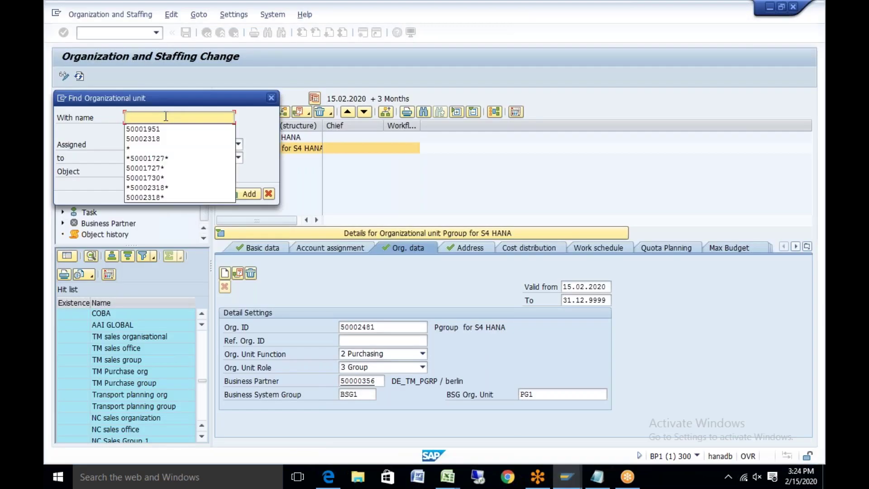
{"action": "key", "text": "ctrl+v"}
{"action": "left_click", "coordinate": [97, 184]}
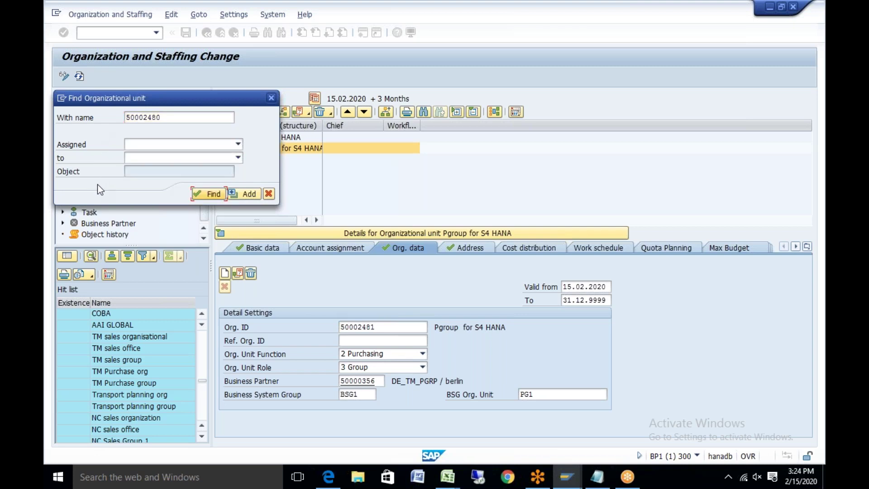
{"action": "left_click", "coordinate": [206, 194]}
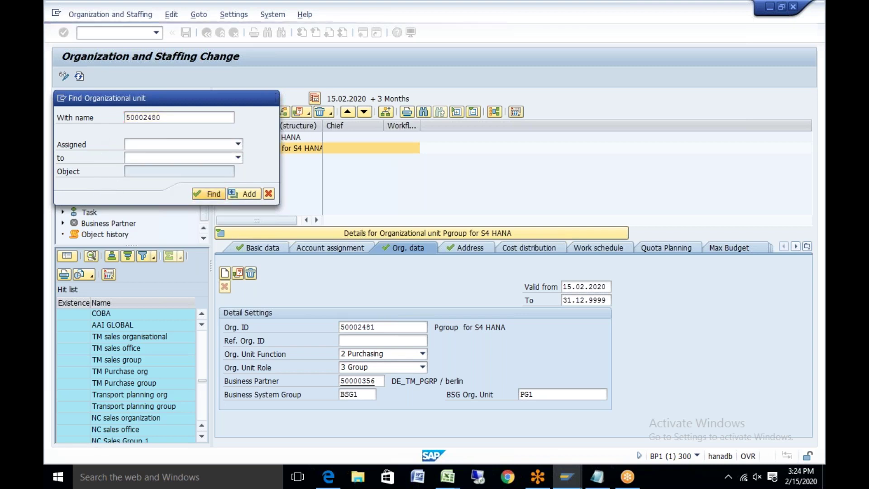
{"action": "left_click", "coordinate": [136, 315]}
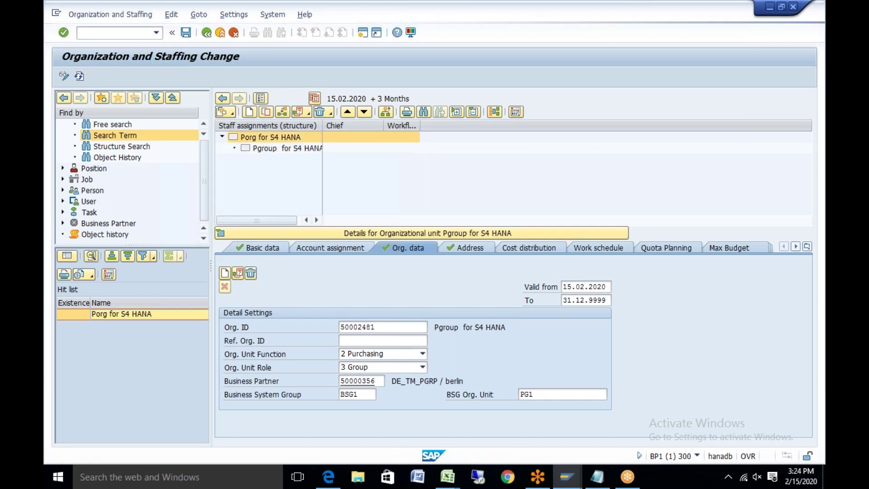
- Set the region to BE in the Porg's main address, save, and check the e-mail address entry without filling it in
{"action": "left_click", "coordinate": [478, 242]}
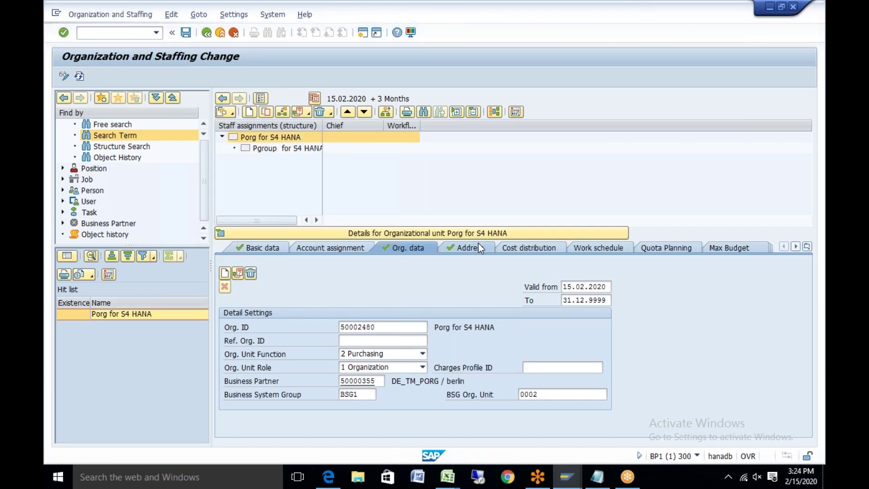
{"action": "left_click", "coordinate": [377, 367]}
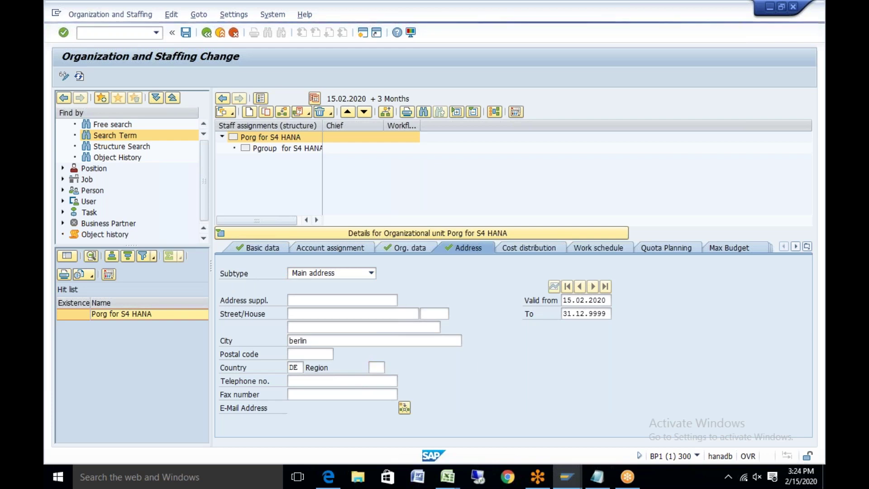
{"action": "double_click", "coordinate": [403, 192]}
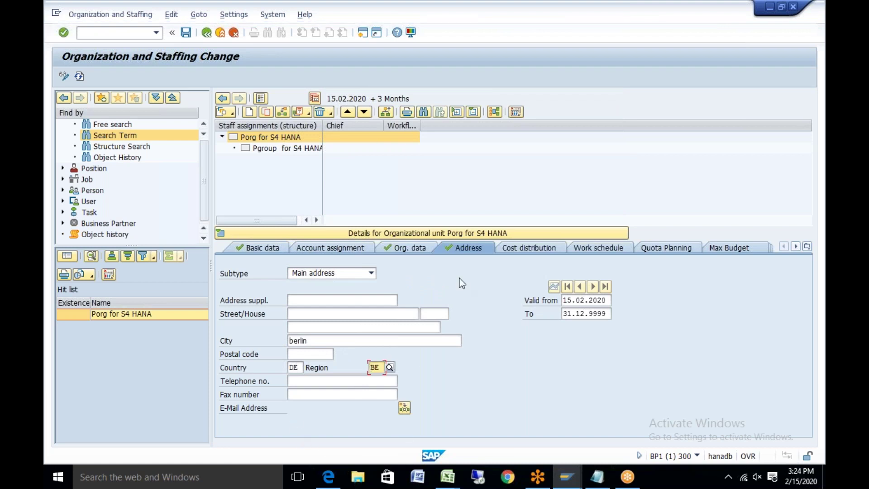
{"action": "left_click", "coordinate": [186, 32]}
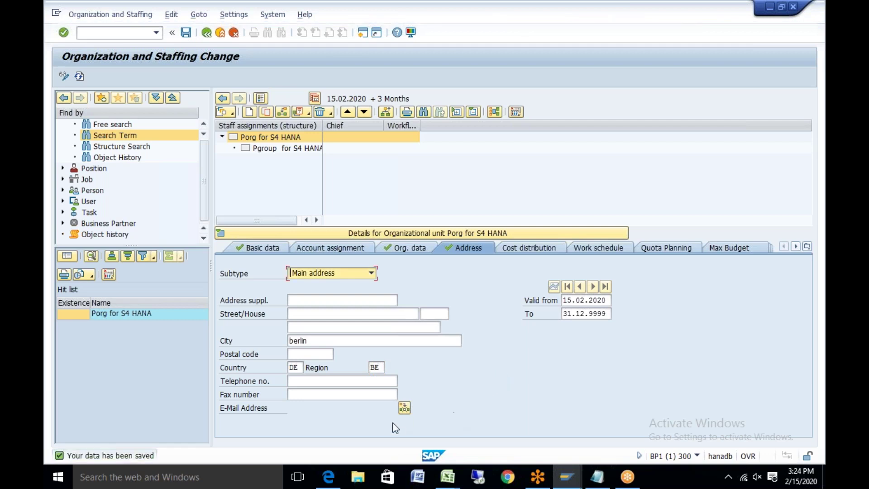
{"action": "left_click", "coordinate": [405, 408]}
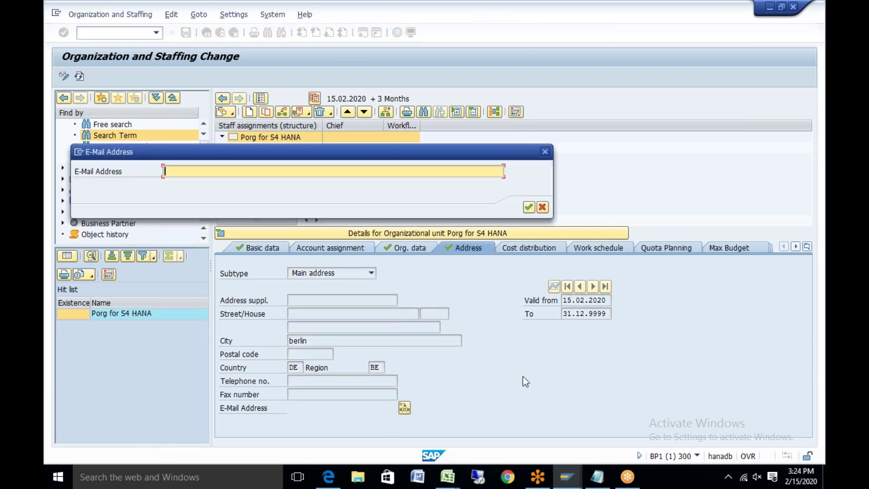
{"action": "left_click", "coordinate": [543, 207]}
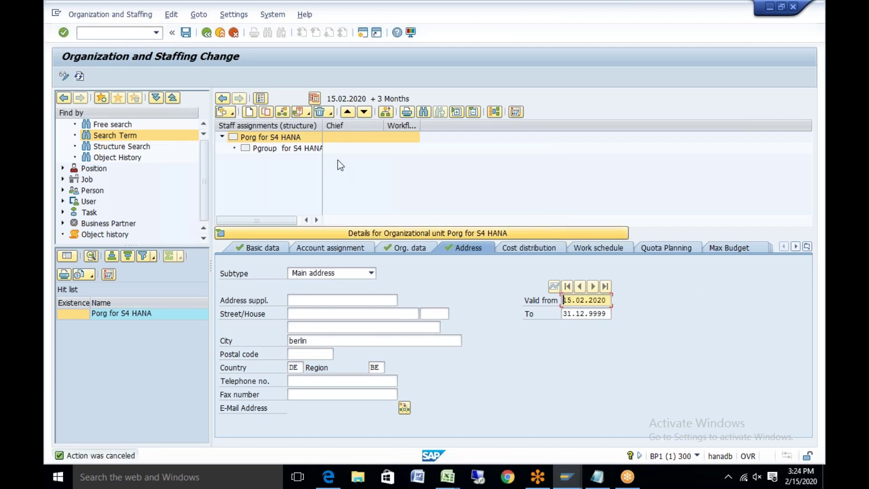
- Leave the change screen, run PPOCE and create a root organizational object valid from 15.02.2020 to 31.12.9999
{"action": "left_click", "coordinate": [206, 32]}
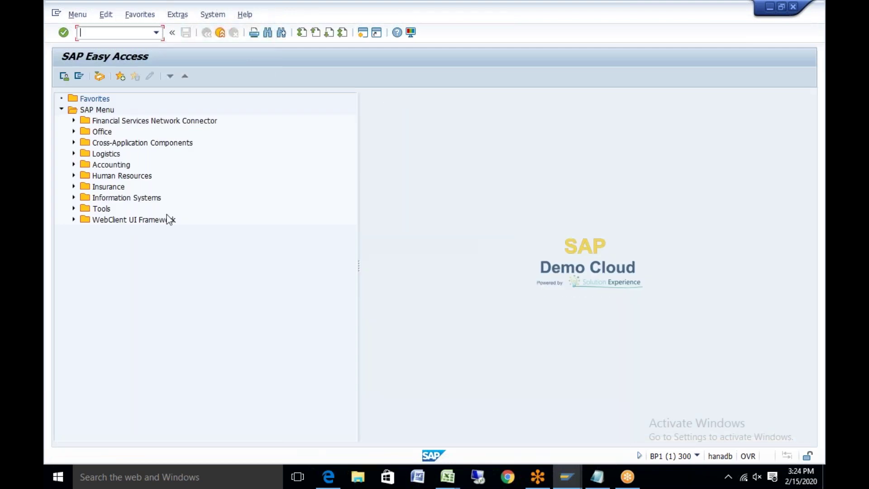
{"action": "type", "text": "PPOCE"}
{"action": "key", "text": "Return"}
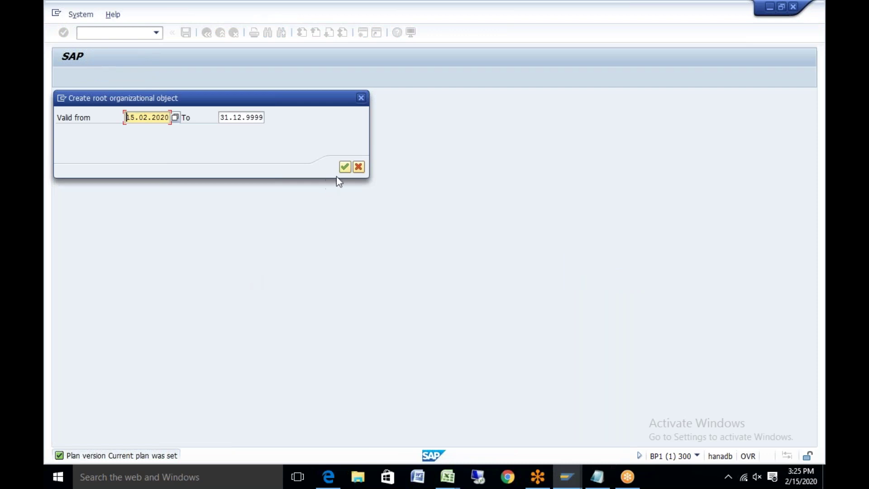
{"action": "left_click", "coordinate": [344, 167]}
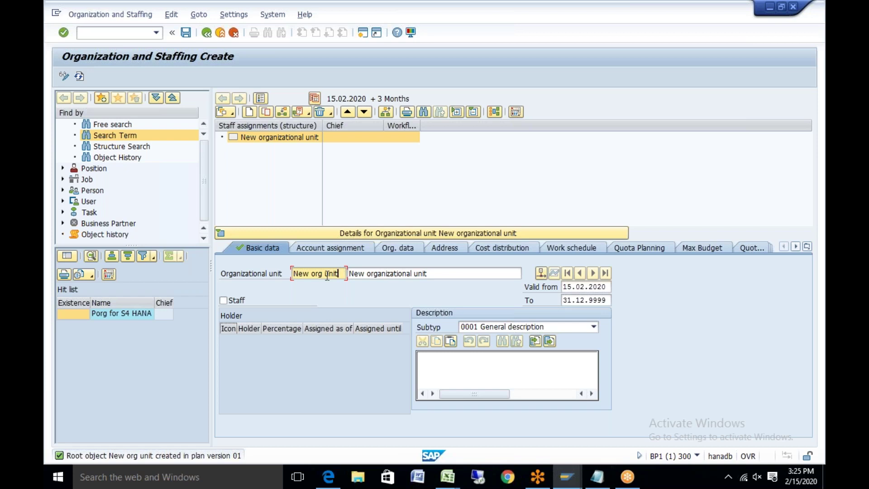
- Name the new organizational unit DE_TM_PLNORG with the description PLANNING EXECUTION ORG in S4H
{"action": "left_click_drag", "start_coordinate": [338, 273], "coordinate": [271, 271]}
{"action": "key", "text": "BackSpace"}
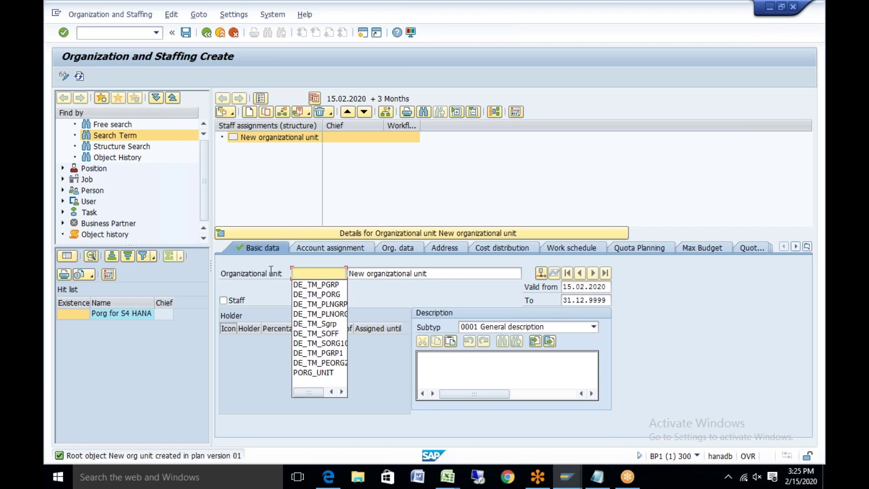
{"action": "left_click", "coordinate": [332, 313]}
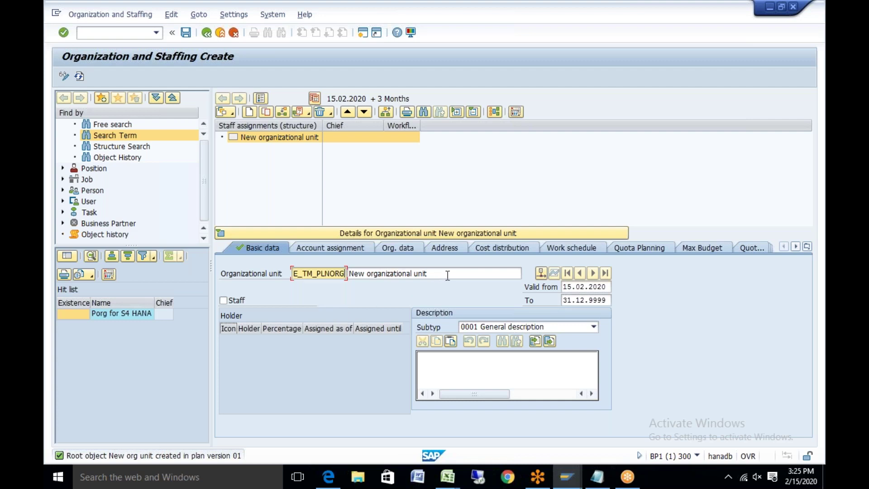
{"action": "left_click_drag", "start_coordinate": [448, 275], "coordinate": [343, 277]}
{"action": "key", "text": "BackSpace"}
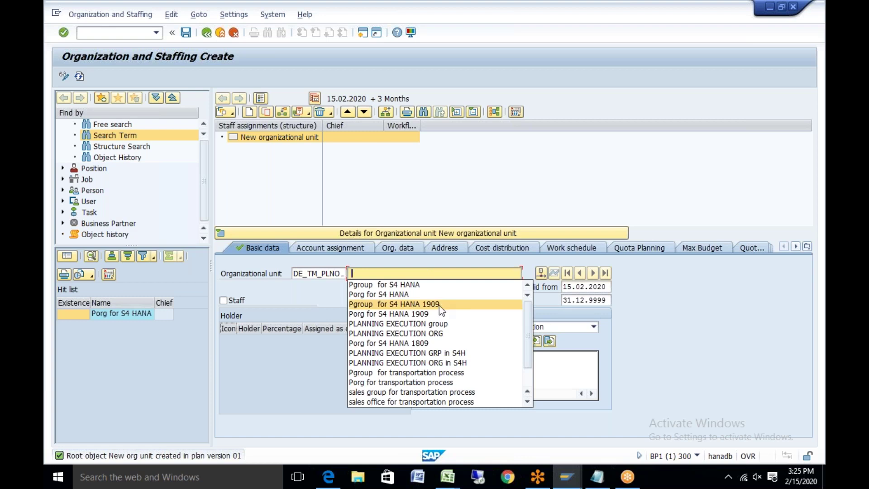
{"action": "left_click", "coordinate": [405, 362]}
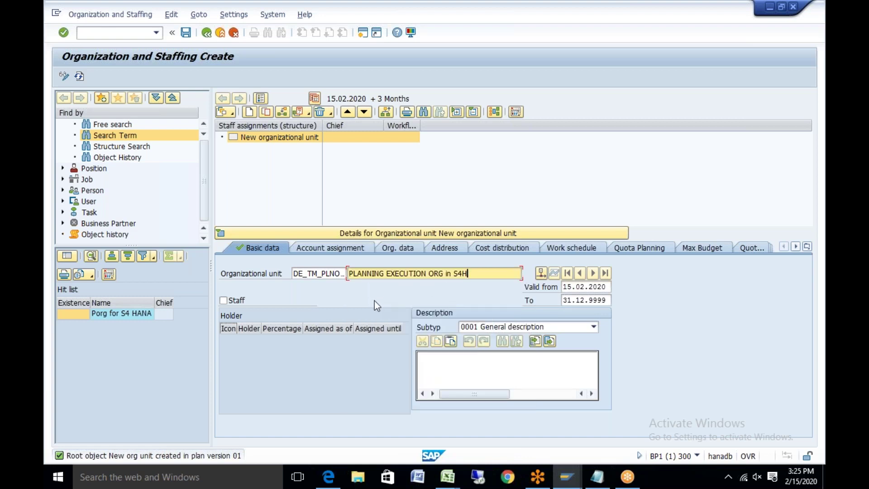
{"action": "key", "text": "Return"}
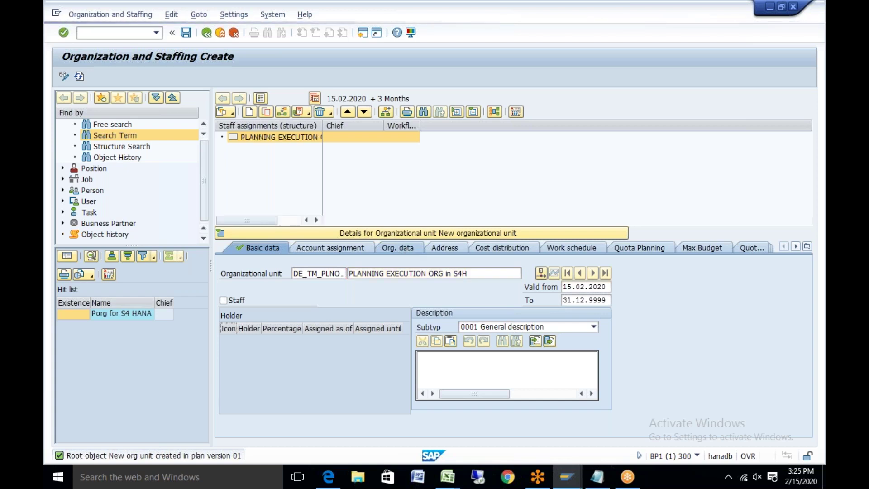
- Copy the planning execution org's Org ID 50002482 from its org. data into cell B4 of the Excel test data sheet
{"action": "left_click", "coordinate": [396, 248]}
{"action": "left_click_drag", "start_coordinate": [385, 329], "coordinate": [328, 334]}
{"action": "key", "text": "ctrl+c"}
{"action": "left_click", "coordinate": [457, 279]}
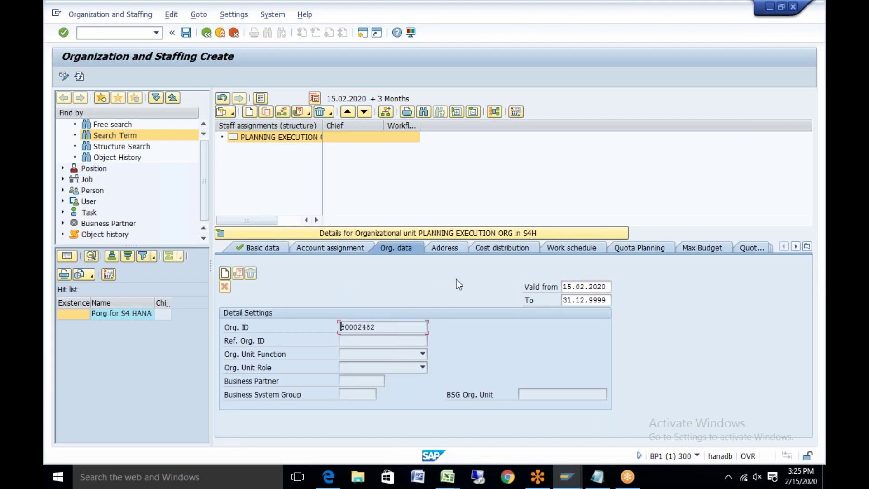
{"action": "left_click", "coordinate": [448, 482]}
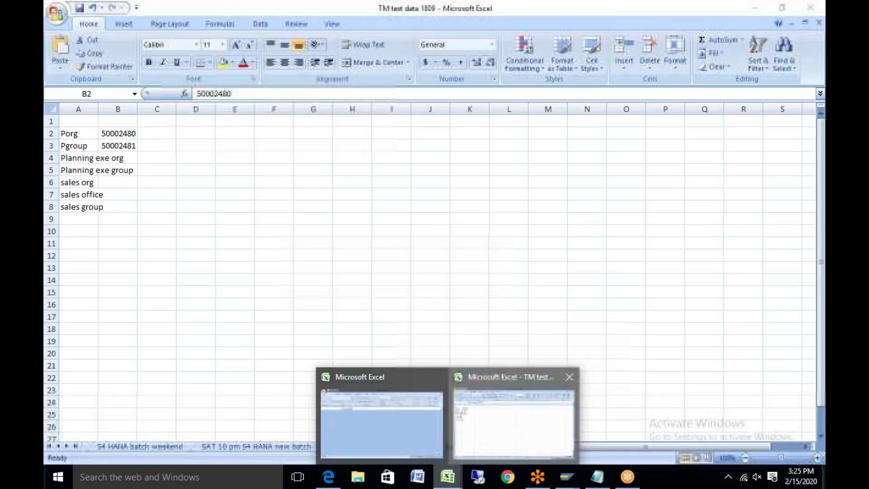
{"action": "left_click", "coordinate": [514, 414]}
{"action": "left_click", "coordinate": [130, 158]}
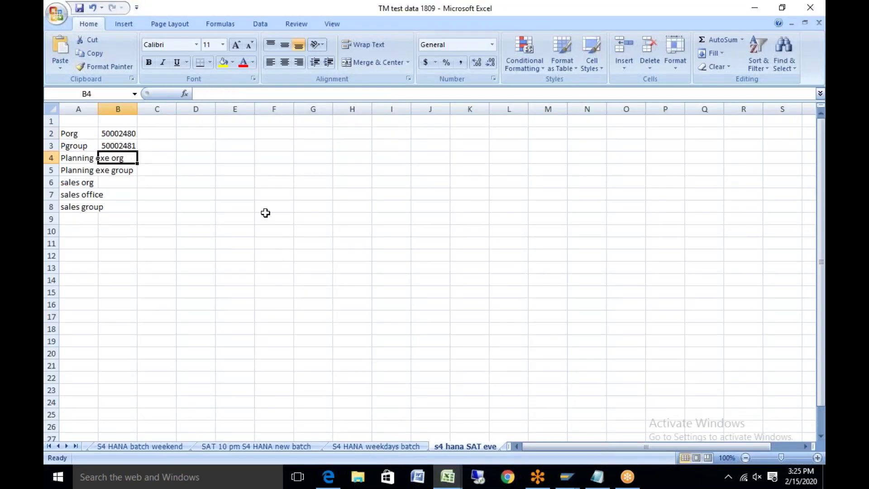
{"action": "key", "text": "ctrl+v"}
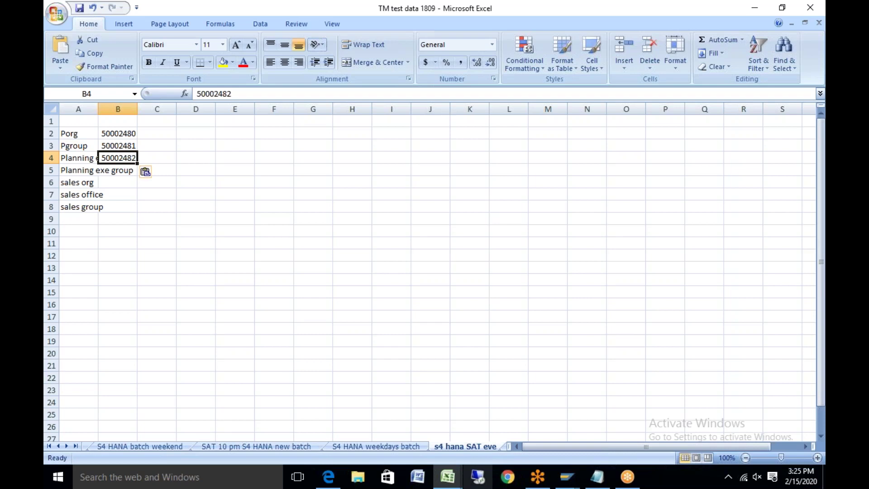
- Switch back to SAP and start an org. data record for the planning execution org with function 13 Planning and Execution
{"action": "left_click", "coordinate": [568, 477]}
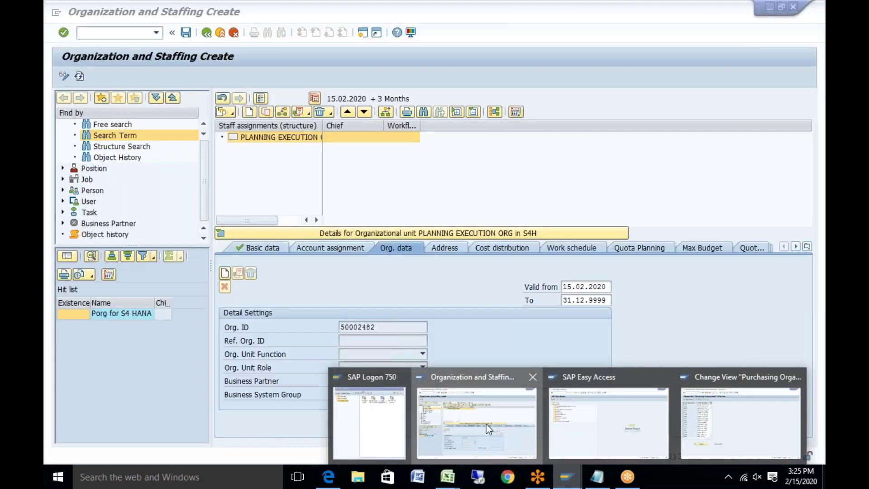
{"action": "left_click", "coordinate": [486, 425]}
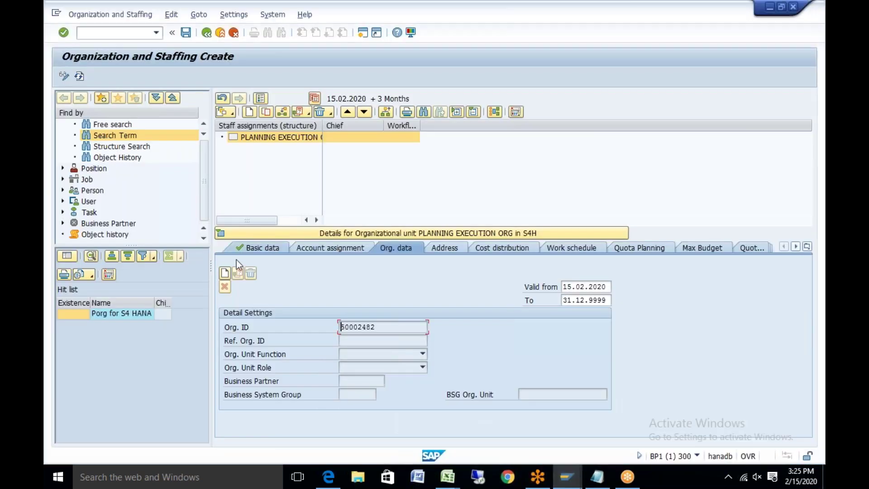
{"action": "left_click", "coordinate": [225, 273]}
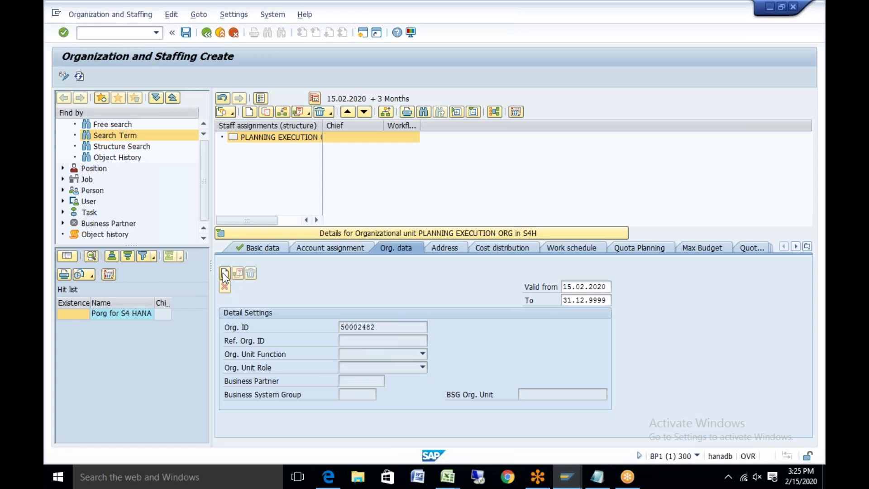
{"action": "left_click", "coordinate": [426, 350]}
{"action": "left_click", "coordinate": [420, 353]}
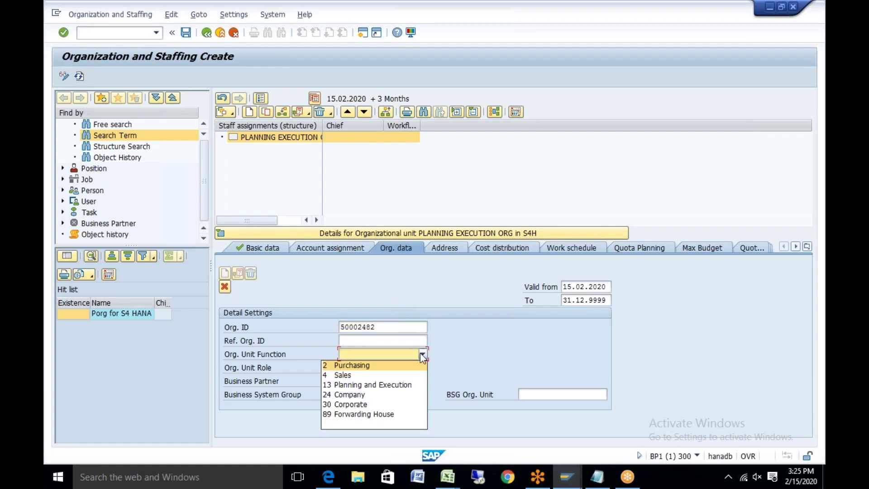
{"action": "left_click", "coordinate": [382, 384]}
- Set the planning execution org's unit role to 1 Organization and its business system group to BSG1, and confirm the record
{"action": "left_click", "coordinate": [423, 367]}
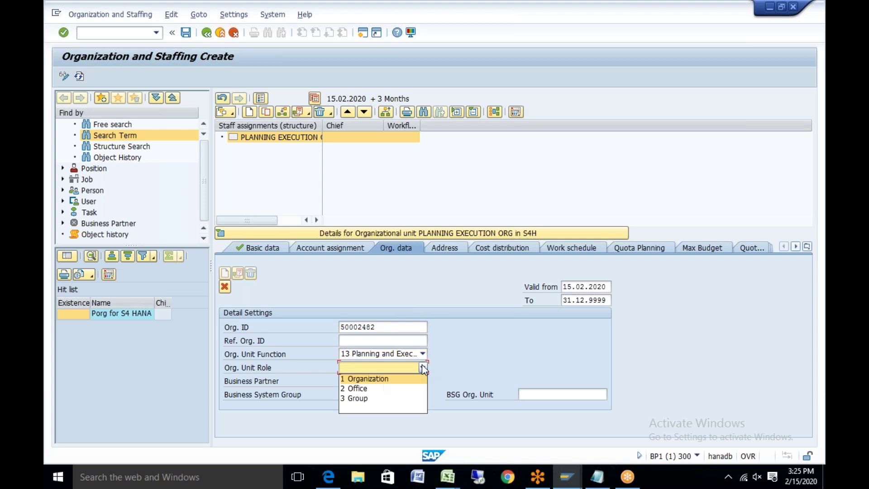
{"action": "left_click", "coordinate": [394, 380]}
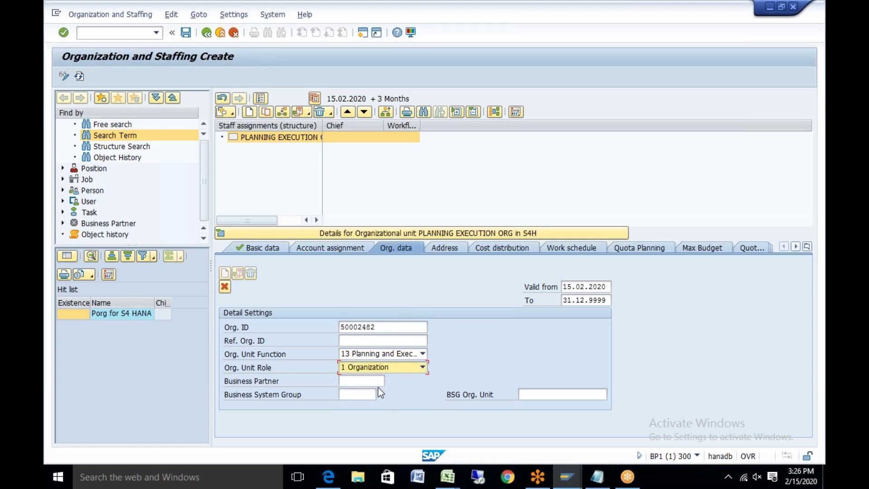
{"action": "left_click", "coordinate": [360, 395]}
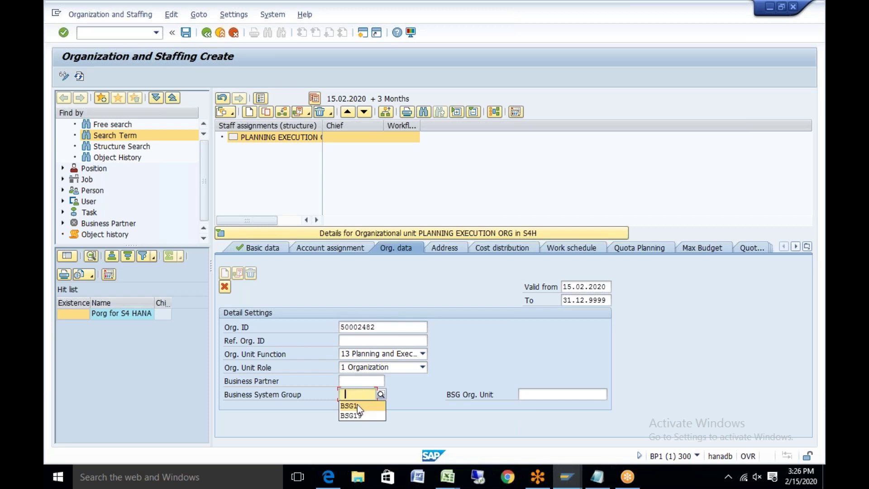
{"action": "left_click", "coordinate": [357, 405]}
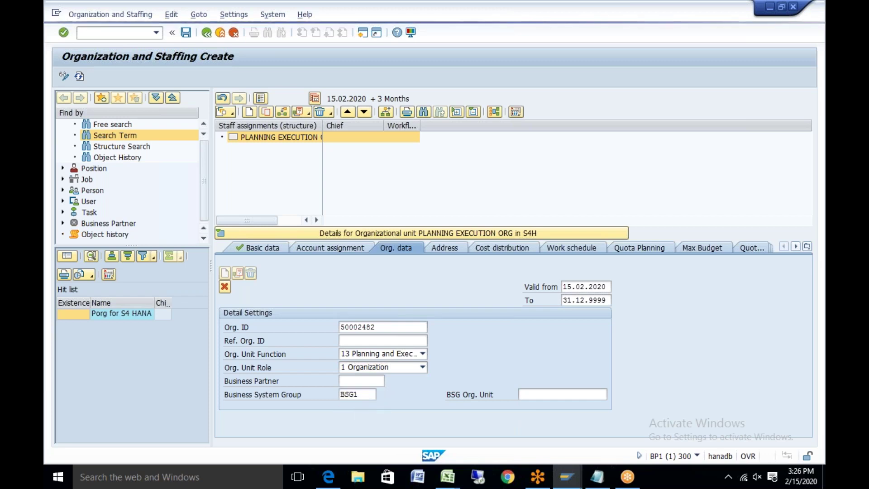
{"action": "key", "text": "Return"}
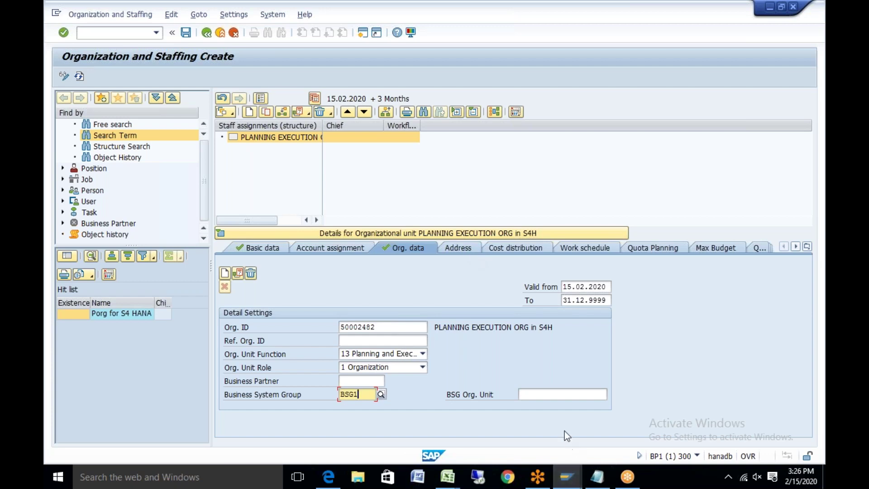
- Enter the planning execution org's main address with city berlin and country DE
{"action": "left_click", "coordinate": [457, 252]}
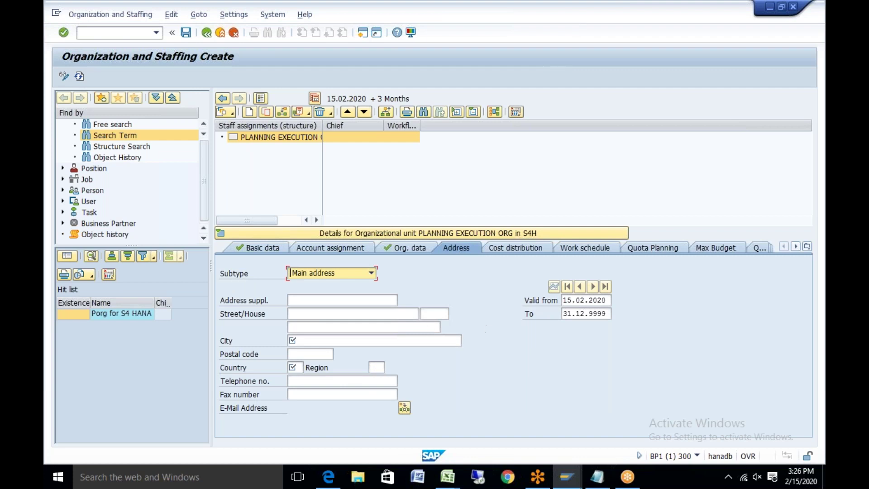
{"action": "left_click", "coordinate": [435, 340]}
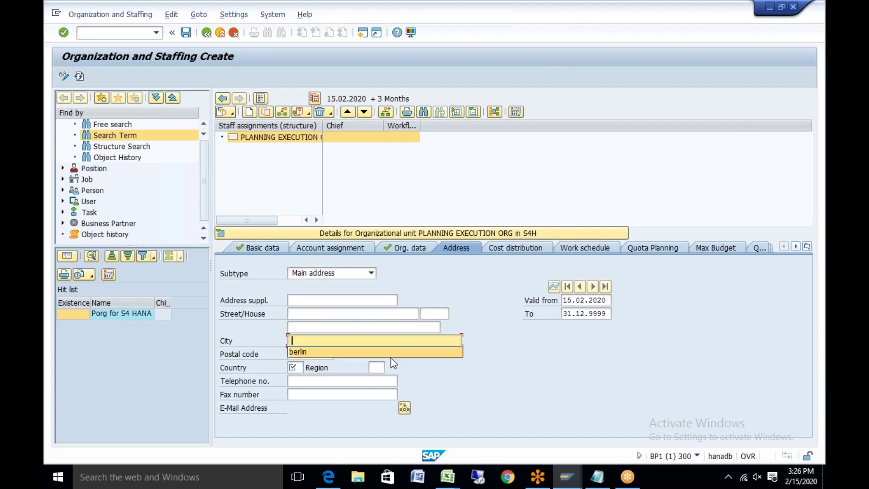
{"action": "left_click", "coordinate": [390, 354]}
{"action": "left_click", "coordinate": [295, 368]}
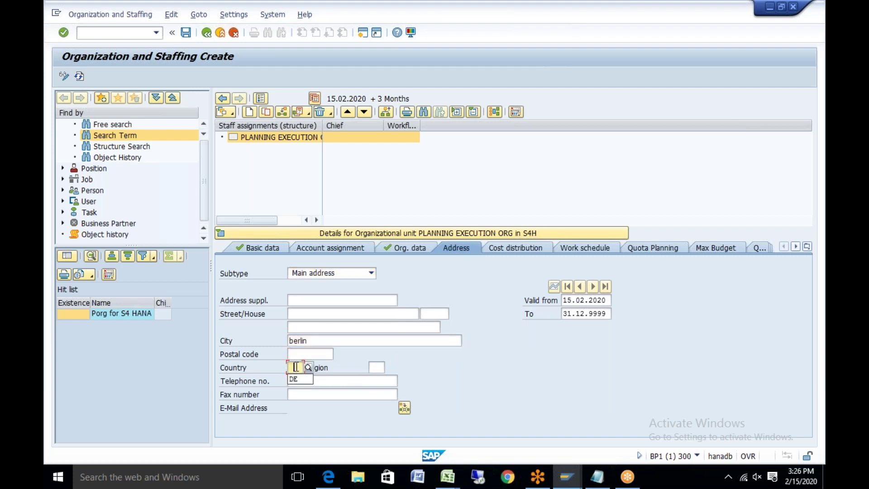
{"action": "key", "text": "Return"}
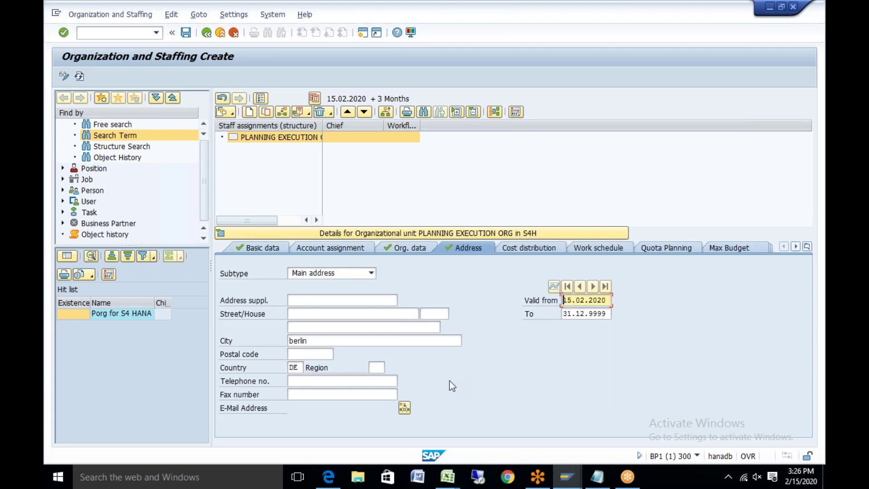
- Copy the planning execution org's Org ID again, check it against cell B4 of the Excel sheet, and return to SAP
{"action": "left_click", "coordinate": [423, 249]}
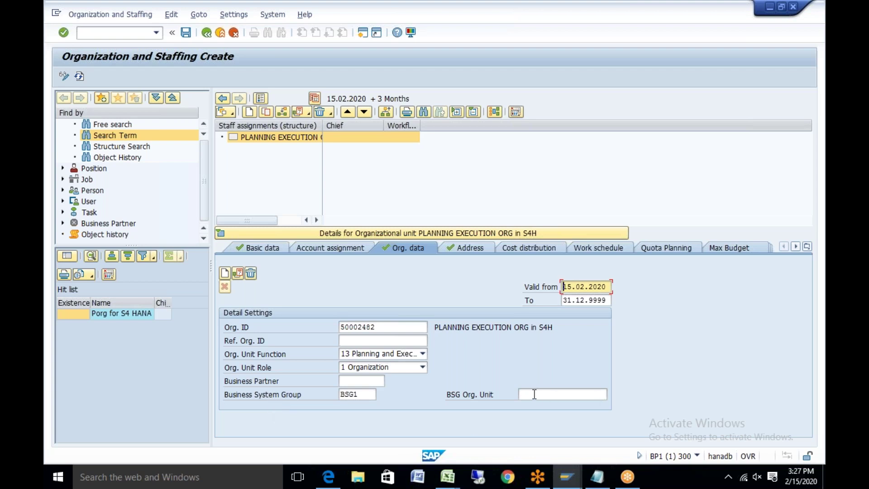
{"action": "double_click", "coordinate": [384, 329]}
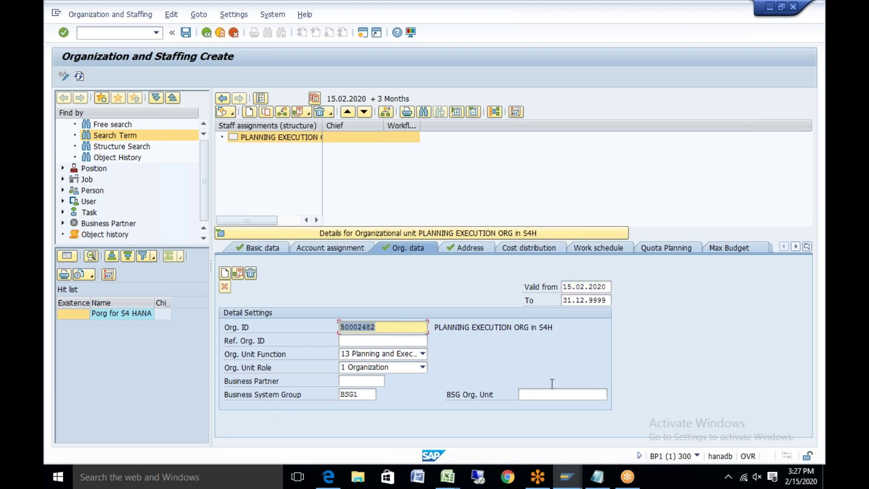
{"action": "key", "text": "ctrl+c"}
{"action": "left_click", "coordinate": [603, 478]}
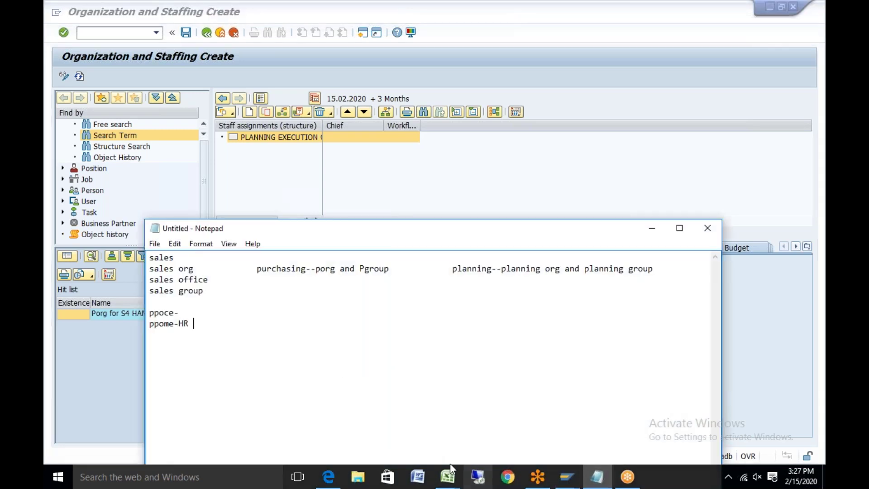
{"action": "mouse_move", "coordinate": [448, 477]}
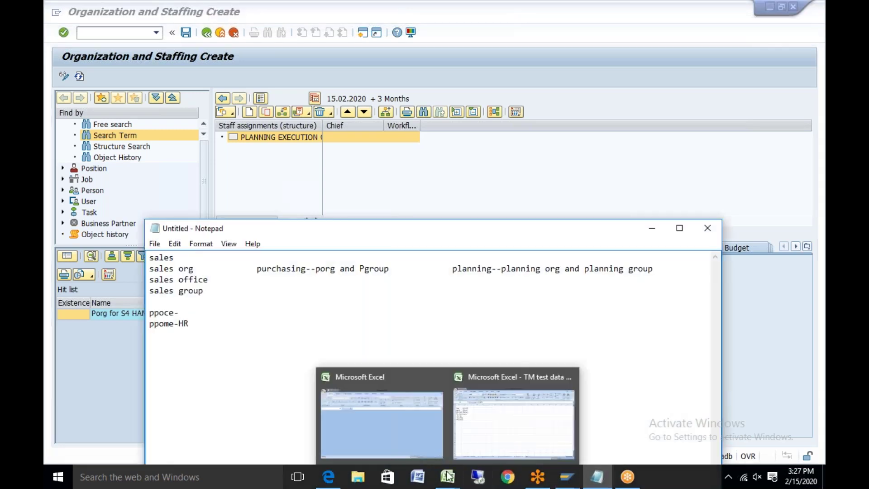
{"action": "left_click", "coordinate": [500, 432]}
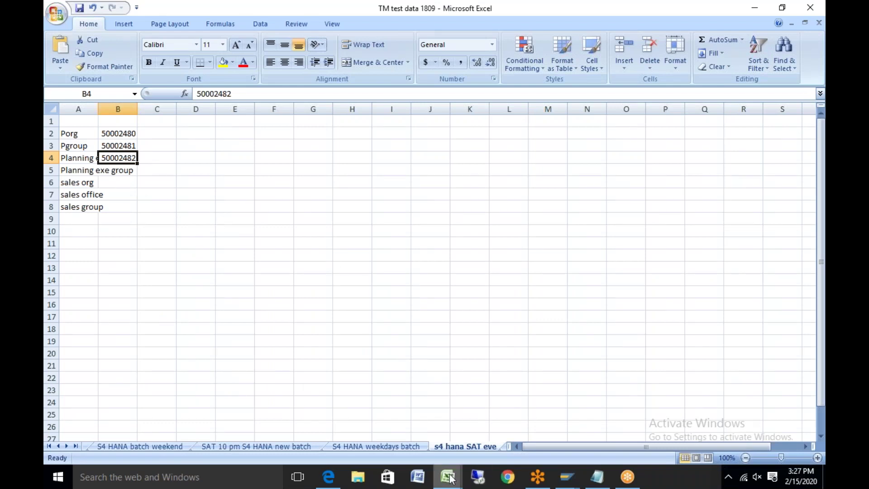
{"action": "mouse_move", "coordinate": [449, 478]}
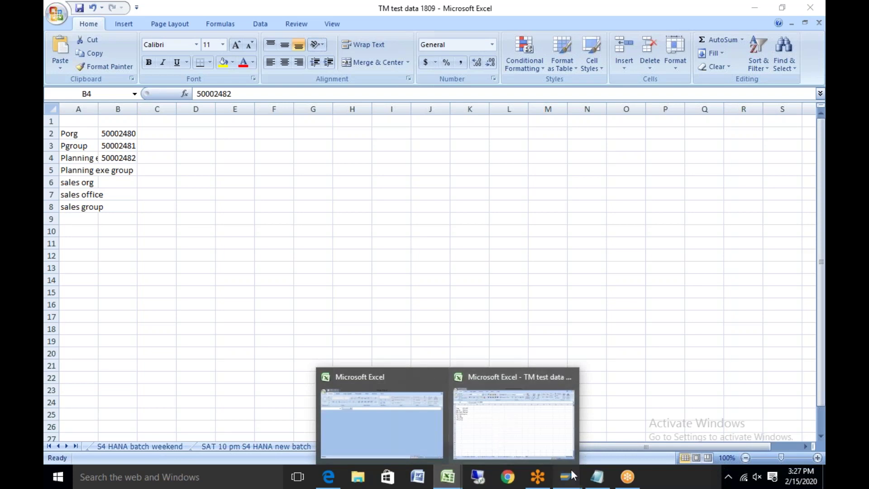
{"action": "mouse_move", "coordinate": [572, 469]}
{"action": "left_click", "coordinate": [501, 433]}
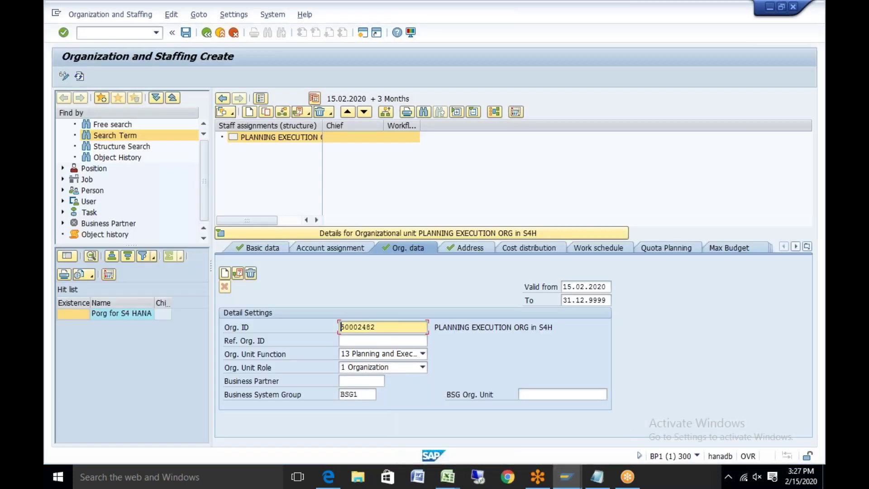
- Create a subordinate organizational unit under the planning execution org named DE_TM_PLNGRP with the description PLANNING EXECUTION group
{"action": "left_click", "coordinate": [250, 112]}
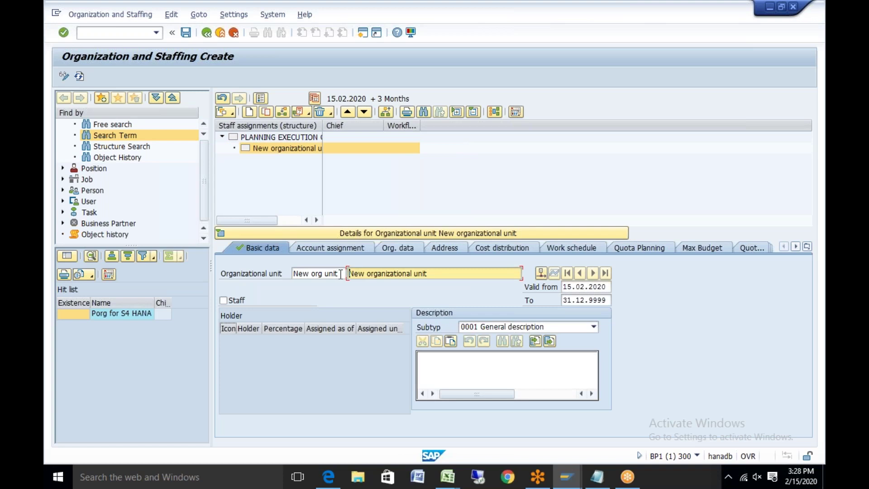
{"action": "left_click_drag", "start_coordinate": [340, 274], "coordinate": [230, 276]}
{"action": "key", "text": "BackSpace"}
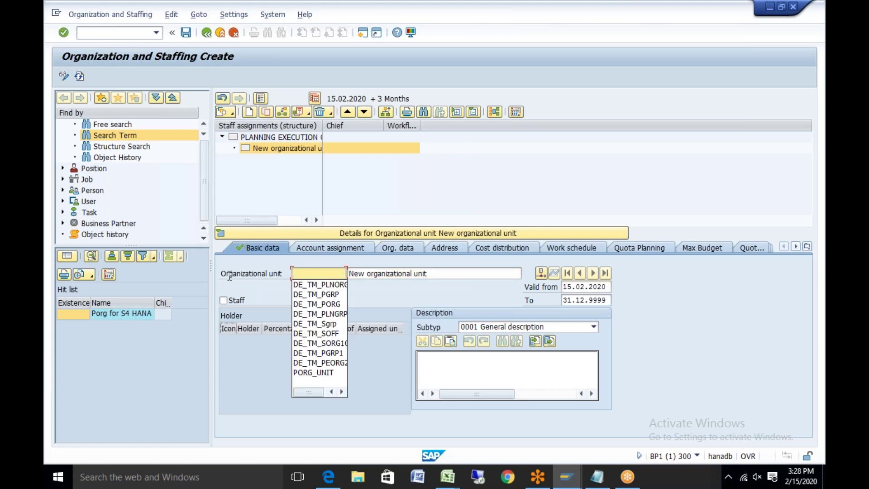
{"action": "left_click", "coordinate": [340, 315]}
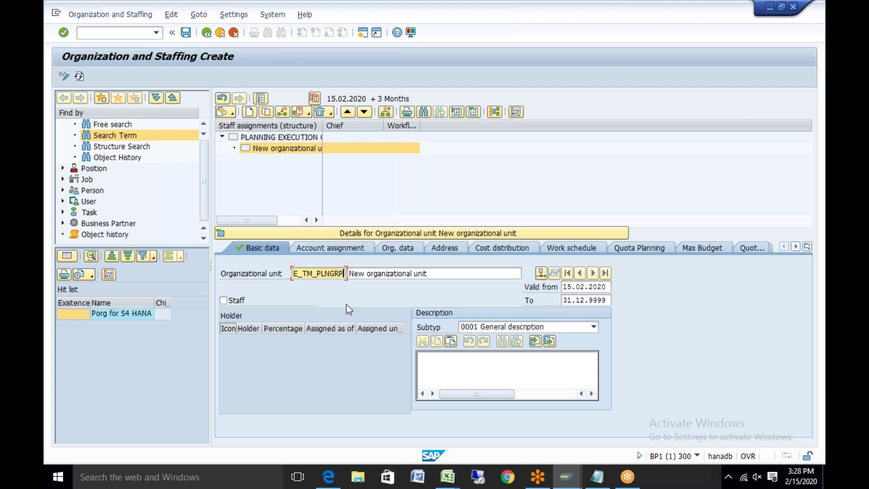
{"action": "left_click_drag", "start_coordinate": [435, 271], "coordinate": [332, 280]}
{"action": "key", "text": "BackSpace"}
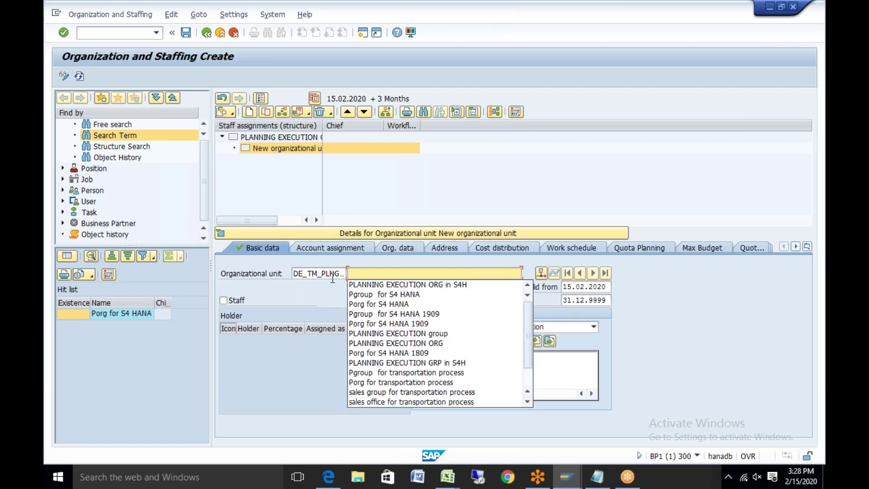
{"action": "left_click", "coordinate": [438, 335]}
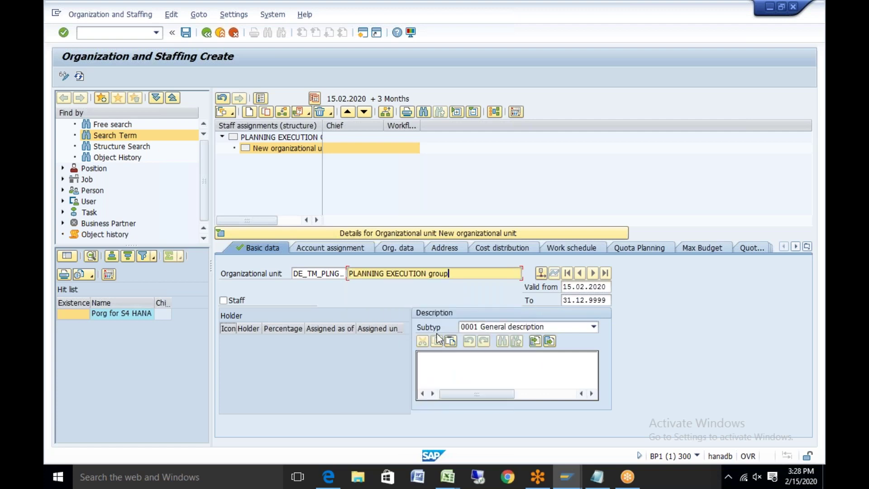
{"action": "key", "text": "Return"}
- Copy the planning execution group's Org ID 50002483 from its org. data into cell B5 of the Excel test data sheet
{"action": "left_click", "coordinate": [398, 248]}
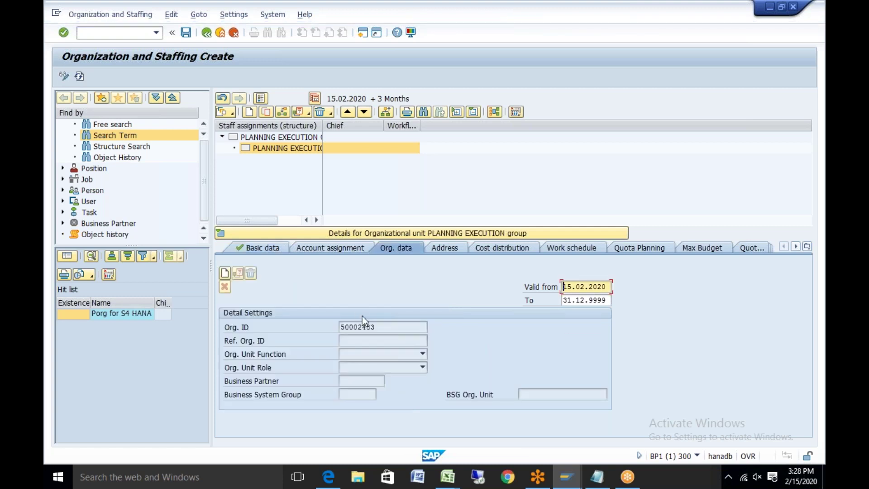
{"action": "double_click", "coordinate": [378, 326]}
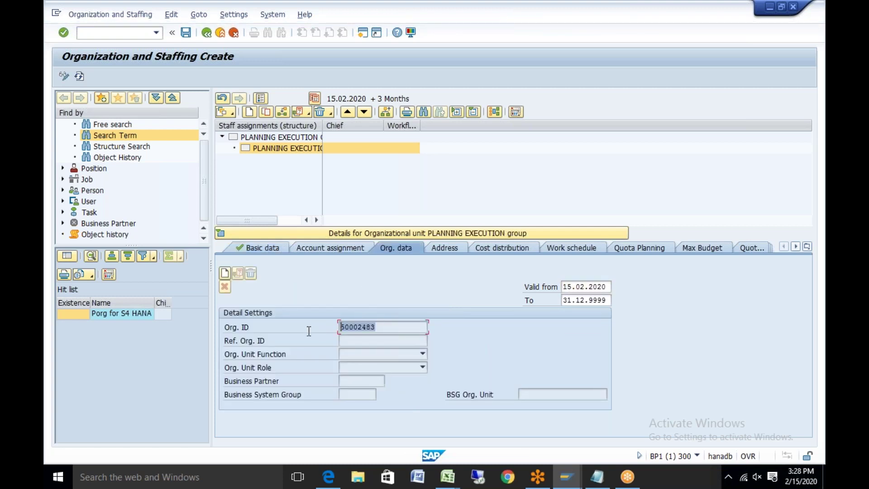
{"action": "left_click", "coordinate": [479, 303]}
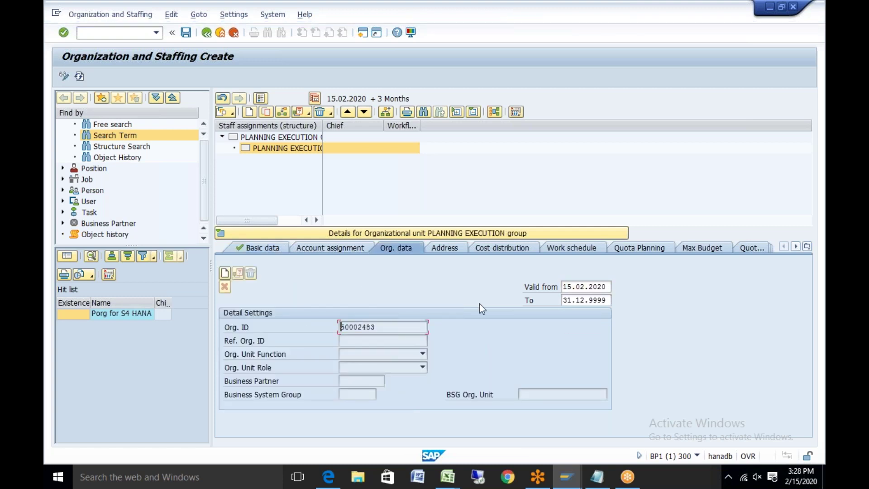
{"action": "left_click", "coordinate": [448, 477]}
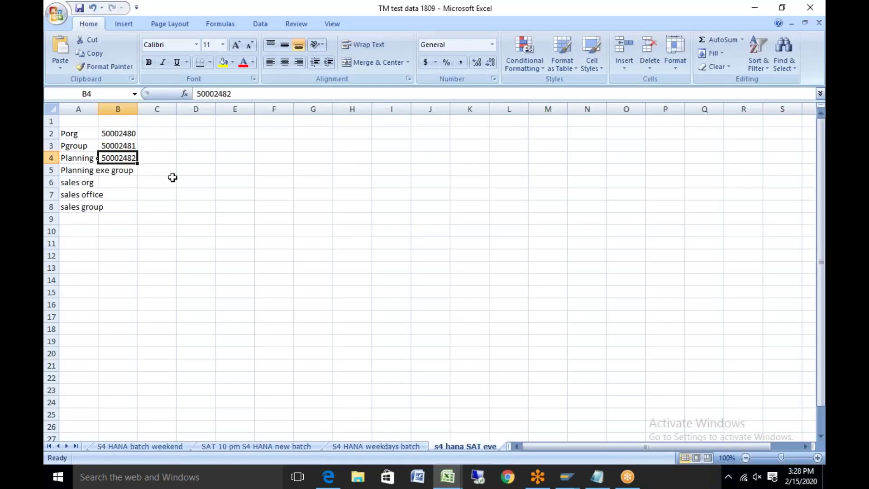
{"action": "left_click", "coordinate": [128, 169]}
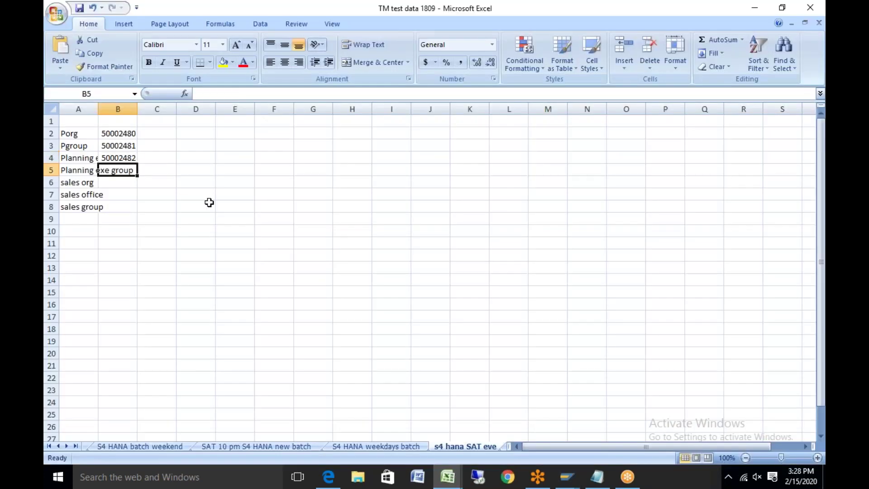
{"action": "key", "text": "ctrl+v"}
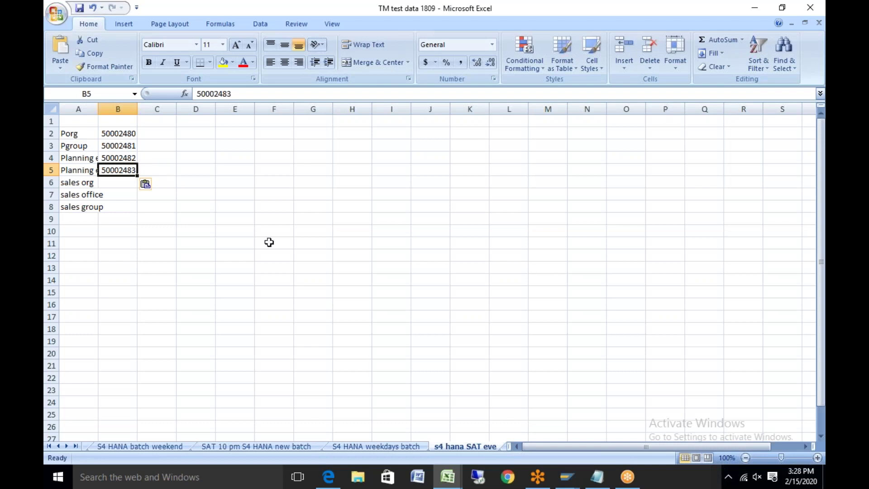
- Return to SAP and create the planning execution group's org. data with function 13 Planning and Execution, role 3 Group and business system group BSG1
{"action": "left_click", "coordinate": [457, 481]}
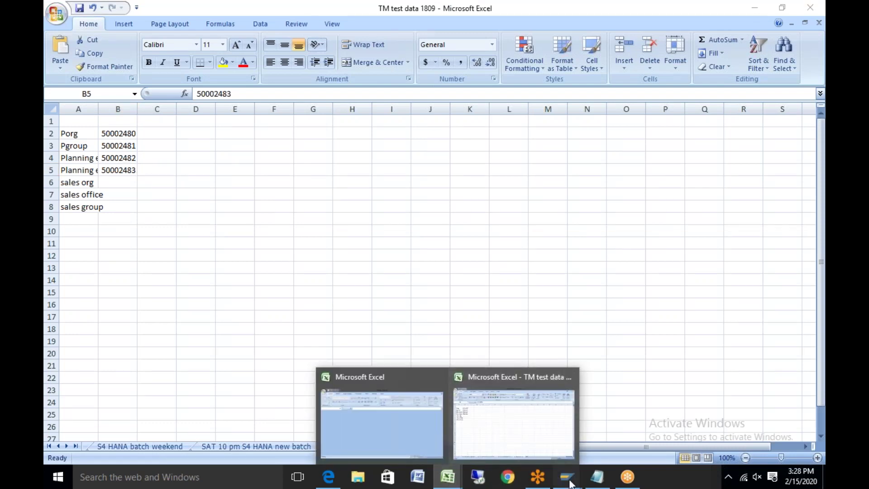
{"action": "mouse_move", "coordinate": [569, 480]}
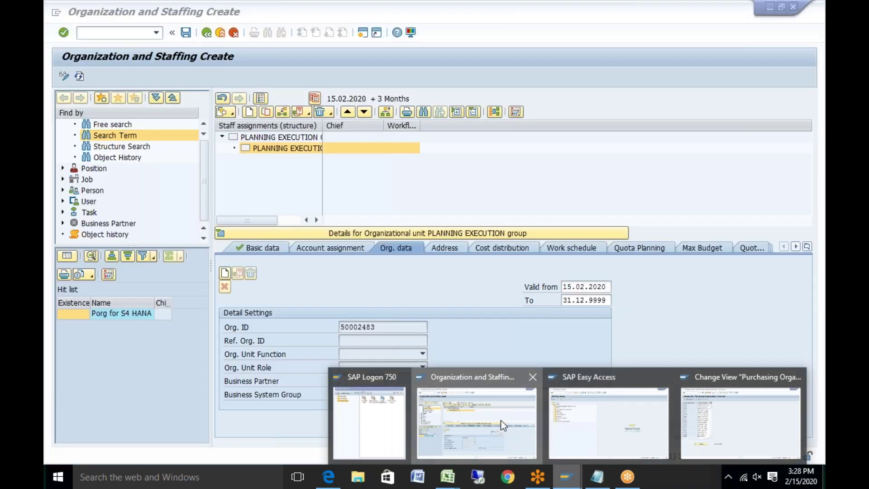
{"action": "left_click", "coordinate": [501, 421]}
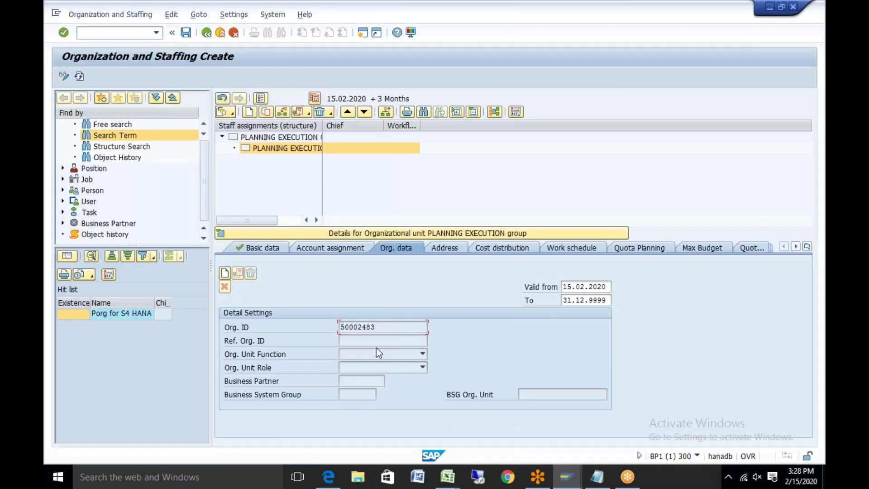
{"action": "left_click", "coordinate": [225, 274]}
{"action": "left_click", "coordinate": [422, 354]}
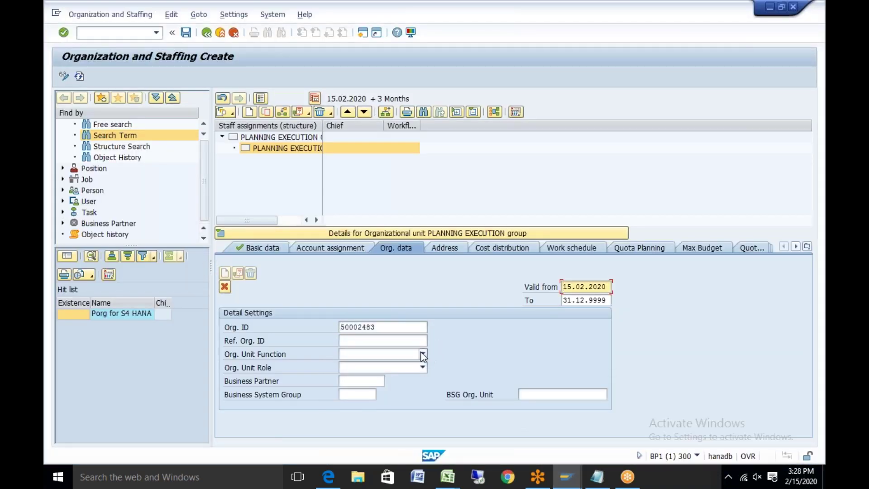
{"action": "left_click", "coordinate": [371, 384]}
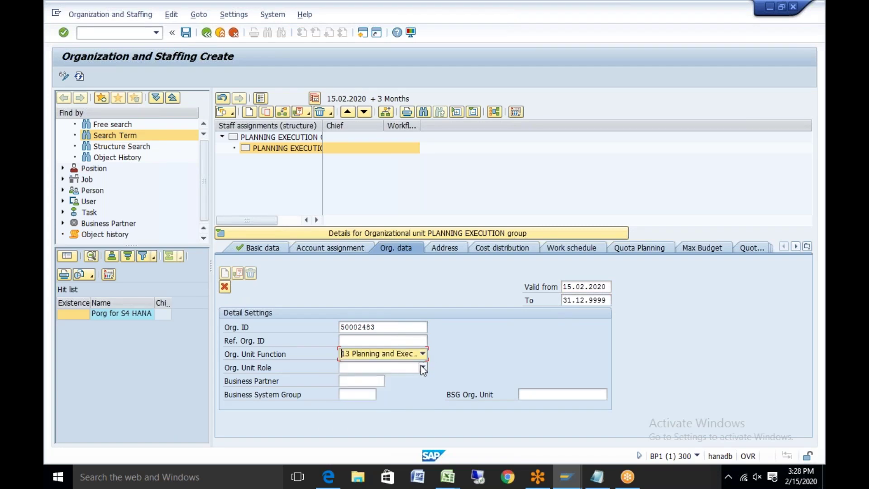
{"action": "left_click", "coordinate": [379, 367]}
{"action": "left_click", "coordinate": [362, 398]}
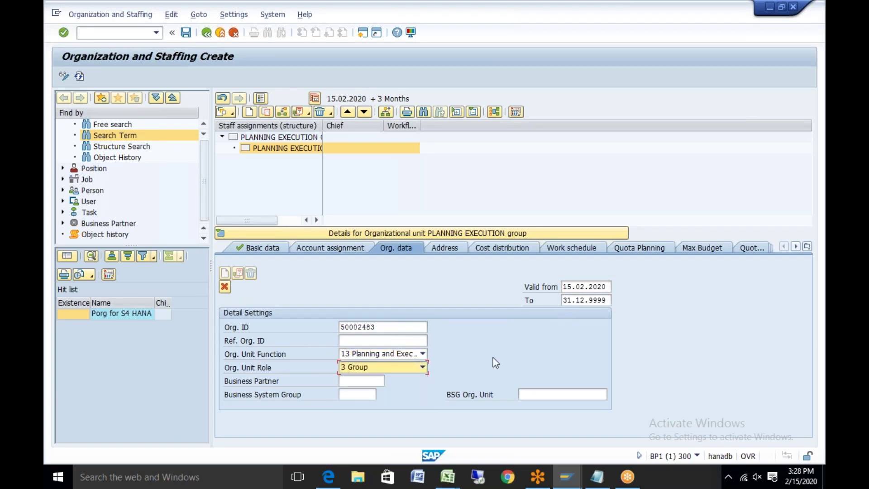
{"action": "left_click", "coordinate": [358, 395]}
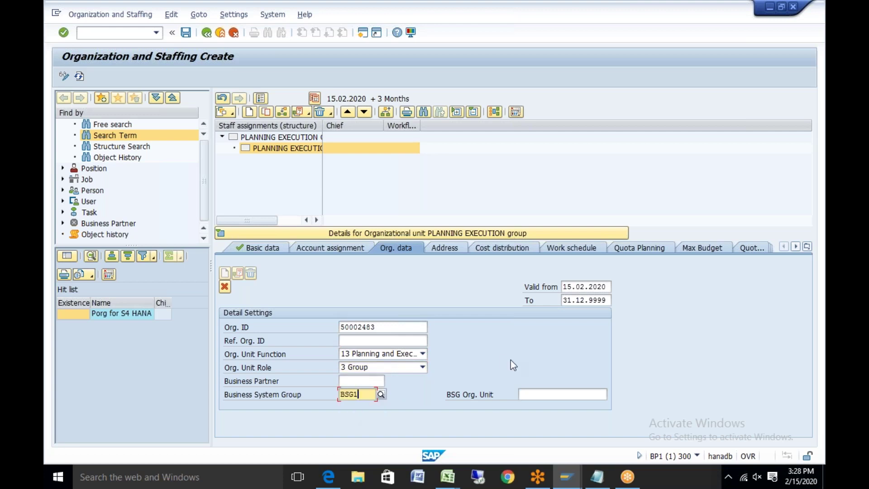
{"action": "key", "text": "Return"}
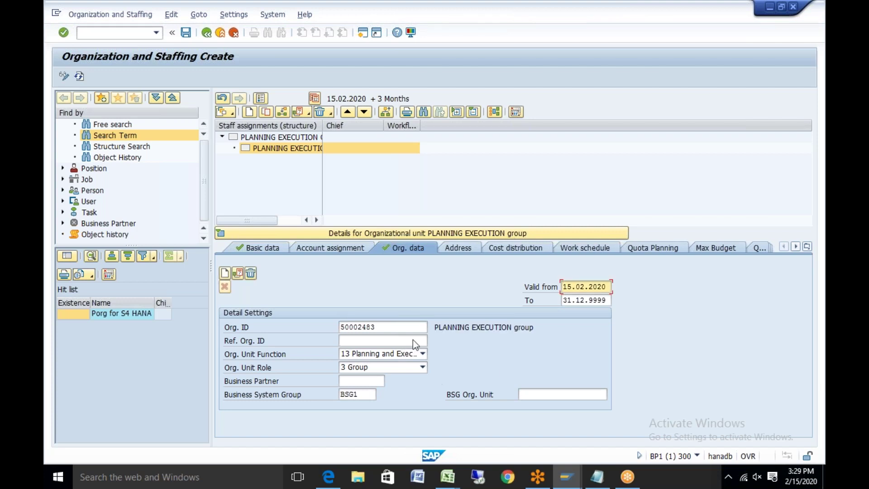
- Enter the planning execution group's main address with city berlin and country DE, and save the organizational structure
{"action": "left_click", "coordinate": [458, 246]}
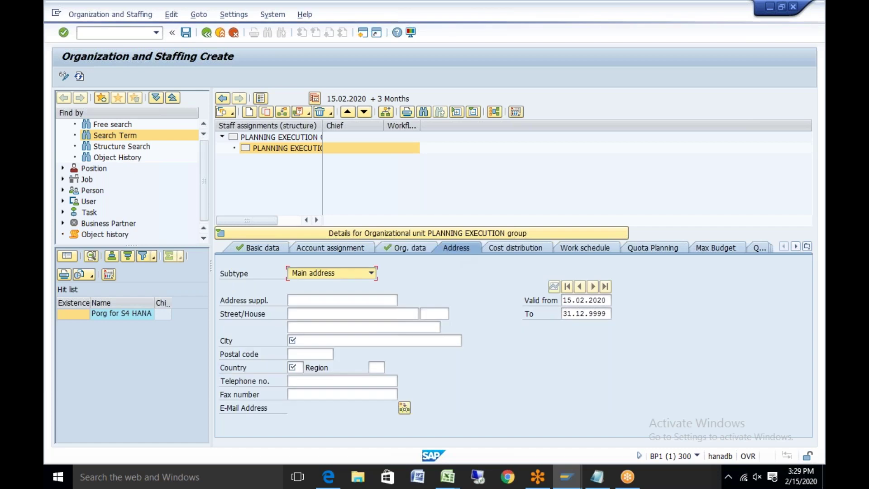
{"action": "left_click", "coordinate": [387, 341]}
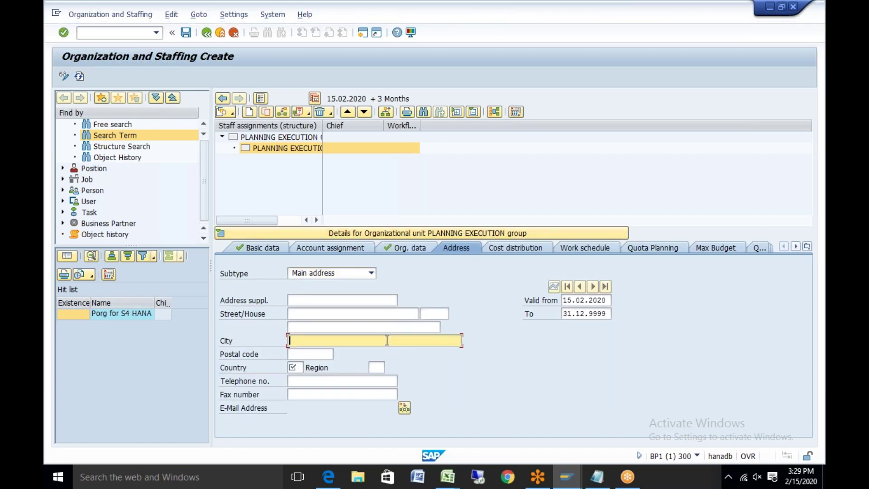
{"action": "left_click", "coordinate": [366, 352]}
{"action": "left_click", "coordinate": [294, 367]}
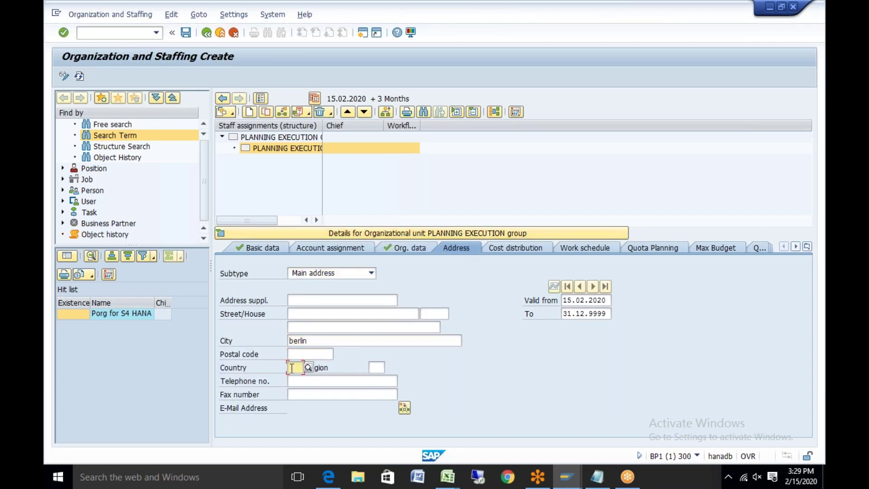
{"action": "left_click", "coordinate": [299, 379]}
{"action": "key", "text": "Return"}
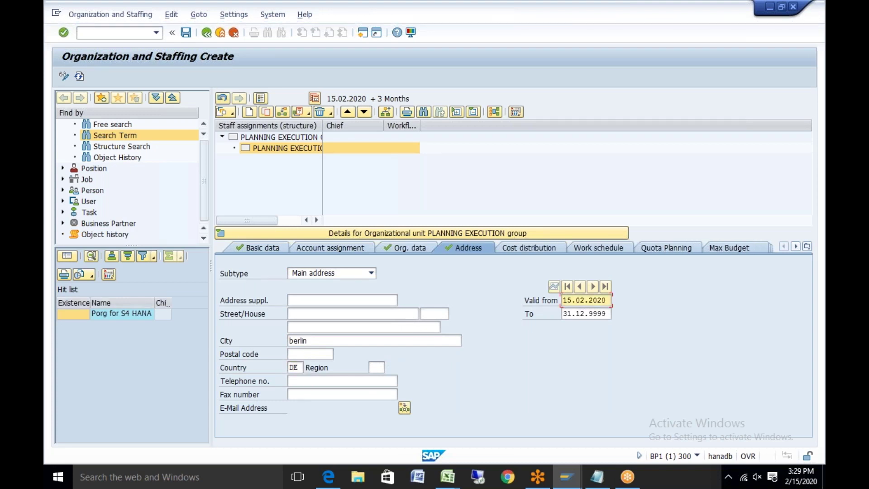
{"action": "left_click", "coordinate": [186, 32]}
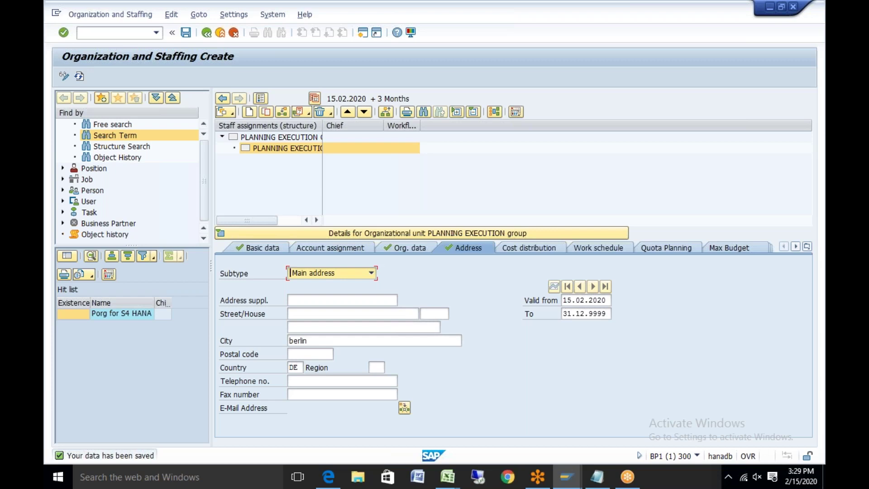
- Open transaction PPOME, review the planning execution group's basic data and leave the transaction
{"action": "left_click", "coordinate": [209, 33]}
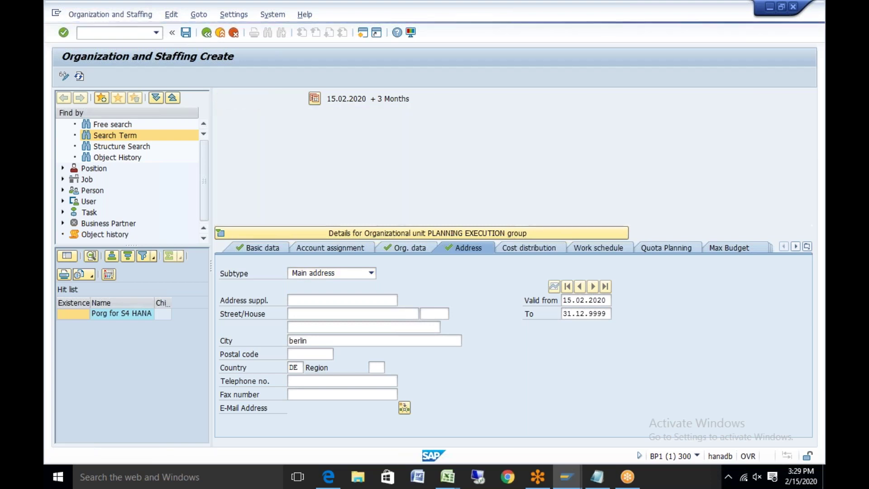
{"action": "type", "text": "PPOME"}
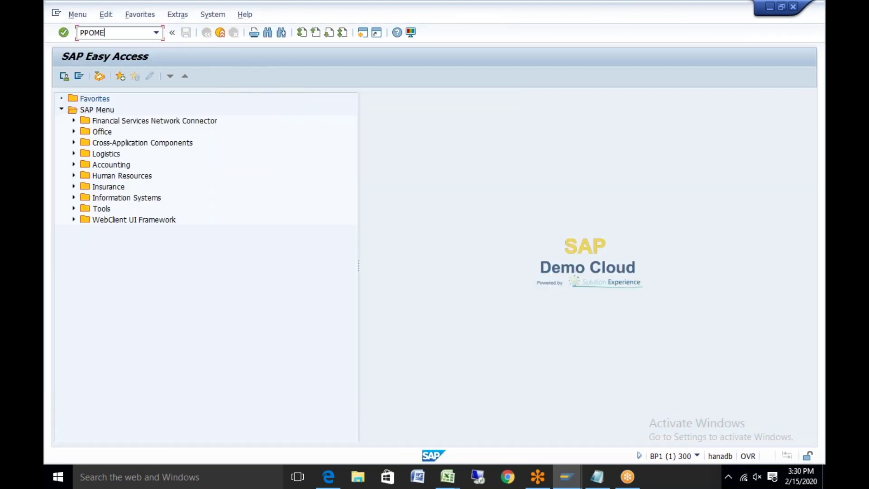
{"action": "key", "text": "Return"}
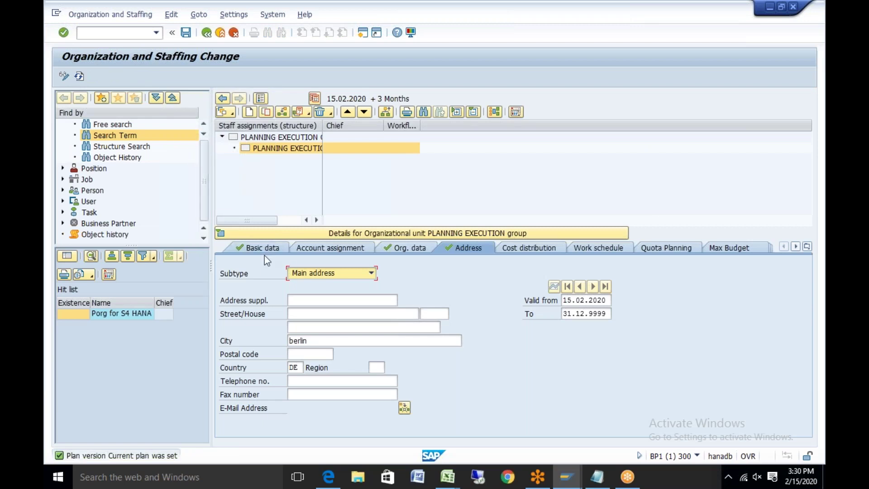
{"action": "left_click", "coordinate": [265, 249]}
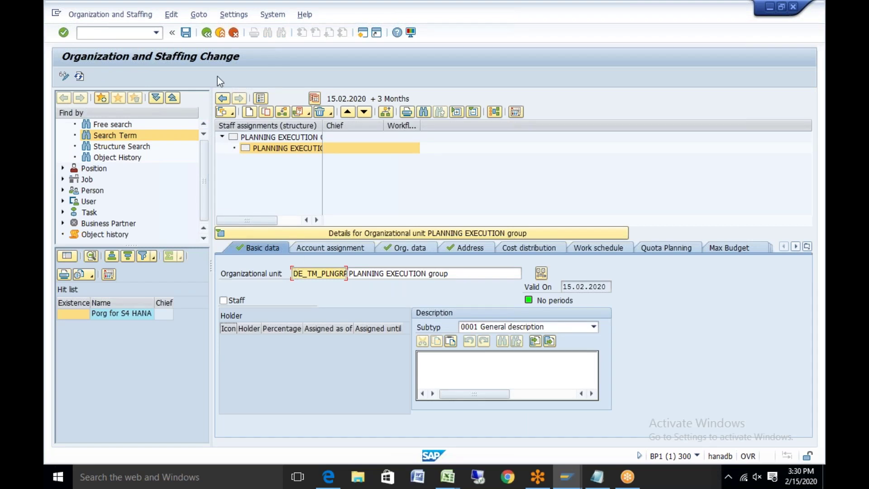
{"action": "left_click", "coordinate": [219, 34]}
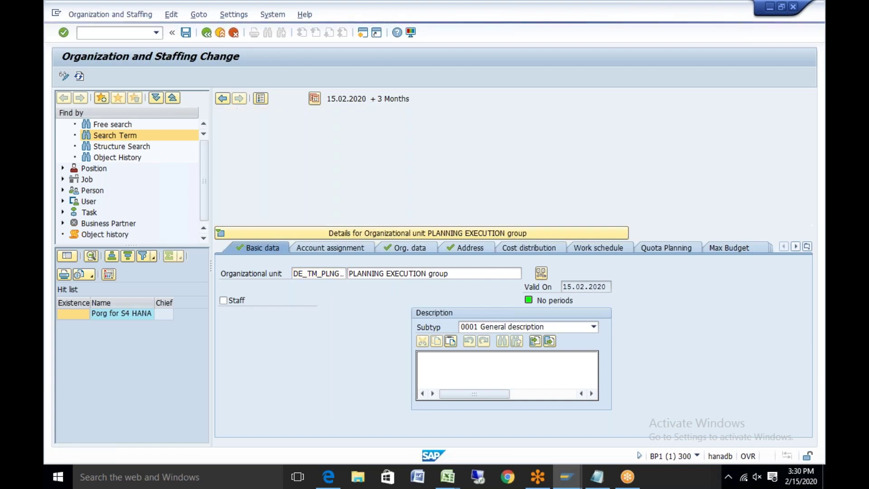
- Create a root organizational unit in PPOCE valid from 15.02.2020 to 31.12.9999 and name it DE_TM_SORG10
{"action": "type", "text": "PPOCE"}
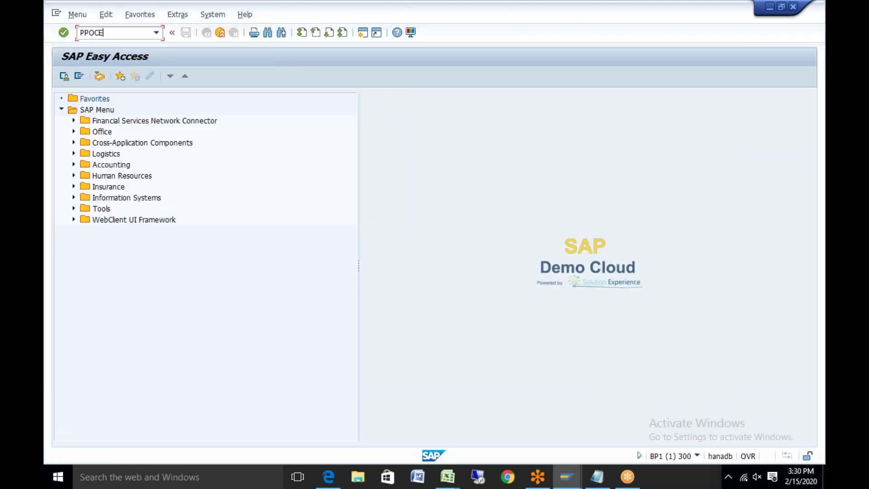
{"action": "key", "text": "Return"}
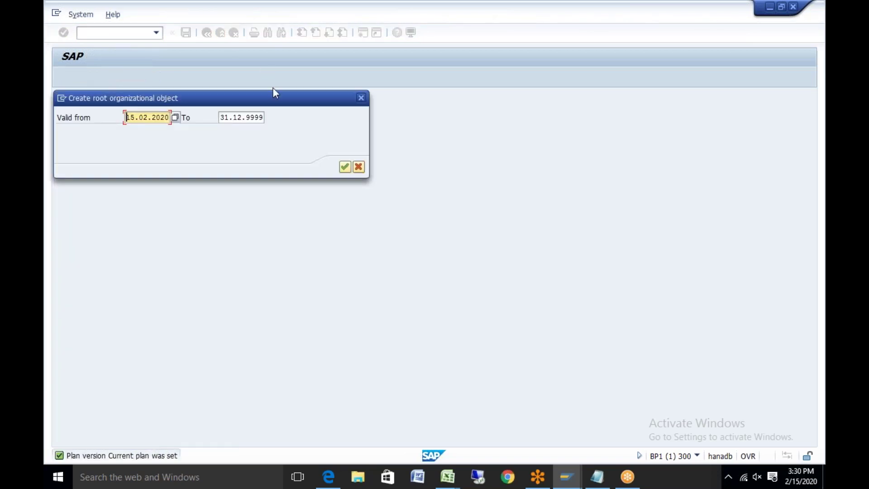
{"action": "left_click", "coordinate": [344, 167]}
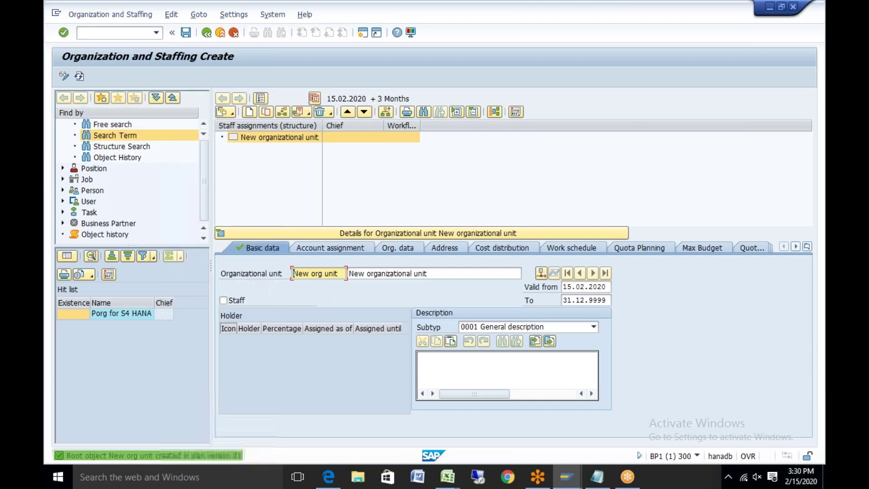
{"action": "left_click_drag", "start_coordinate": [341, 273], "coordinate": [257, 279]}
{"action": "key", "text": "BackSpace"}
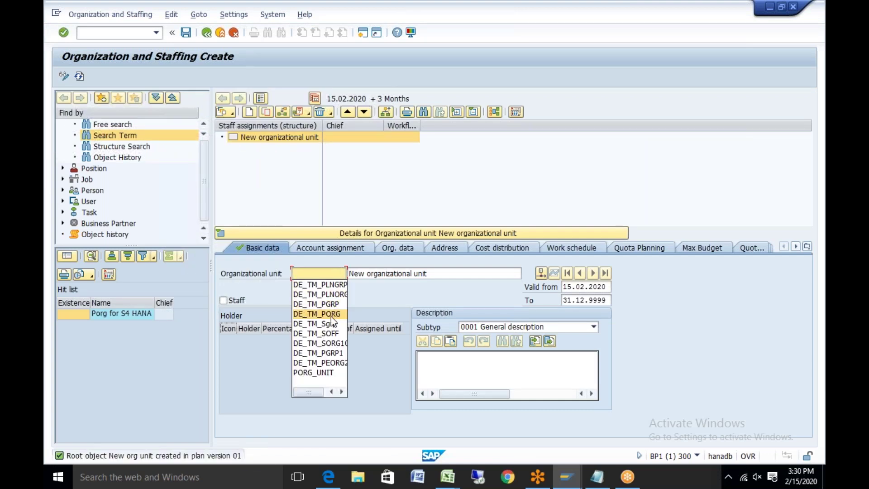
{"action": "left_click", "coordinate": [339, 343]}
- Set the new root unit's description to sales ORG transportation process and apply it
{"action": "left_click", "coordinate": [429, 274]}
{"action": "key", "text": "shift+Home"}
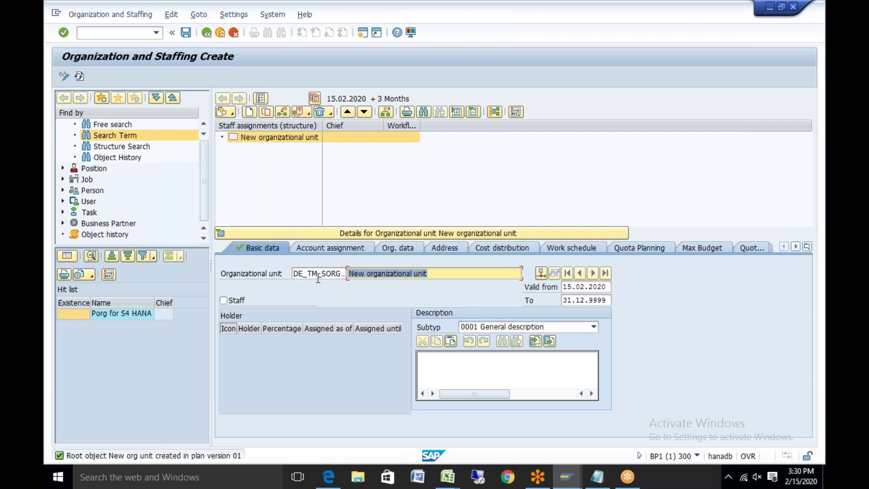
{"action": "key", "text": "BackSpace"}
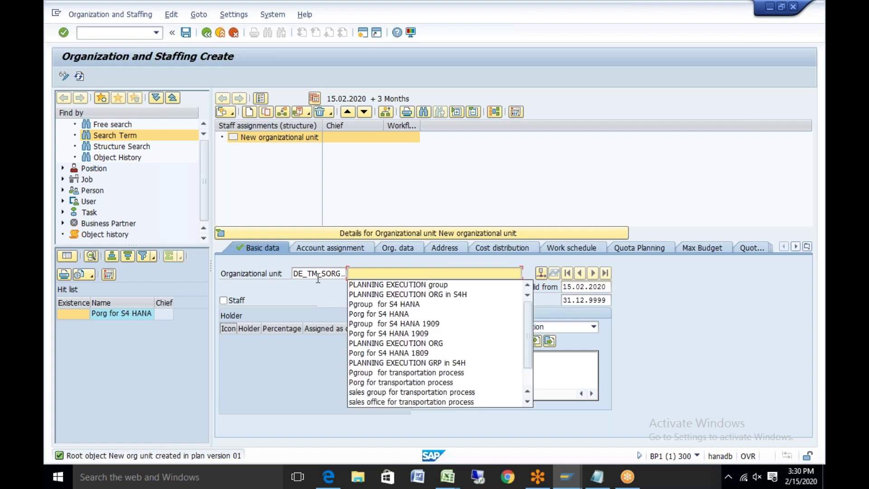
{"action": "left_click", "coordinate": [394, 400]}
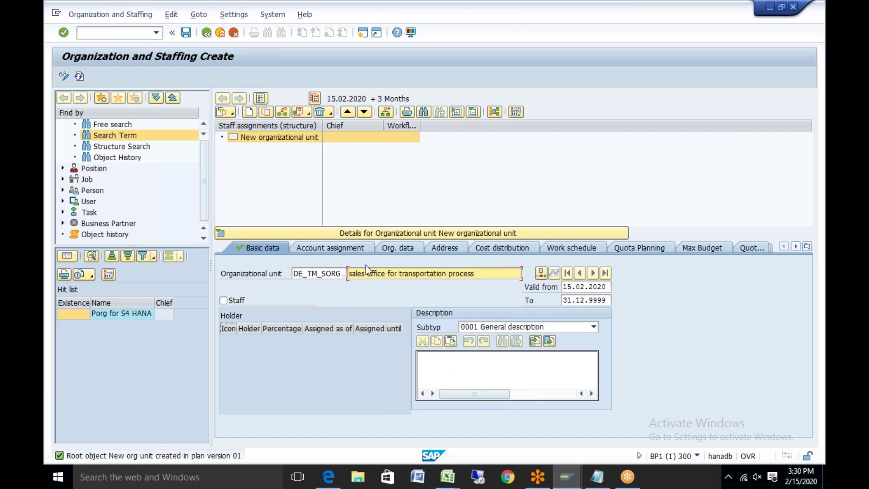
{"action": "left_click", "coordinate": [386, 273]}
{"action": "key", "text": "BackSpace"}
{"action": "key", "text": "BackSpace"}
{"action": "key", "text": "BackSpace"}
{"action": "key", "text": "BackSpace"}
{"action": "key", "text": "BackSpace"}
{"action": "key", "text": "BackSpace"}
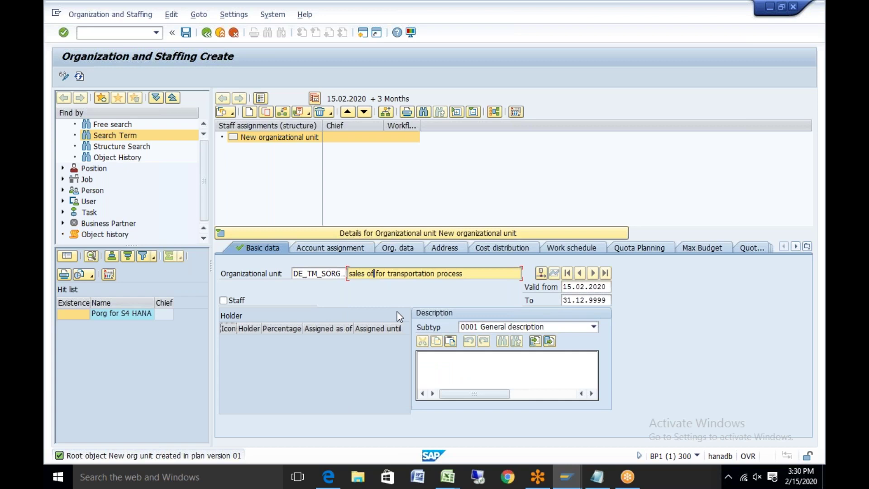
{"action": "type", "text": "ORG"}
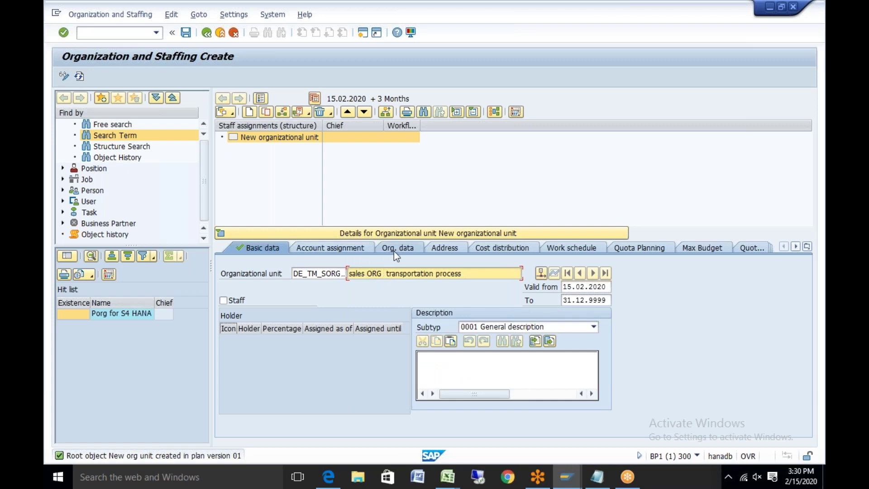
{"action": "key", "text": "Return"}
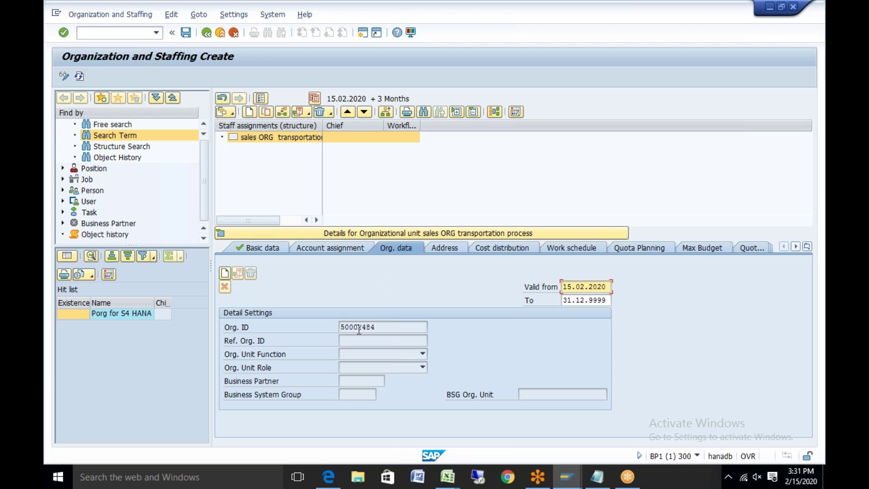
- Copy the sales org's Org ID 50002484 from its org. data into cell B6 of the Excel test data sheet
{"action": "left_click", "coordinate": [357, 329]}
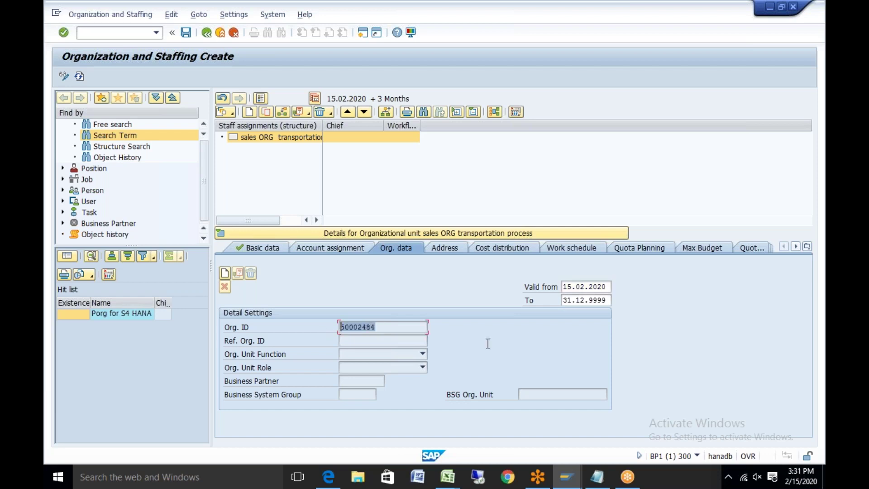
{"action": "key", "text": "ctrl+c"}
{"action": "left_click", "coordinate": [448, 478]}
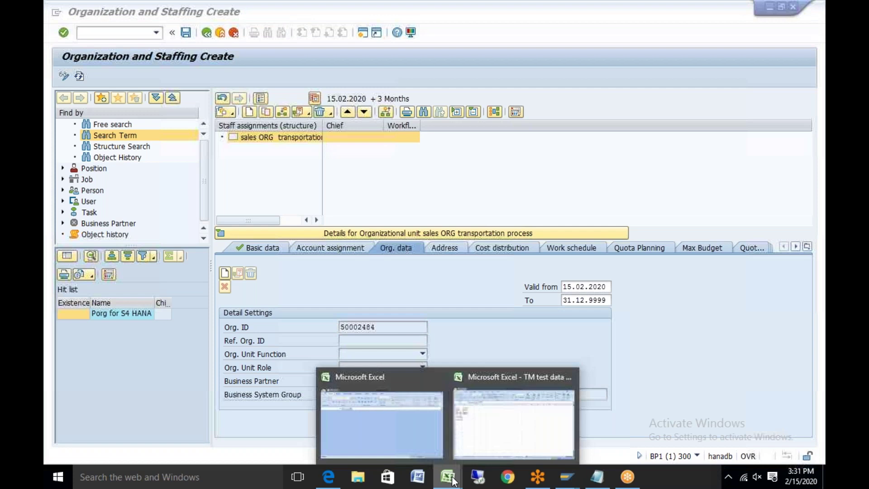
{"action": "left_click", "coordinate": [514, 423]}
{"action": "key", "text": "Down"}
{"action": "key", "text": "ctrl+v"}
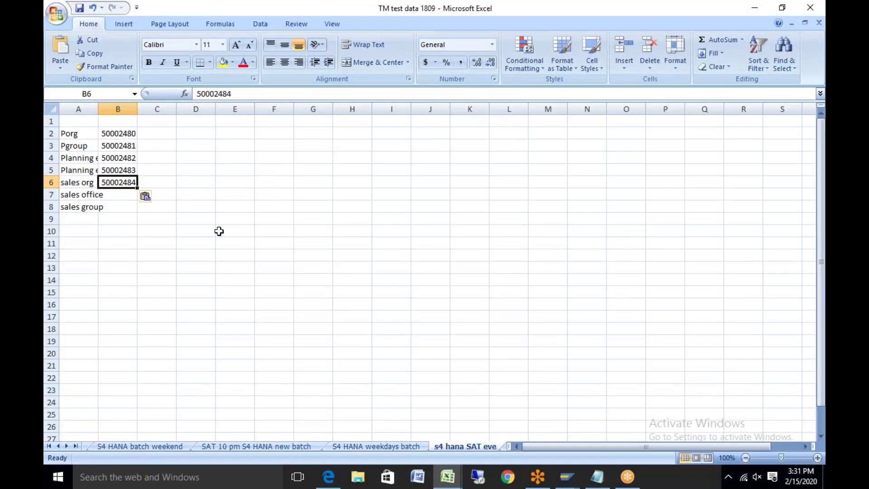
- Return to the SAP staffing session and set the sales unit's function to 4 Sales and its role to 1 Organization
{"action": "left_click", "coordinate": [450, 475]}
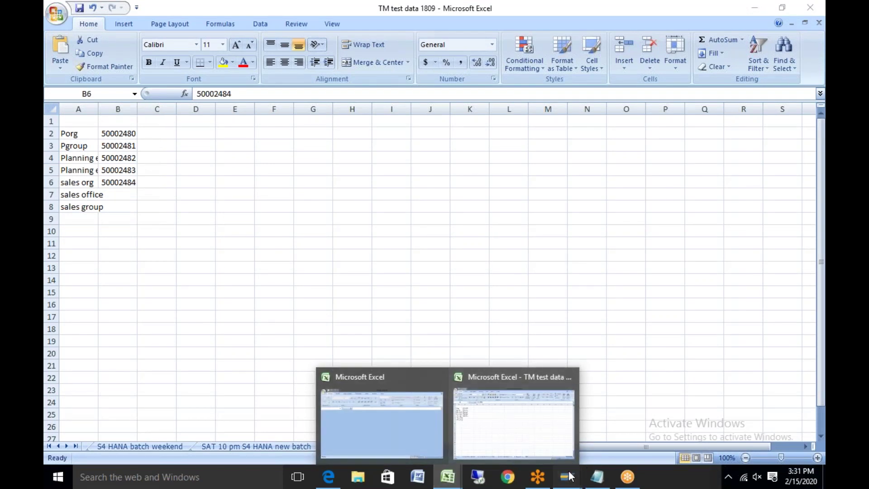
{"action": "mouse_move", "coordinate": [570, 475]}
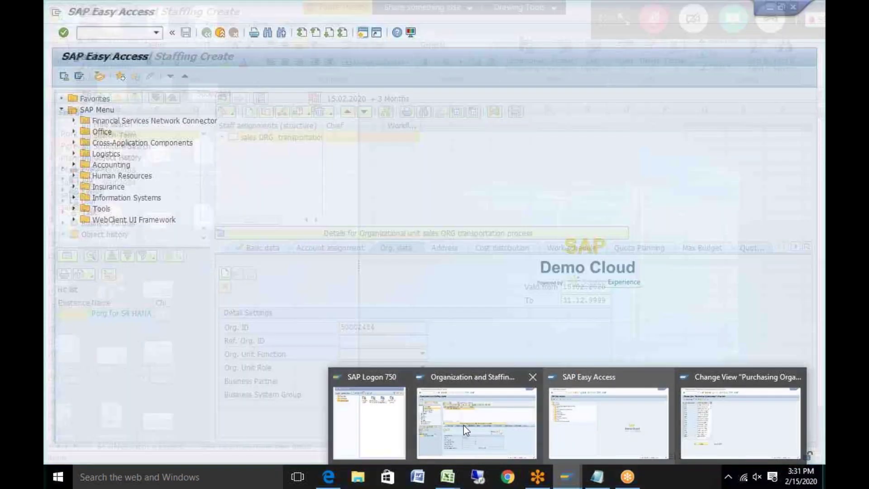
{"action": "left_click", "coordinate": [457, 424]}
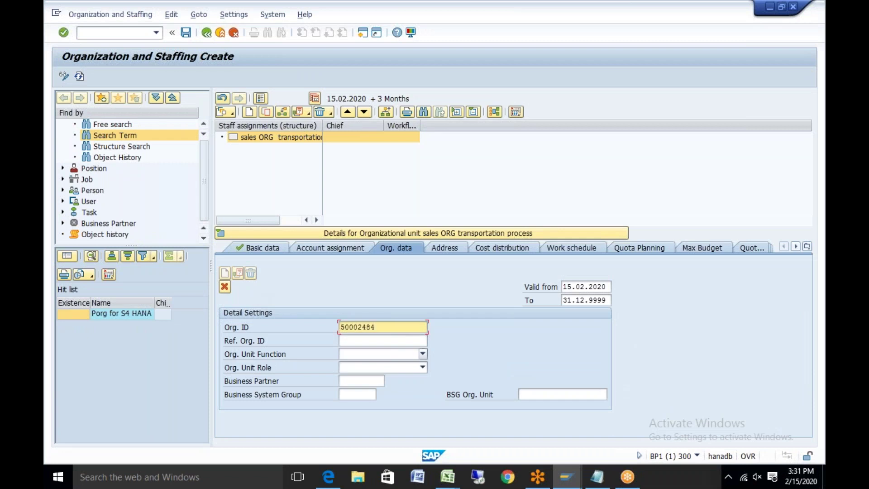
{"action": "left_click", "coordinate": [423, 354]}
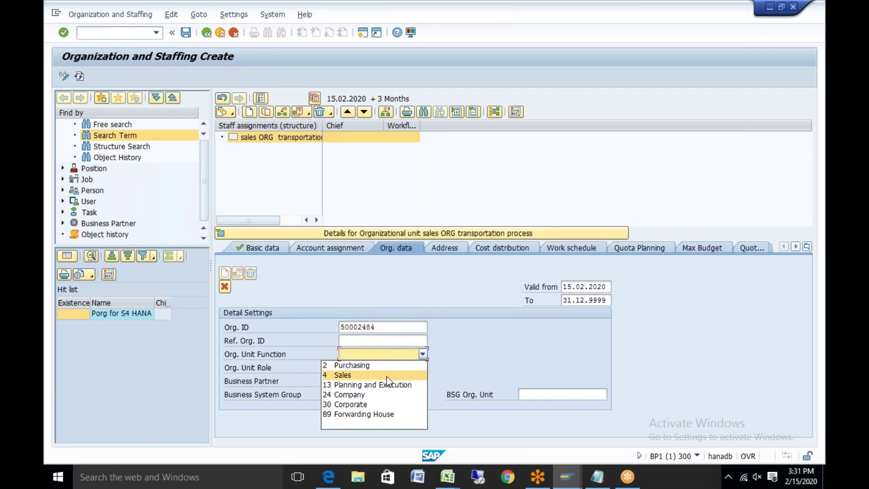
{"action": "left_click", "coordinate": [387, 375]}
{"action": "left_click", "coordinate": [423, 368]}
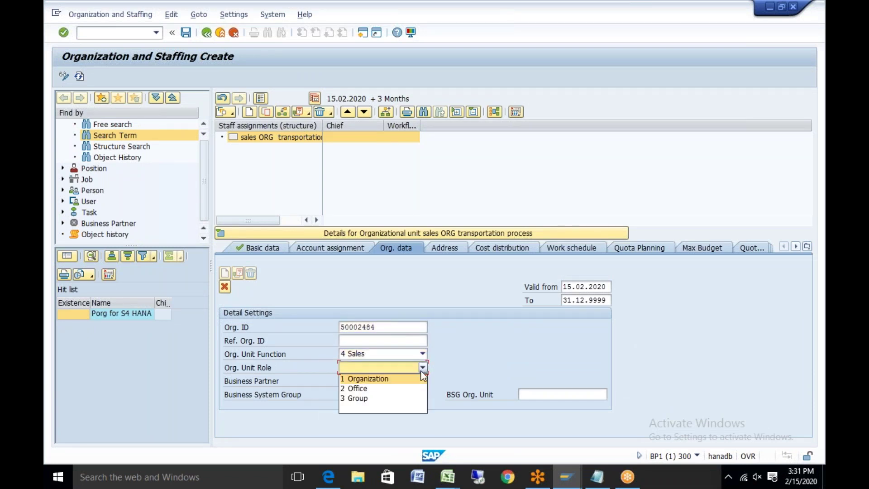
{"action": "left_click", "coordinate": [383, 380]}
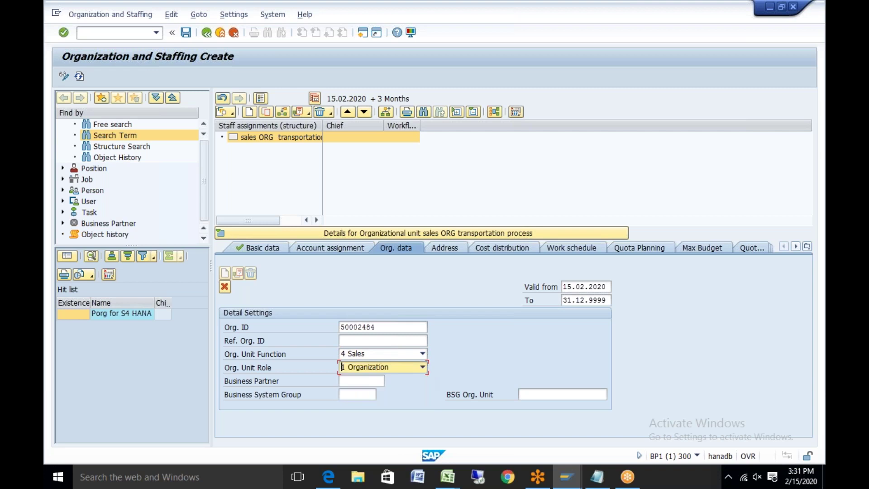
- In the other SAP session, leave the purchasing organizations and open Define Sales Organization under Enterprise Structure, Definition, Sales and Distribution
{"action": "left_click", "coordinate": [362, 395]}
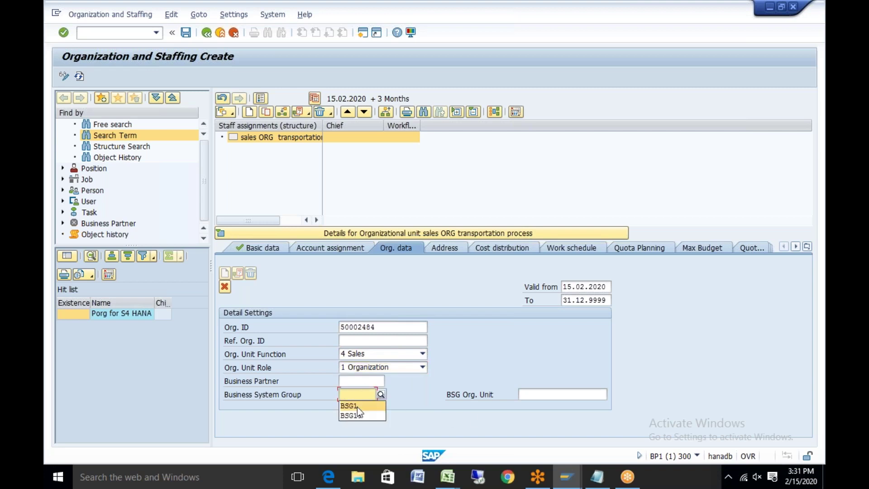
{"action": "left_click", "coordinate": [535, 394]}
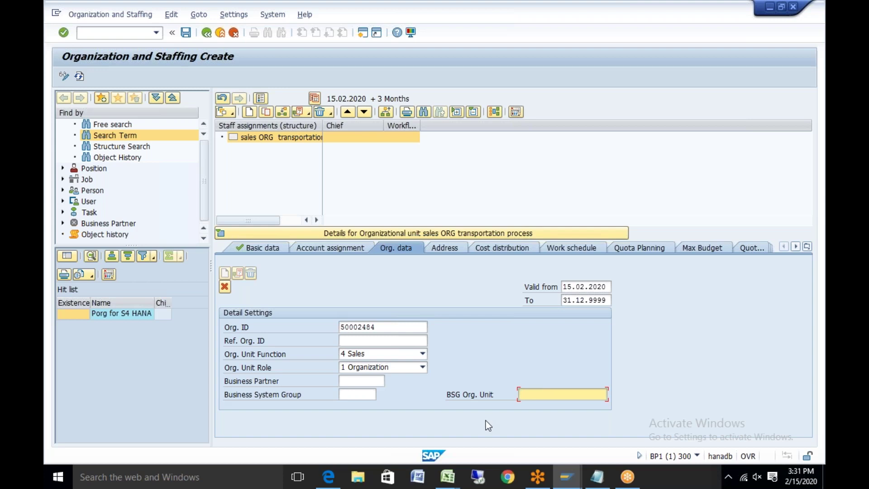
{"action": "left_click", "coordinate": [567, 477]}
{"action": "left_click", "coordinate": [716, 425]}
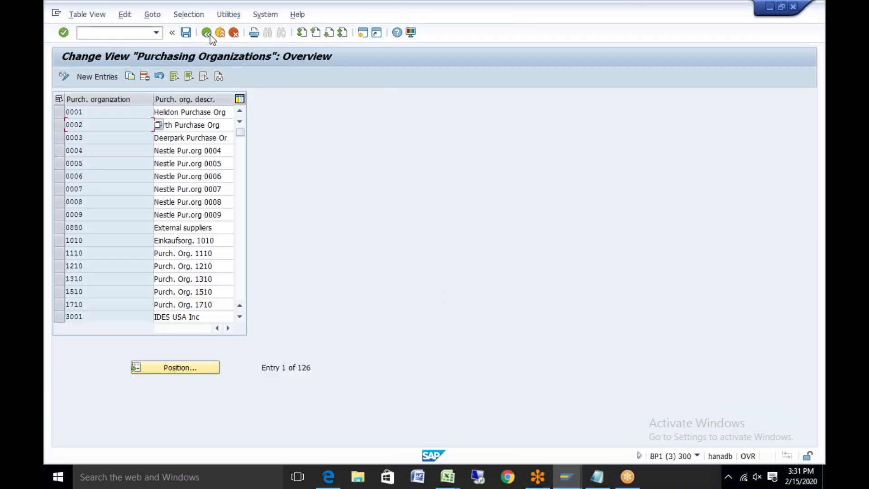
{"action": "left_click", "coordinate": [206, 35]}
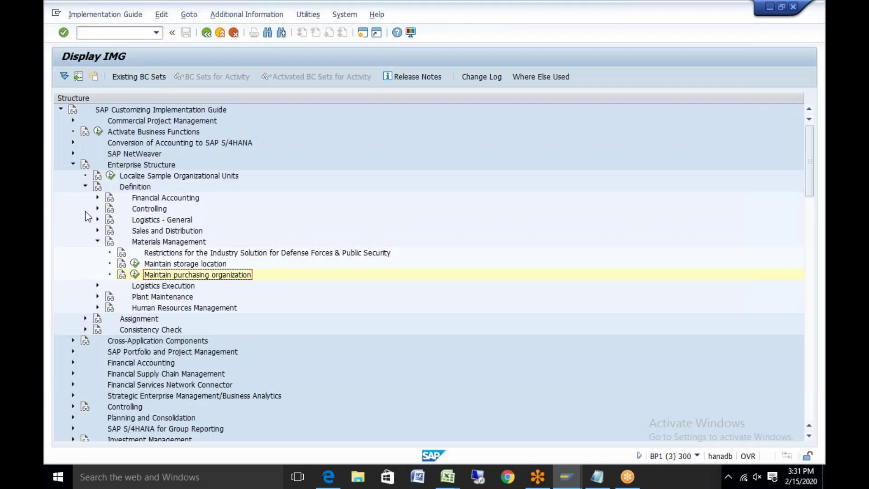
{"action": "left_click", "coordinate": [97, 242]}
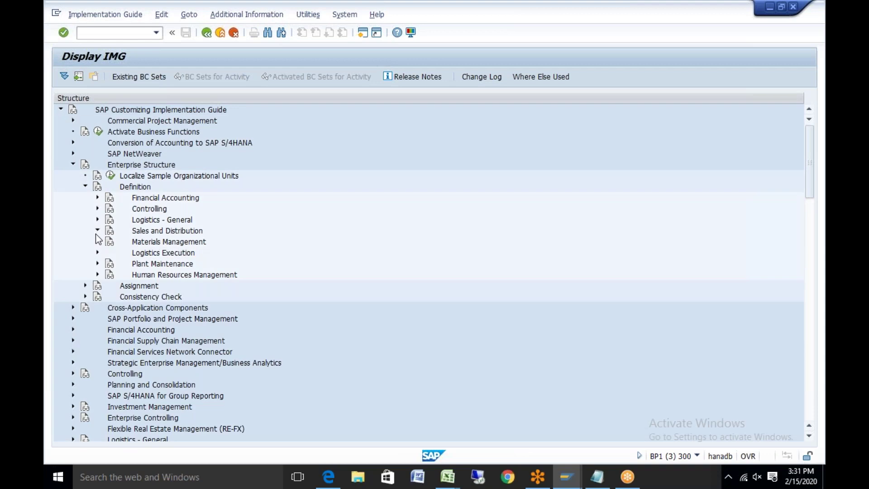
{"action": "left_click", "coordinate": [98, 230]}
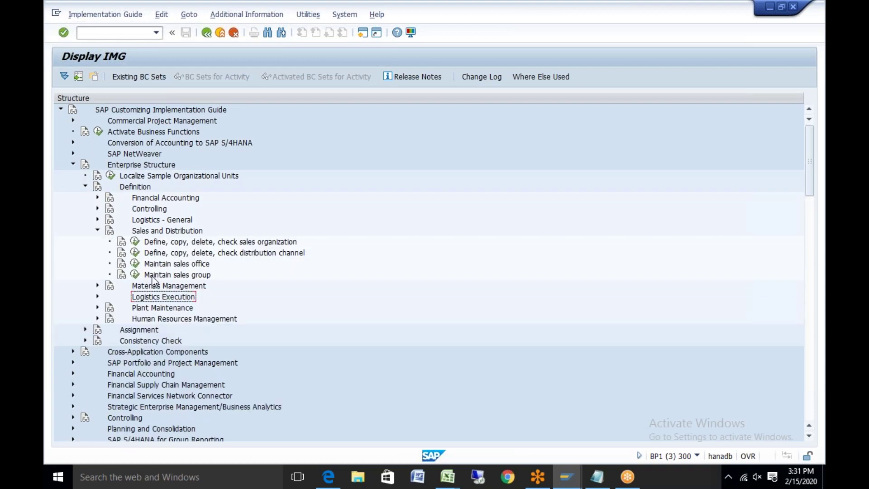
{"action": "left_click", "coordinate": [135, 242]}
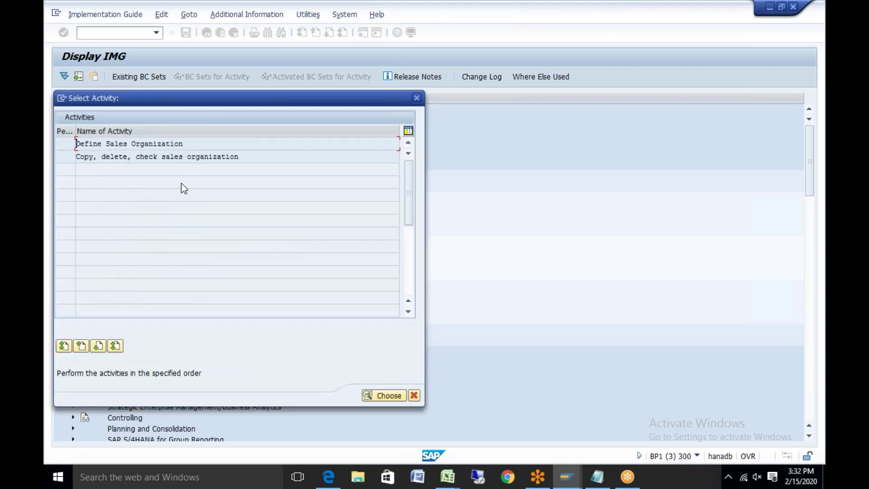
{"action": "double_click", "coordinate": [148, 144]}
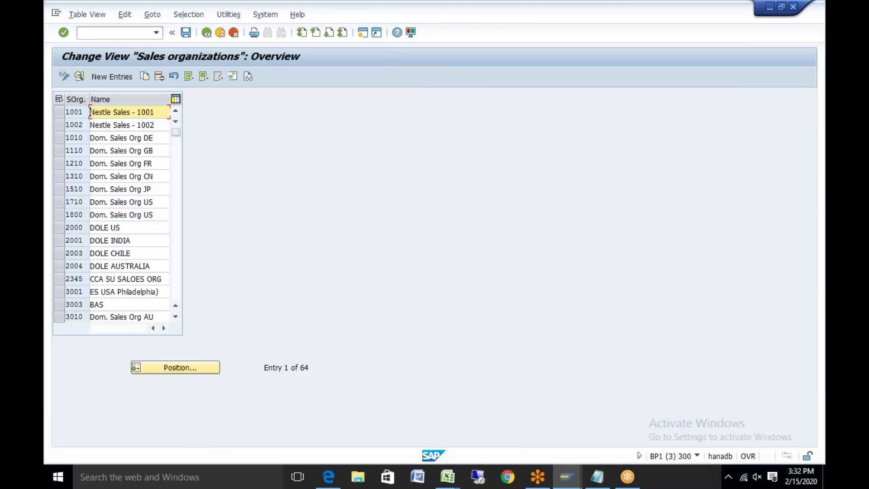
- Copy sales organization code 1001 into the sales unit's BSG Org. Unit in PPOCE and apply it
{"action": "left_click_drag", "start_coordinate": [83, 112], "coordinate": [50, 113]}
{"action": "key", "text": "ctrl+c"}
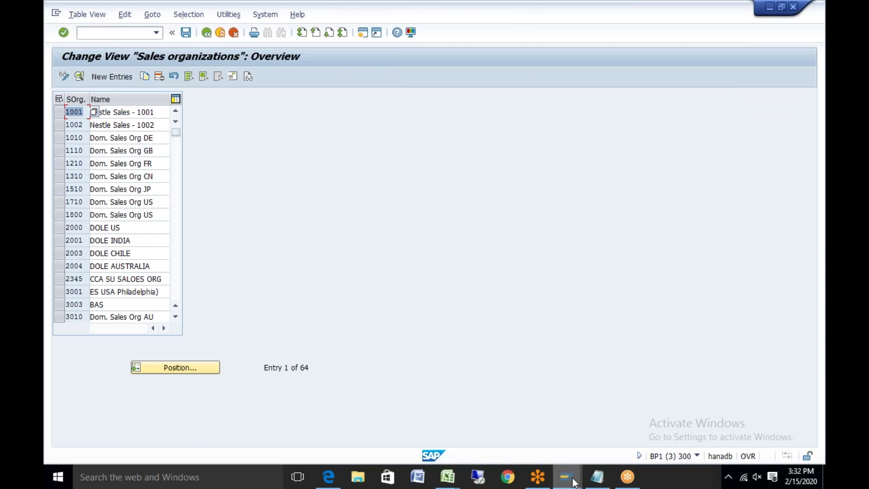
{"action": "mouse_move", "coordinate": [567, 477]}
{"action": "left_click", "coordinate": [483, 441]}
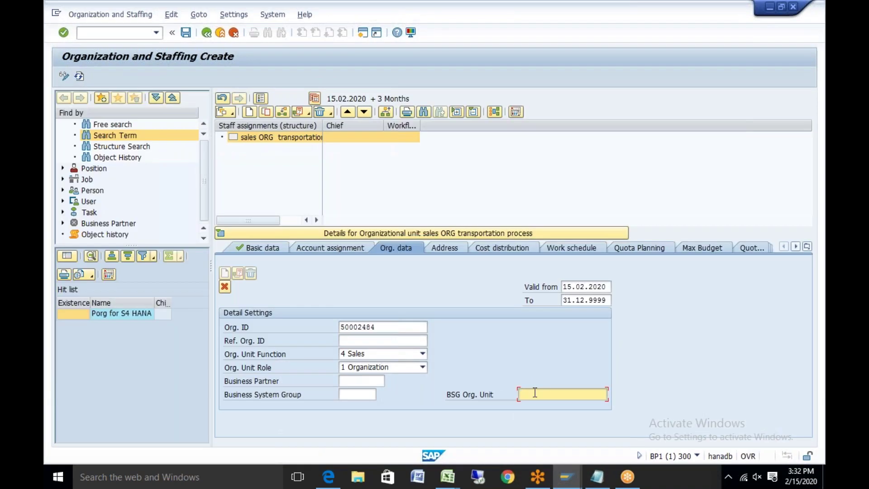
{"action": "key", "text": "ctrl+v"}
{"action": "key", "text": "Return"}
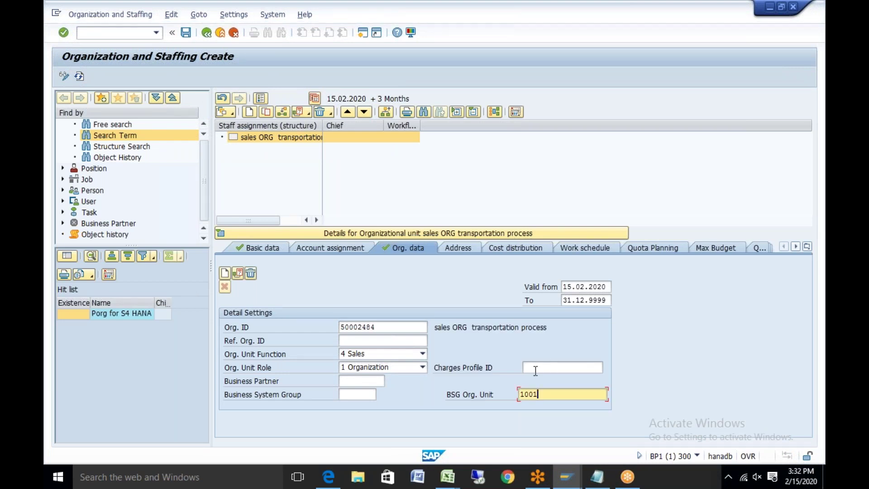
- Enter berlin as the city in the sales unit's main address and begin the country entry
{"action": "left_click", "coordinate": [469, 250]}
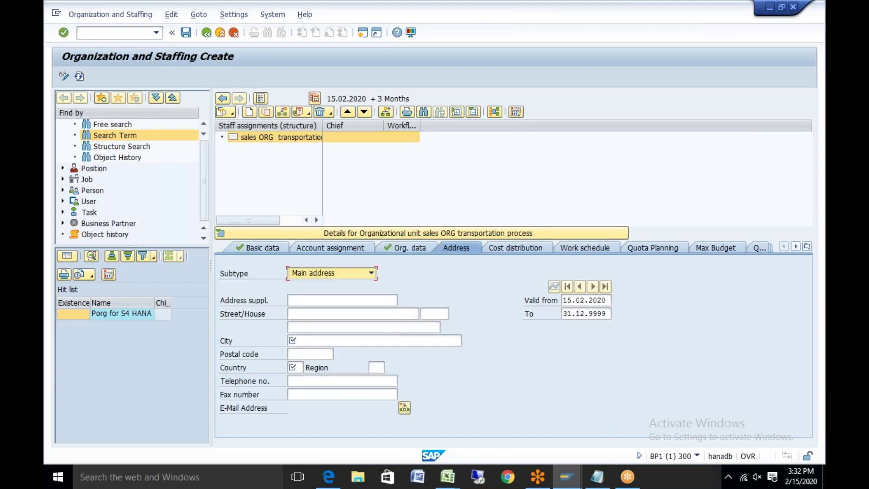
{"action": "left_click", "coordinate": [350, 341]}
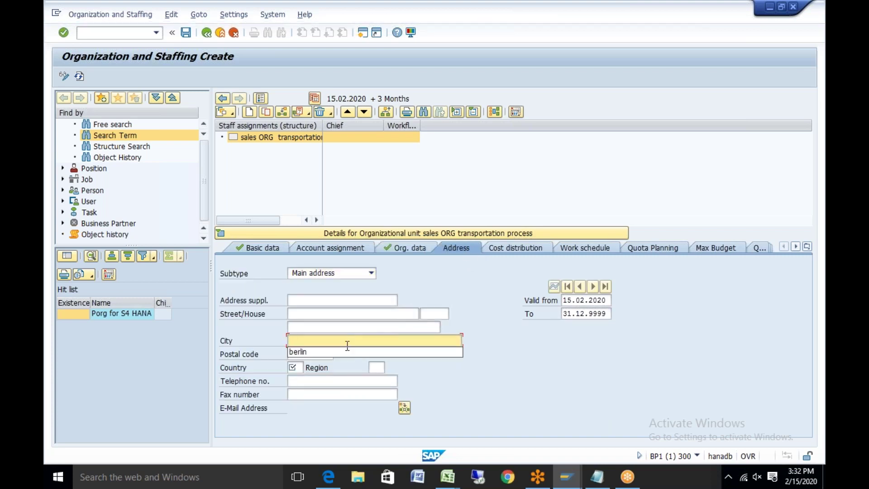
{"action": "left_click", "coordinate": [346, 353]}
{"action": "left_click", "coordinate": [296, 367]}
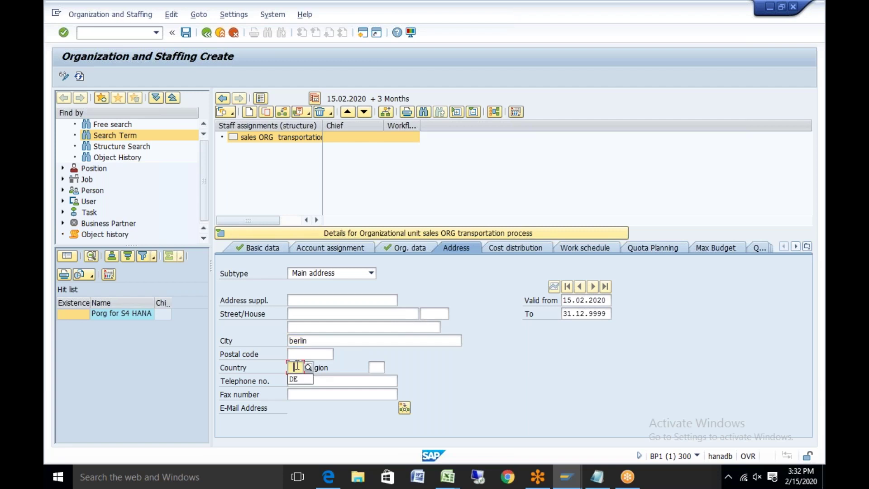
- Set the country of the sales organization's main address to DE and save the organizational unit
{"action": "left_click", "coordinate": [296, 380]}
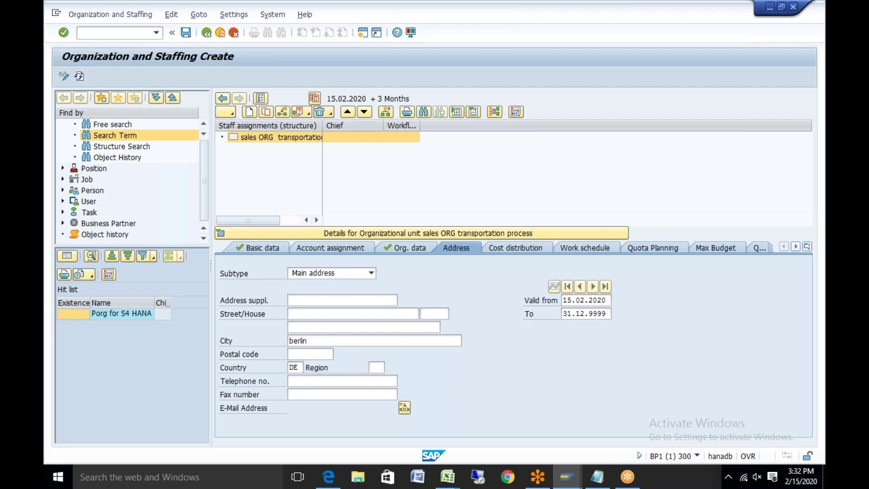
{"action": "key", "text": "Return"}
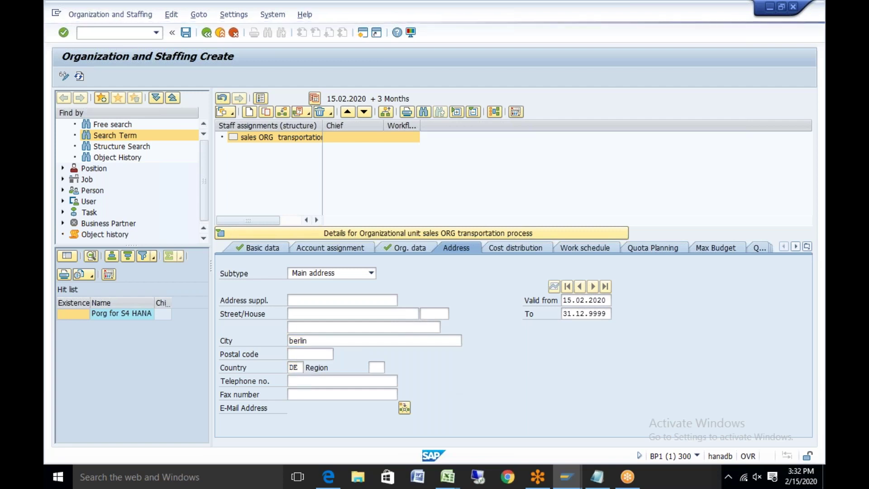
{"action": "left_click", "coordinate": [185, 33]}
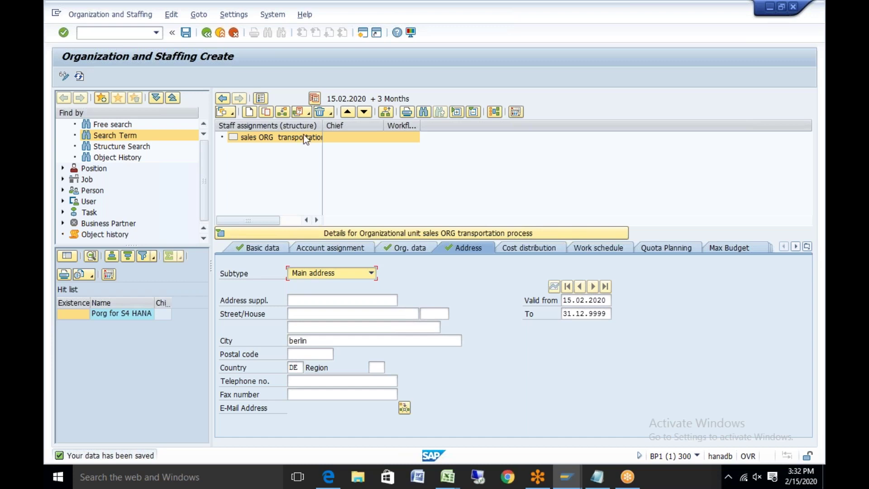
- Compare the sales organization's Org. ID with its entry in the TM test data 1809 workbook in Excel, and return to SAP
{"action": "left_click", "coordinate": [420, 252]}
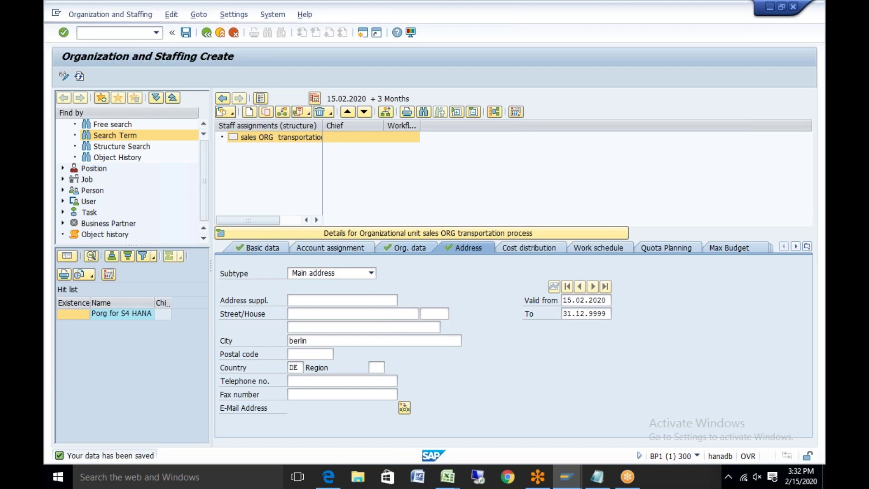
{"action": "left_click", "coordinate": [385, 326]}
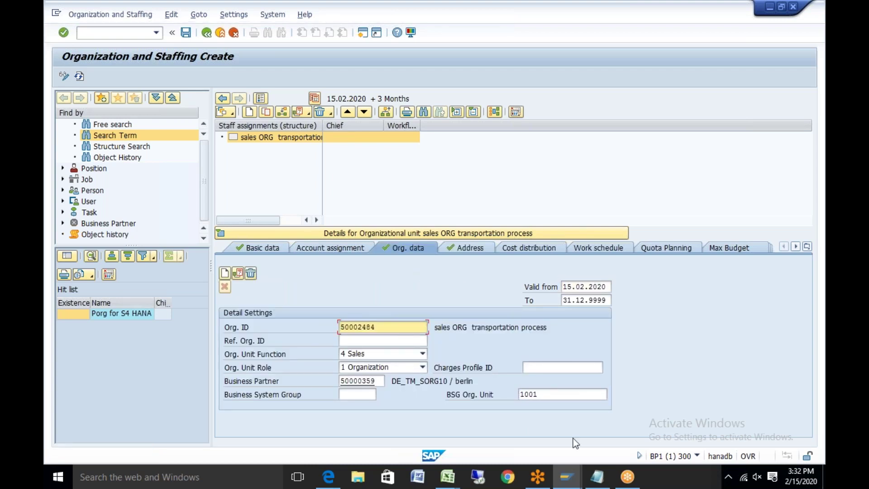
{"action": "left_click", "coordinate": [448, 477]}
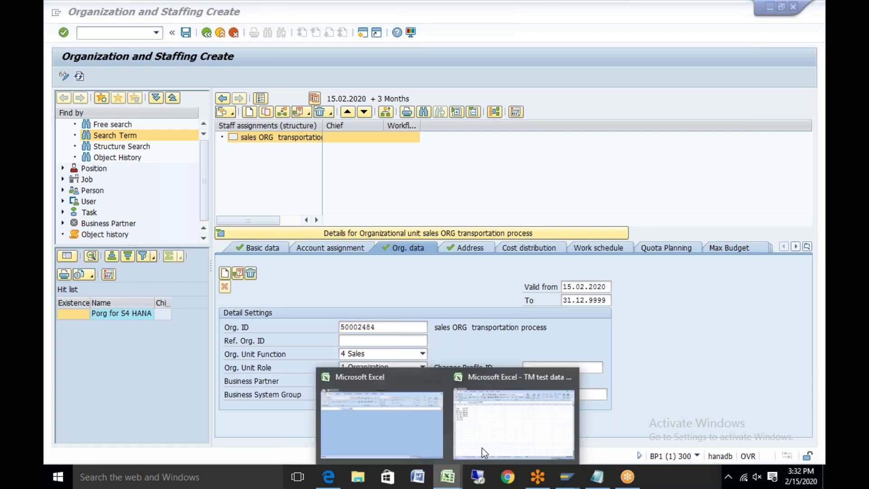
{"action": "left_click", "coordinate": [514, 426]}
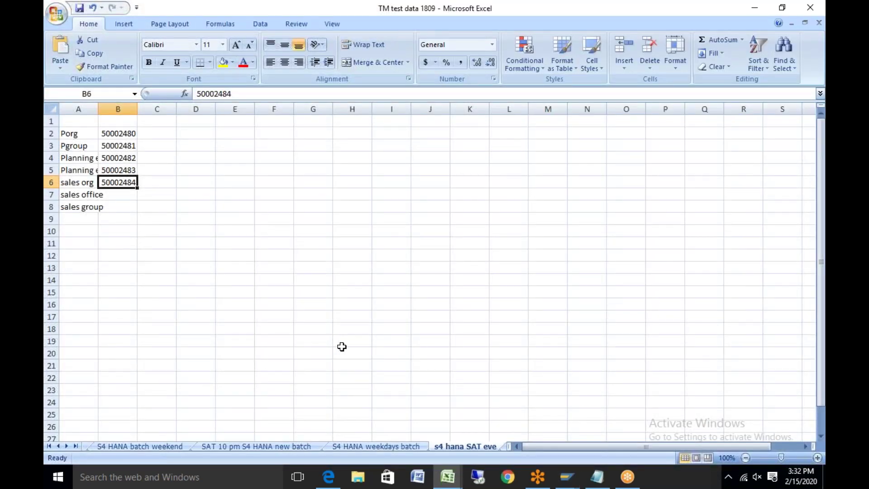
{"action": "left_click", "coordinate": [457, 481]}
{"action": "mouse_move", "coordinate": [578, 479]}
{"action": "left_click", "coordinate": [519, 405]}
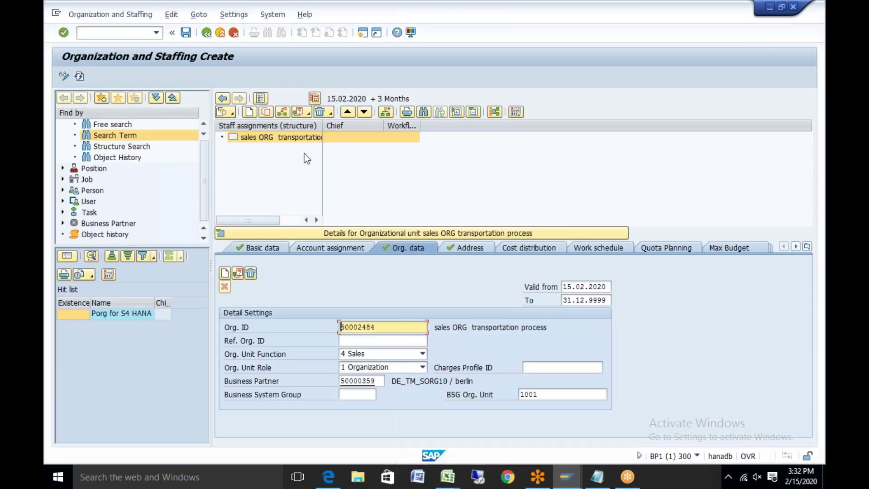
- Create a new organizational unit beneath the sales organization and set its short name to DE_TM_SOFF
{"action": "left_click", "coordinate": [254, 112]}
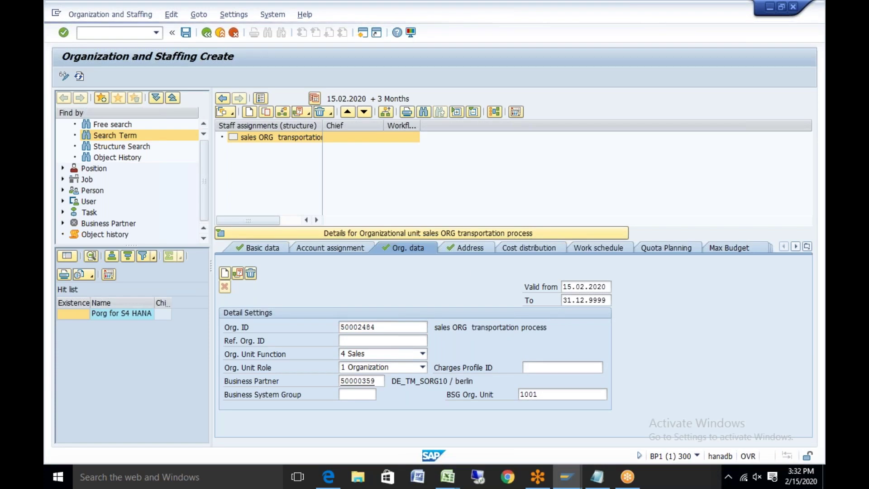
{"action": "double_click", "coordinate": [195, 183]}
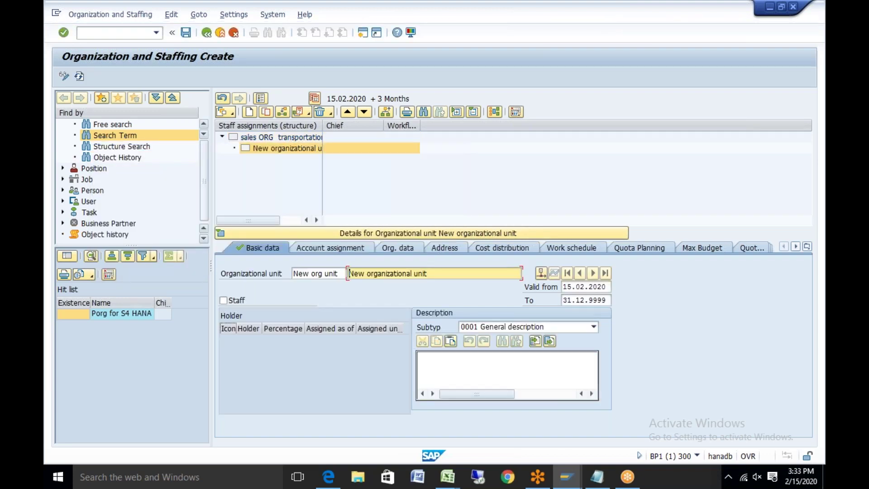
{"action": "left_click_drag", "start_coordinate": [345, 276], "coordinate": [265, 279]}
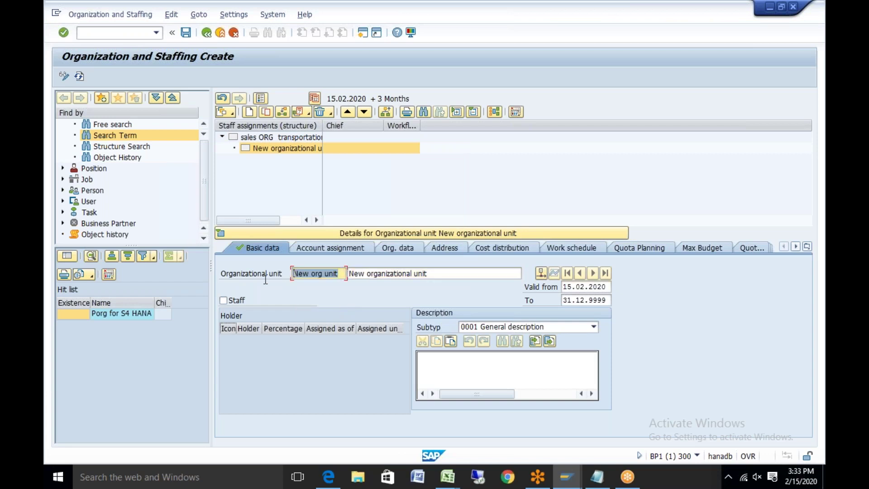
{"action": "key", "text": "BackSpace"}
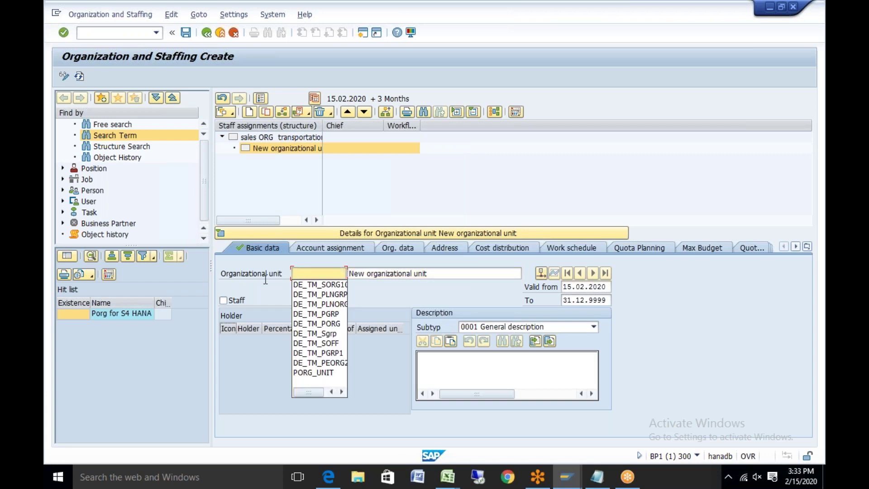
{"action": "left_click", "coordinate": [326, 343]}
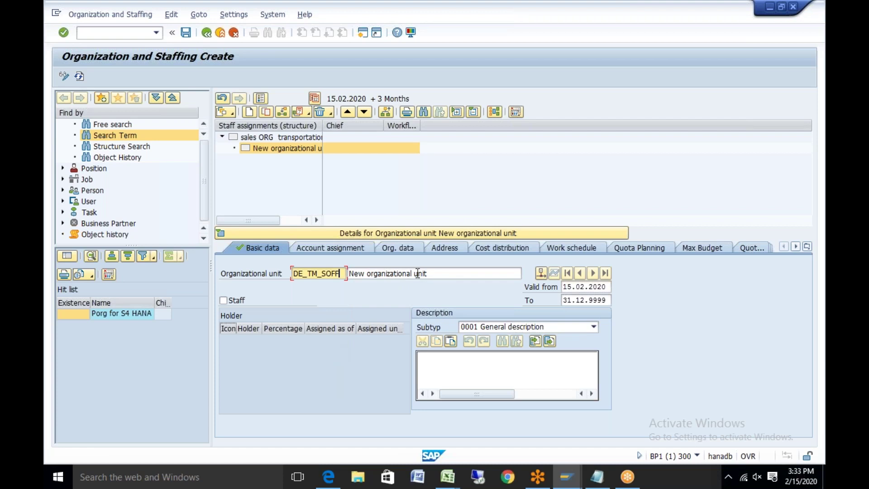
- Describe the new unit with the earlier entry "sales group for transportation process", replacing "group" with OFFICE
{"action": "key", "text": "Tab"}
{"action": "key", "text": "BackSpace"}
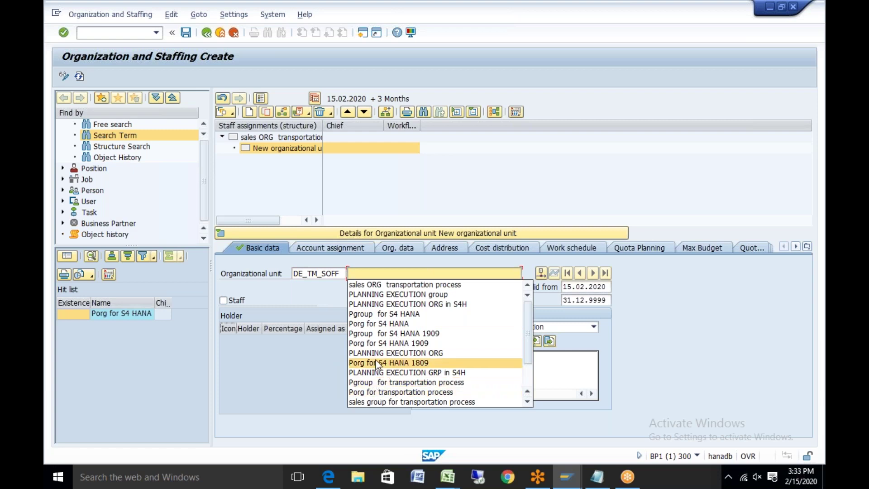
{"action": "left_click", "coordinate": [397, 402]}
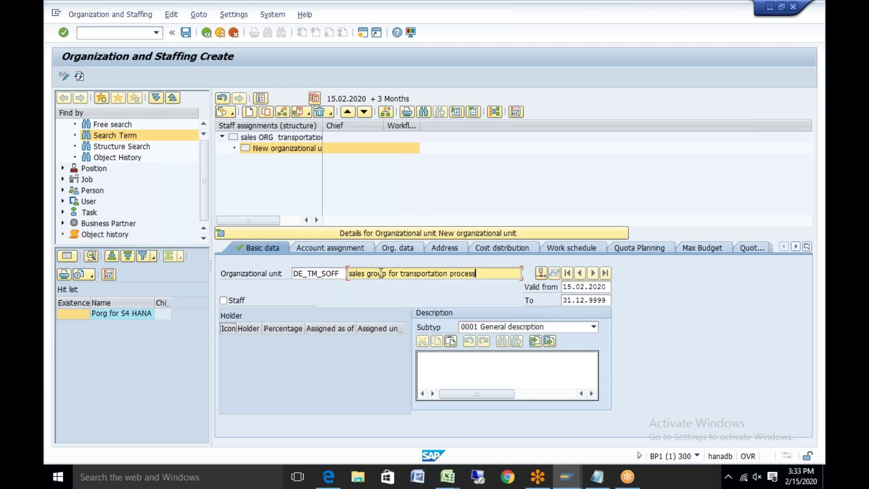
{"action": "key", "text": "BackSpace"}
{"action": "key", "text": "BackSpace"}
{"action": "key", "text": "BackSpace"}
{"action": "key", "text": "BackSpace"}
{"action": "key", "text": "BackSpace"}
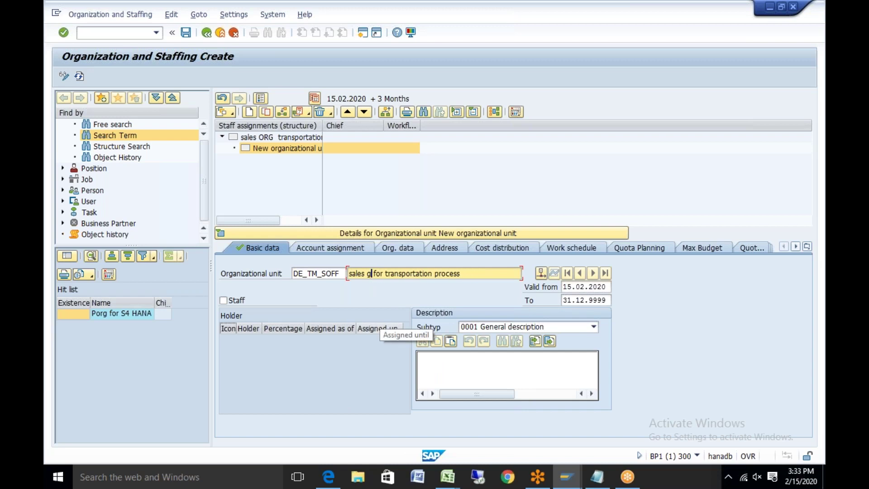
{"action": "type", "text": "OFFICE"}
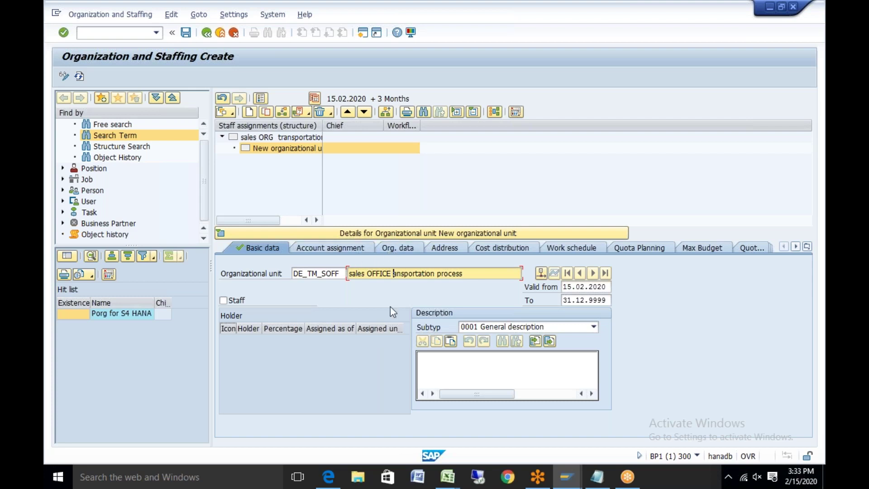
- Copy the sales office's Org. ID into cell B7 of the TM test data 1809 workbook in Excel and save the workbook
{"action": "left_click", "coordinate": [397, 251]}
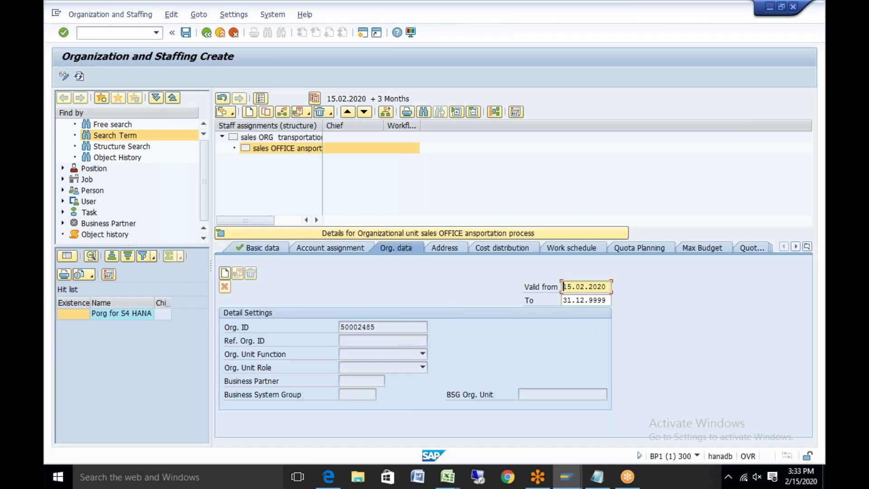
{"action": "left_click", "coordinate": [380, 327]}
{"action": "key", "text": "ctrl+c"}
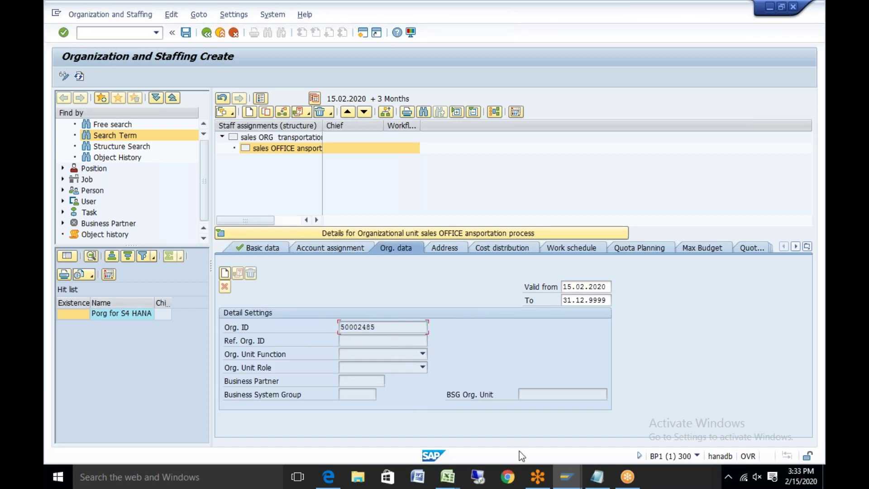
{"action": "left_click", "coordinate": [448, 480]}
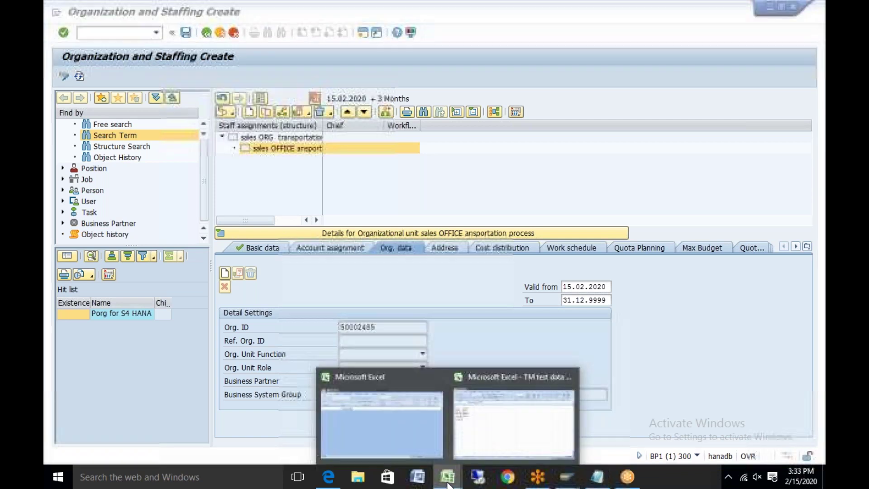
{"action": "left_click", "coordinate": [511, 407]}
{"action": "left_click", "coordinate": [122, 195]}
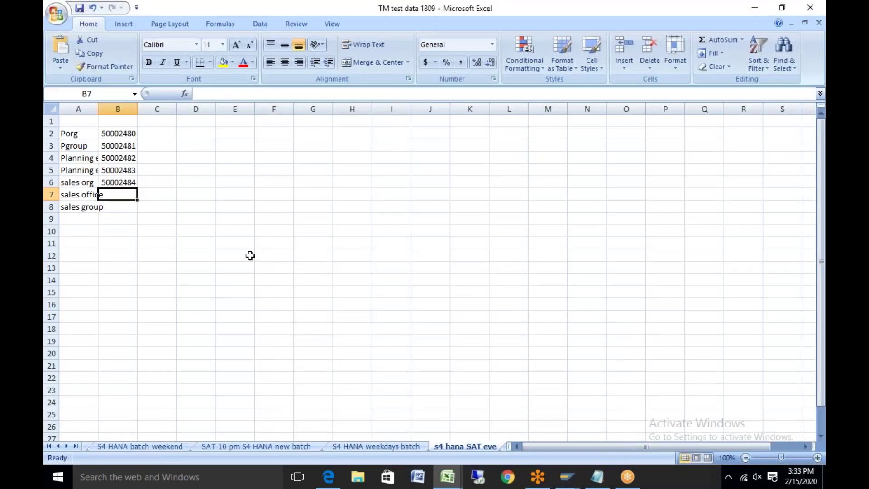
{"action": "key", "text": "ctrl+v"}
{"action": "left_click", "coordinate": [81, 8]}
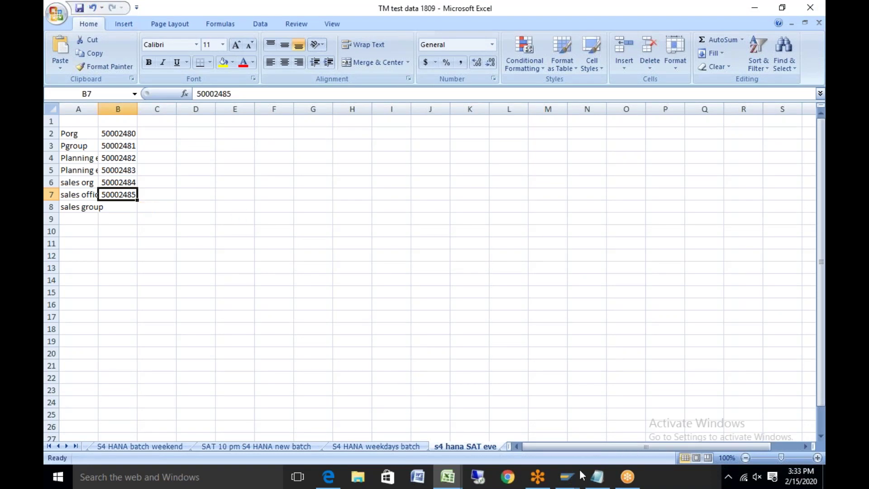
- Back in SAP, create the sales office's organizational data with function 4 Sales, role 2 Office and business system group BSG1
{"action": "mouse_move", "coordinate": [570, 479]}
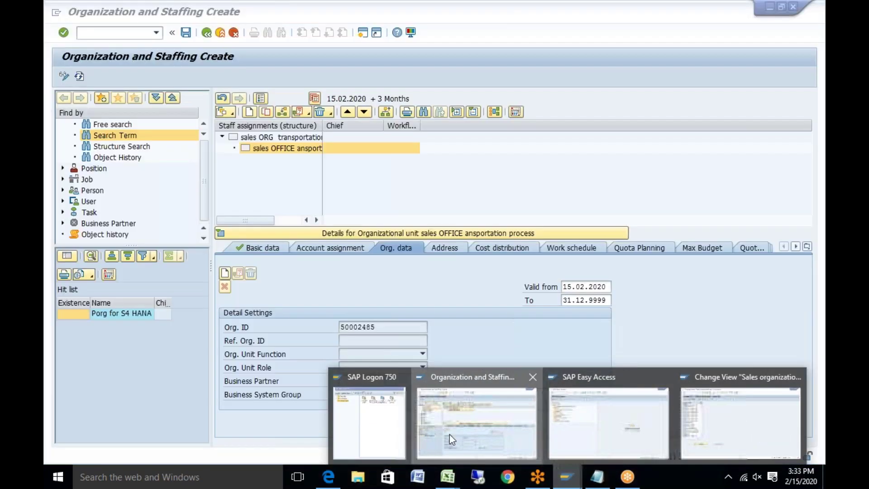
{"action": "left_click", "coordinate": [450, 435]}
{"action": "left_click", "coordinate": [225, 273]}
{"action": "left_click", "coordinate": [423, 354]}
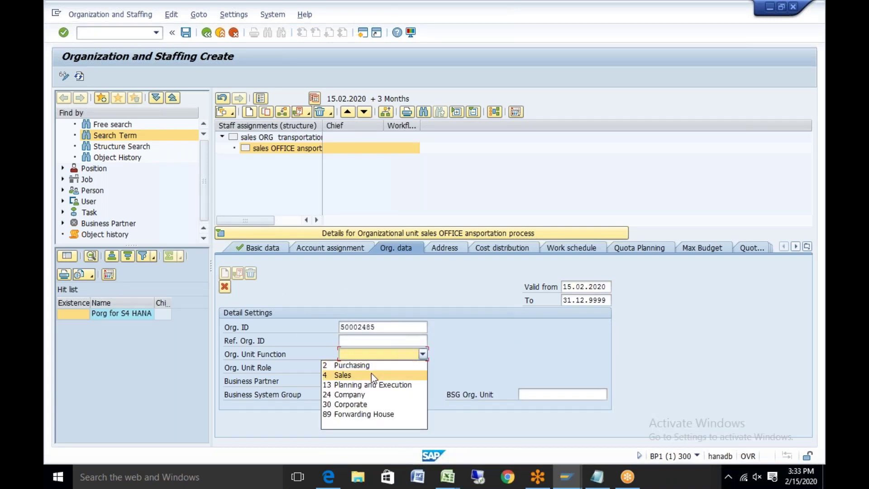
{"action": "left_click", "coordinate": [435, 374]}
{"action": "left_click", "coordinate": [423, 368]}
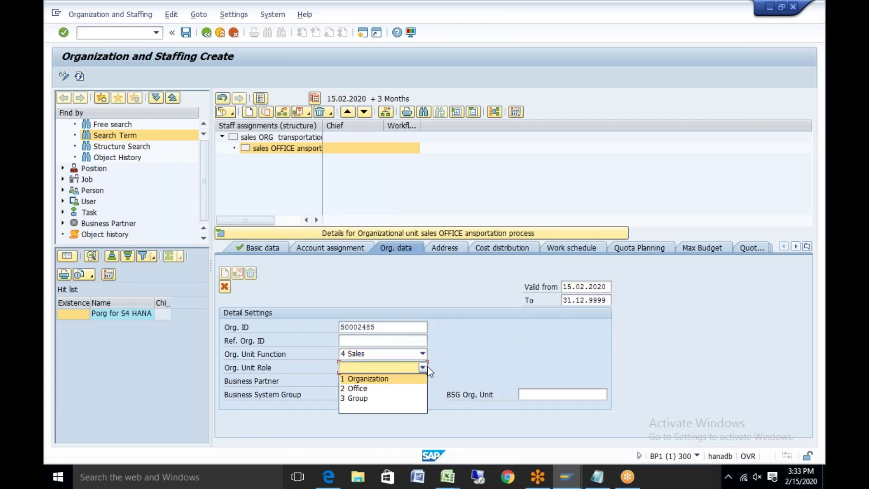
{"action": "left_click", "coordinate": [378, 387]}
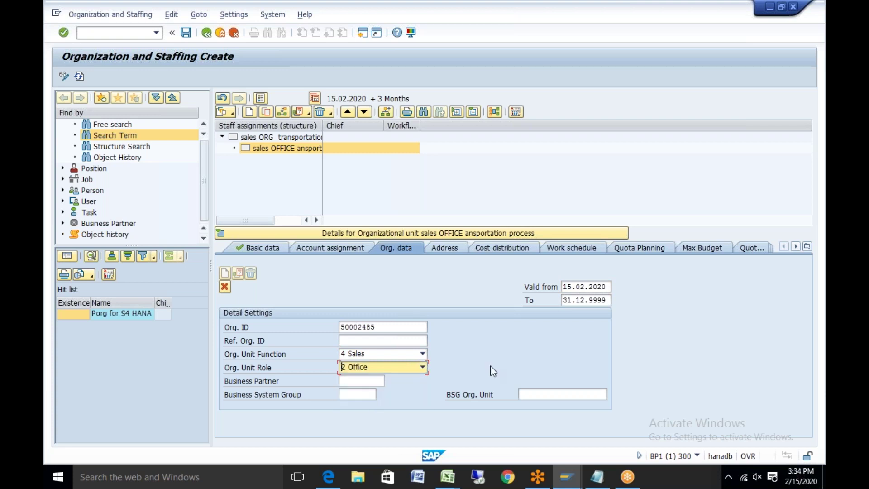
{"action": "left_click", "coordinate": [346, 395]}
{"action": "left_click", "coordinate": [348, 405]}
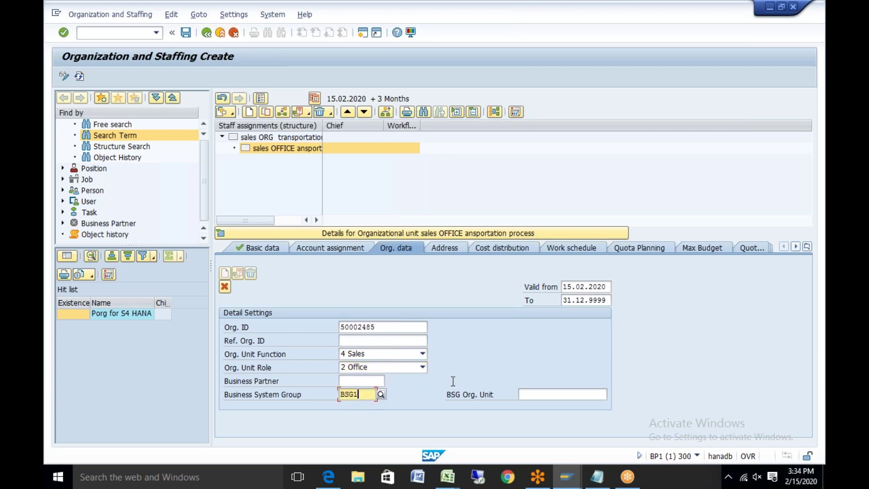
{"action": "key", "text": "Return"}
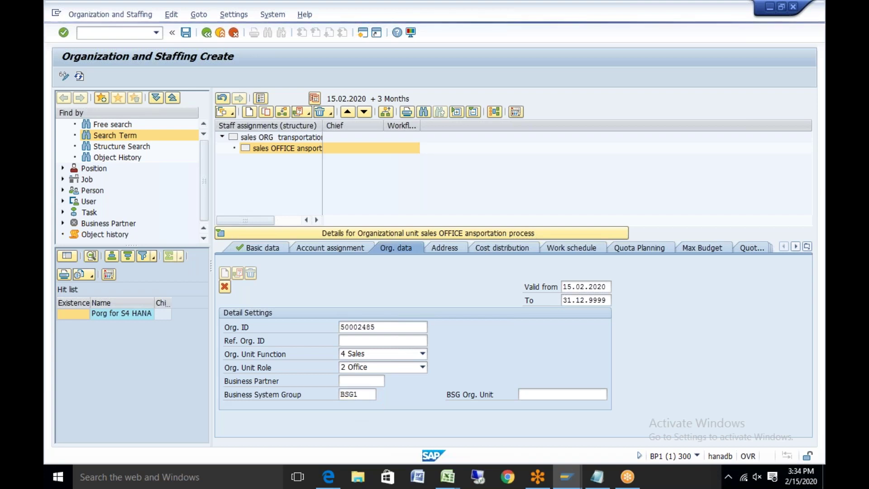
- Enter berlin as city and DE as country in the sales office's main address, and save the unit
{"action": "left_click", "coordinate": [465, 247]}
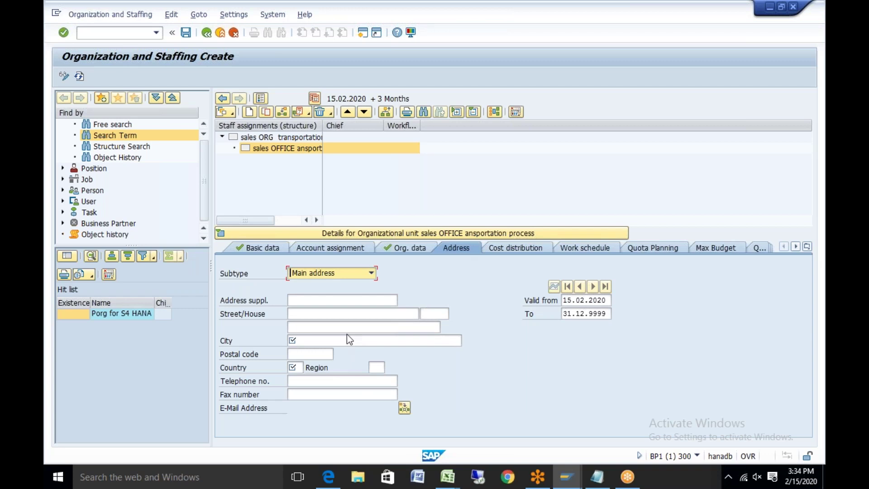
{"action": "left_click", "coordinate": [347, 338]}
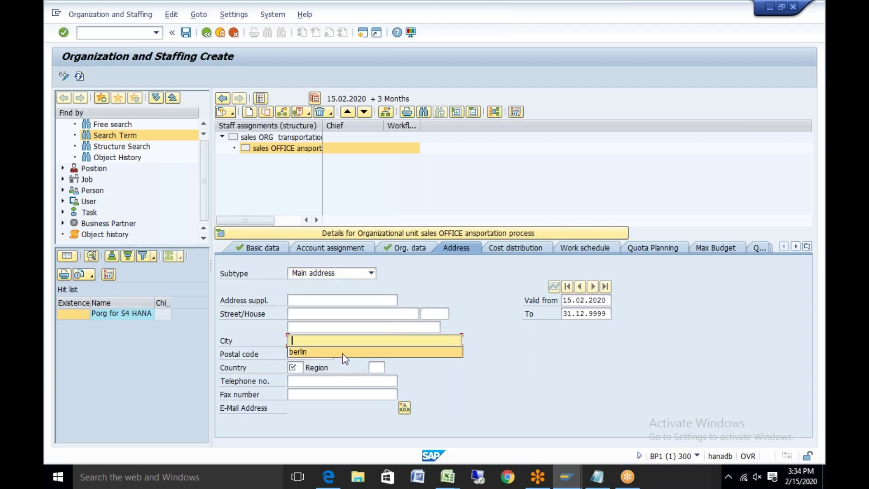
{"action": "left_click", "coordinate": [343, 354]}
{"action": "left_click", "coordinate": [292, 367]}
{"action": "left_click", "coordinate": [297, 379]}
{"action": "key", "text": "Return"}
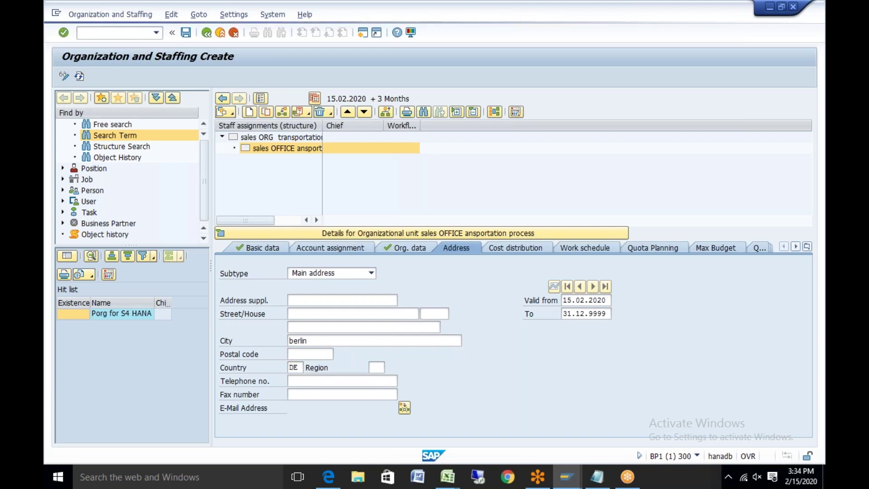
{"action": "left_click", "coordinate": [185, 33]}
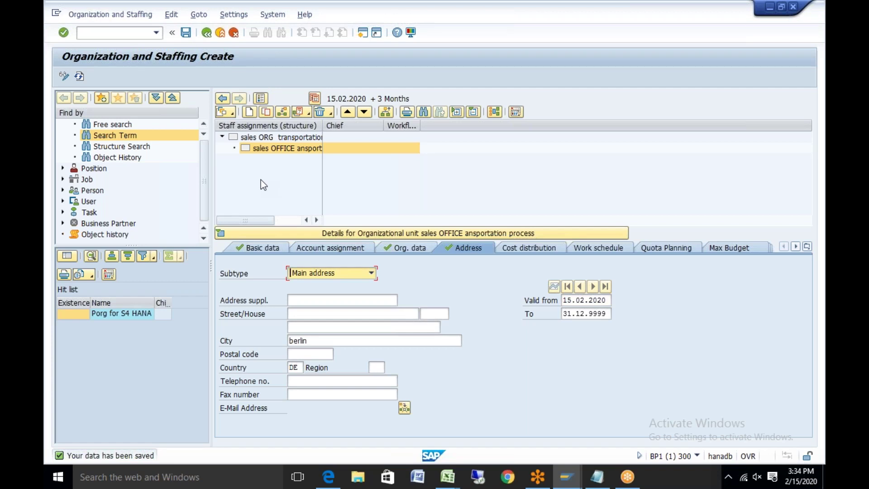
- Correct the sales office's description to "sales OFFICE transportation process" and select the parent sales organization in the structure
{"action": "left_click", "coordinate": [263, 247]}
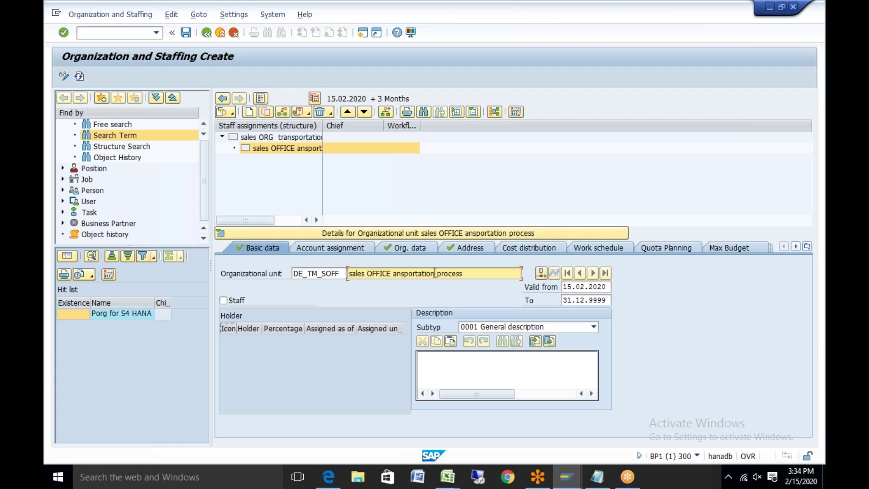
{"action": "key", "text": "BackSpace"}
{"action": "key", "text": "BackSpace"}
{"action": "key", "text": "BackSpace"}
{"action": "key", "text": "BackSpace"}
{"action": "key", "text": "BackSpace"}
{"action": "key", "text": "BackSpace"}
{"action": "key", "text": "BackSpace"}
{"action": "key", "text": "BackSpace"}
{"action": "key", "text": "BackSpace"}
{"action": "key", "text": "BackSpace"}
{"action": "key", "text": "BackSpace"}
{"action": "key", "text": "BackSpace"}
{"action": "type", "text": "tran"}
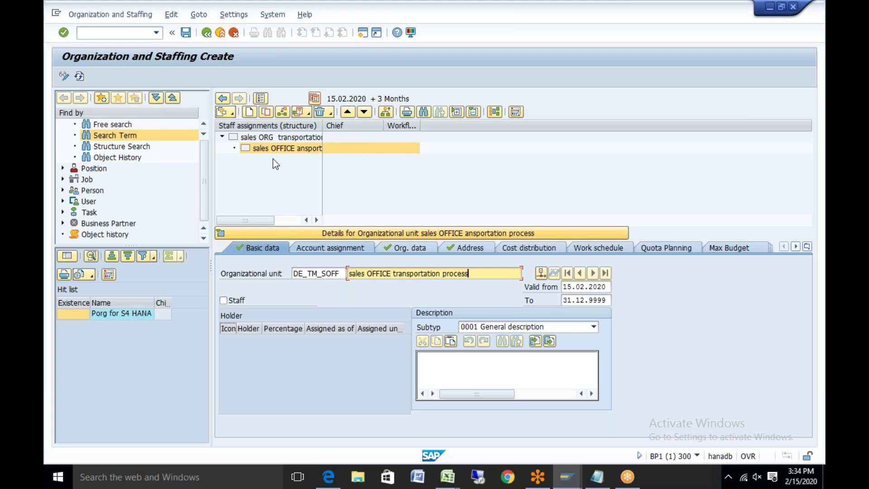
{"action": "left_click", "coordinate": [263, 137]}
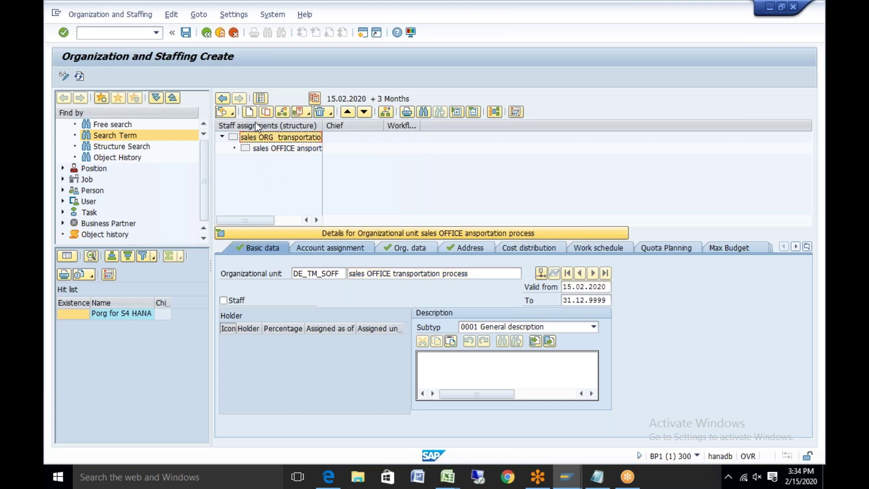
- Select the sales office in the structure, switch to the TM test data 1809 workbook in Excel, enter 50002486 in B8 and save
{"action": "left_click", "coordinate": [287, 148]}
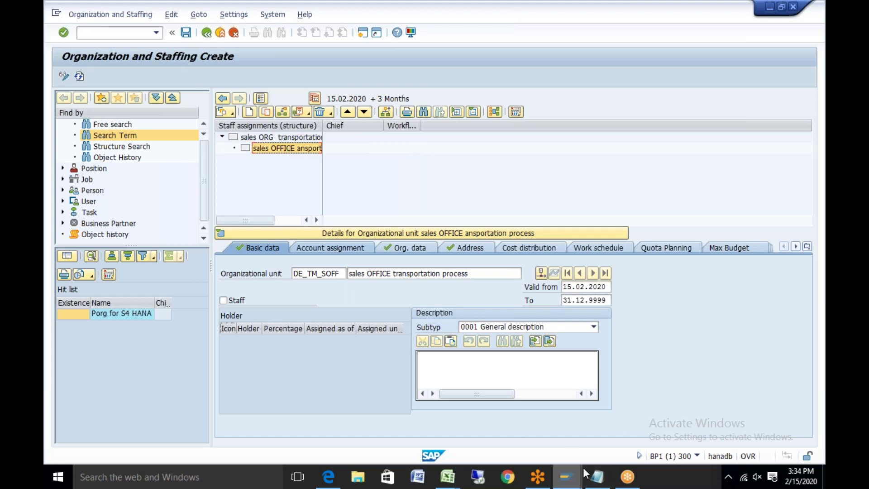
{"action": "left_click", "coordinate": [448, 477]}
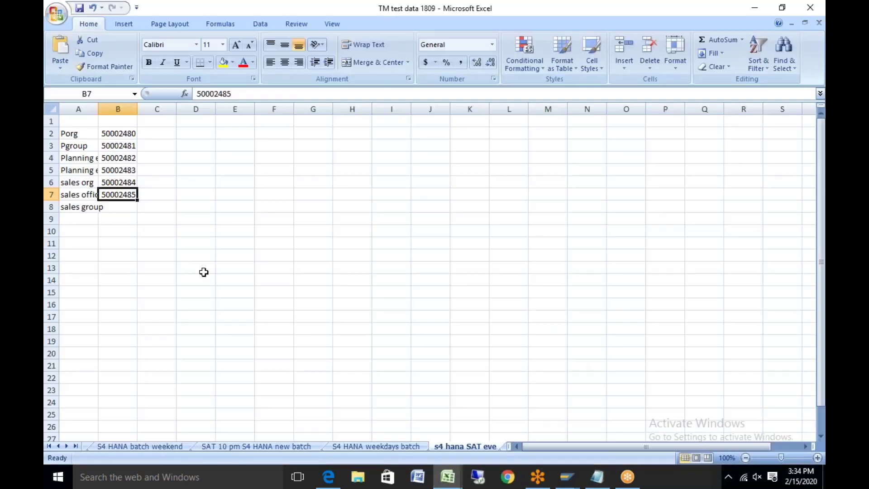
{"action": "left_click", "coordinate": [68, 208]}
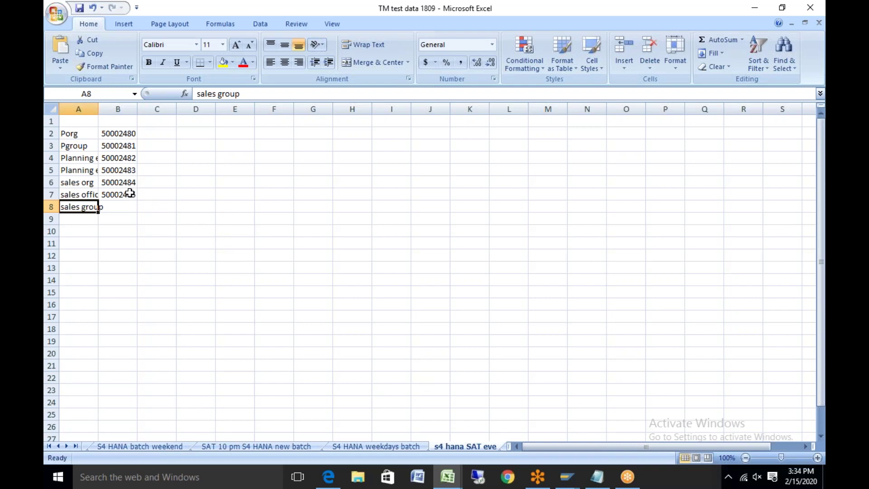
{"action": "left_click", "coordinate": [128, 192]}
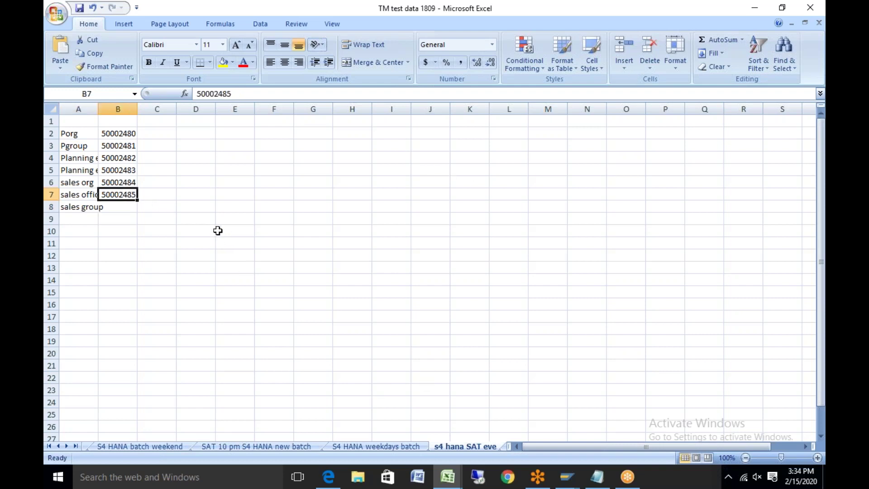
{"action": "key", "text": "ctrl+c"}
{"action": "left_click", "coordinate": [124, 205]}
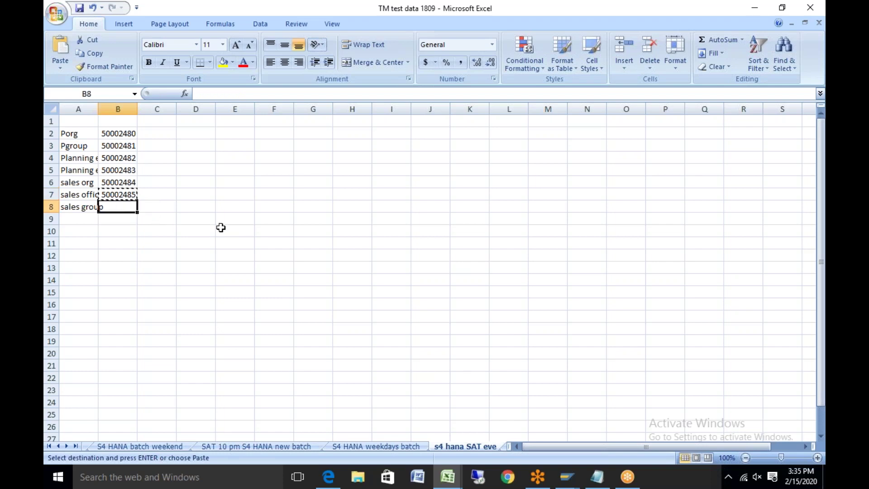
{"action": "key", "text": "ctrl+v"}
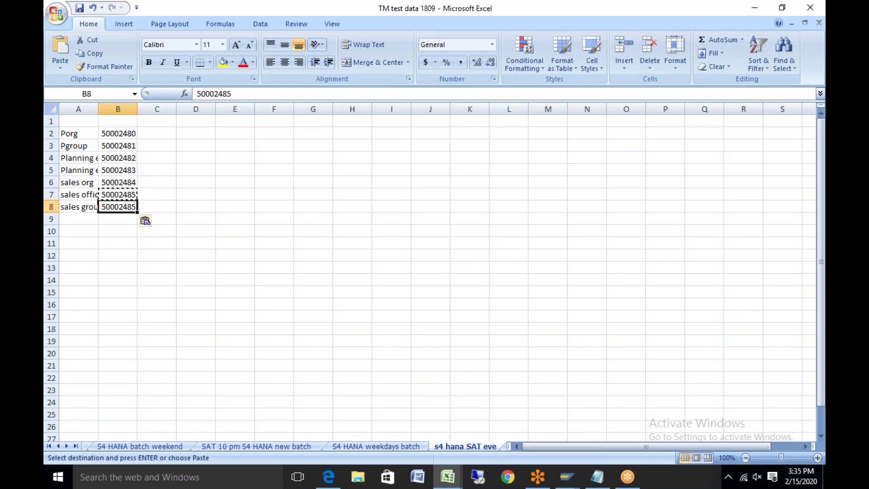
{"action": "key", "text": "F2"}
{"action": "key", "text": "BackSpace"}
{"action": "type", "text": "6"}
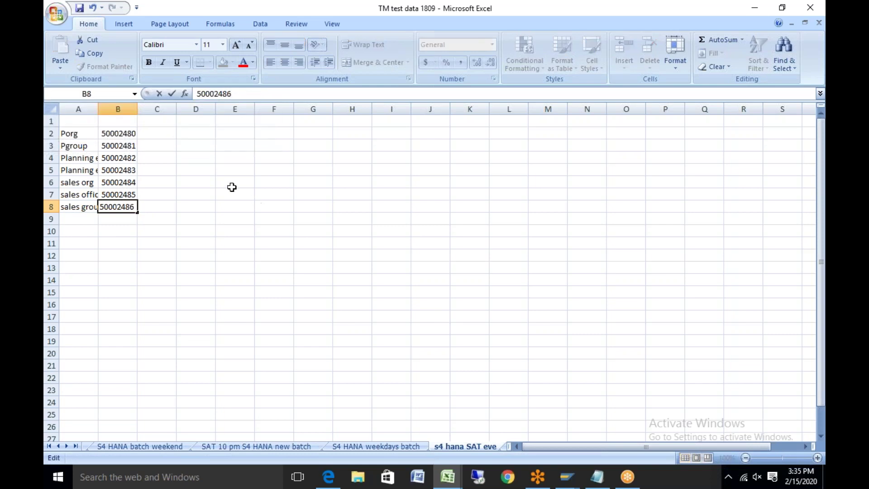
{"action": "left_click", "coordinate": [79, 8]}
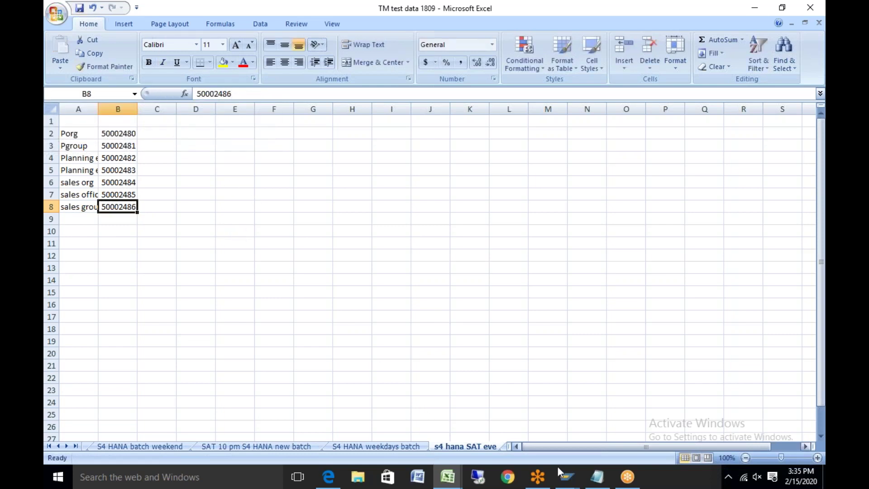
- Back in SAP, create an organizational unit under the sales office with "Is line supervisor of" and give it the short name DE_TM_Sgrp
{"action": "left_click", "coordinate": [570, 481]}
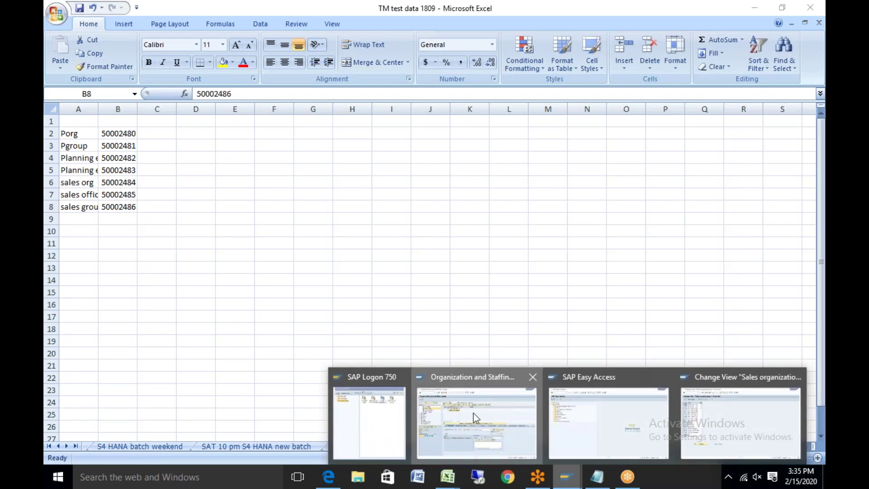
{"action": "left_click", "coordinate": [474, 414]}
{"action": "left_click", "coordinate": [250, 112]}
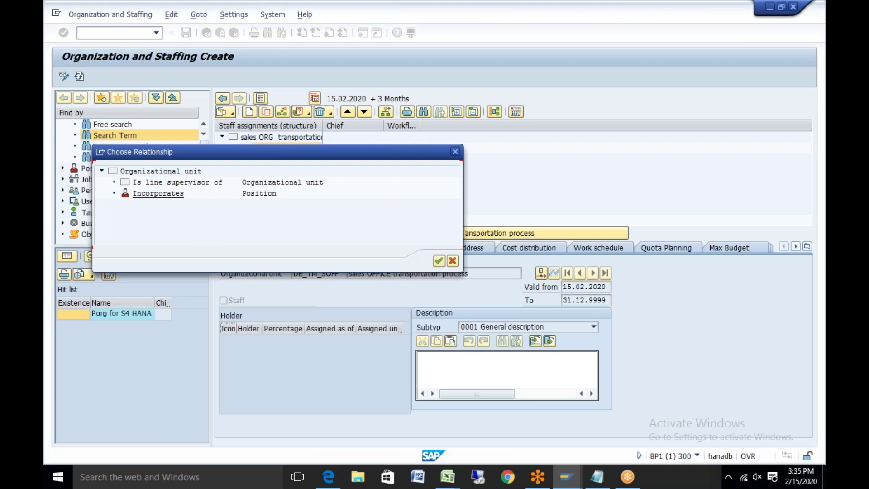
{"action": "left_click", "coordinate": [176, 182]}
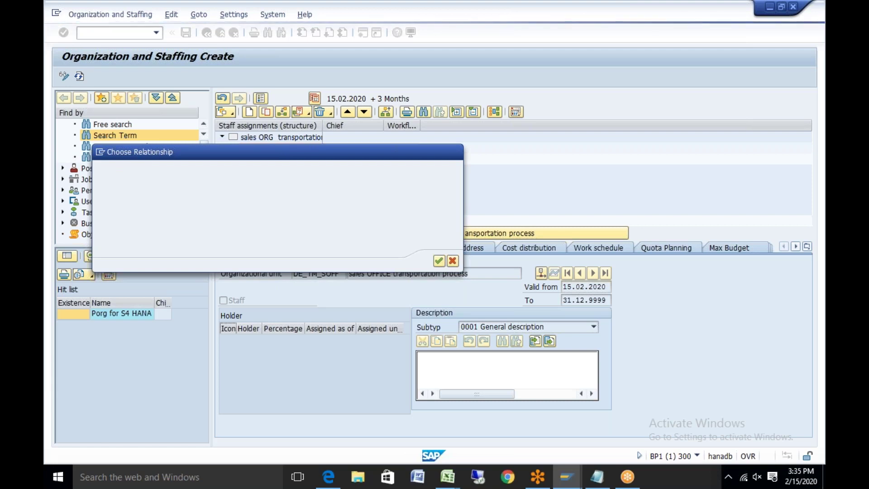
{"action": "left_click", "coordinate": [337, 275]}
{"action": "left_click_drag", "start_coordinate": [338, 275], "coordinate": [258, 287]}
{"action": "left_click_drag", "start_coordinate": [343, 275], "coordinate": [261, 277]}
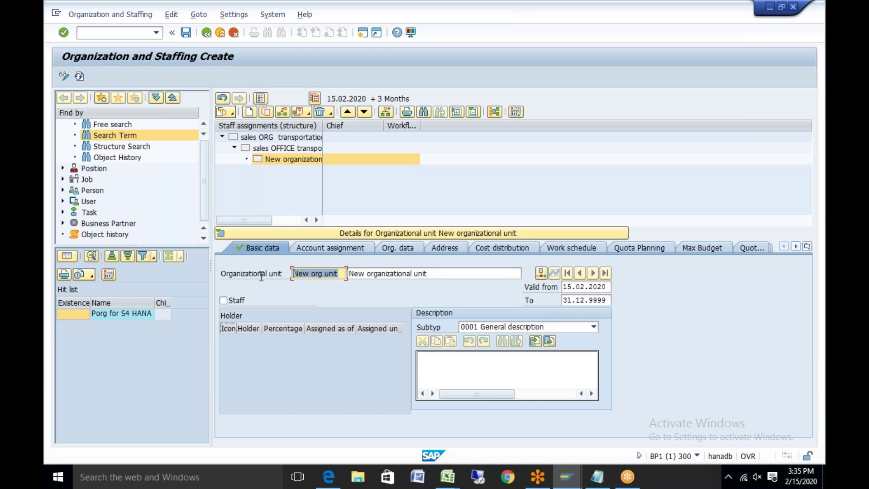
{"action": "key", "text": "BackSpace"}
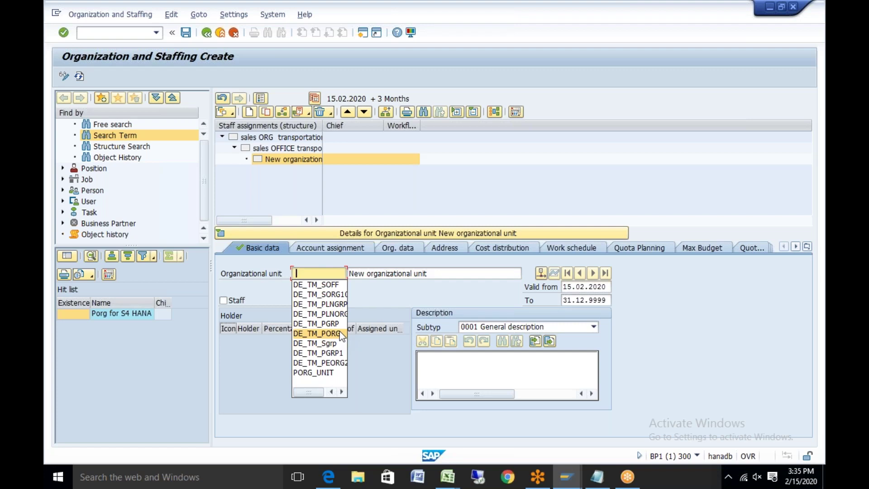
{"action": "left_click", "coordinate": [338, 344]}
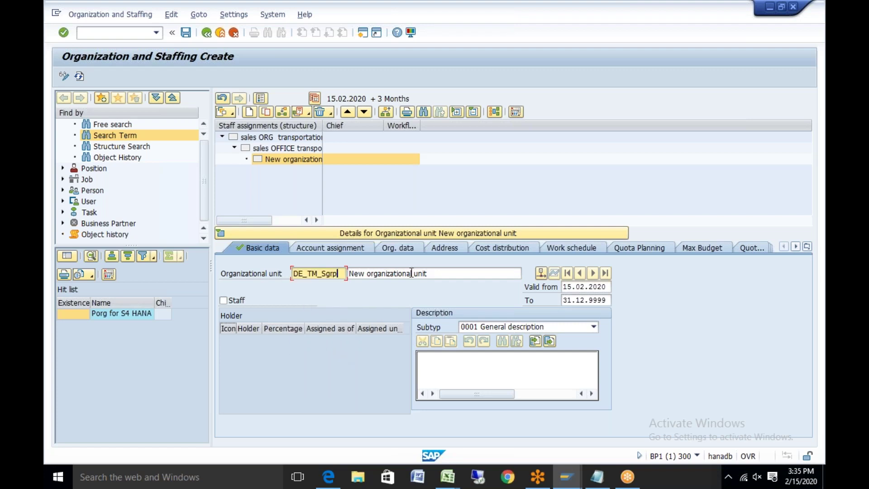
{"action": "key", "text": "Tab"}
{"action": "key", "text": "BackSpace"}
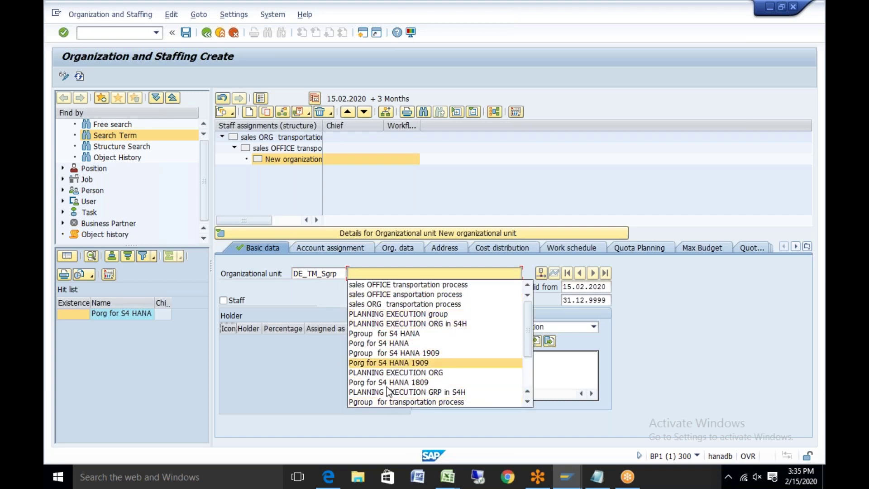
{"action": "left_click_drag", "start_coordinate": [526, 330], "coordinate": [526, 381]}
{"action": "key", "text": "Return"}
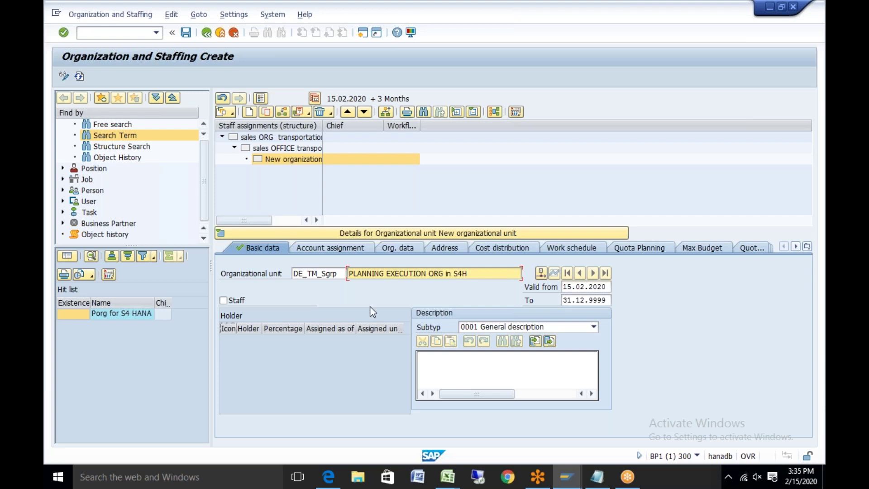
- Set the new unit's description to "sales group for transportation process"
{"action": "left_click_drag", "start_coordinate": [485, 274], "coordinate": [403, 273]}
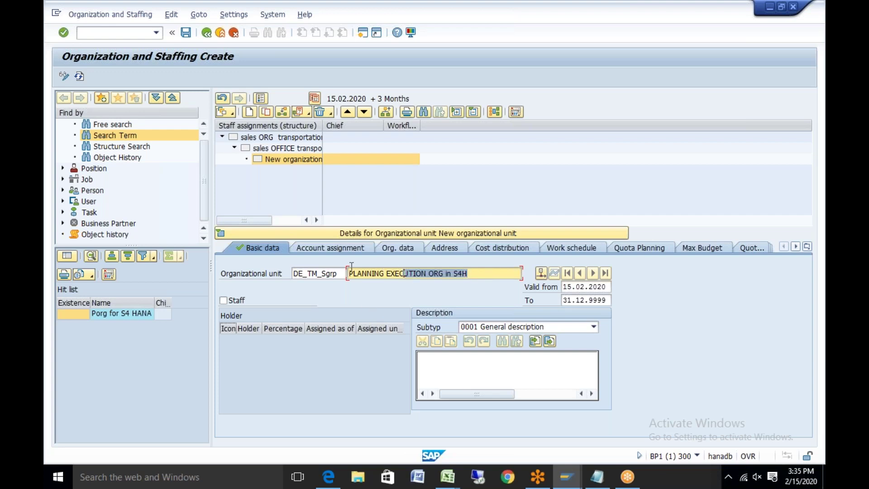
{"action": "left_click_drag", "start_coordinate": [352, 267], "coordinate": [349, 272]}
{"action": "type", "text": "sa"}
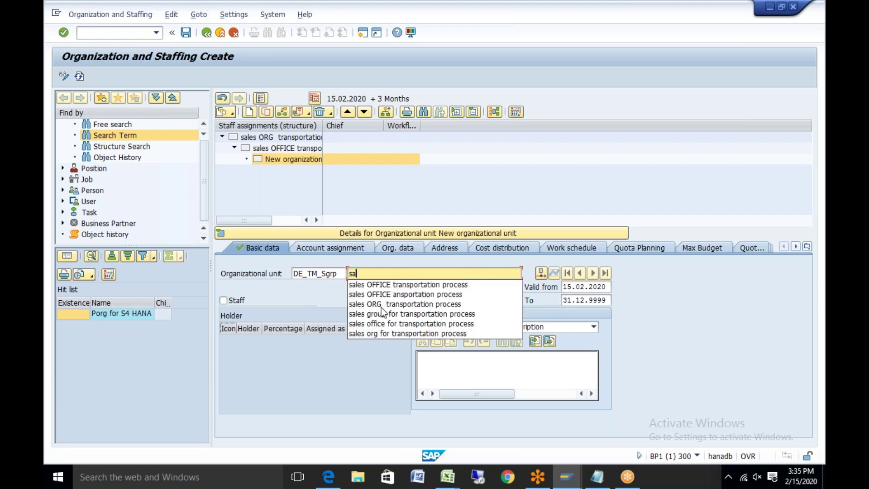
{"action": "type", "text": "les group"}
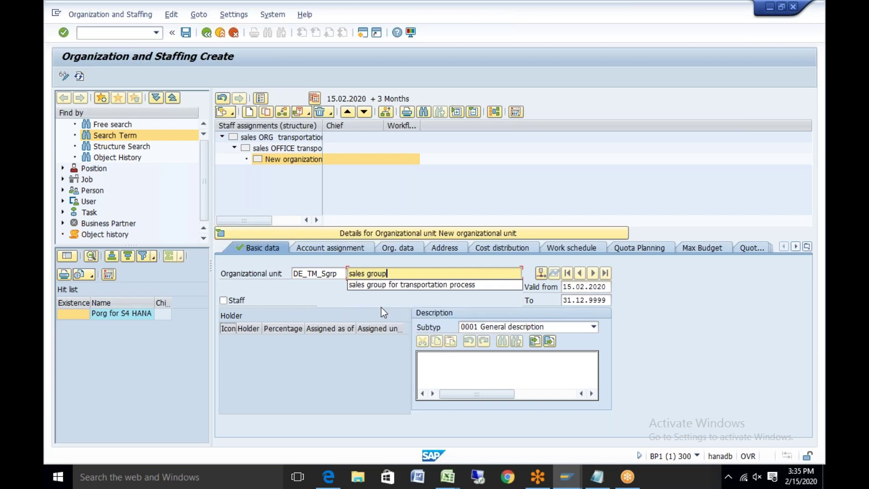
{"action": "left_click", "coordinate": [420, 285]}
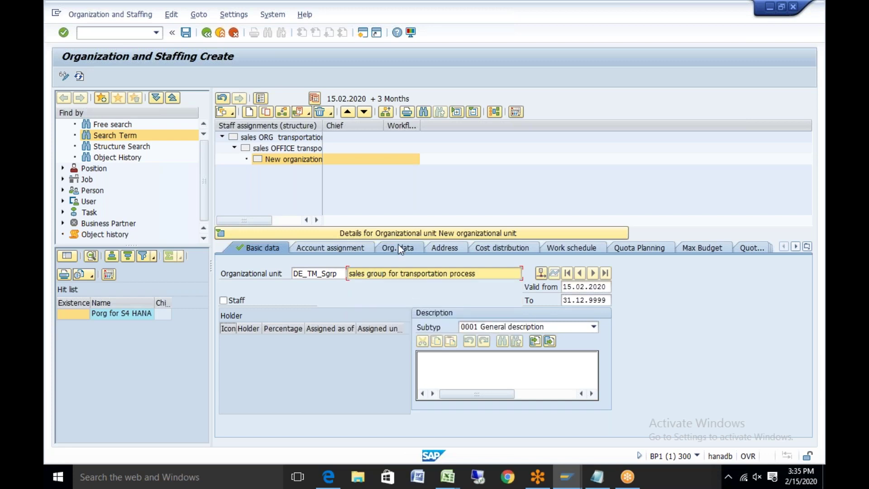
- Copy the sales group's Org. ID from its organizational data and compare it with cell B8 of the Excel workbook
{"action": "left_click", "coordinate": [398, 245]}
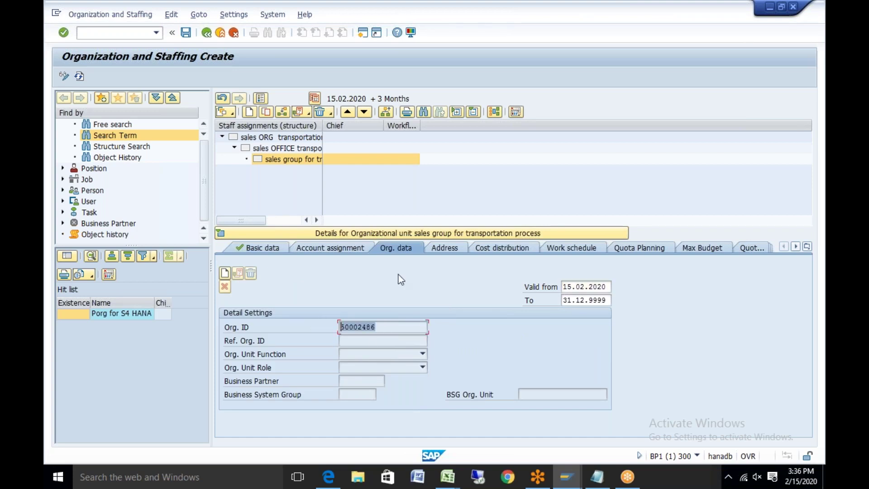
{"action": "key", "text": "ctrl+c"}
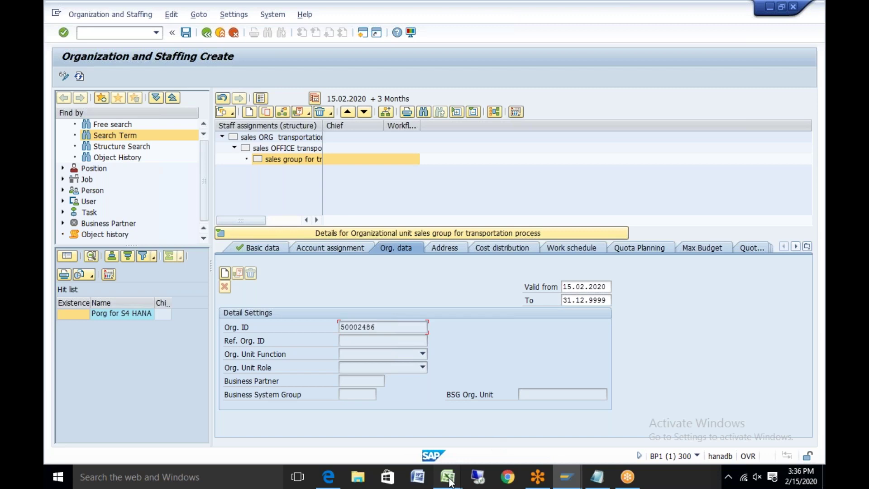
{"action": "mouse_move", "coordinate": [451, 483]}
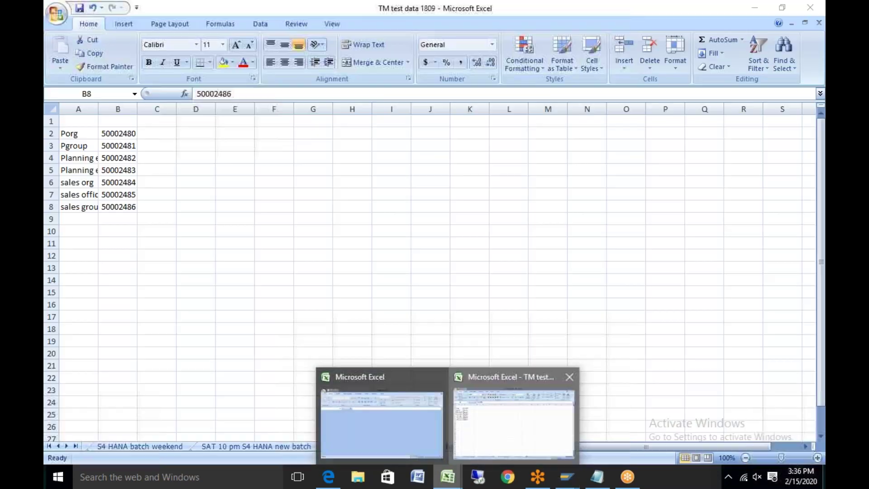
{"action": "left_click", "coordinate": [479, 437]}
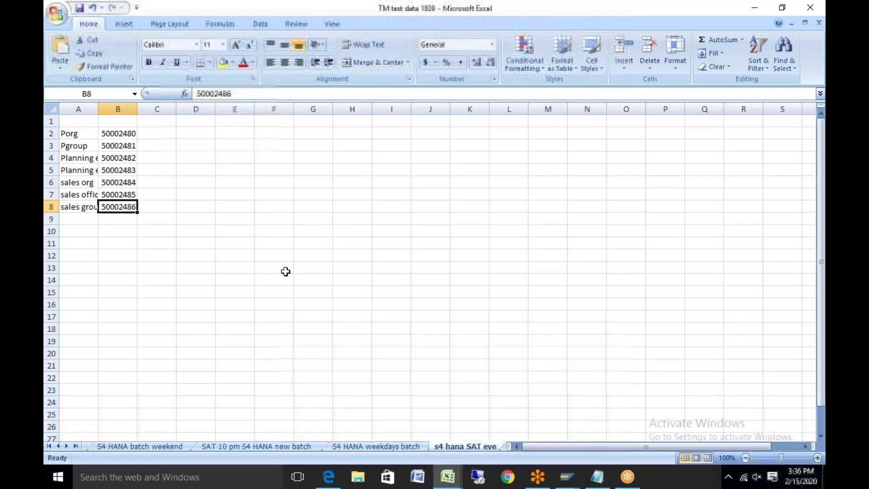
{"action": "mouse_move", "coordinate": [449, 476]}
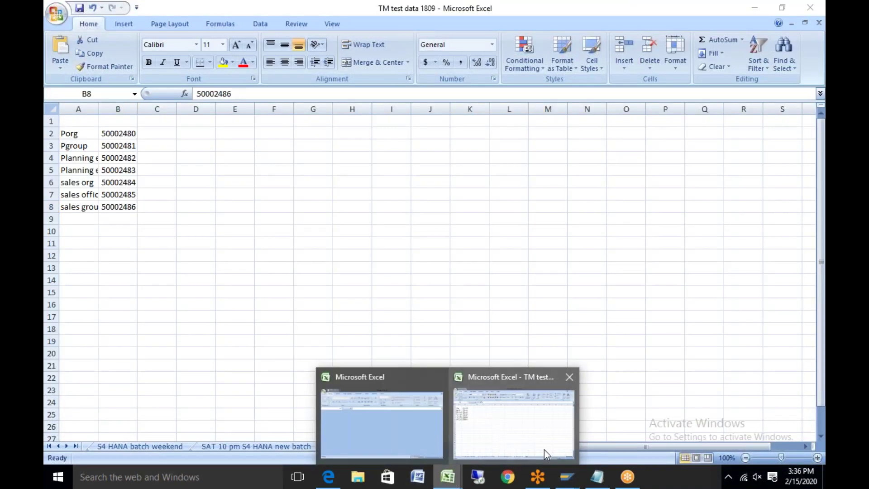
- Back in SAP, create the sales group's organizational data with function 4 Sales, role 3 Group and business system group BSG1
{"action": "mouse_move", "coordinate": [567, 476]}
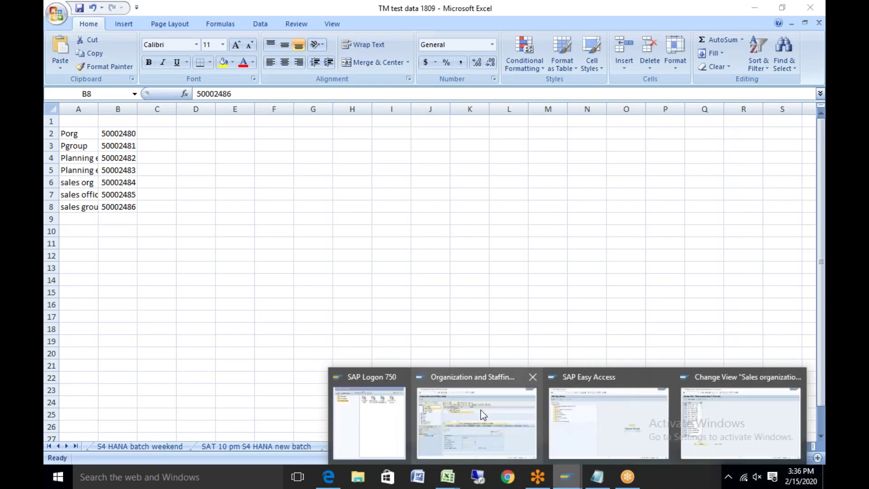
{"action": "left_click", "coordinate": [481, 410]}
{"action": "left_click", "coordinate": [225, 274]}
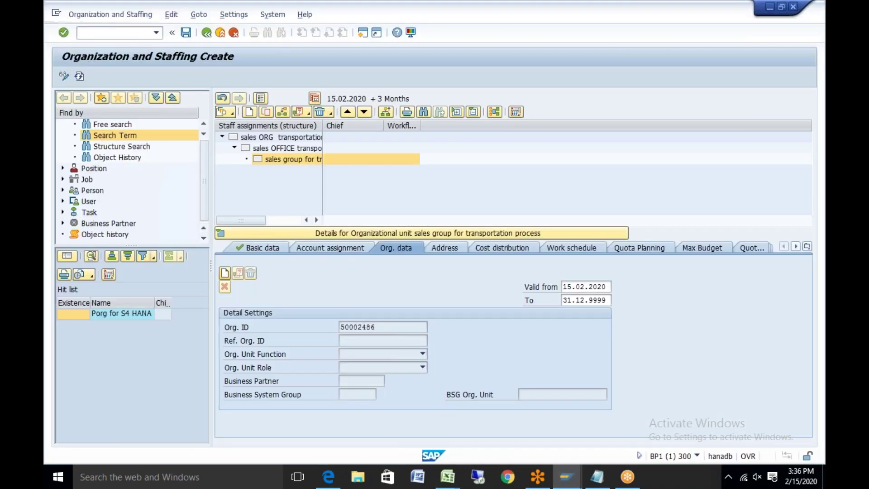
{"action": "left_click", "coordinate": [422, 354]}
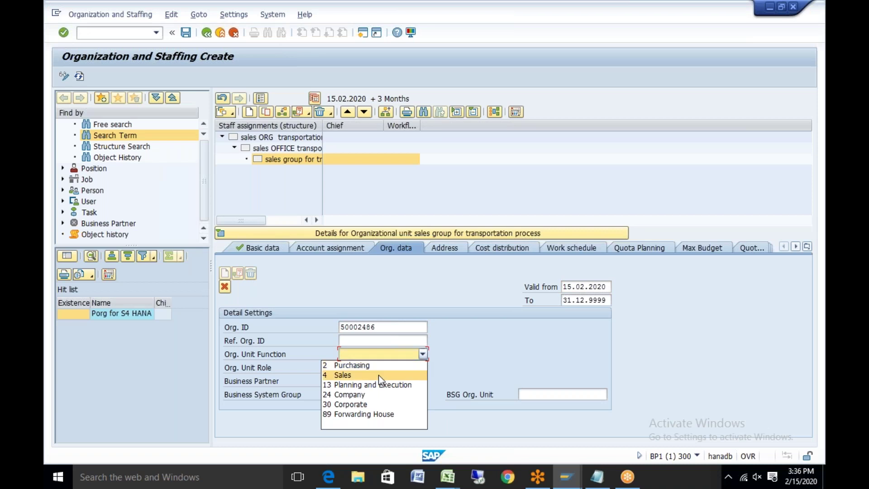
{"action": "left_click", "coordinate": [383, 375]}
{"action": "left_click", "coordinate": [421, 368]}
{"action": "left_click", "coordinate": [371, 397]}
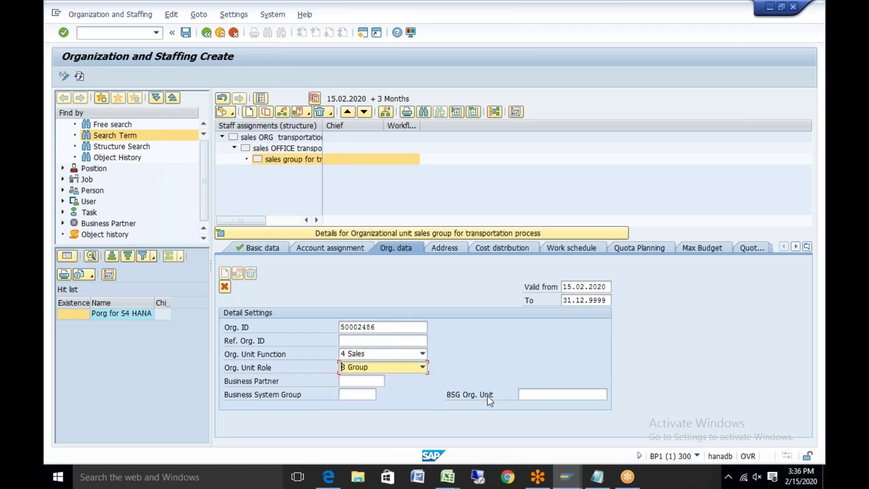
{"action": "left_click", "coordinate": [361, 395]}
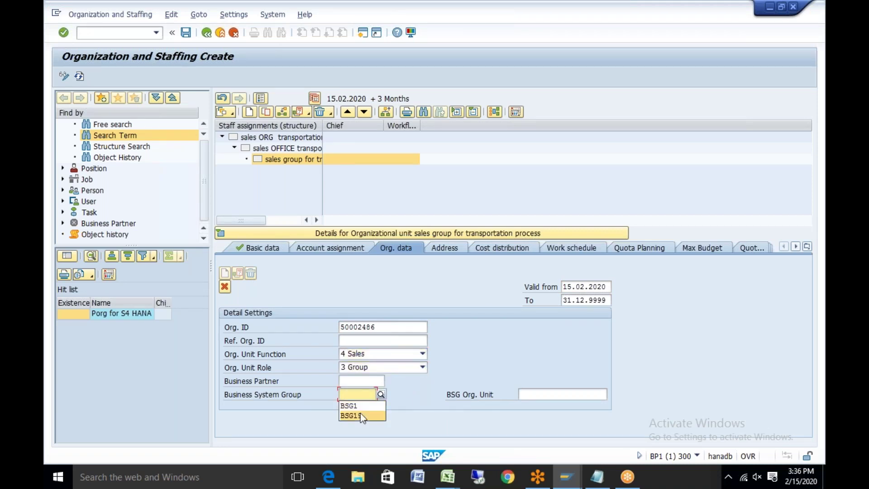
{"action": "left_click", "coordinate": [361, 407]}
{"action": "key", "text": "Return"}
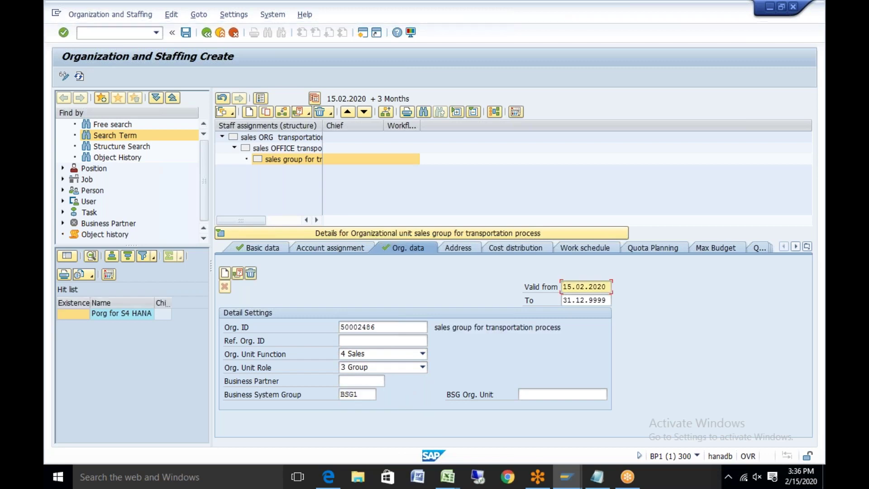
- Enter berlin as city and DE as country in the sales group's main address
{"action": "left_click", "coordinate": [466, 248]}
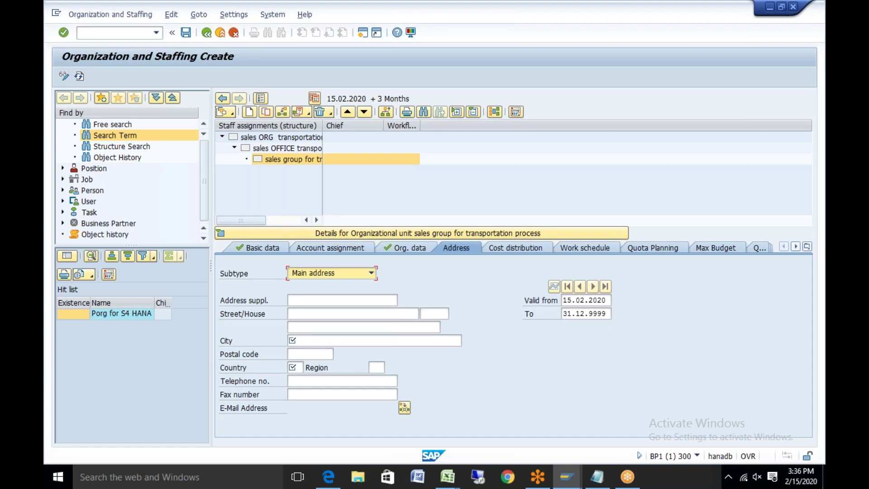
{"action": "left_click", "coordinate": [336, 341]}
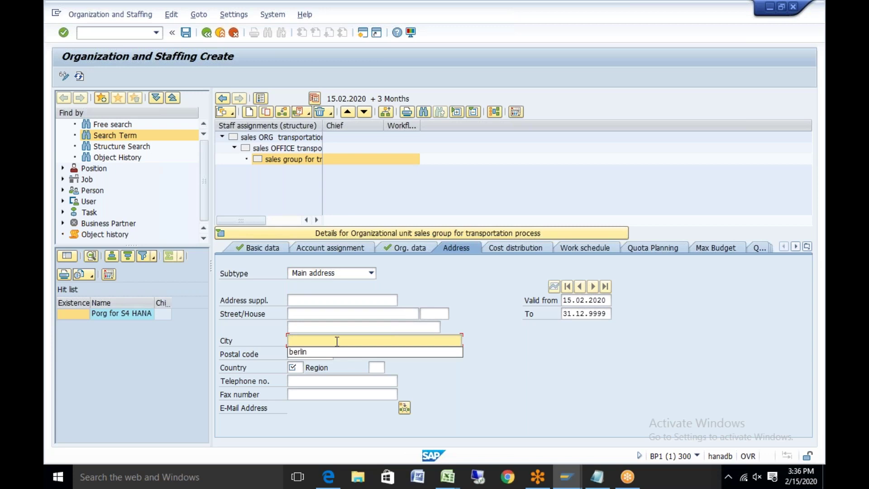
{"action": "left_click", "coordinate": [330, 354]}
{"action": "left_click", "coordinate": [293, 370]}
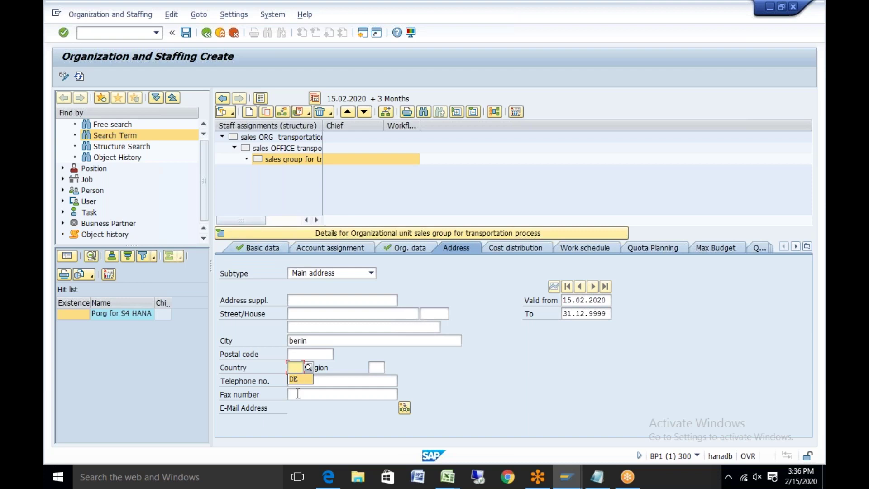
{"action": "left_click", "coordinate": [300, 380]}
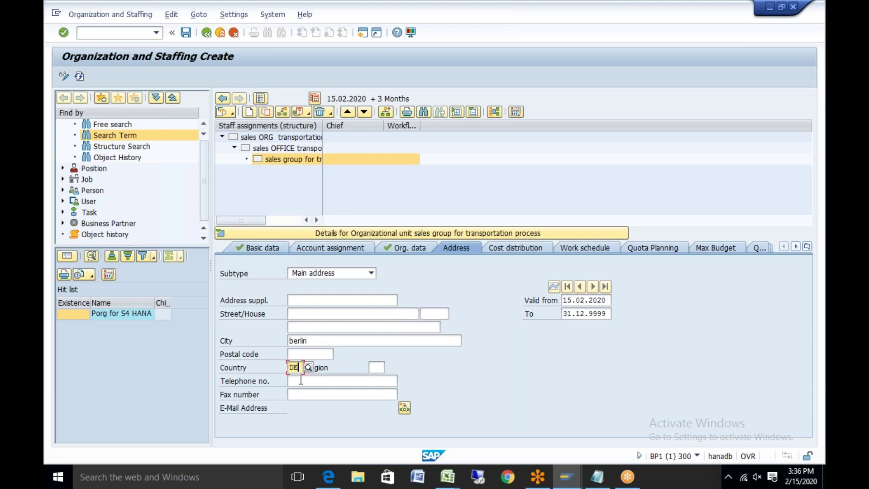
- Save the sales group's organizational unit and return to the SAP Easy Access screen
{"action": "left_click", "coordinate": [186, 34]}
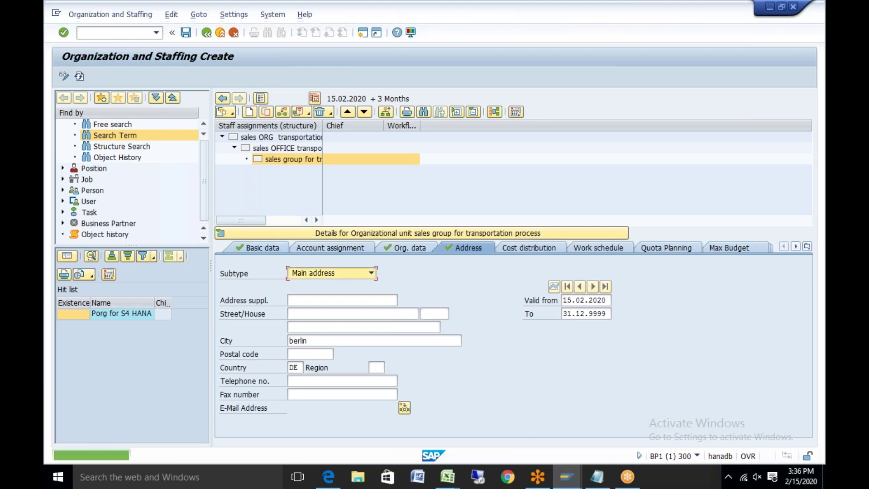
{"action": "left_click", "coordinate": [206, 33]}
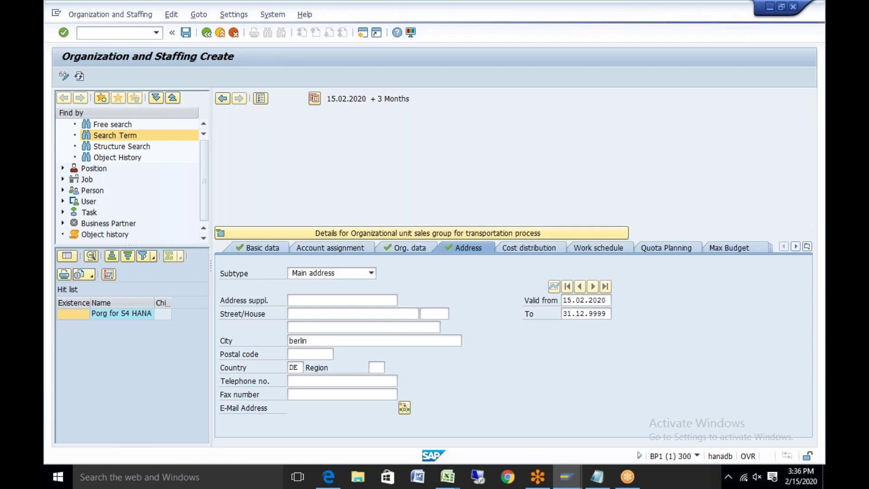
- With transaction spro, examine Transportation Management > Master Data > Organizational Management > Organizational Model in the SAP Reference IMG, and return to SAP Easy Access
{"action": "type", "text": "spro"}
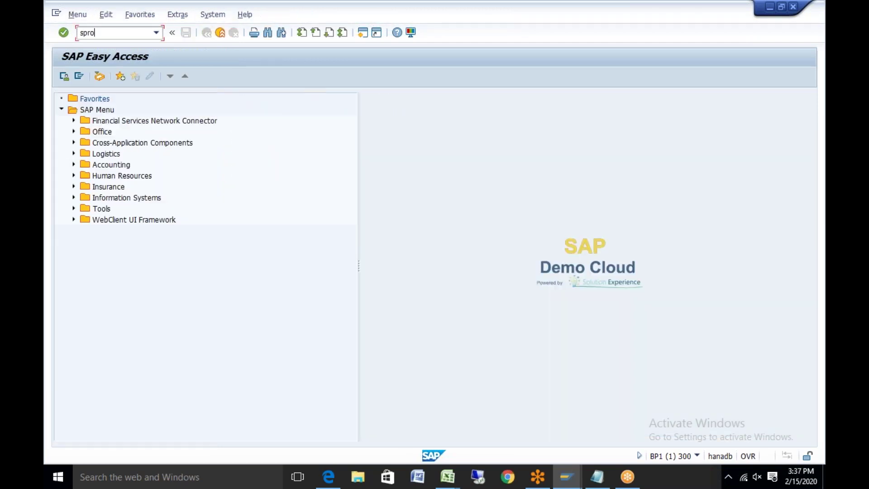
{"action": "key", "text": "Return"}
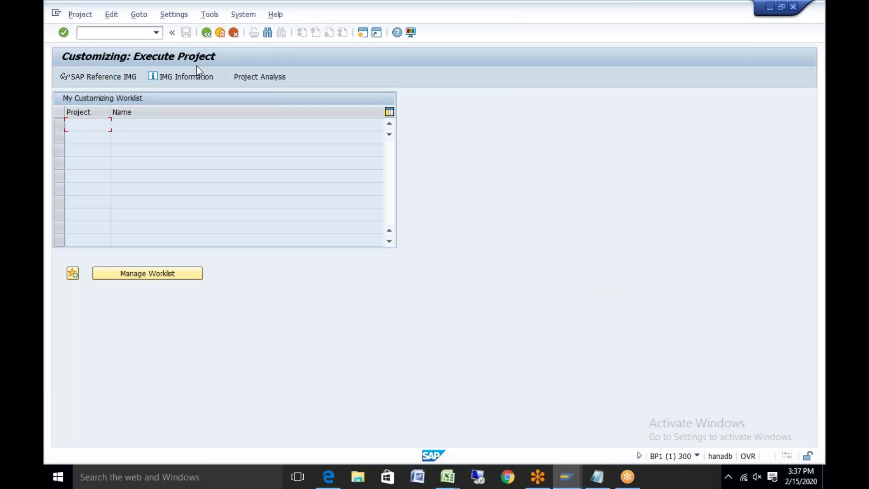
{"action": "left_click", "coordinate": [121, 79]}
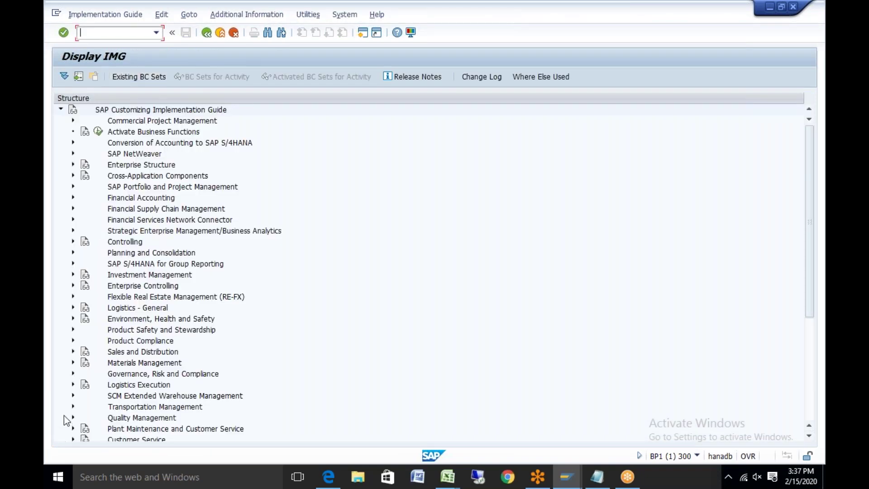
{"action": "left_click", "coordinate": [73, 407]}
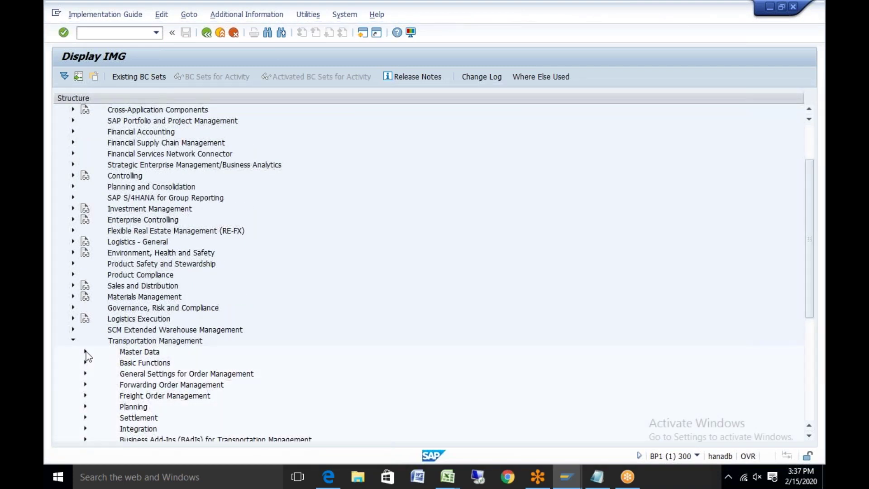
{"action": "left_click", "coordinate": [85, 352]}
{"action": "left_click", "coordinate": [98, 330]}
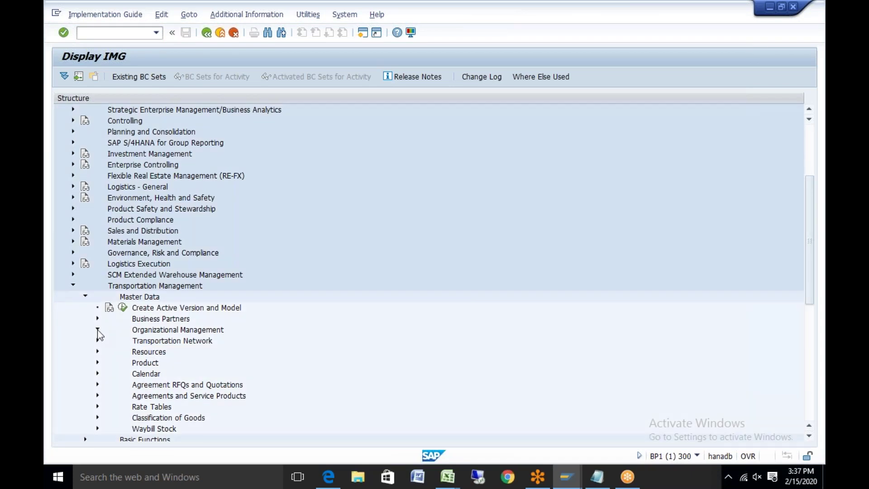
{"action": "left_click", "coordinate": [110, 342]}
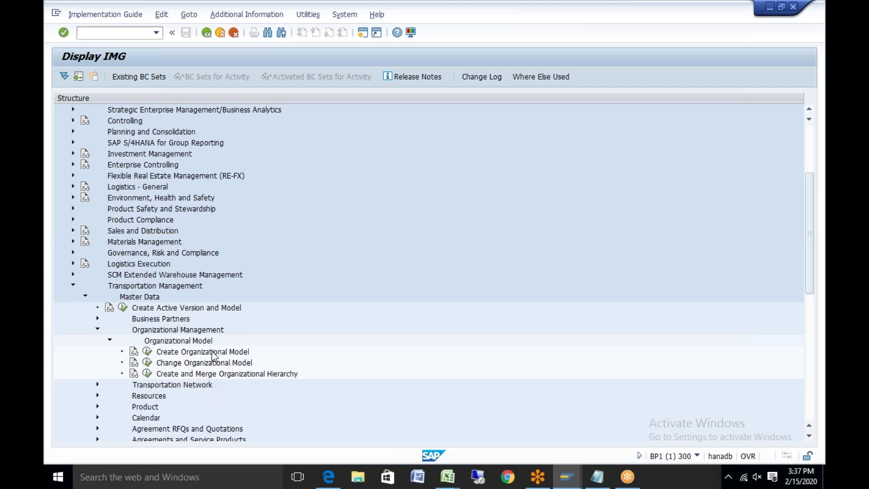
{"action": "left_click", "coordinate": [98, 329]}
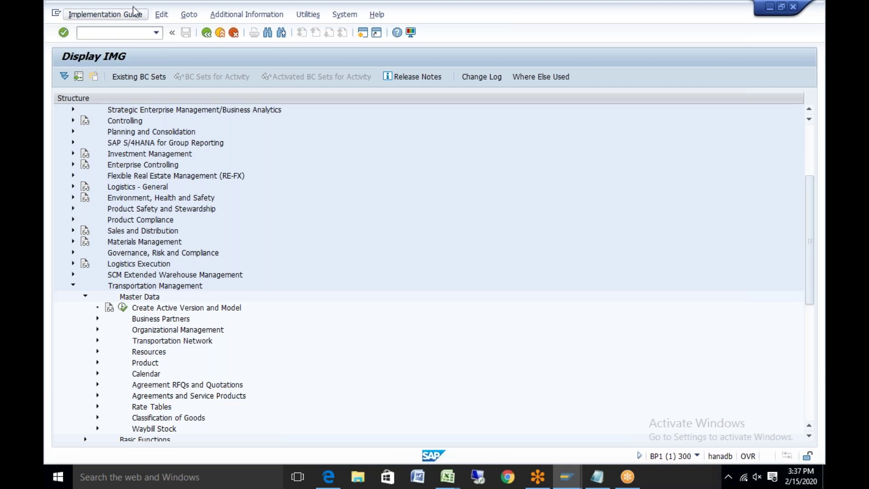
{"action": "left_click", "coordinate": [221, 34]}
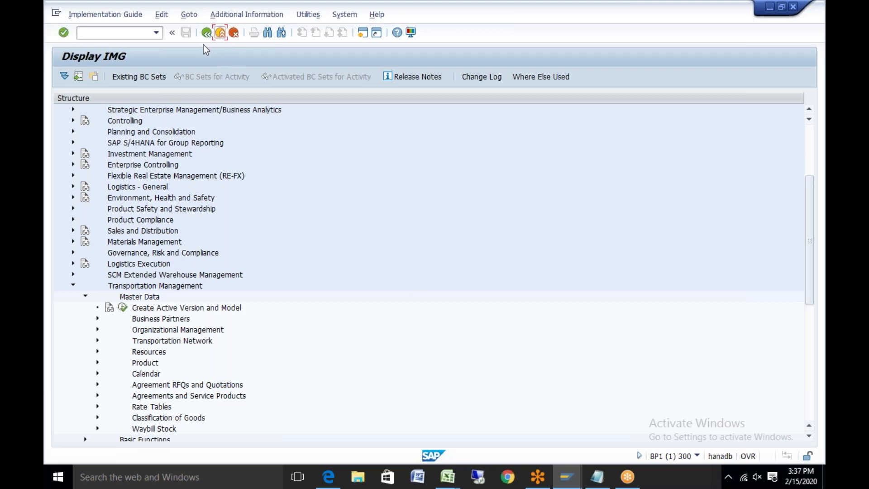
{"action": "left_click", "coordinate": [219, 37]}
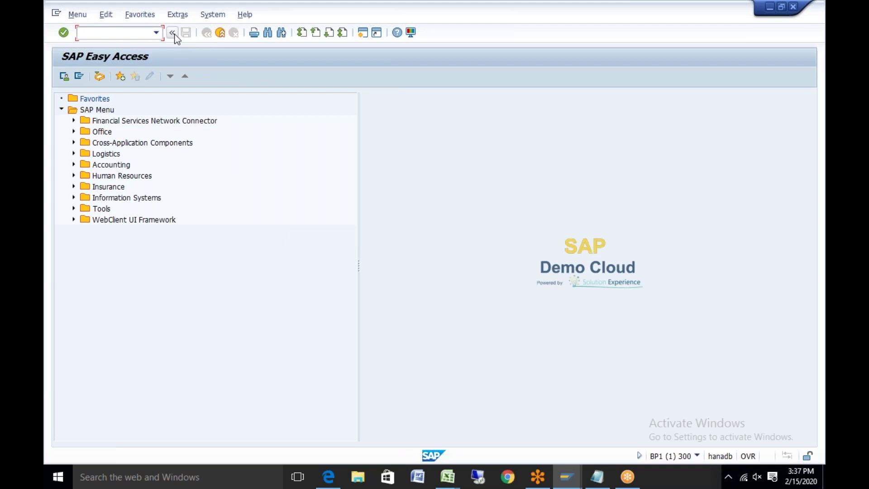
- Open the selection screen for table hrp1028 in the Data Browser using transaction se16
{"action": "left_click", "coordinate": [156, 32]}
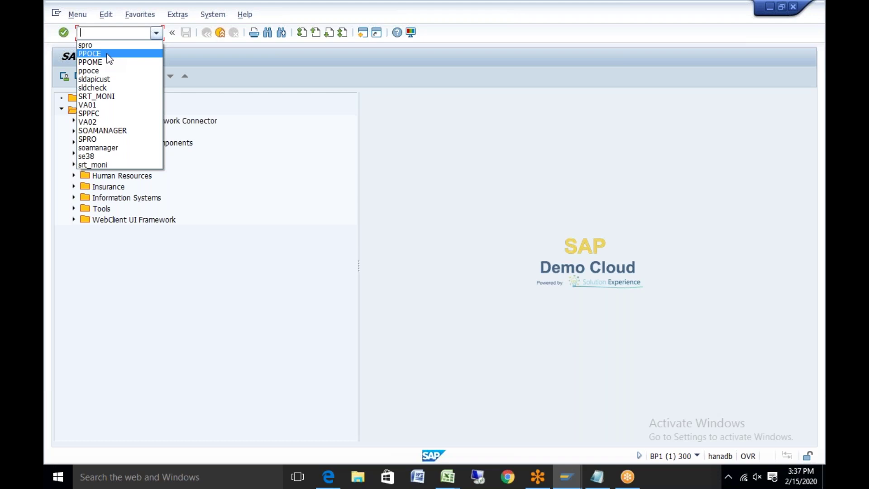
{"action": "key", "text": "Escape"}
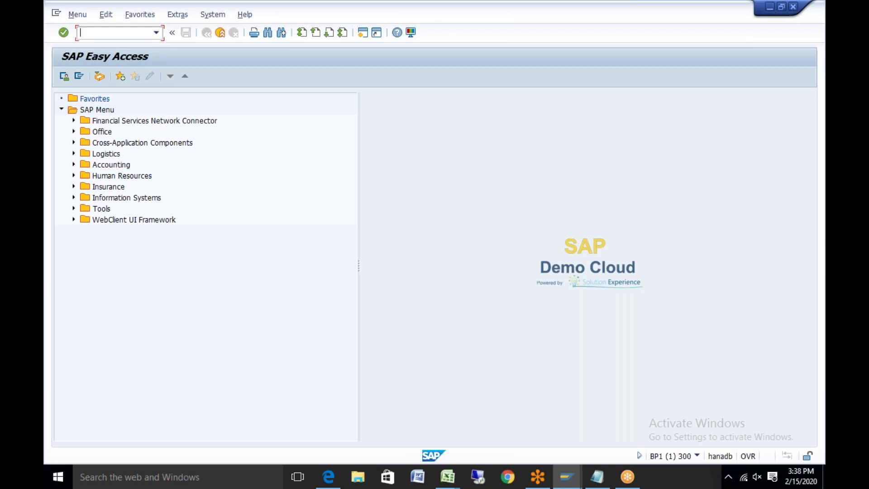
{"action": "type", "text": "se16"}
{"action": "key", "text": "Return"}
{"action": "key", "text": "BackSpace"}
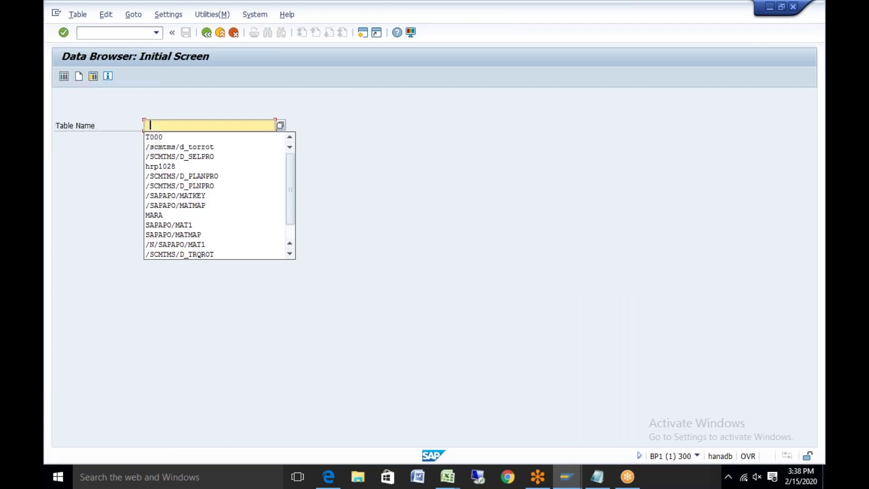
{"action": "left_click", "coordinate": [195, 167]}
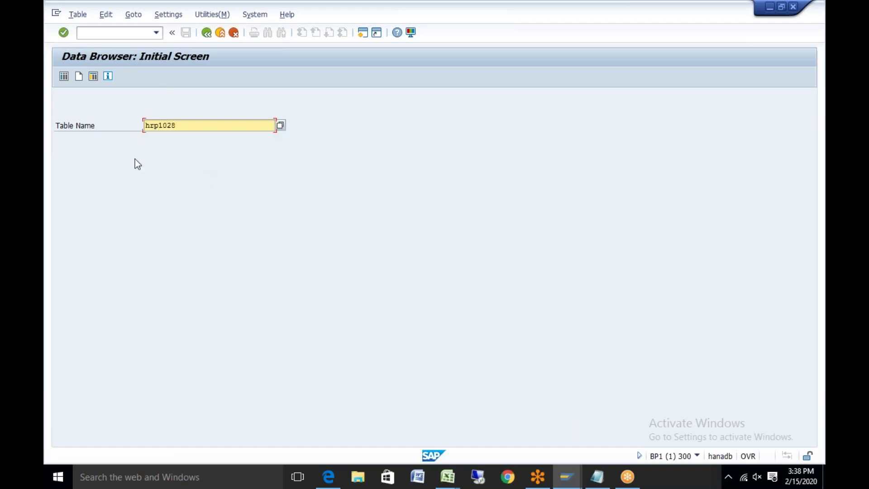
{"action": "key", "text": "Return"}
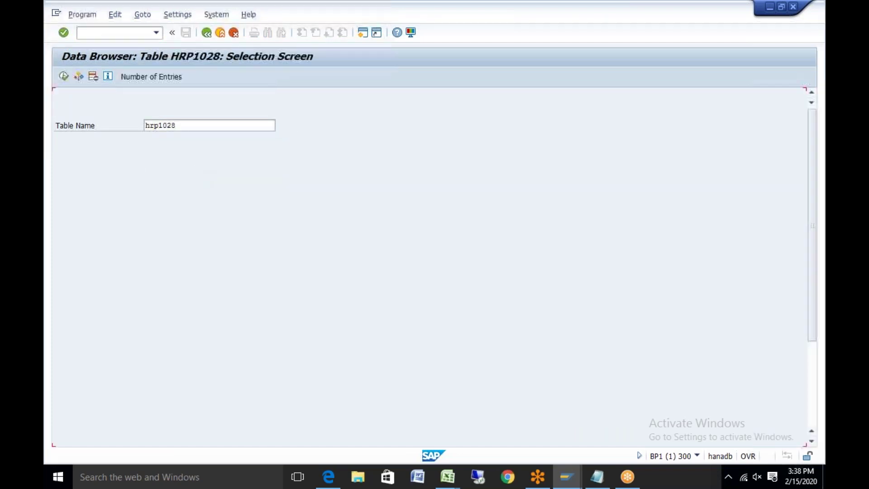
- Restrict the HRP1028 selection to object type O and list the matching entries
{"action": "left_click", "coordinate": [206, 126]}
{"action": "left_click", "coordinate": [217, 126]}
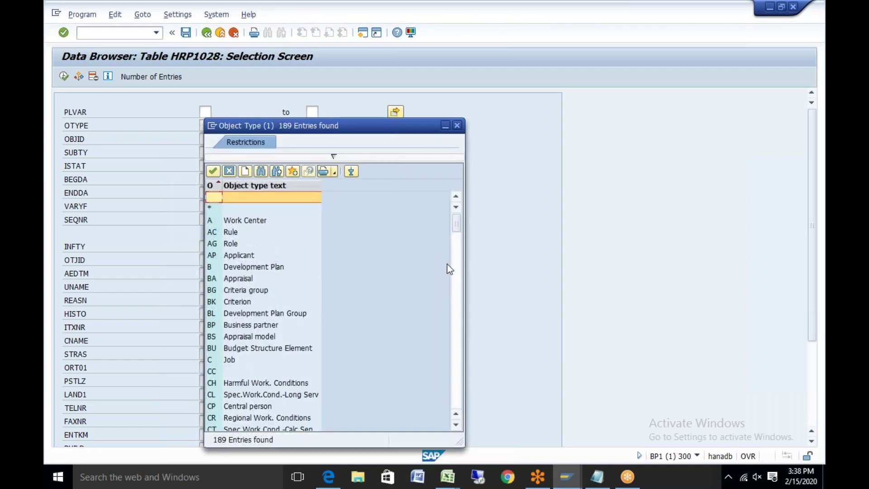
{"action": "left_click_drag", "start_coordinate": [458, 425], "coordinate": [458, 425]}
{"action": "left_click_drag", "start_coordinate": [457, 267], "coordinate": [459, 336]}
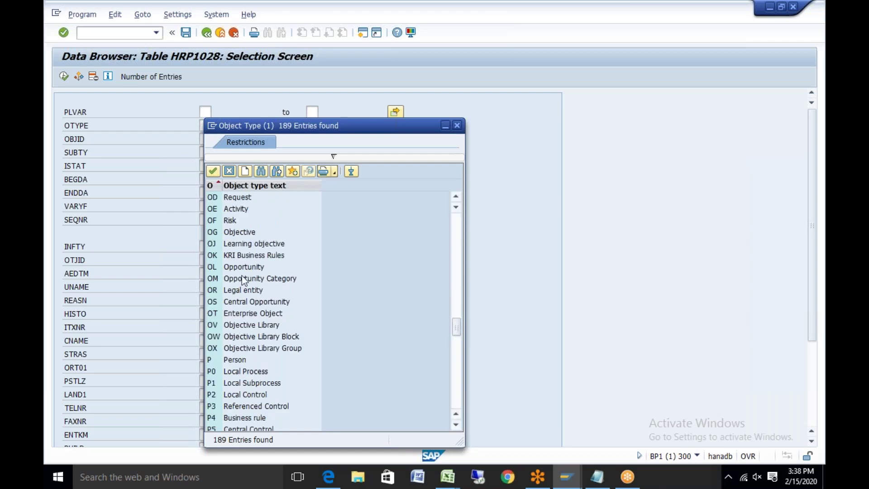
{"action": "left_click", "coordinate": [456, 202]}
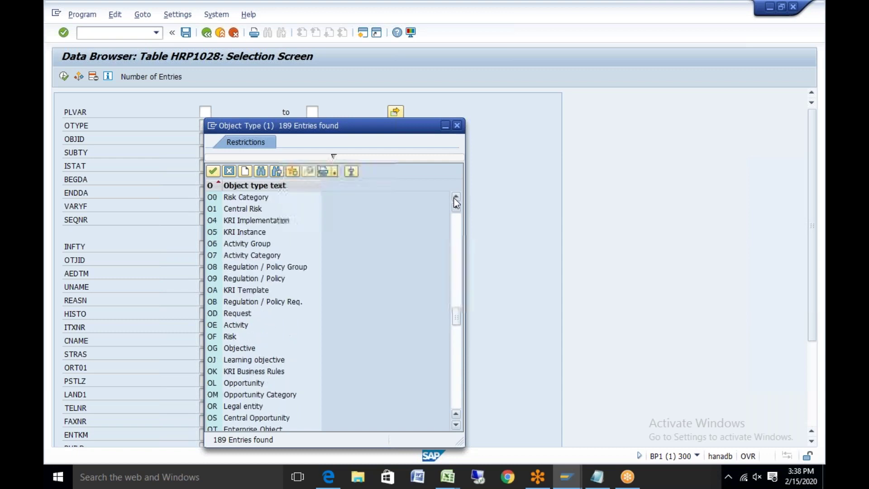
{"action": "double_click", "coordinate": [255, 198]}
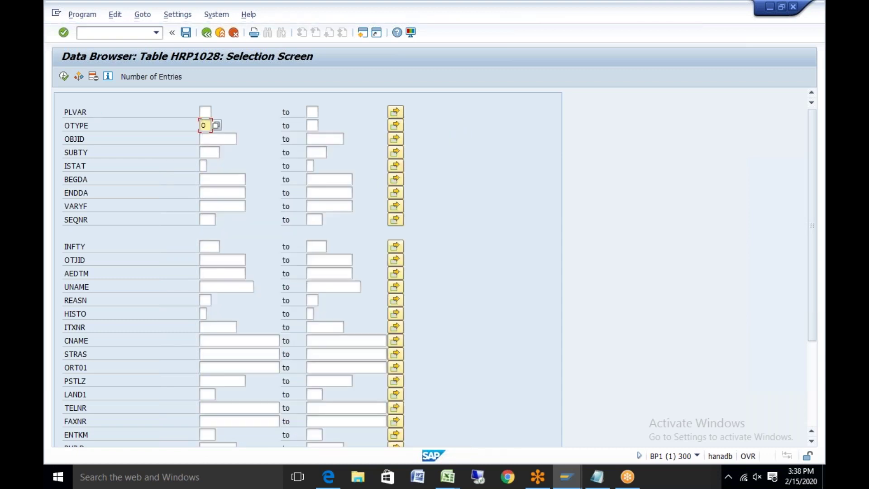
{"action": "left_click", "coordinate": [64, 77]}
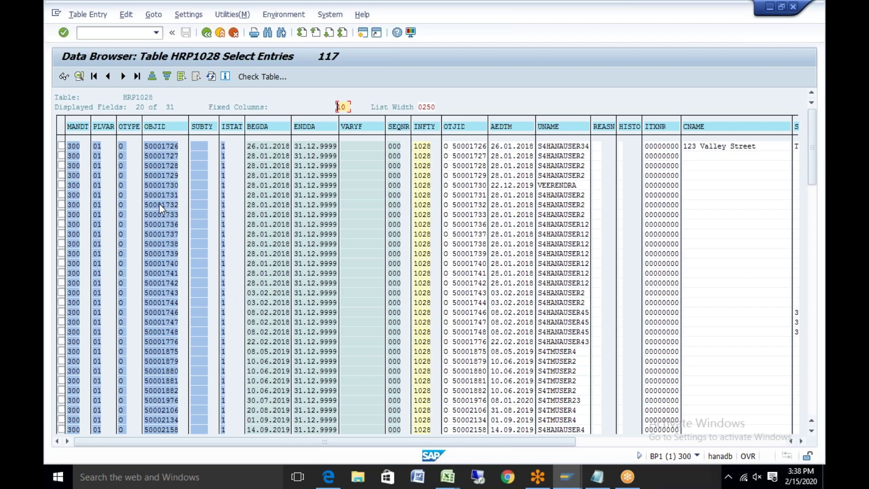
- Display the HRP1028 details of object 50001732 and return to the SAP Easy Access screen
{"action": "double_click", "coordinate": [160, 204]}
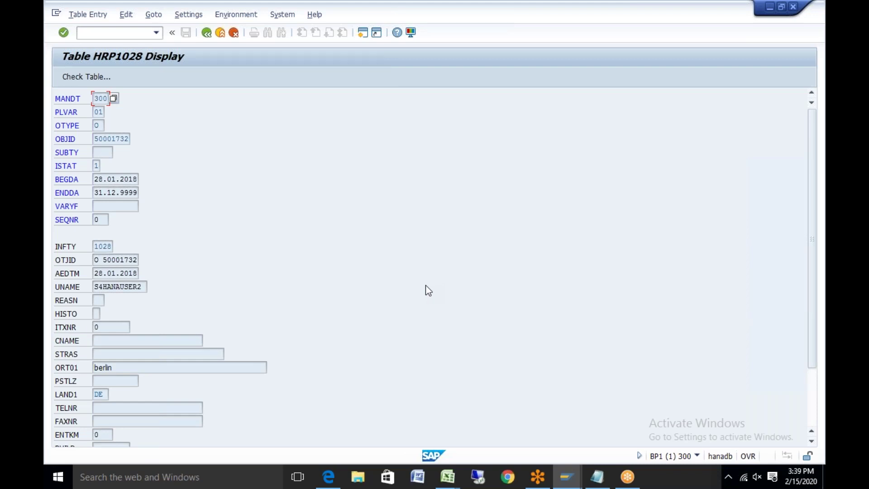
{"action": "left_click", "coordinate": [206, 34]}
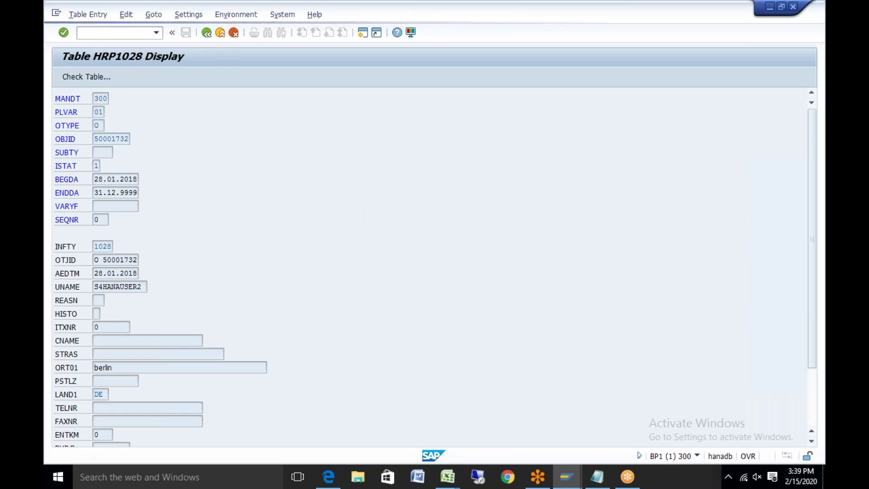
{"action": "left_click", "coordinate": [206, 34]}
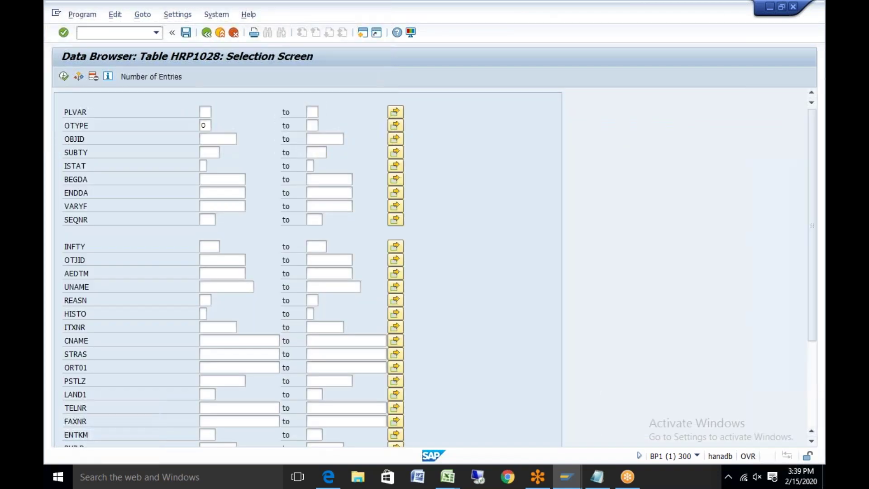
{"action": "left_click", "coordinate": [206, 34]}
{"action": "left_click", "coordinate": [207, 32]}
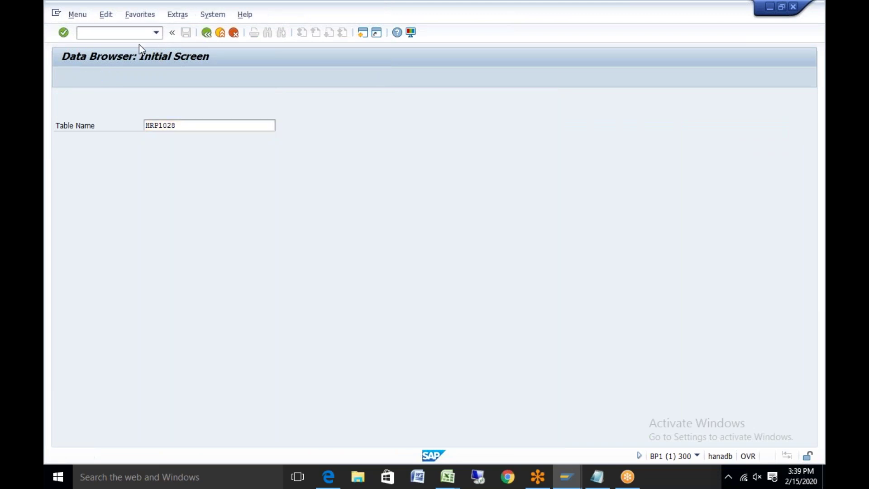
- Run transaction oonr and open number range maintenance for the $$$$ subgroup
{"action": "type", "text": "oonr"}
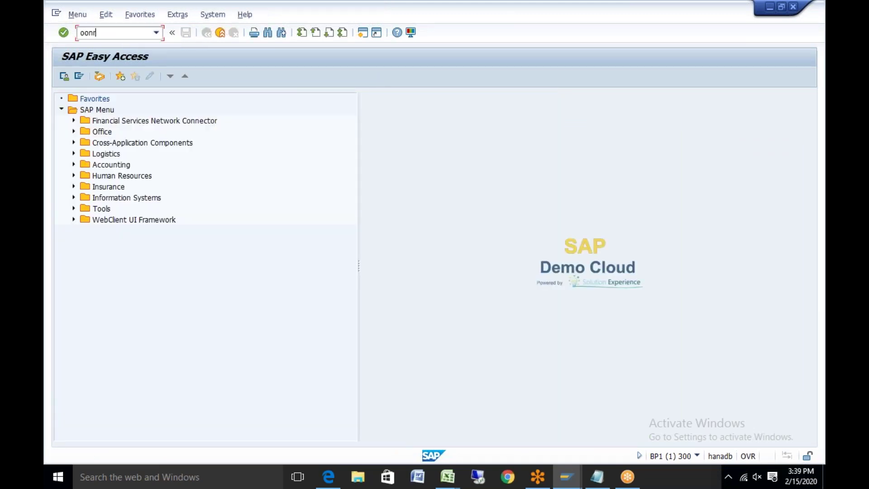
{"action": "key", "text": "Return"}
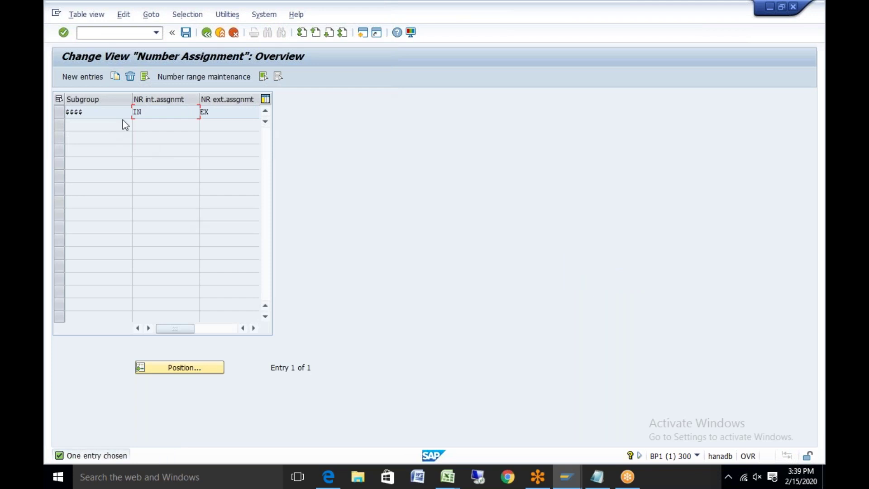
{"action": "left_click", "coordinate": [209, 77]}
{"action": "left_click", "coordinate": [57, 112]}
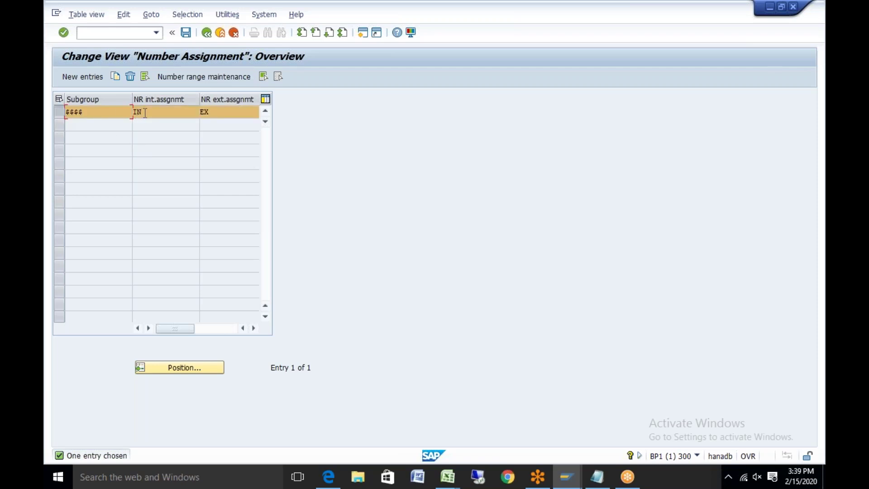
{"action": "double_click", "coordinate": [84, 112]}
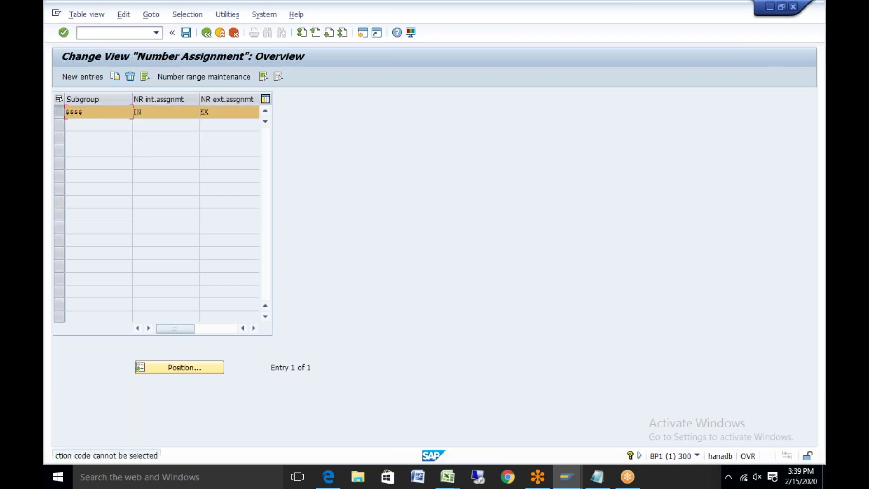
{"action": "left_click", "coordinate": [194, 78]}
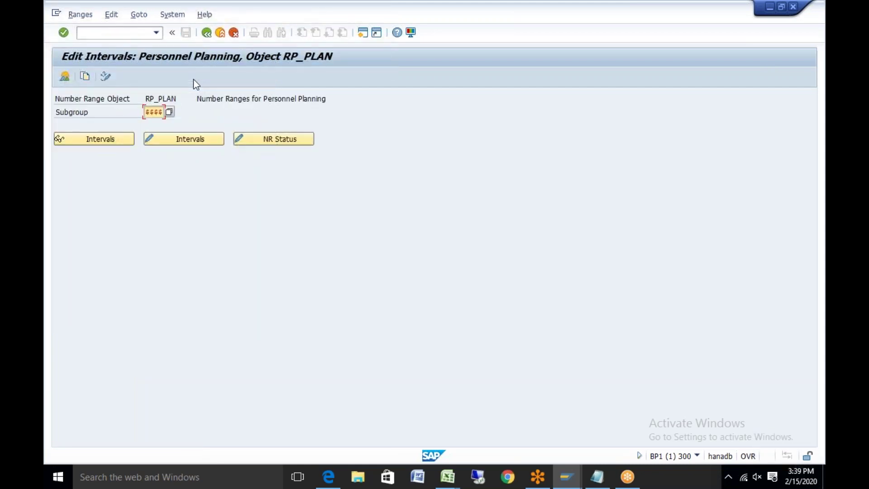
- Open the RP_PLAN number range intervals for editing, examine the IN interval's status, and leave the interval screen
{"action": "left_click", "coordinate": [189, 137]}
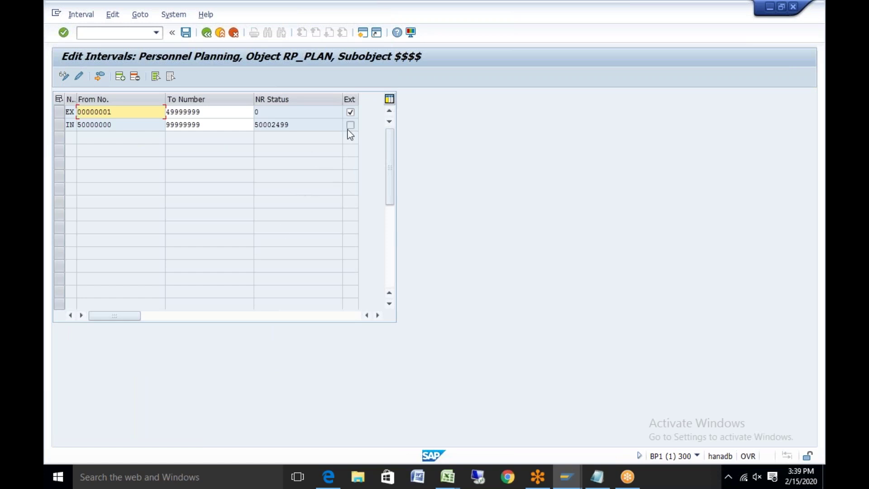
{"action": "left_click", "coordinate": [286, 125]}
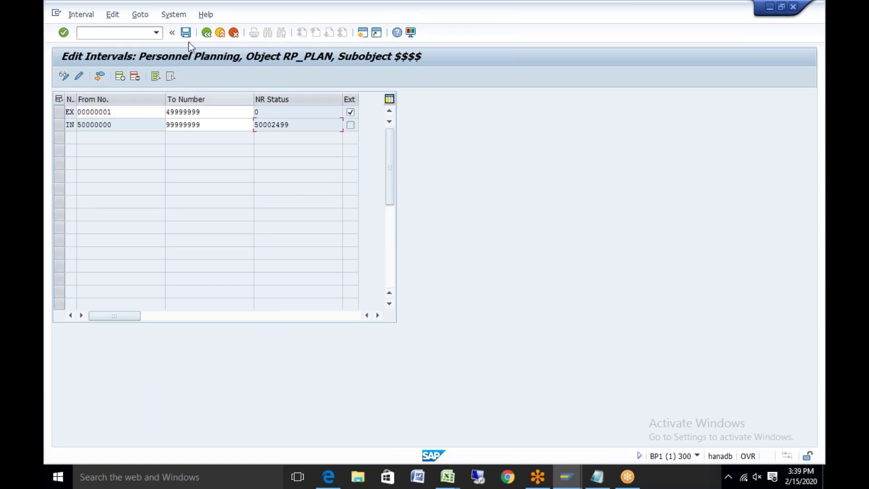
{"action": "left_click", "coordinate": [157, 34]}
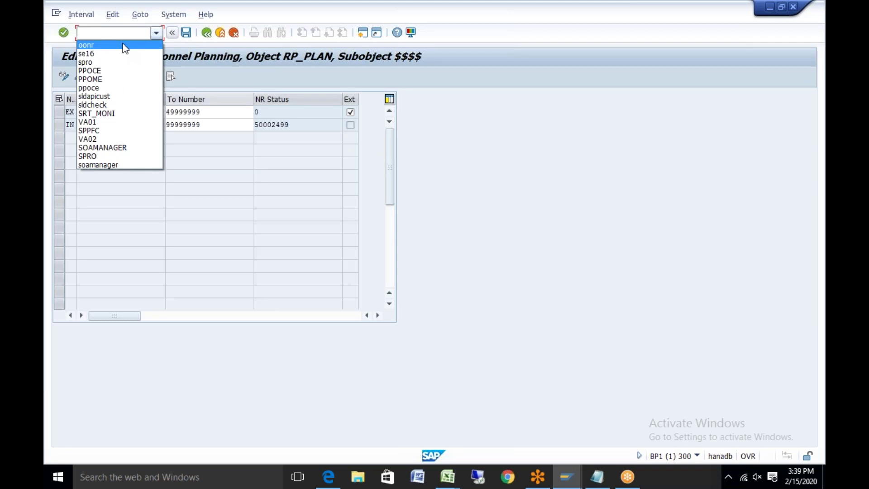
{"action": "left_click", "coordinate": [205, 36]}
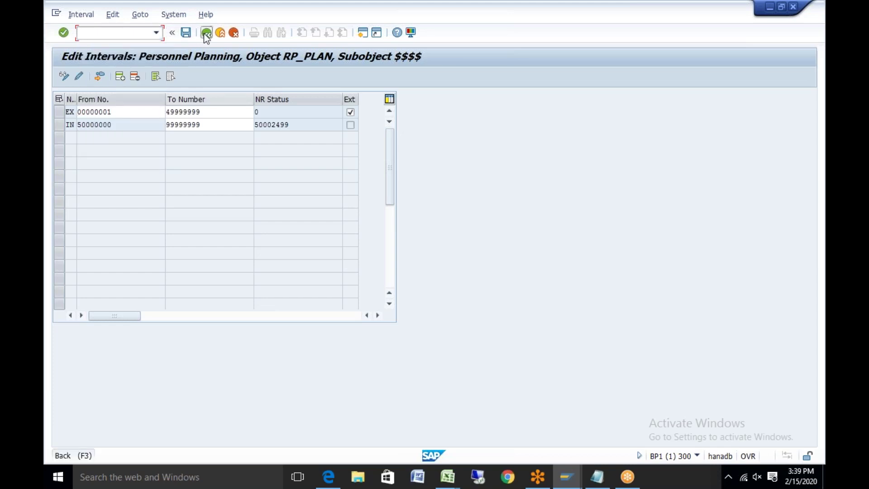
{"action": "left_click", "coordinate": [206, 34]}
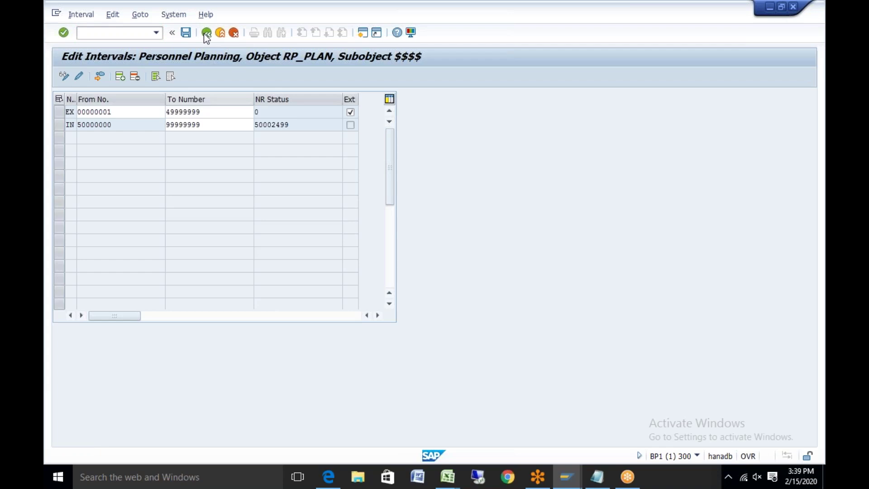
- Leave the number range screens and run transaction nwbc to open the NetWeaver Business Client home page in a maximized window
{"action": "left_click", "coordinate": [207, 33]}
{"action": "left_click", "coordinate": [207, 34]}
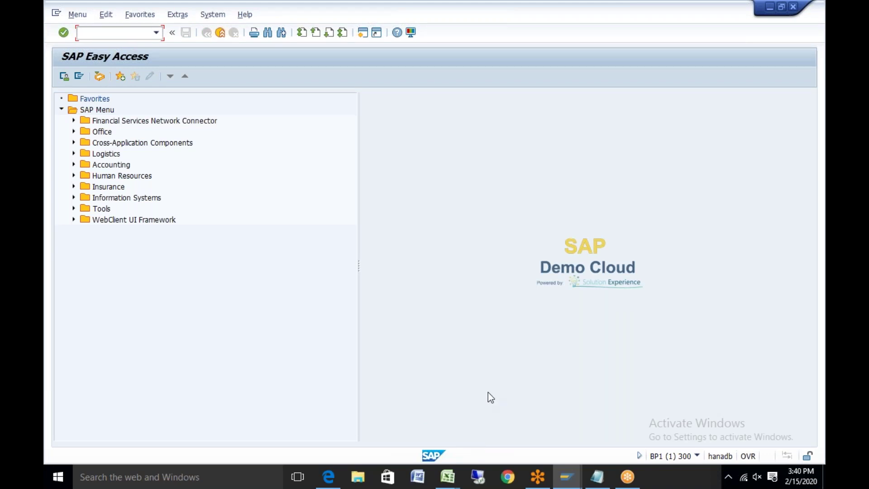
{"action": "type", "text": "nwbc"}
{"action": "key", "text": "Return"}
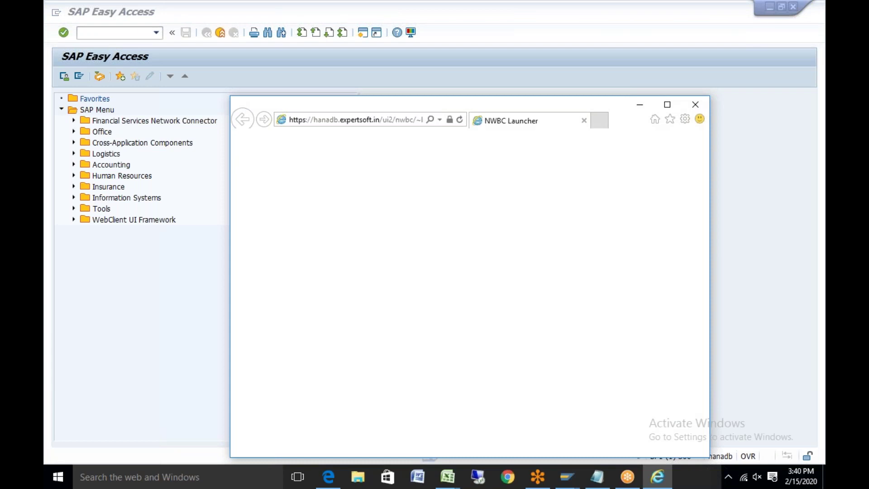
{"action": "left_click", "coordinate": [667, 105]}
{"action": "left_click", "coordinate": [126, 97]}
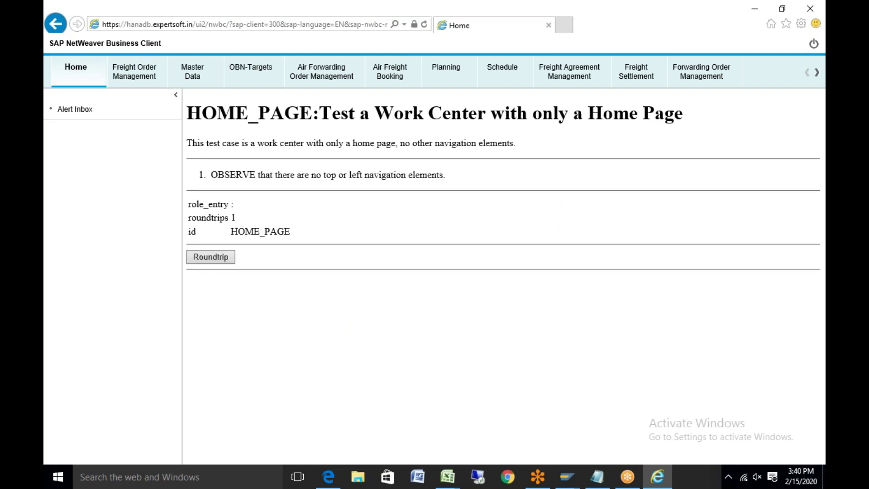
{"action": "left_click", "coordinate": [451, 76]}
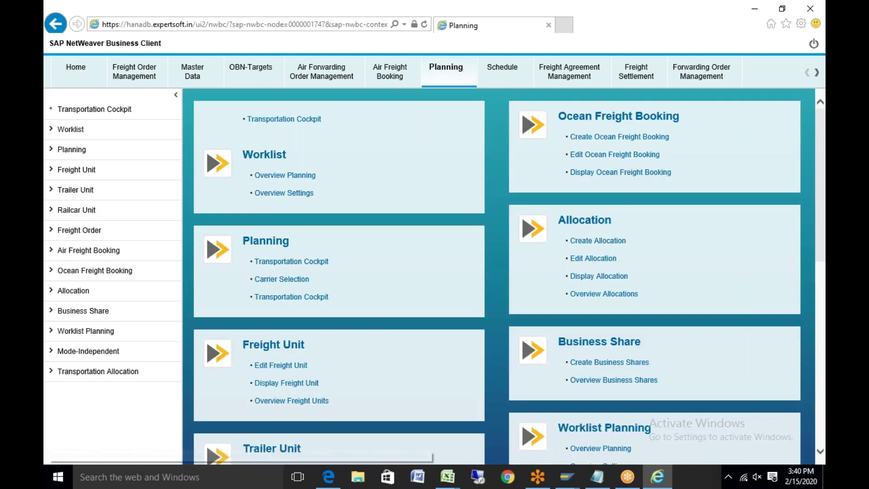
{"action": "left_click", "coordinate": [298, 365]}
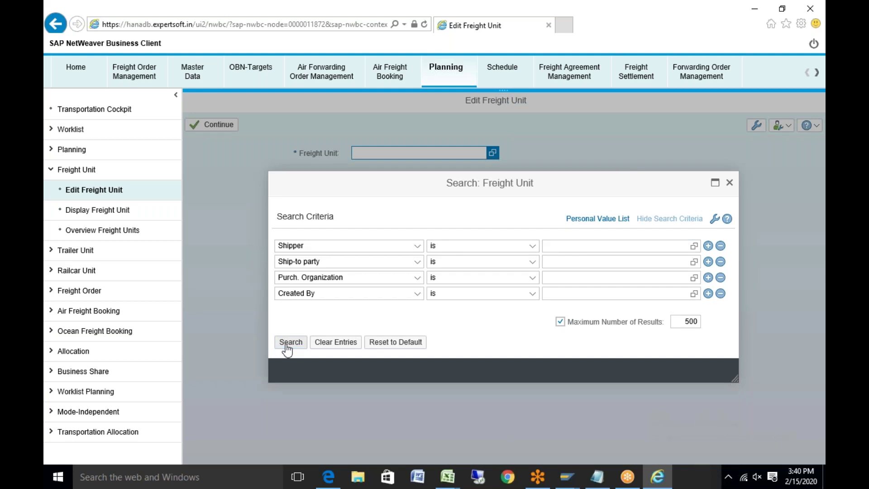
{"action": "left_click", "coordinate": [289, 343]}
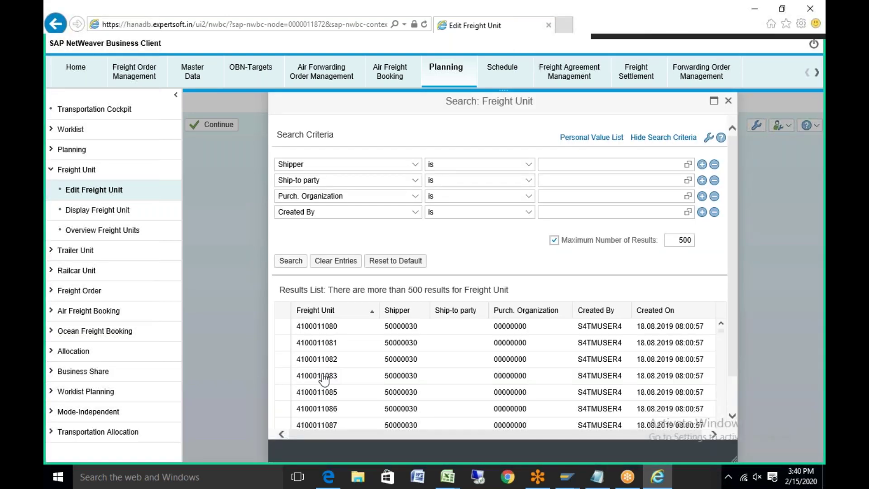
{"action": "left_click", "coordinate": [324, 379]}
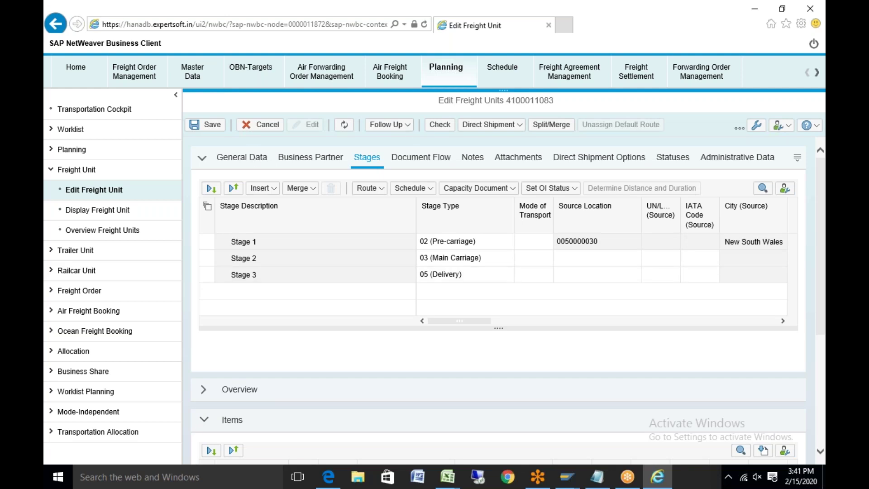
{"action": "left_click", "coordinate": [242, 157]}
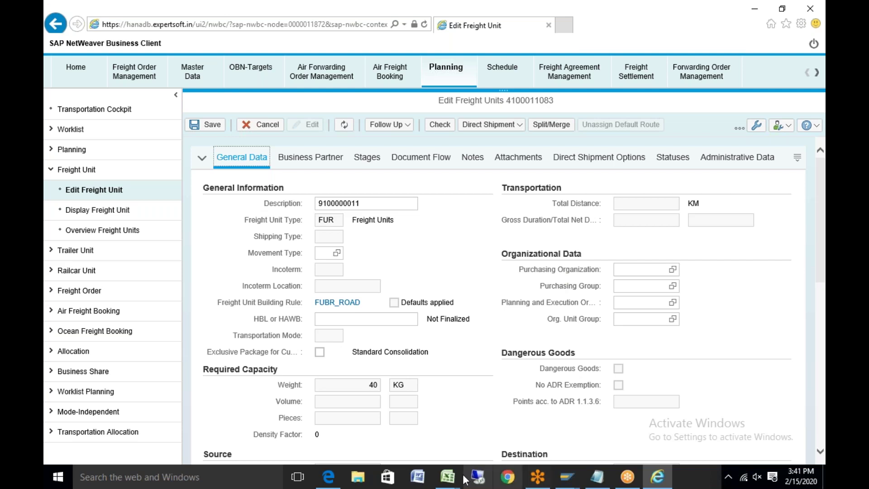
- Switch to the TM test data 1809 workbook in Excel and copy the Porg ID 50002480
{"action": "mouse_move", "coordinate": [453, 479]}
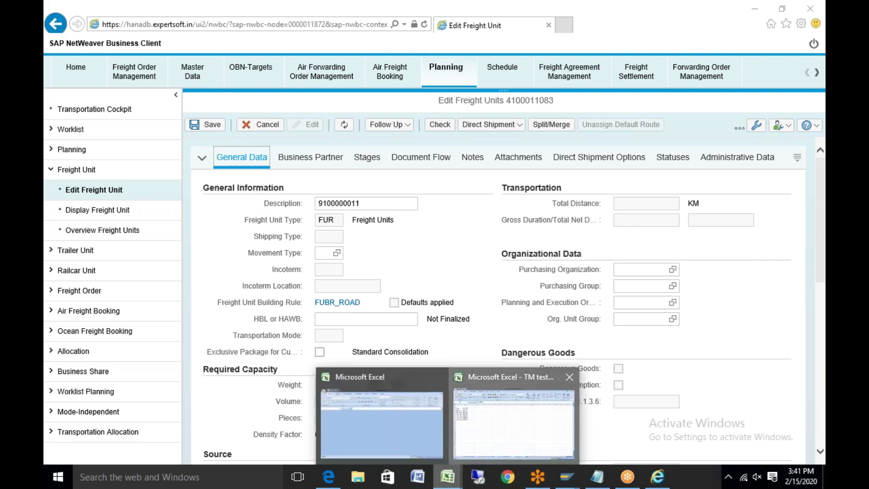
{"action": "left_click", "coordinate": [493, 421]}
{"action": "left_click", "coordinate": [119, 135]}
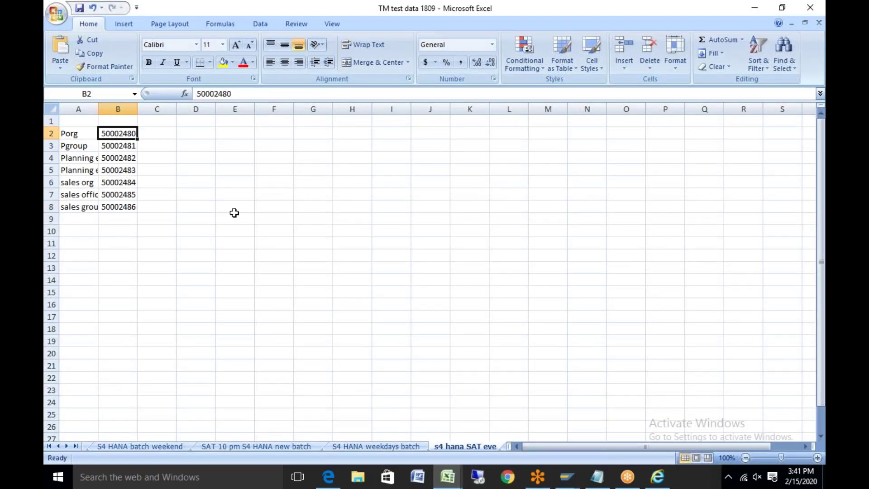
{"action": "key", "text": "ctrl+c"}
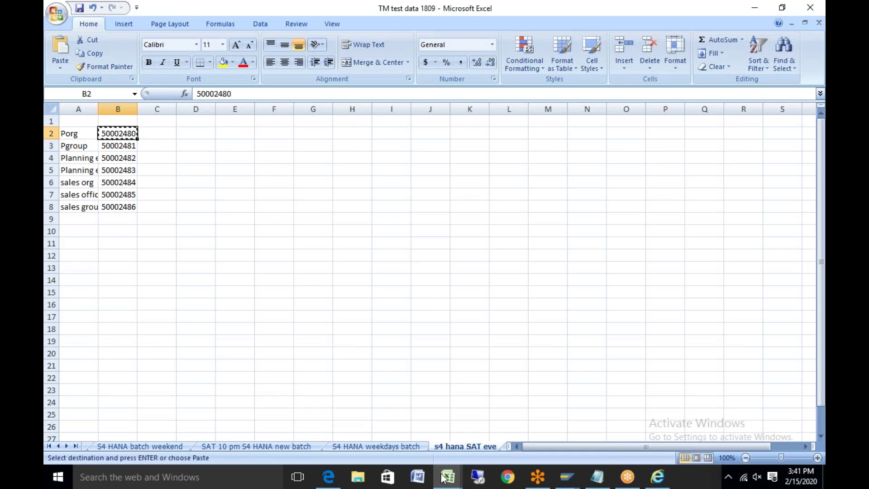
{"action": "mouse_move", "coordinate": [447, 478]}
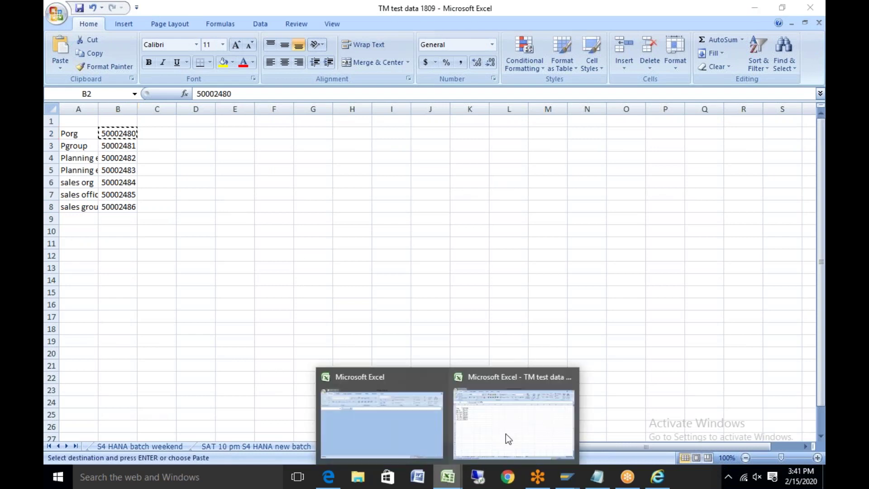
- Return to the freight unit in Internet Explorer and search purchasing organizations by organization unit ID 50002480, allowing clipboard access
{"action": "left_click", "coordinate": [658, 477]}
{"action": "left_click", "coordinate": [674, 271]}
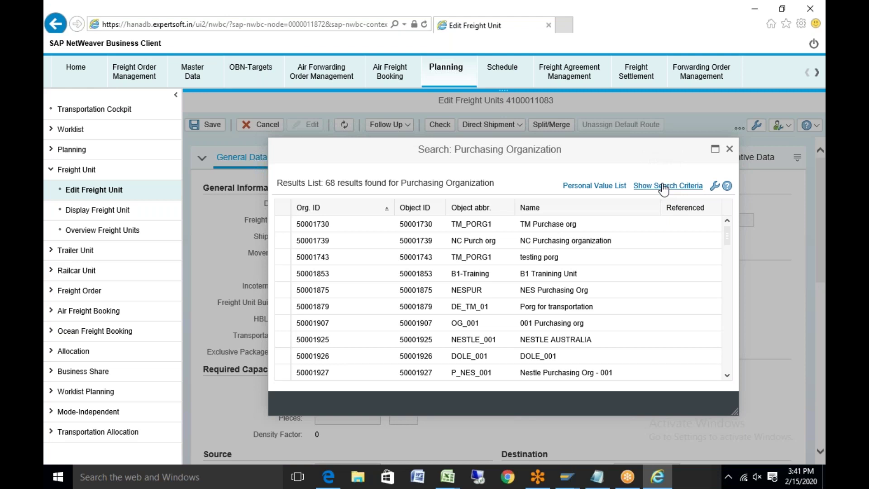
{"action": "left_click", "coordinate": [663, 189]}
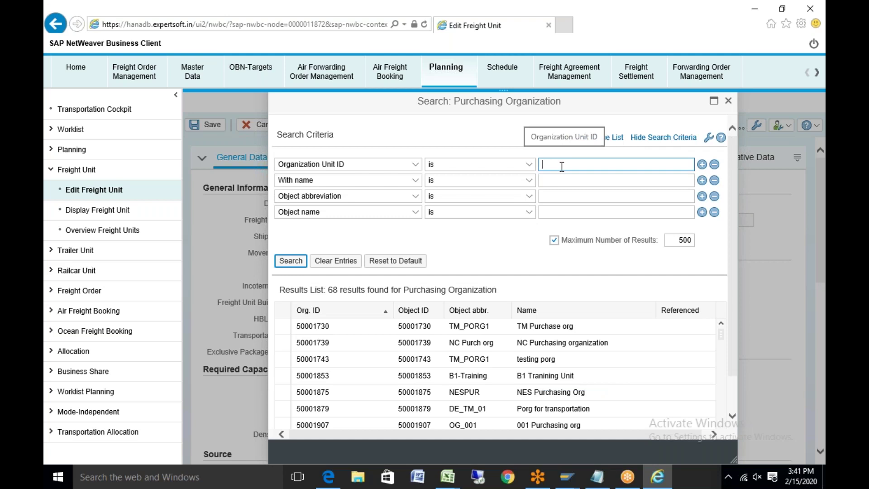
{"action": "key", "text": "ctrl+v"}
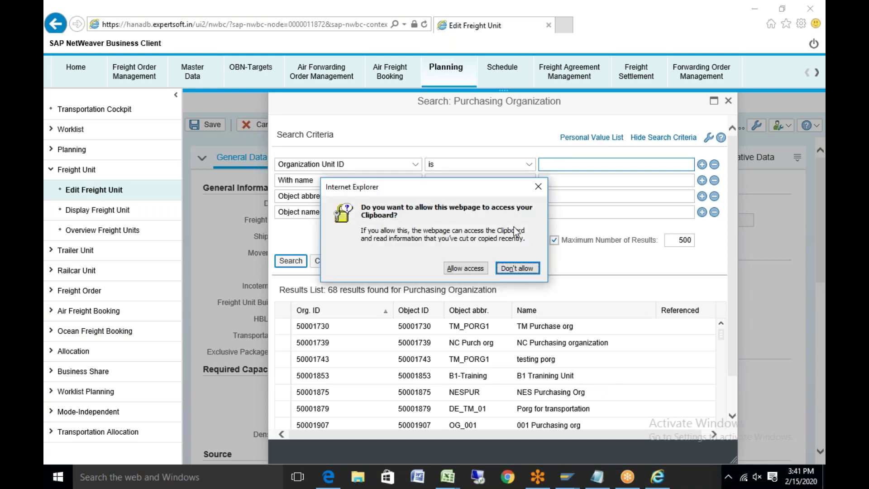
{"action": "left_click", "coordinate": [476, 268]}
{"action": "key", "text": "BackSpace"}
{"action": "key", "text": "ctrl+v"}
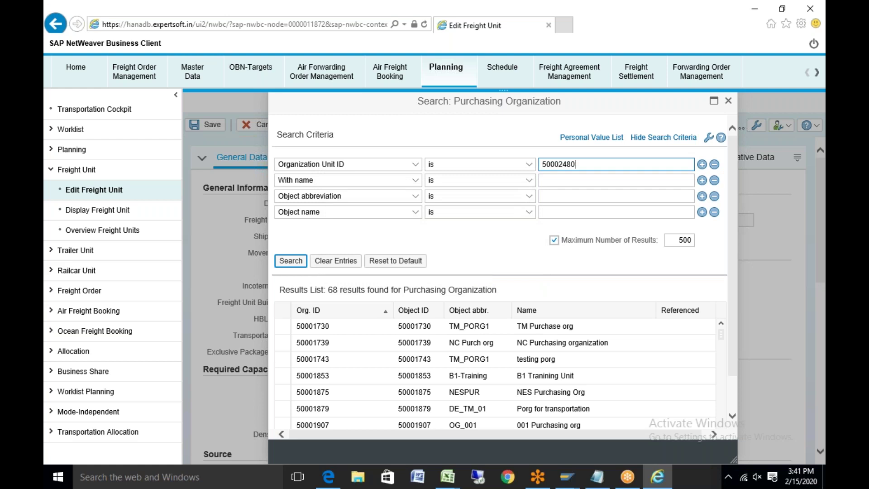
{"action": "left_click", "coordinate": [291, 262]}
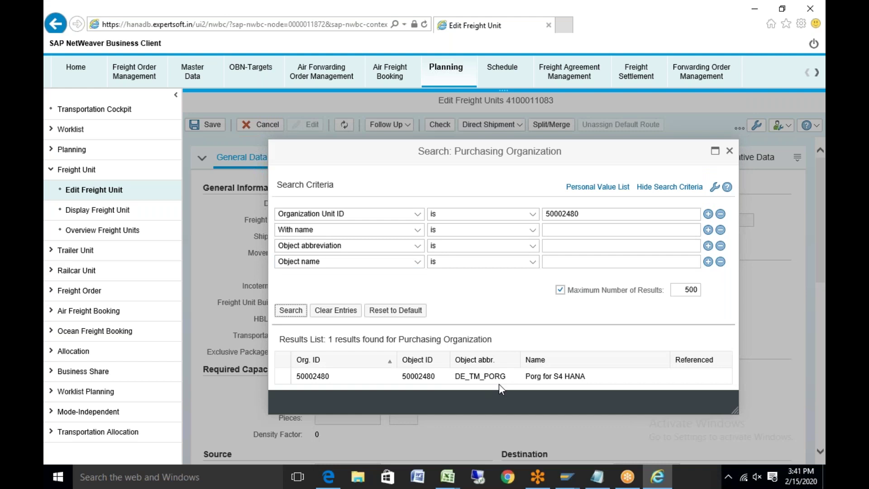
- Set the freight unit's purchasing organization to 50002480 and its purchasing group to 50002481
{"action": "left_click", "coordinate": [477, 379]}
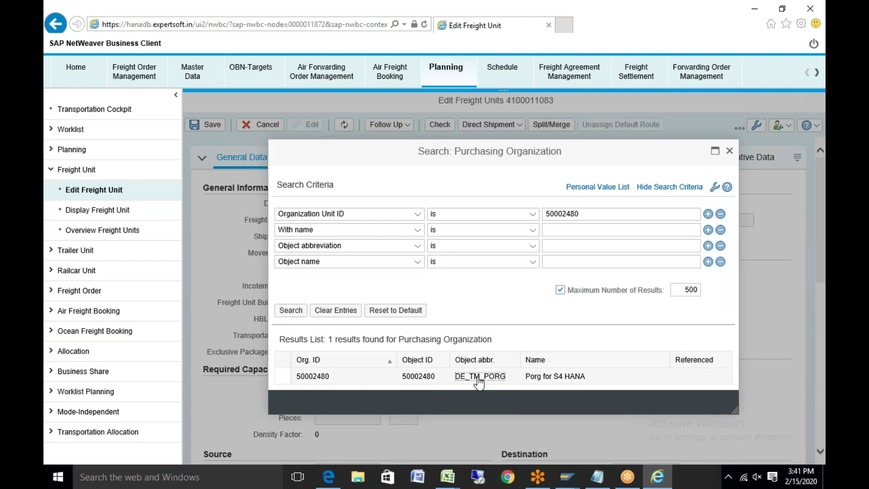
{"action": "double_click", "coordinate": [480, 378]}
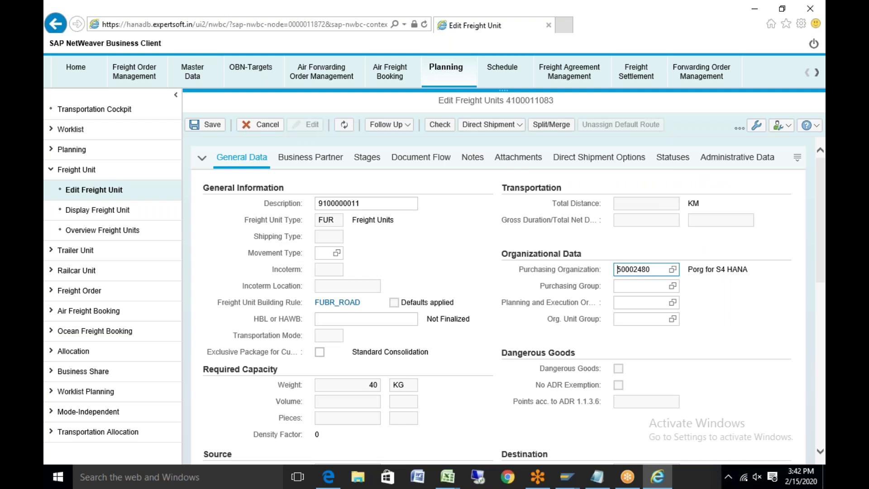
{"action": "left_click", "coordinate": [674, 287]}
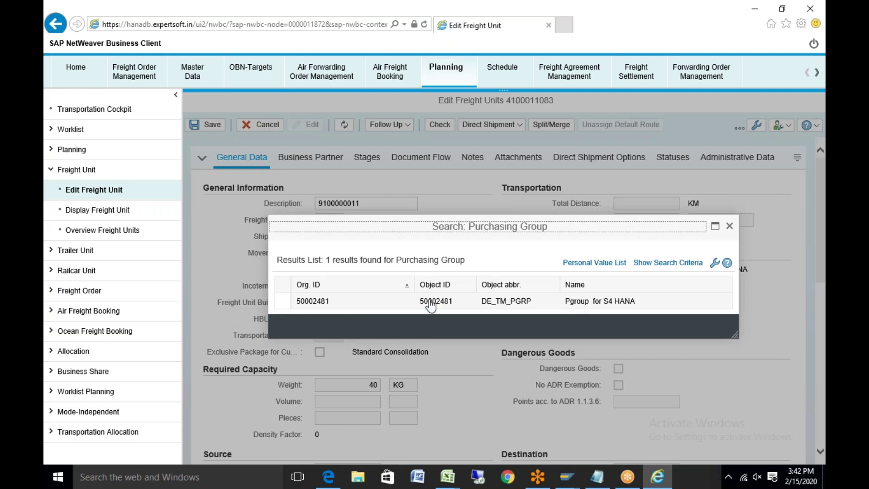
{"action": "left_click", "coordinate": [326, 304]}
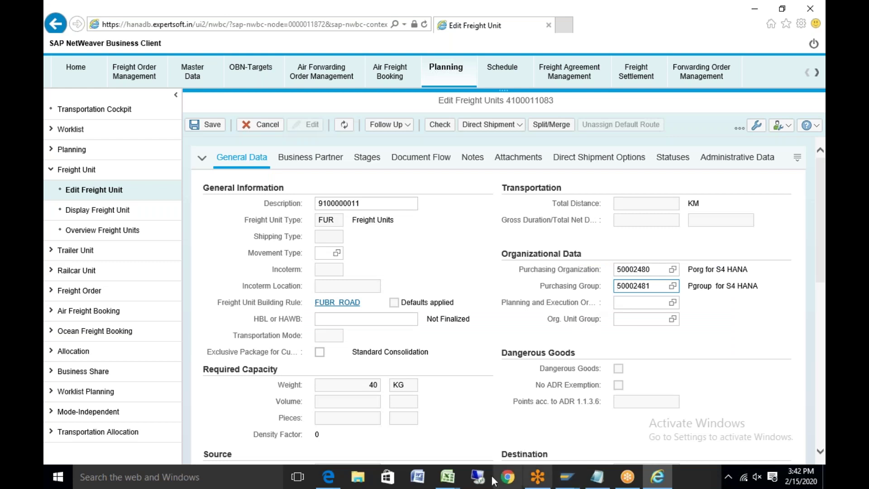
- Switch to the TM test data 1809 workbook in Excel and copy the planning execution organization ID 50002482
{"action": "mouse_move", "coordinate": [448, 477]}
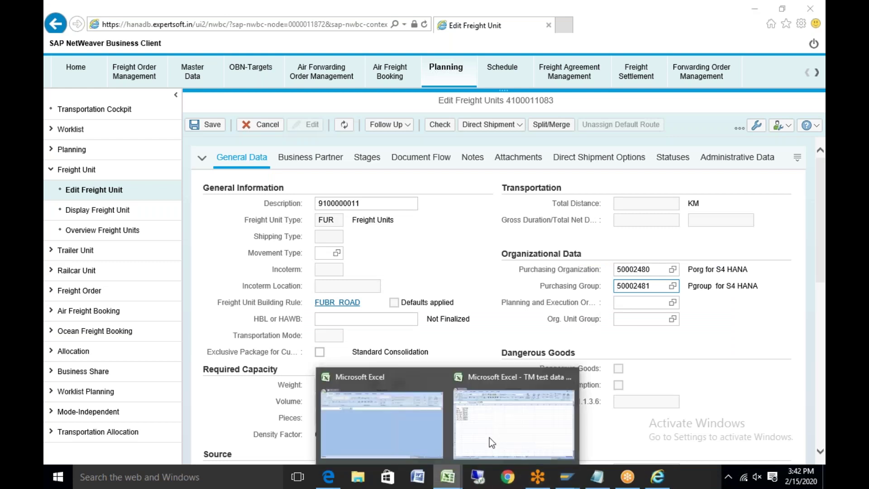
{"action": "left_click", "coordinate": [492, 442]}
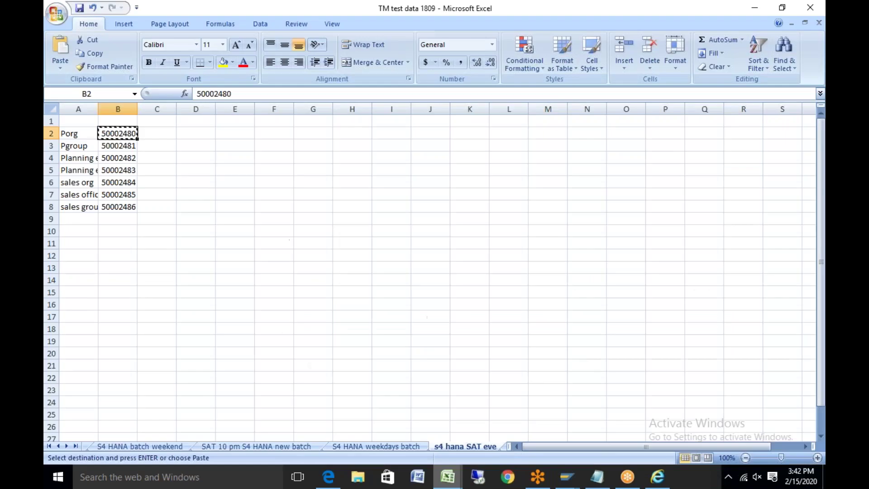
{"action": "left_click", "coordinate": [117, 159]}
{"action": "key", "text": "ctrl+c"}
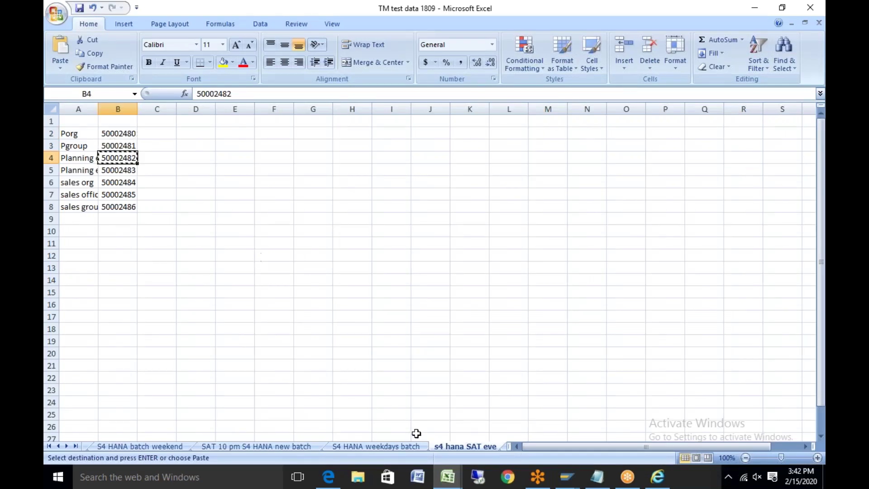
{"action": "mouse_move", "coordinate": [444, 482]}
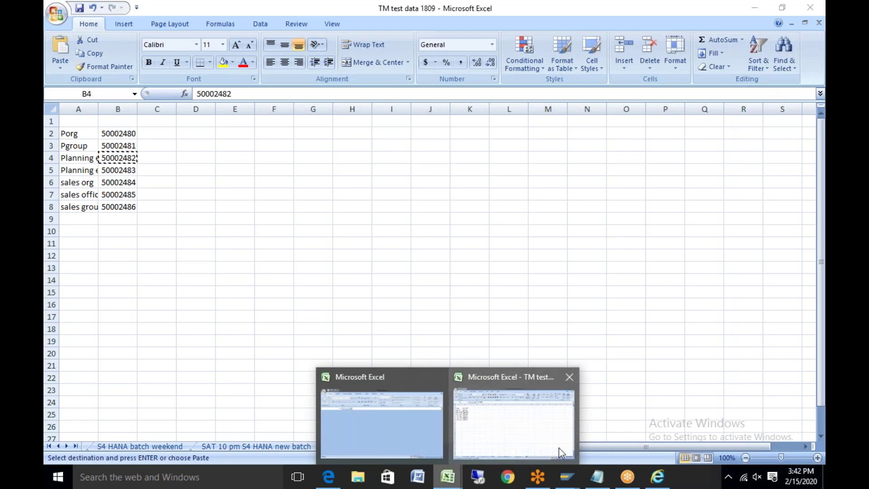
- Back in the freight unit, set the planning and execution organization to 50002482 by ID search and the org. unit group to 50002483
{"action": "left_click", "coordinate": [657, 477]}
{"action": "left_click", "coordinate": [663, 303]}
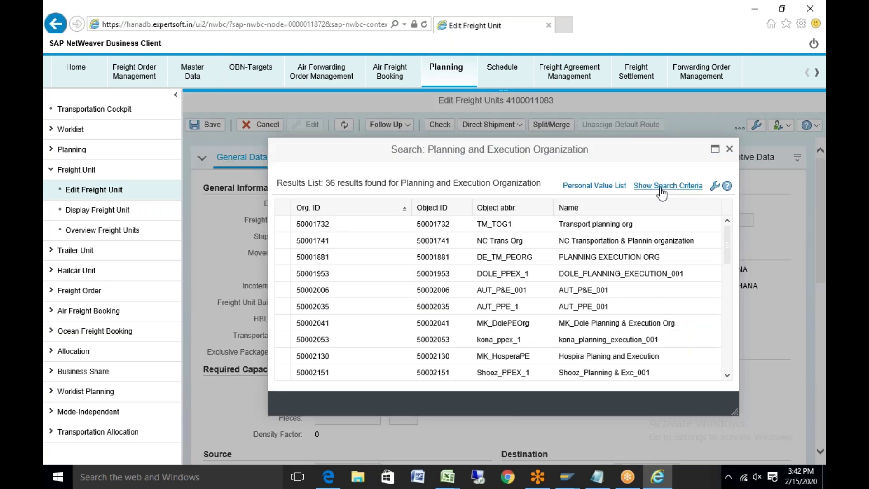
{"action": "left_click", "coordinate": [663, 186]}
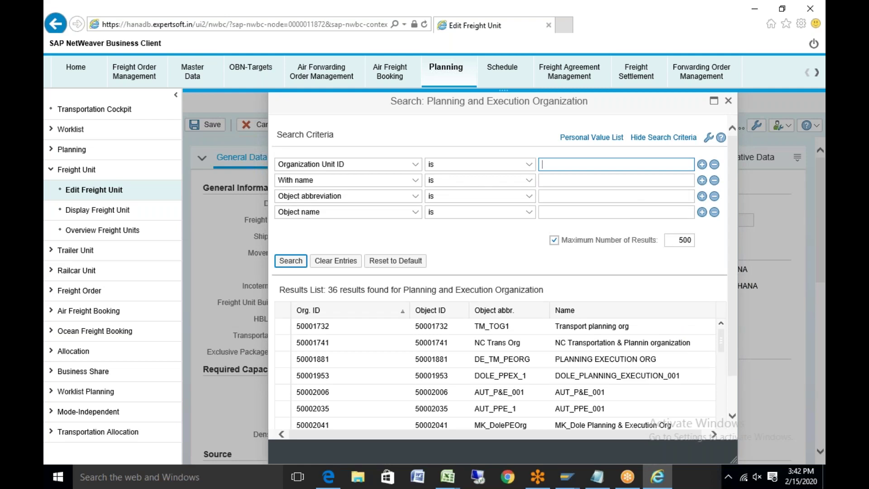
{"action": "key", "text": "ctrl+v"}
{"action": "left_click", "coordinate": [297, 264]}
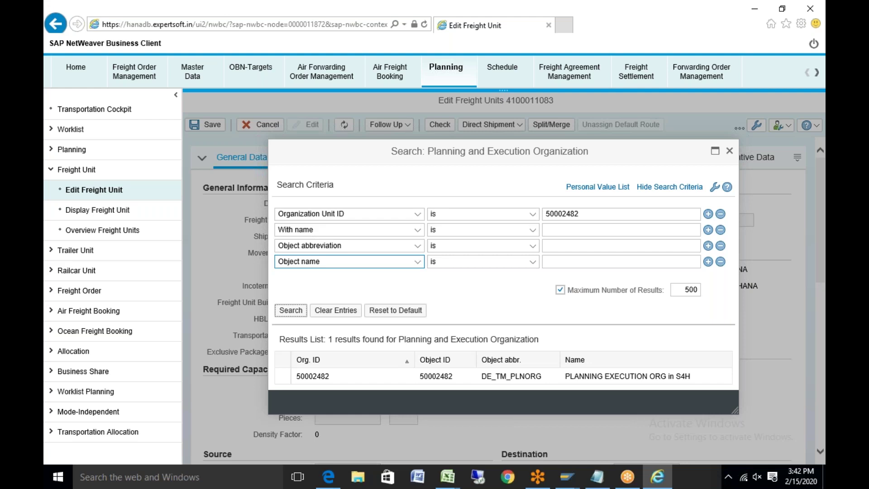
{"action": "left_click", "coordinate": [317, 377]}
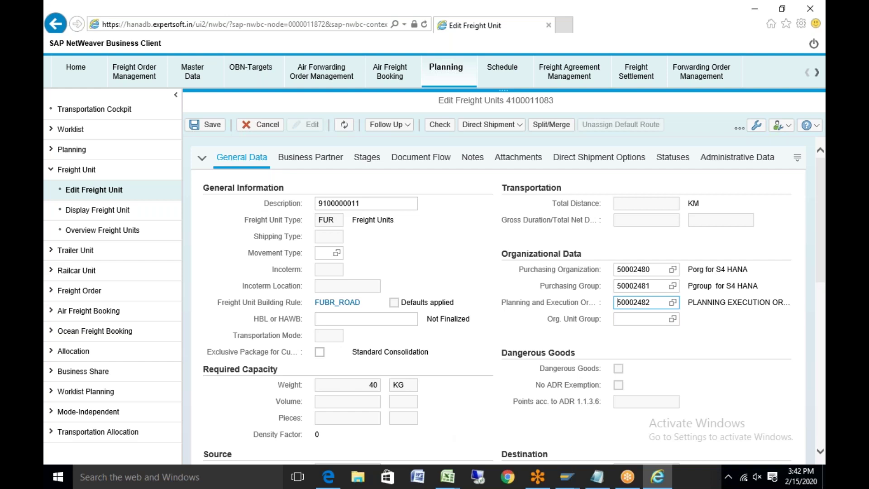
{"action": "left_click", "coordinate": [673, 320]}
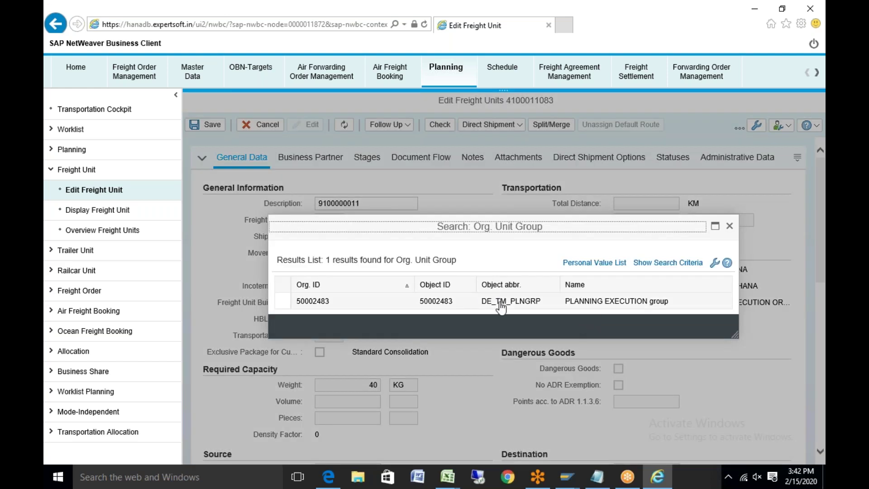
{"action": "left_click", "coordinate": [549, 310]}
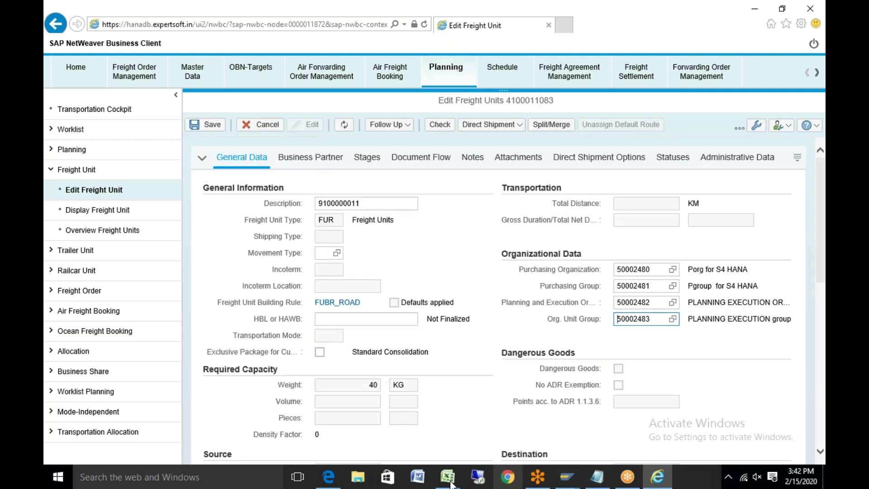
- Check the planning execution group's ID in the TM test data 1809 workbook in Excel
{"action": "mouse_move", "coordinate": [449, 484]}
{"action": "left_click", "coordinate": [541, 410]}
{"action": "key", "text": "ctrl+c"}
{"action": "left_click", "coordinate": [129, 172]}
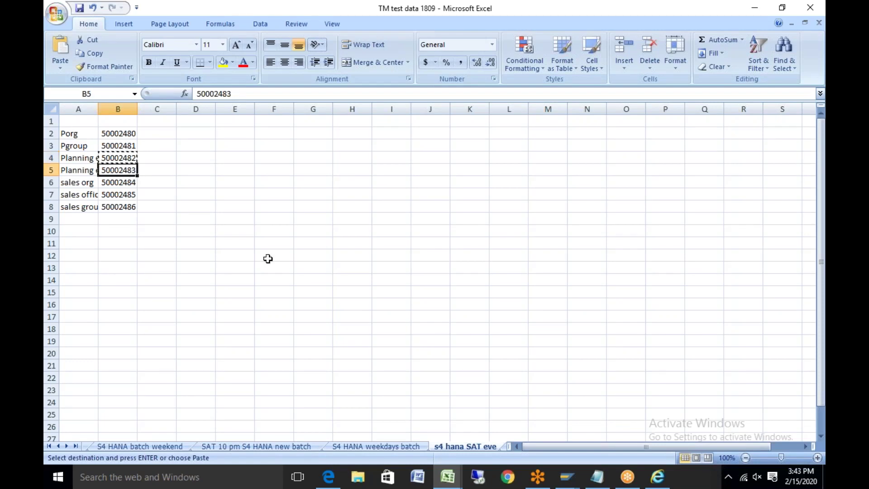
- Return to Internet Explorer, leave the freight unit without saving its changes, and open the Freight Order Management work center
{"action": "left_click", "coordinate": [453, 479]}
{"action": "left_click", "coordinate": [658, 477]}
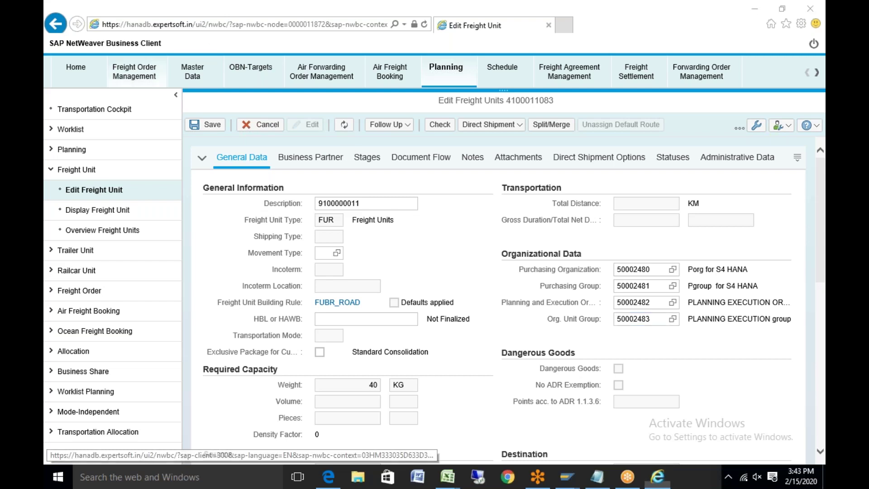
{"action": "left_click", "coordinate": [134, 73]}
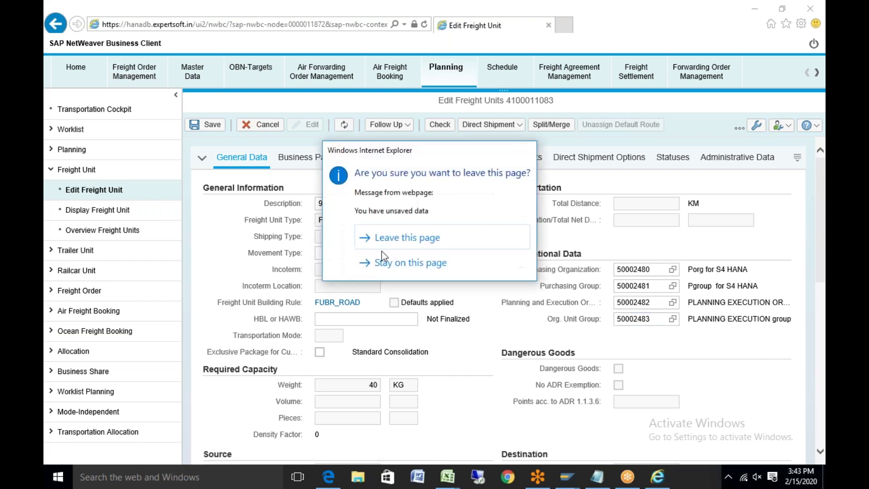
{"action": "left_click", "coordinate": [427, 236]}
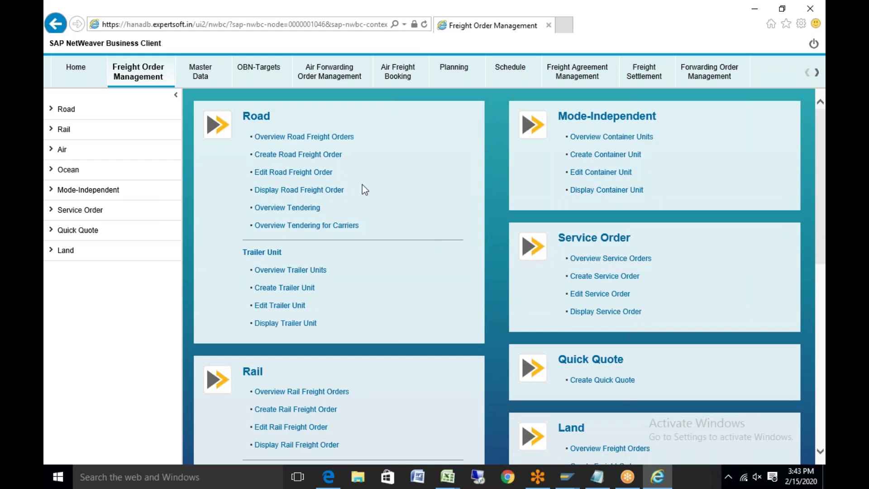
- Search the road freight orders and open the fourth listed order in edit mode
{"action": "left_click", "coordinate": [327, 175]}
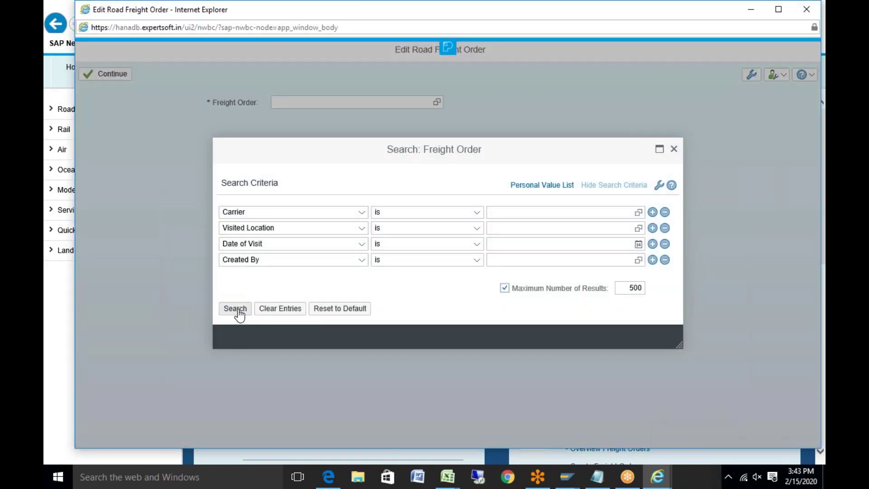
{"action": "left_click", "coordinate": [235, 309]}
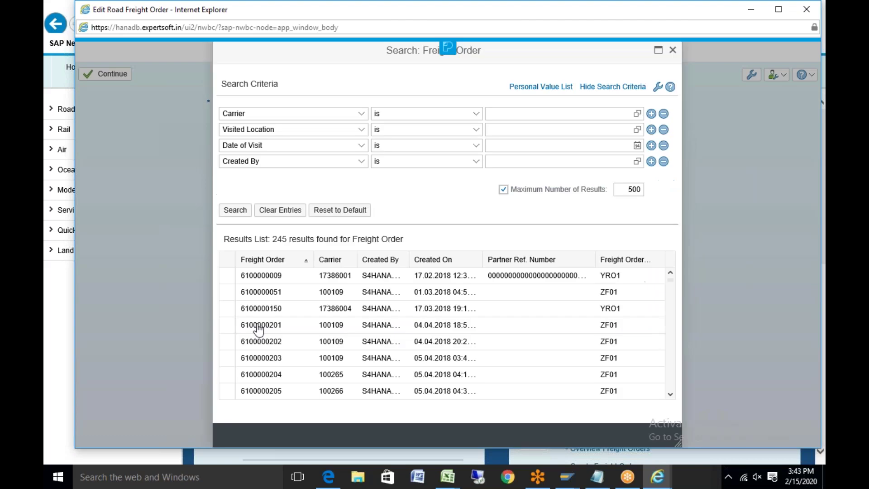
{"action": "left_click", "coordinate": [258, 324]}
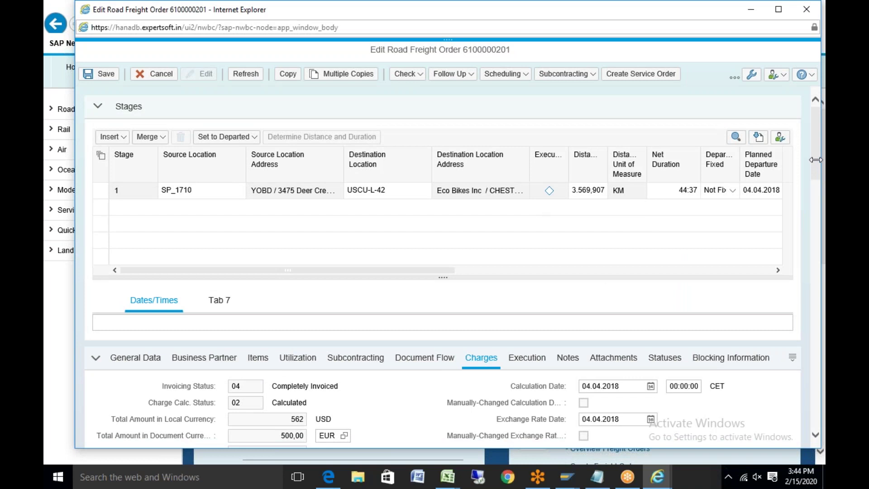
- Examine the organizational data in the road freight order's general data, and close the order's window
{"action": "scroll", "coordinate": [814, 191], "scroll_direction": "down", "scroll_amount": 4}
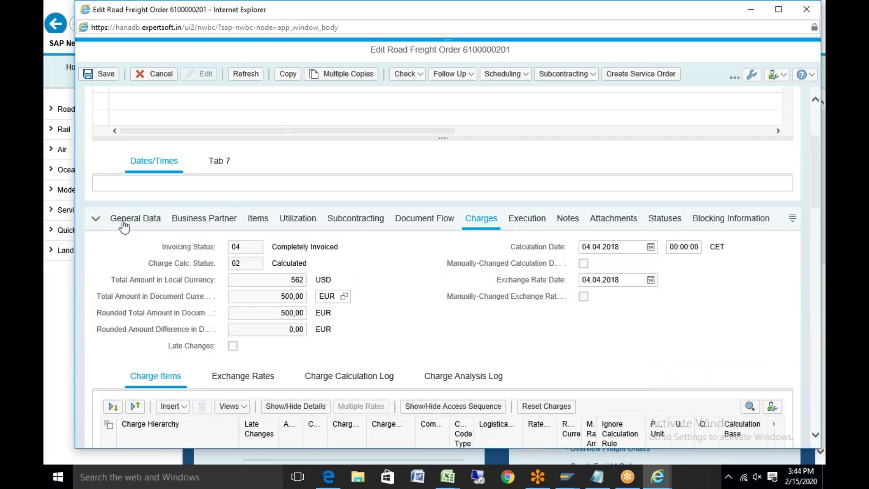
{"action": "left_click", "coordinate": [124, 225]}
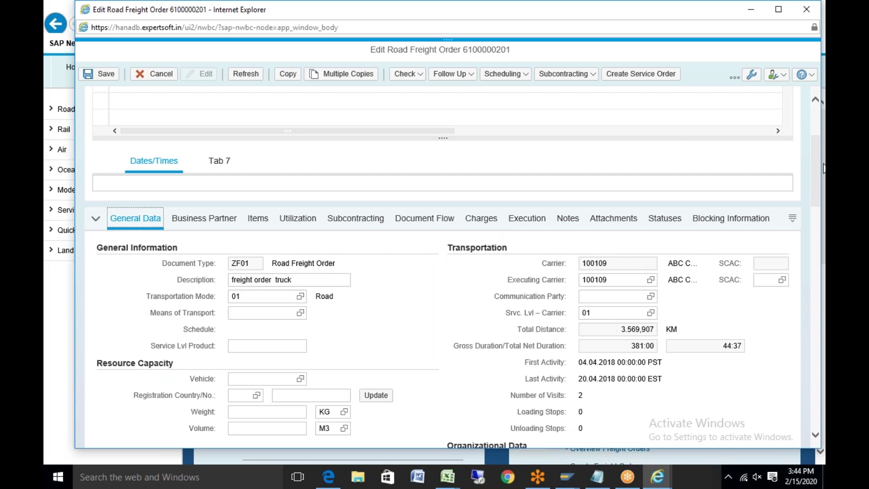
{"action": "left_click_drag", "start_coordinate": [814, 170], "coordinate": [815, 221]}
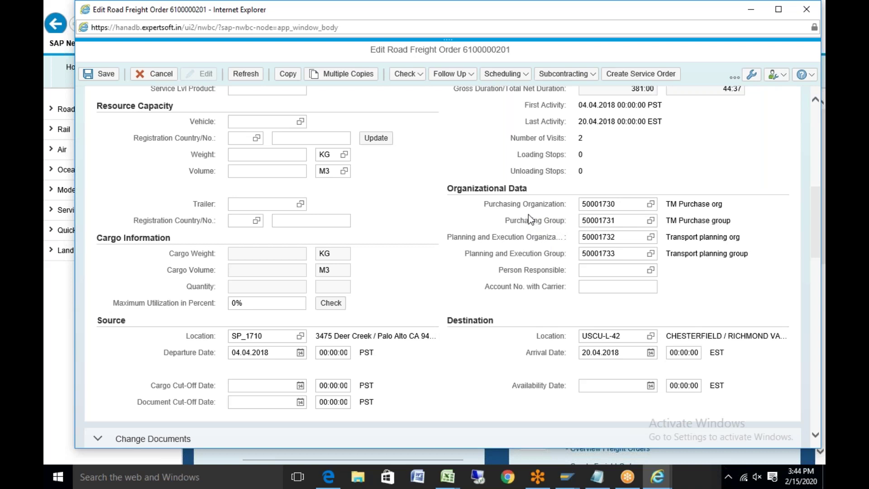
{"action": "left_click", "coordinate": [312, 138]}
{"action": "left_click_drag", "start_coordinate": [285, 13], "coordinate": [238, 170]}
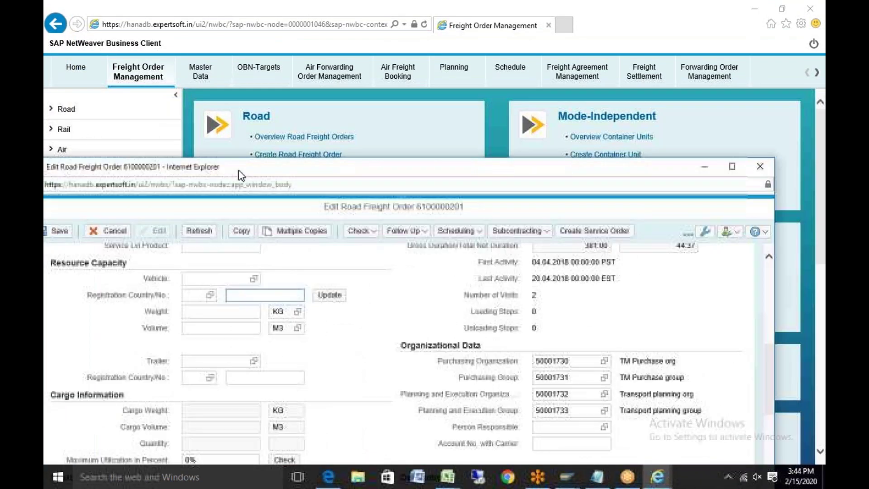
{"action": "left_click", "coordinate": [759, 167]}
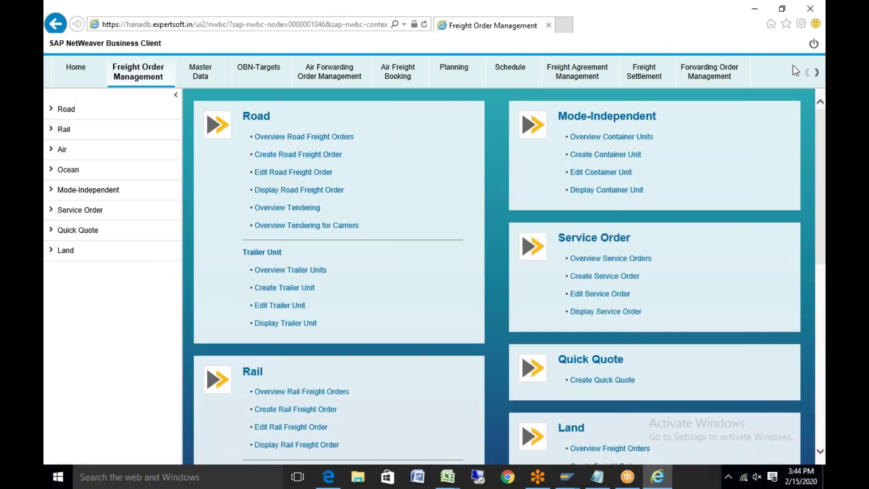
- Open the Freight Settlement work center
{"action": "left_click", "coordinate": [818, 73]}
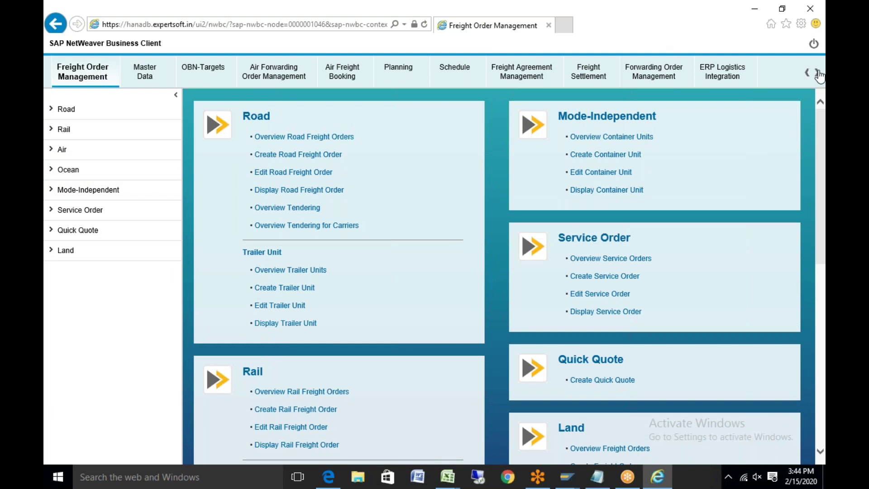
{"action": "left_click", "coordinate": [818, 72]}
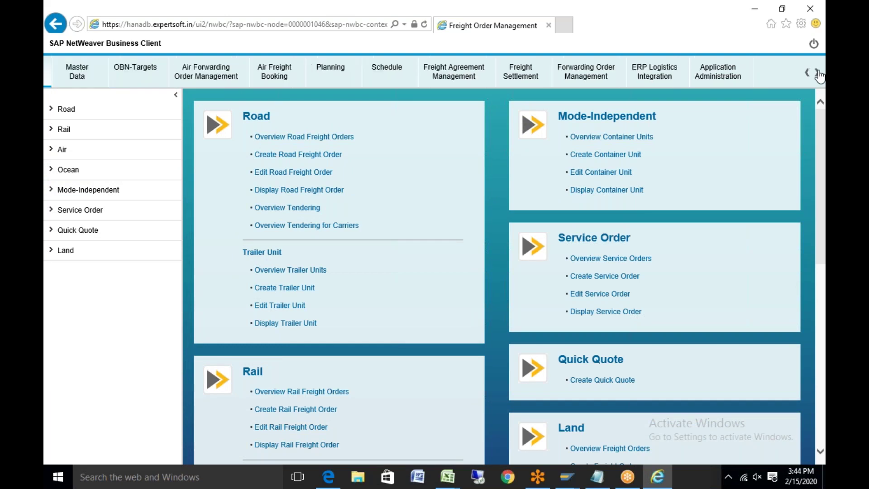
{"action": "left_click", "coordinate": [818, 73]}
{"action": "left_click", "coordinate": [818, 73]}
{"action": "left_click", "coordinate": [818, 73]}
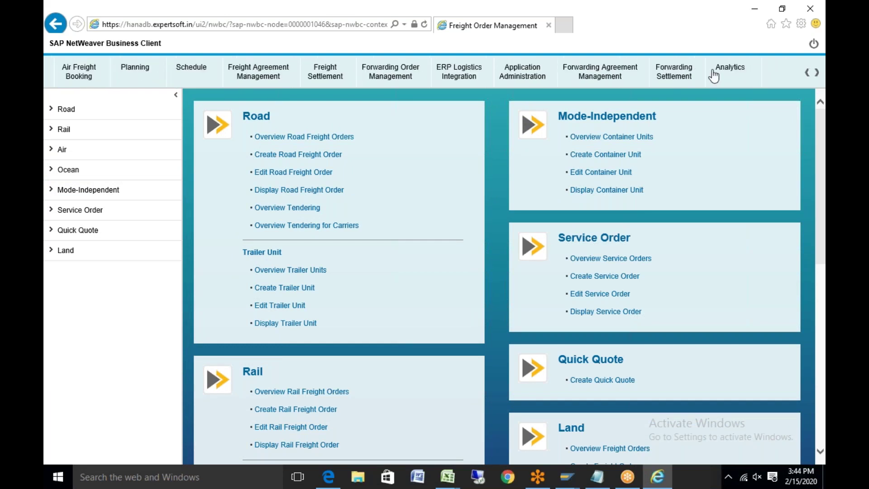
{"action": "left_click", "coordinate": [326, 78]}
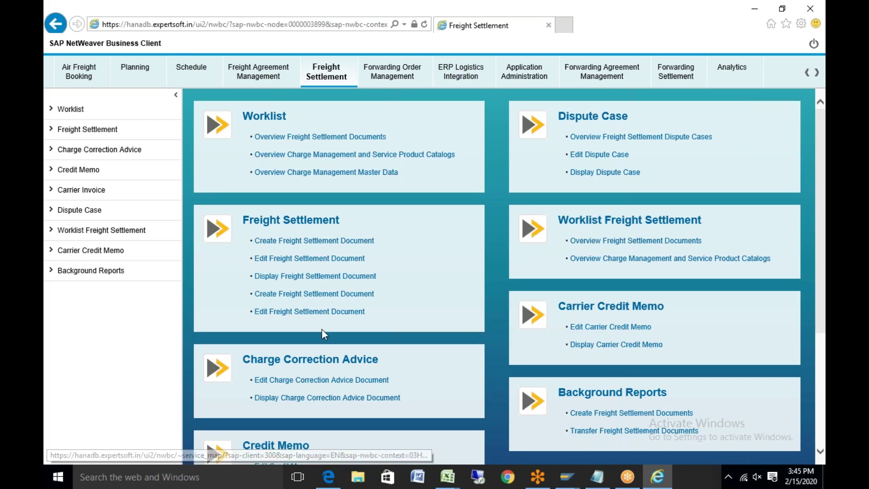
- Search the freight settlement documents and display the sixth listed one to examine its purchasing organization and purchasing group
{"action": "left_click", "coordinate": [321, 277]}
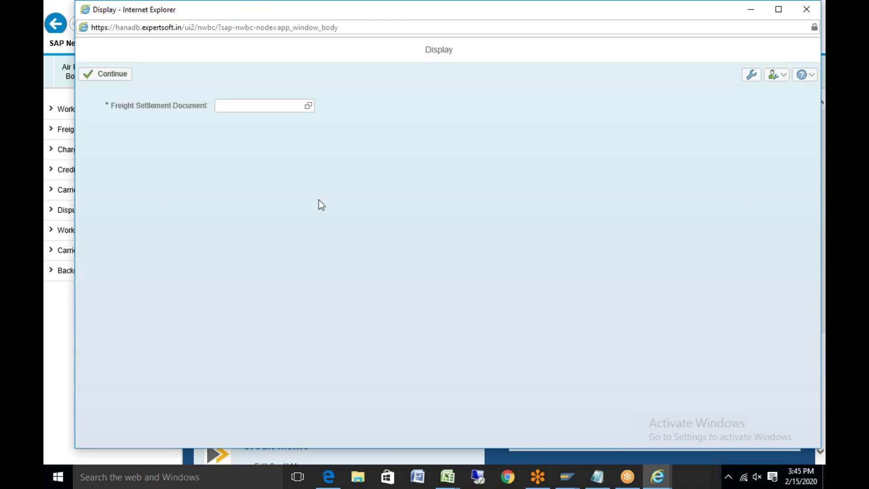
{"action": "left_click", "coordinate": [309, 109]}
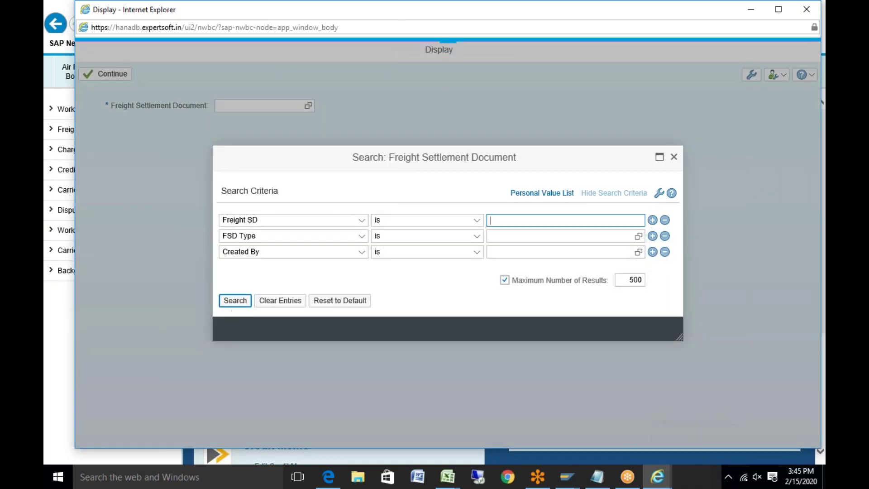
{"action": "left_click", "coordinate": [244, 299]}
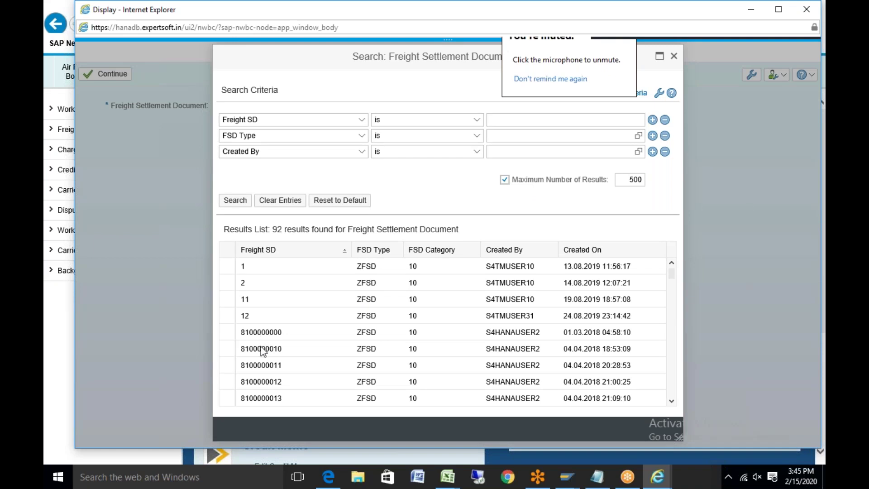
{"action": "left_click", "coordinate": [261, 352]}
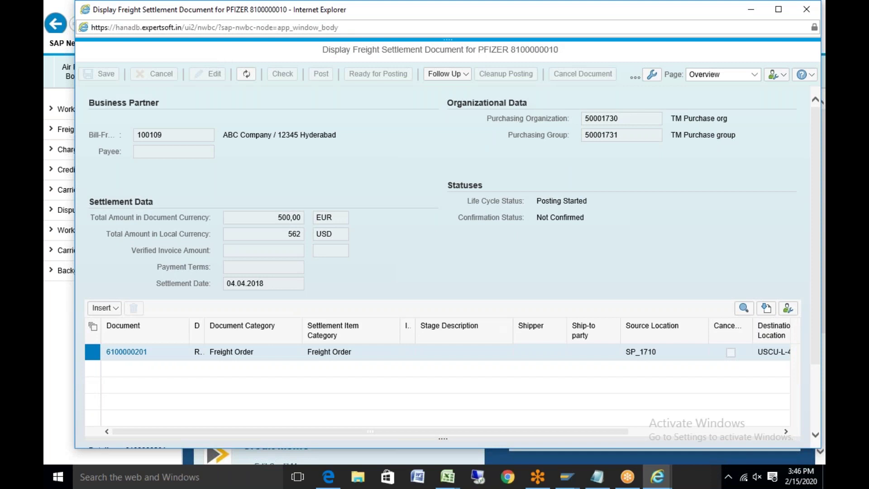
- Close the freight settlement document and start creating a forwarding order in Forwarding Order Management
{"action": "left_click", "coordinate": [399, 29]}
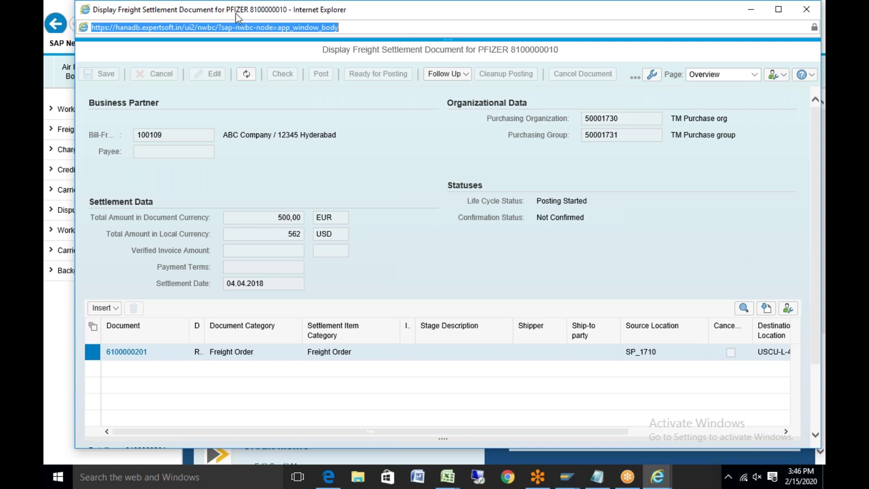
{"action": "left_click_drag", "start_coordinate": [237, 19], "coordinate": [218, 193]}
{"action": "left_click", "coordinate": [790, 187]}
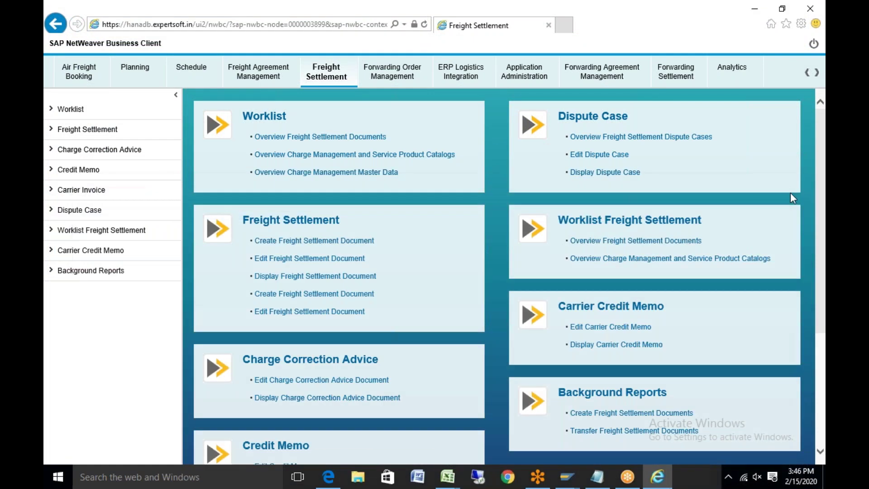
{"action": "left_click", "coordinate": [384, 73]}
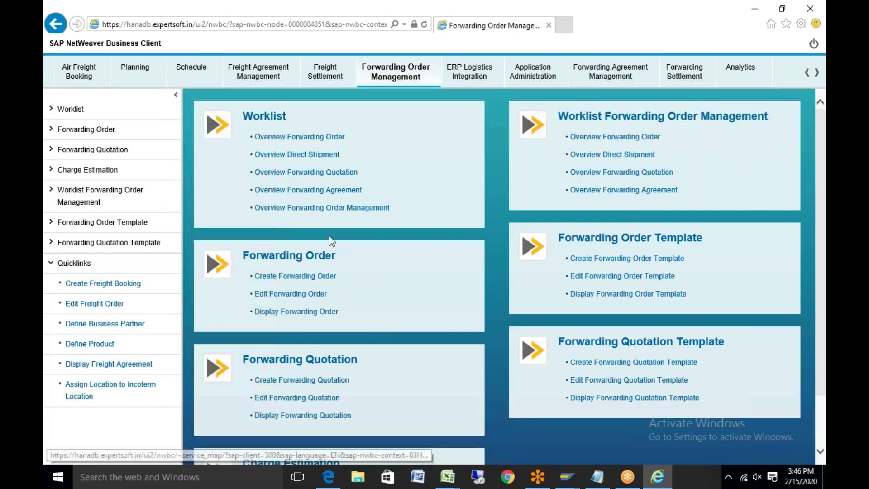
{"action": "left_click", "coordinate": [310, 277]}
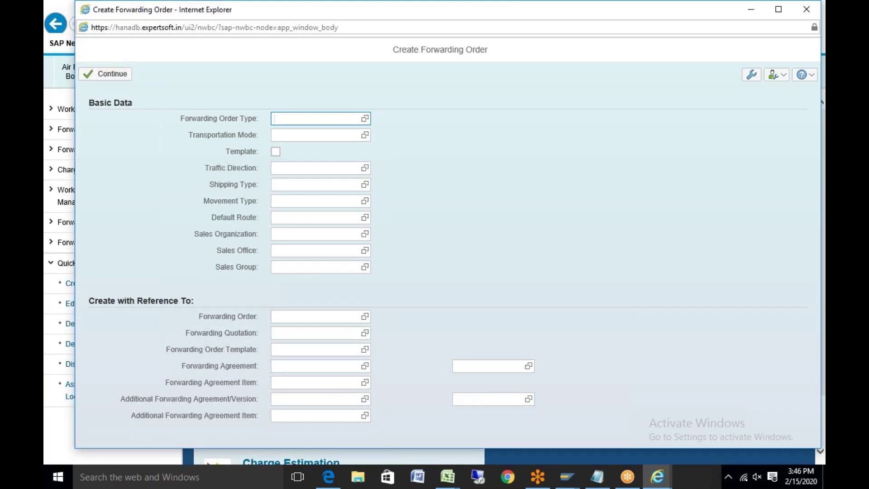
- Copy the sales organization ID 50002484 from the TM test data 1809 workbook in Excel and return to the Create Forwarding Order window in Internet Explorer
{"action": "left_click", "coordinate": [447, 479]}
{"action": "left_click", "coordinate": [514, 423]}
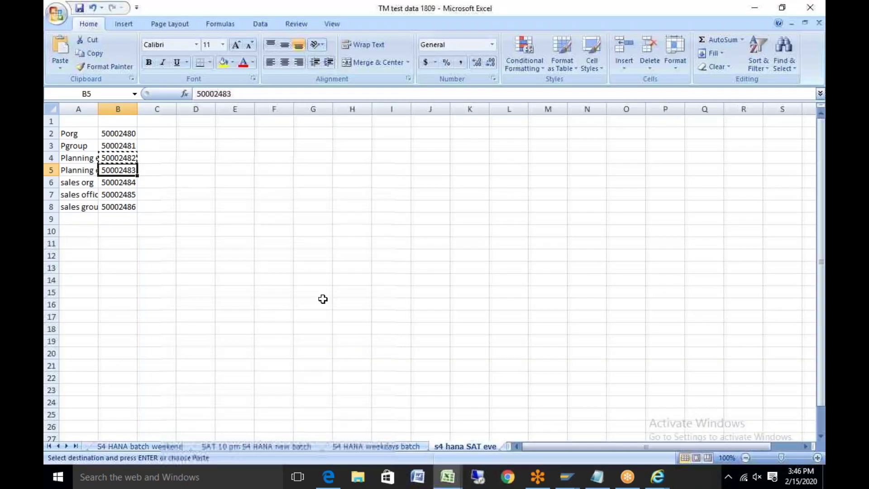
{"action": "key", "text": "Down"}
{"action": "key", "text": "ctrl+c"}
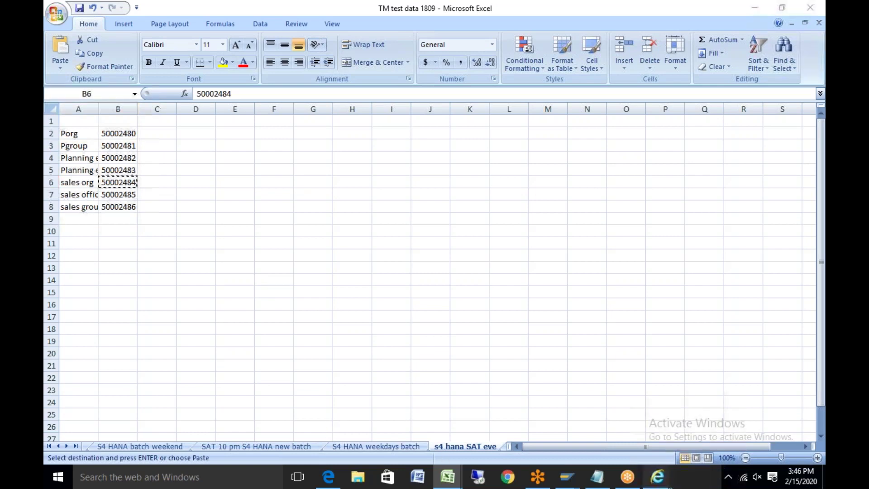
{"action": "left_click", "coordinate": [657, 476]}
{"action": "left_click", "coordinate": [724, 430]}
{"action": "left_click", "coordinate": [355, 317]}
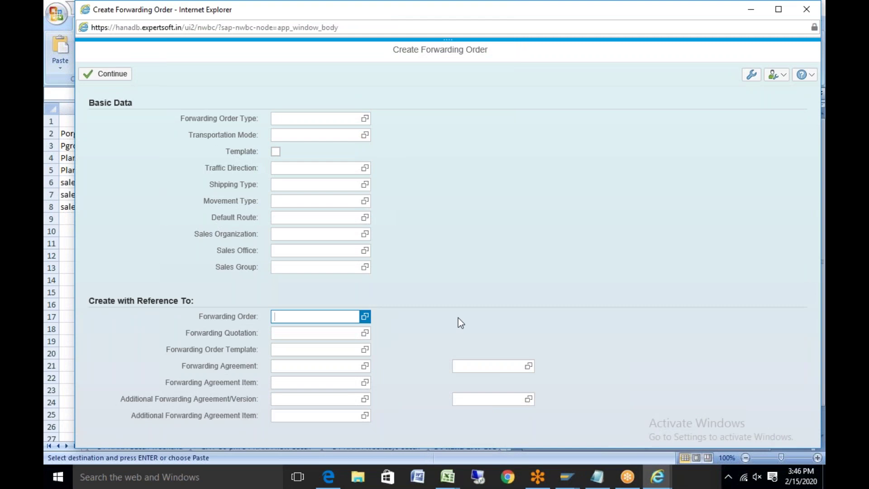
{"action": "key", "text": "F4"}
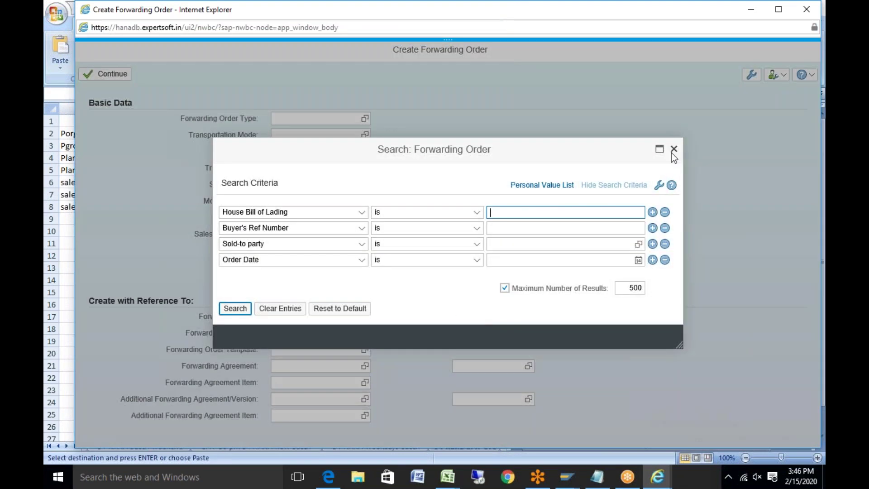
{"action": "key", "text": "Escape"}
- Set the forwarding order's sales organization to 50002484 by searching for its organization unit ID
{"action": "left_click", "coordinate": [358, 235]}
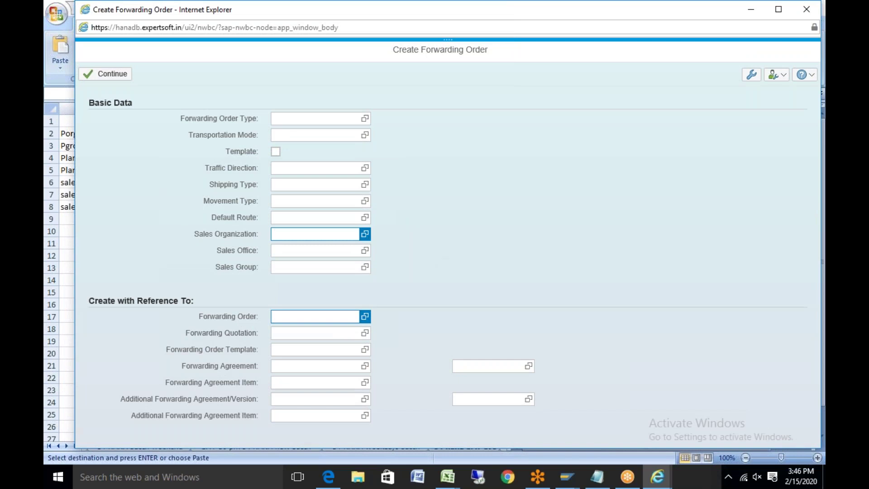
{"action": "key", "text": "F4"}
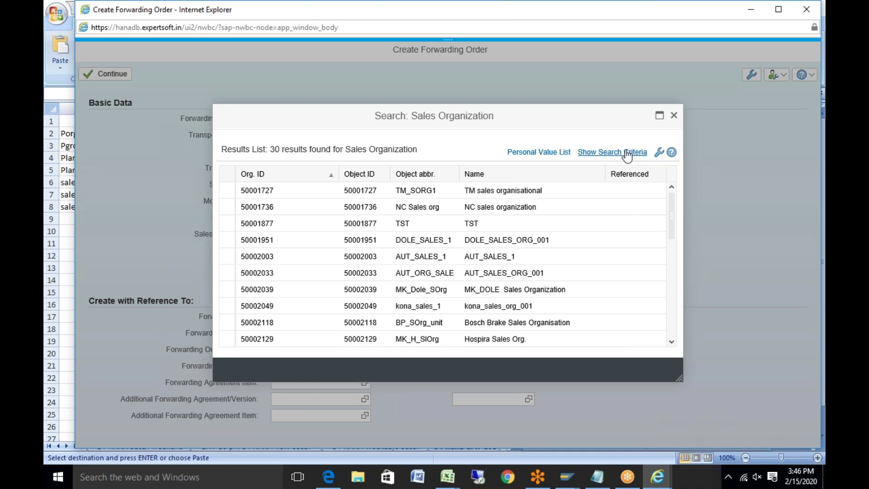
{"action": "left_click", "coordinate": [627, 152]}
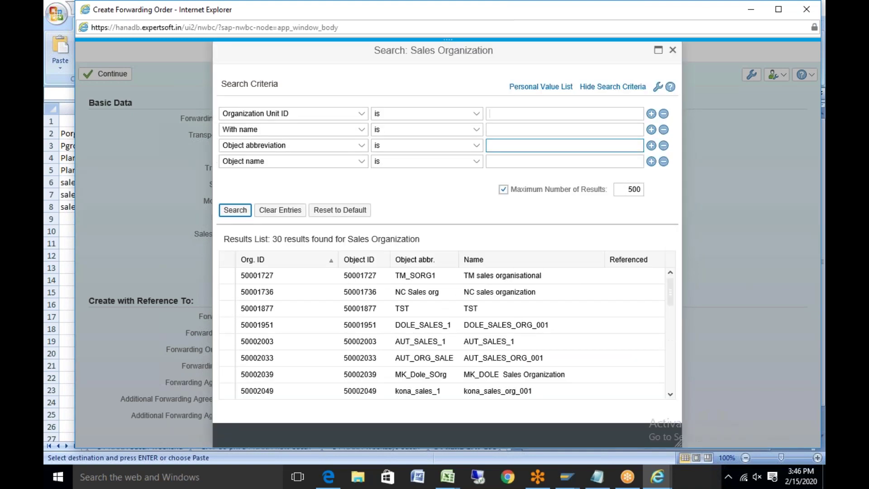
{"action": "key", "text": "ctrl+v"}
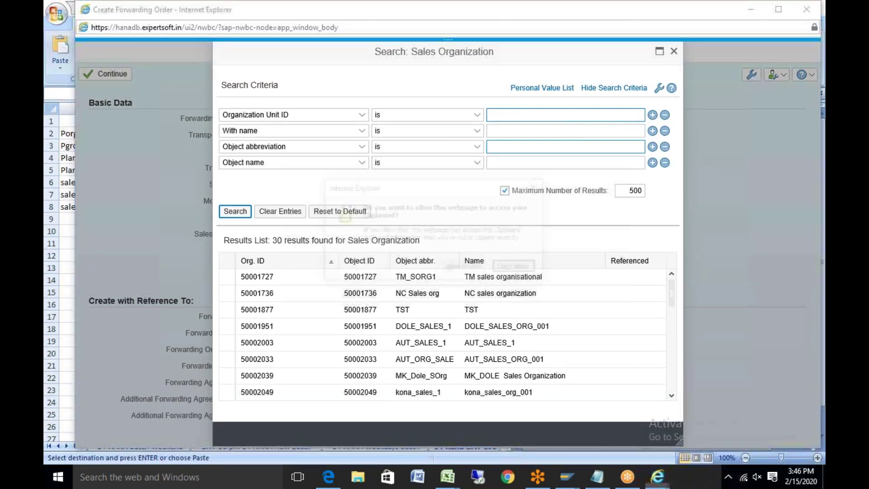
{"action": "left_click", "coordinate": [479, 269]}
{"action": "key", "text": "BackSpace"}
{"action": "key", "text": "ctrl+v"}
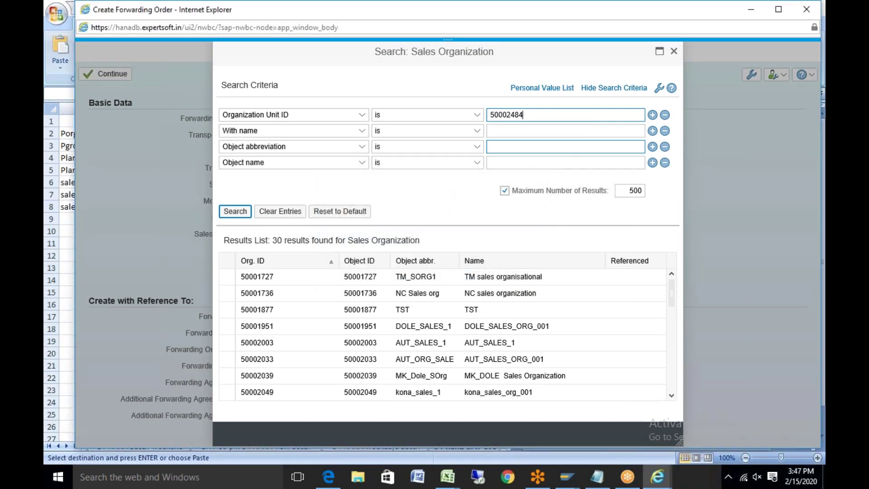
{"action": "left_click", "coordinate": [243, 213]}
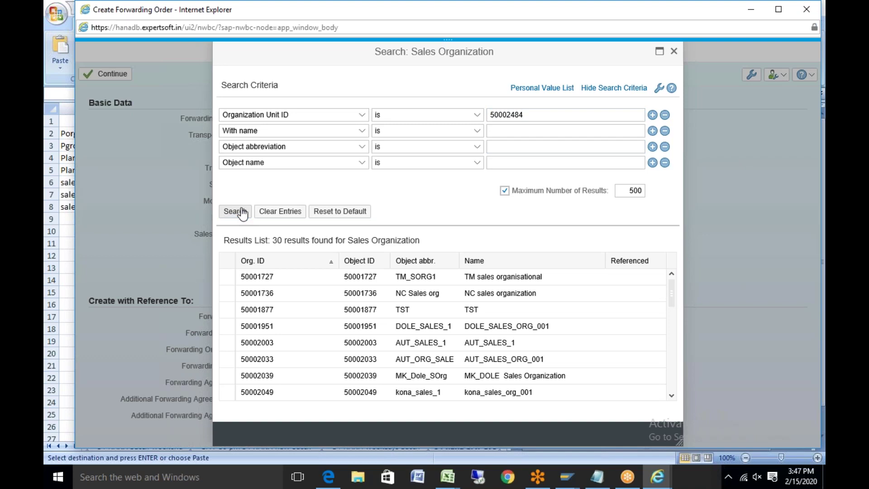
{"action": "left_click", "coordinate": [517, 345]}
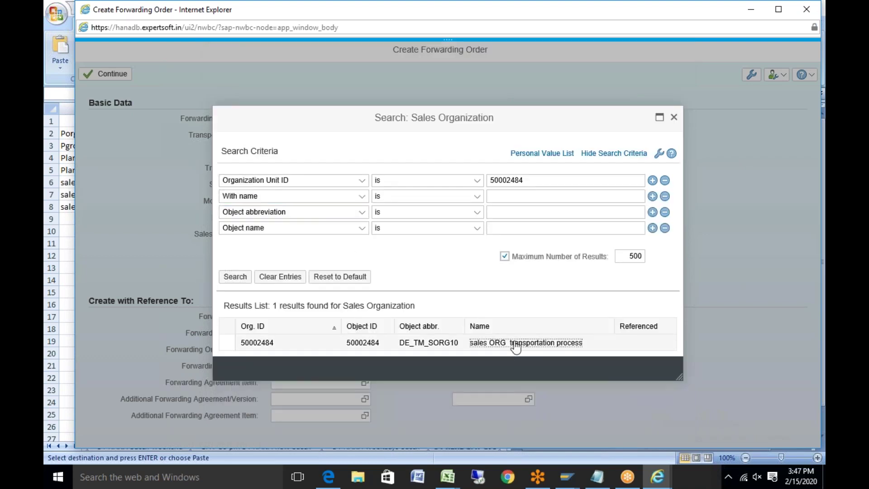
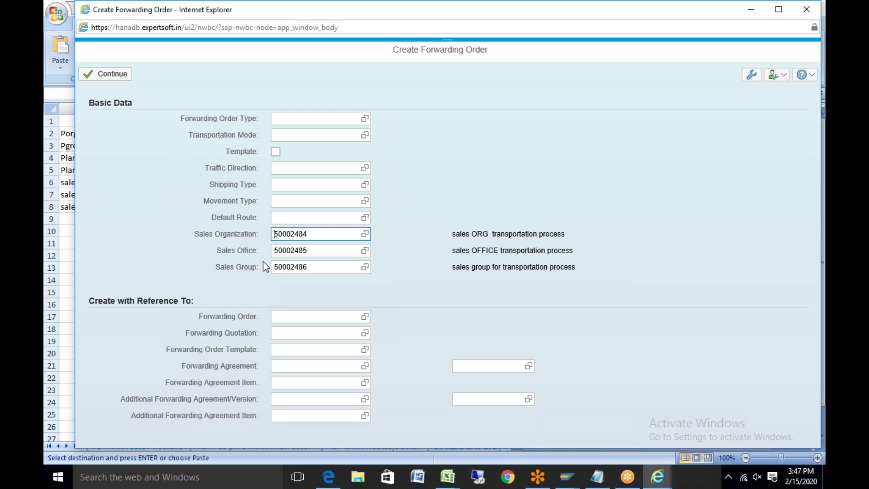
- Bring up the organizational unit notes in Notepad and close the Create Forwarding Order window in Internet Explorer without creating the order
{"action": "left_click", "coordinate": [597, 477]}
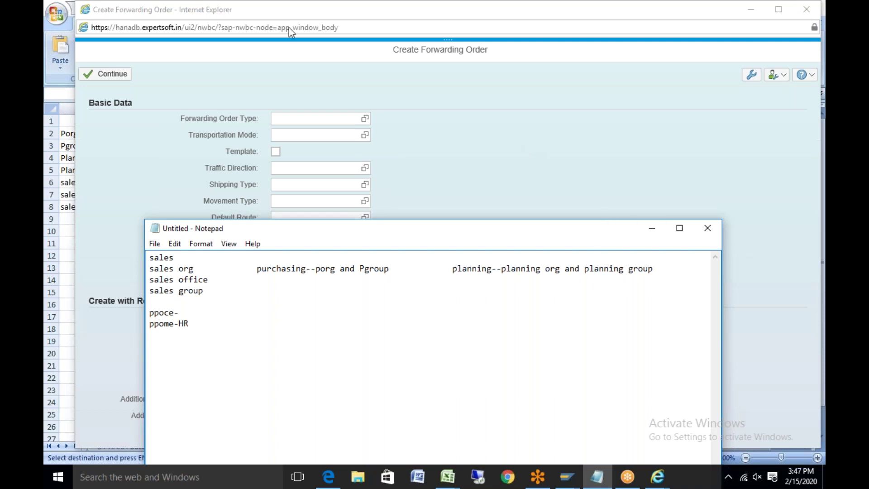
{"action": "left_click_drag", "start_coordinate": [270, 12], "coordinate": [281, 120]}
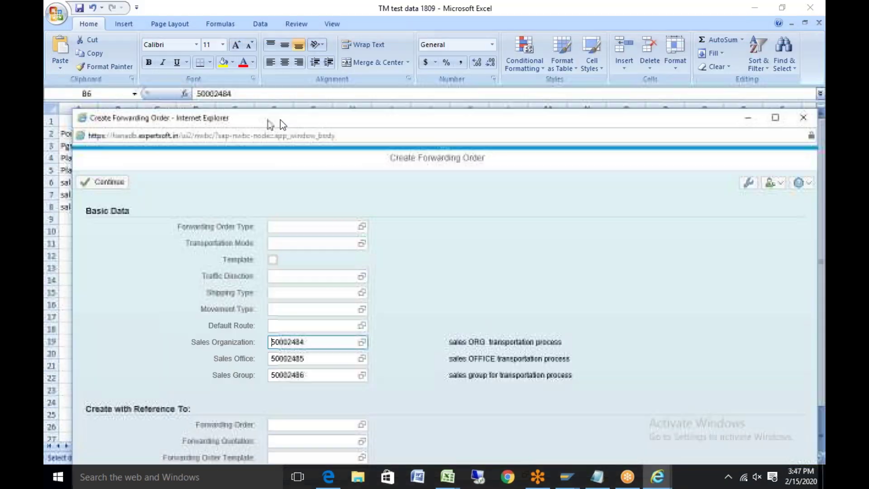
{"action": "left_click", "coordinate": [810, 125]}
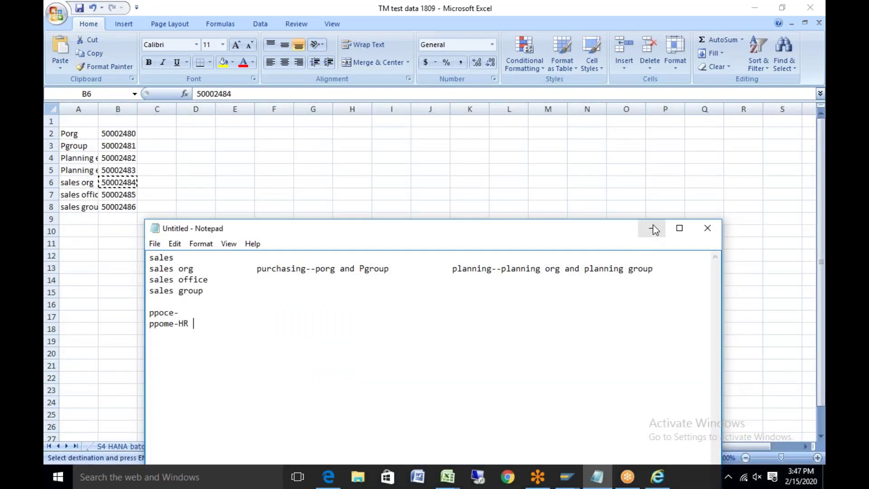
- Put the Notepad notes away, return to Internet Explorer and start creating a freight agreement in Freight Agreement Management
{"action": "left_click", "coordinate": [652, 229]}
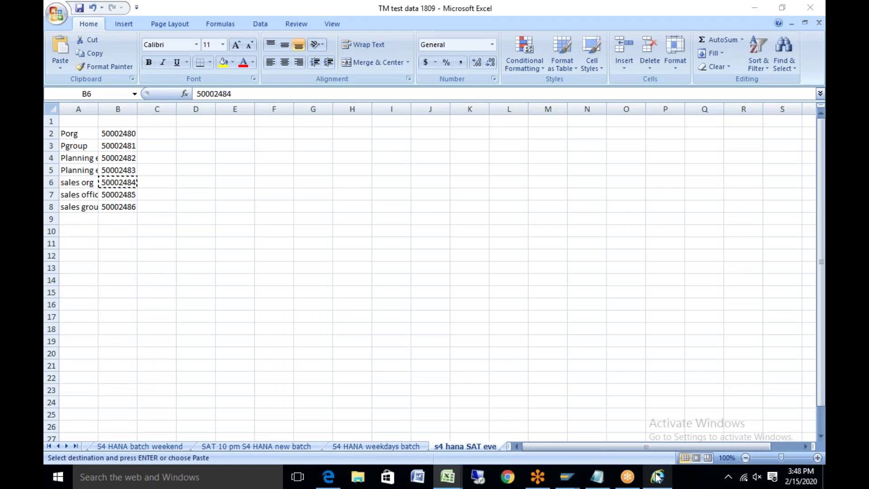
{"action": "left_click", "coordinate": [657, 477]}
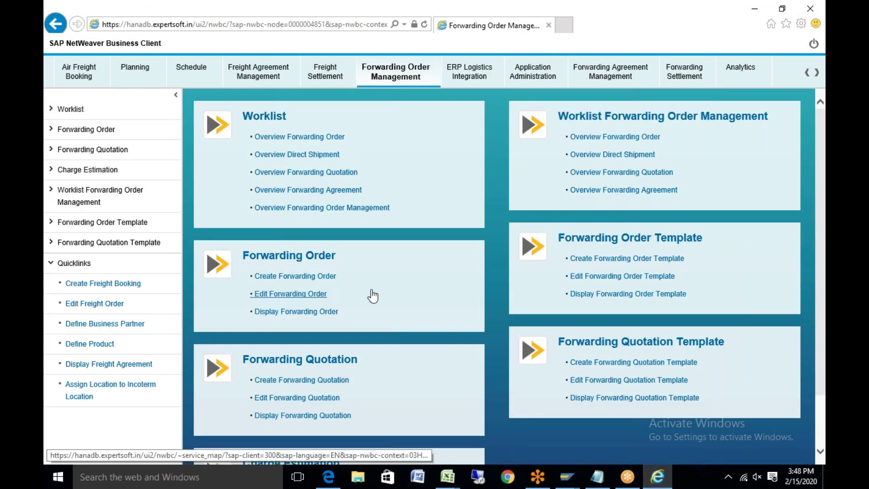
{"action": "left_click", "coordinate": [263, 80]}
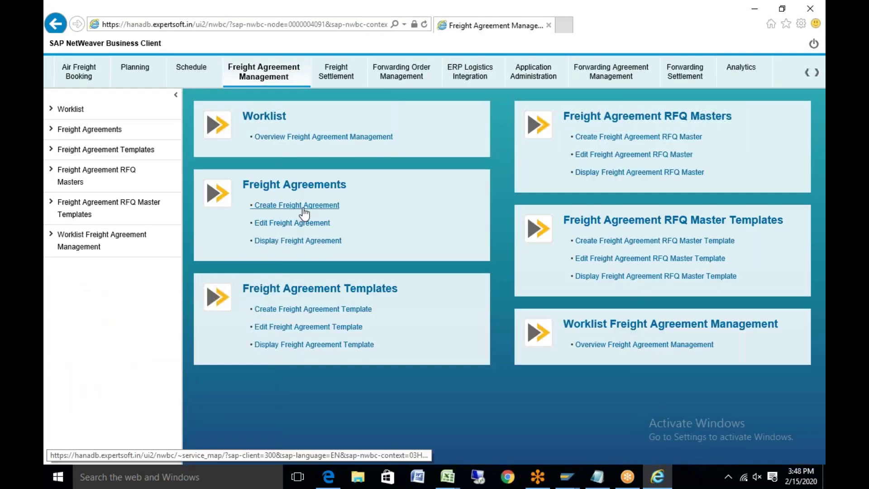
{"action": "left_click", "coordinate": [303, 206]}
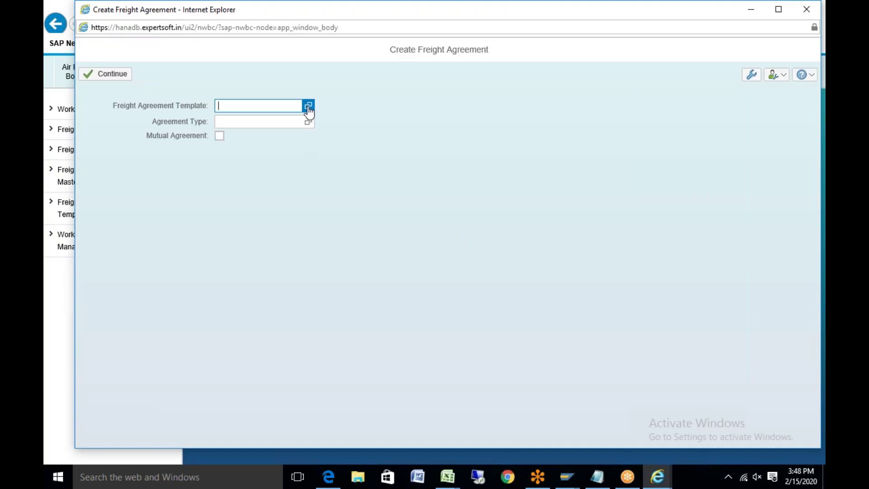
- Choose agreement type ZFA1 without a freight agreement template and continue to the new freight agreement
{"action": "left_click", "coordinate": [309, 107]}
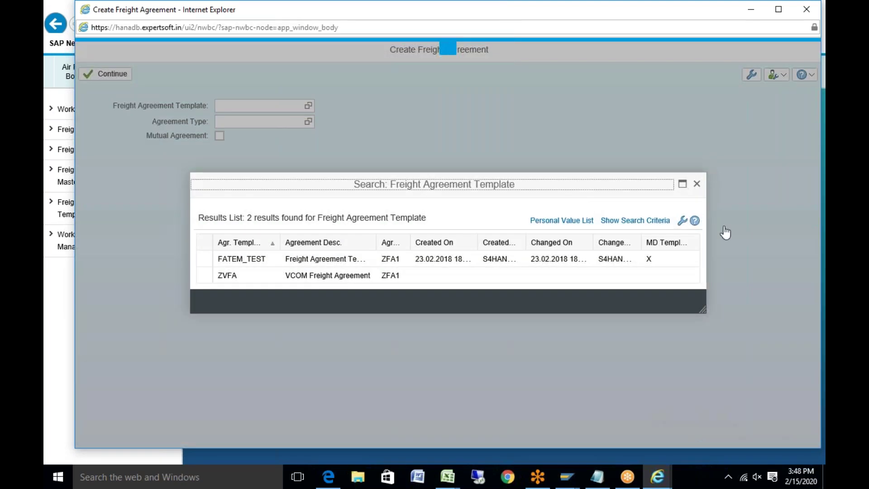
{"action": "left_click", "coordinate": [698, 186]}
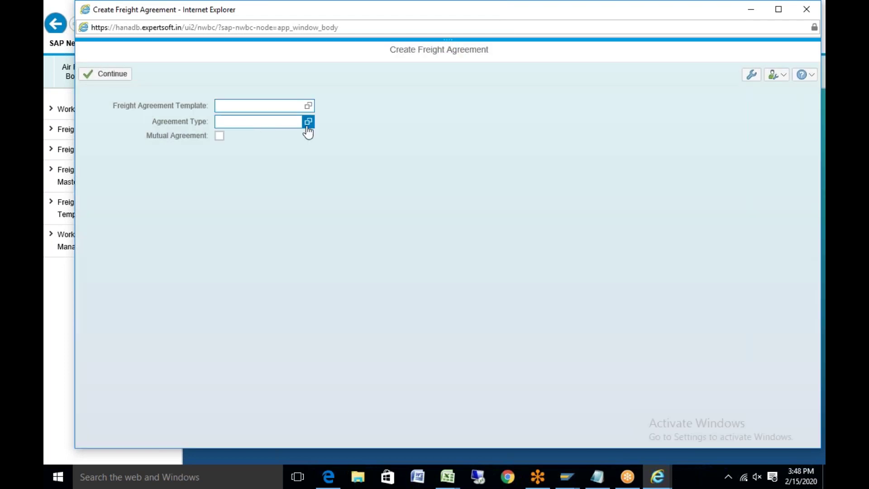
{"action": "left_click", "coordinate": [308, 128]}
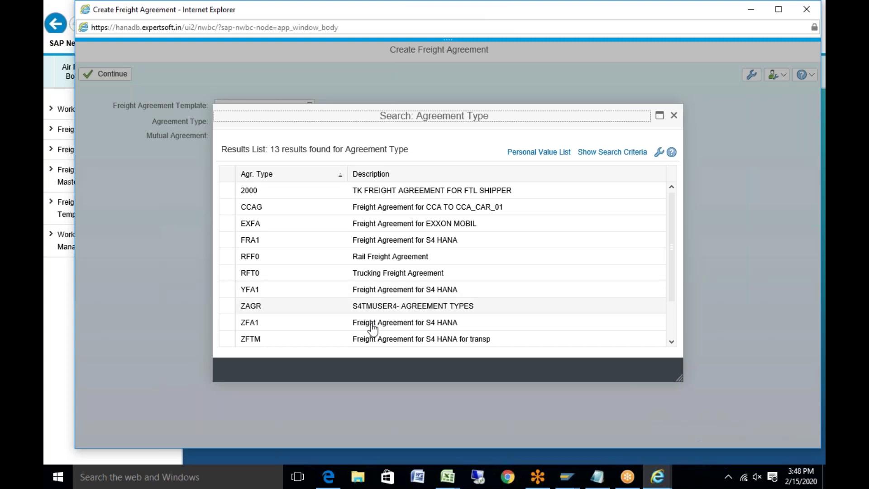
{"action": "left_click", "coordinate": [384, 329]}
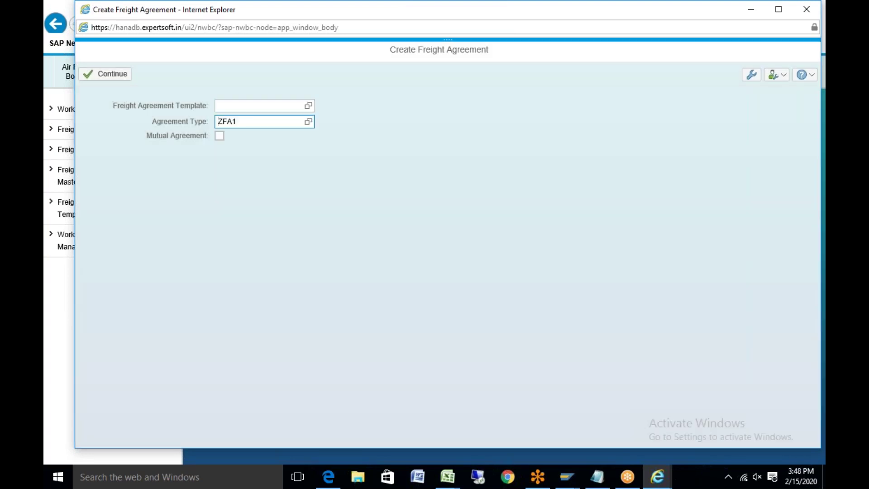
{"action": "left_click", "coordinate": [112, 76]}
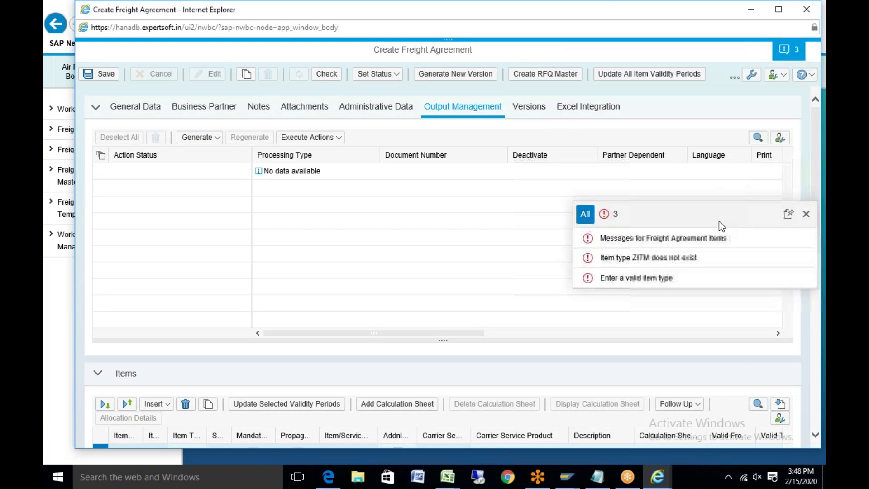
- Examine the freight agreement's items and its general data, focusing on the required Purchasing Organization field
{"action": "left_click_drag", "start_coordinate": [710, 148], "coordinate": [661, 115]}
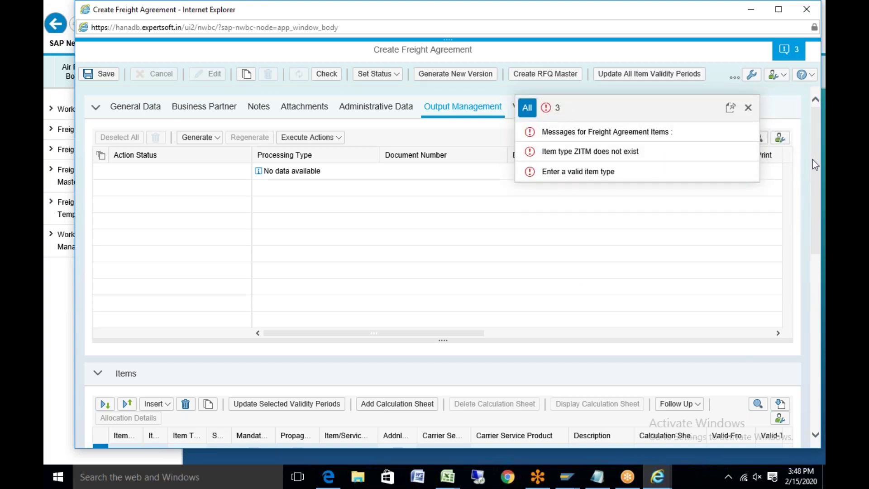
{"action": "scroll", "coordinate": [814, 196], "scroll_direction": "down", "scroll_amount": 1}
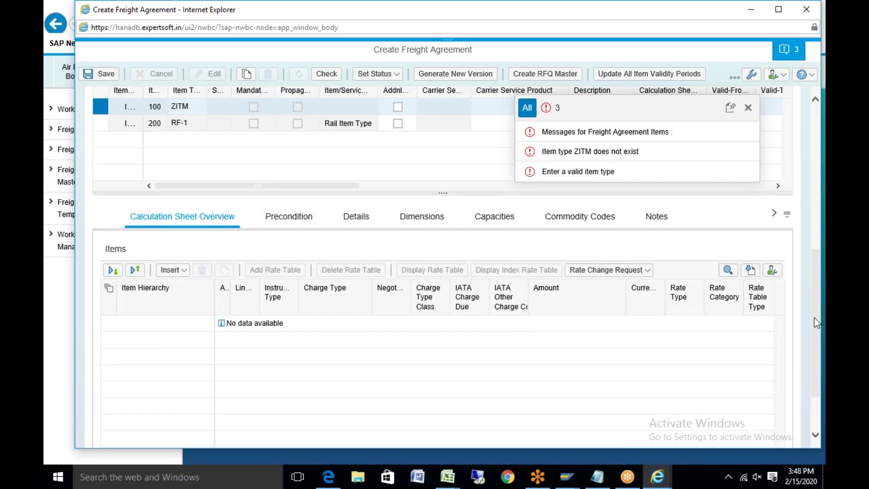
{"action": "left_click", "coordinate": [817, 231]}
{"action": "left_click_drag", "start_coordinate": [817, 231], "coordinate": [810, 172]}
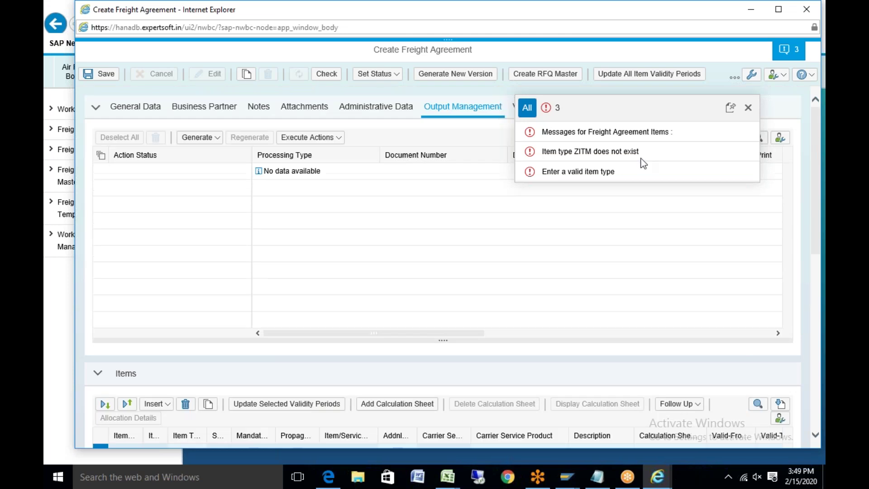
{"action": "left_click", "coordinate": [142, 112]}
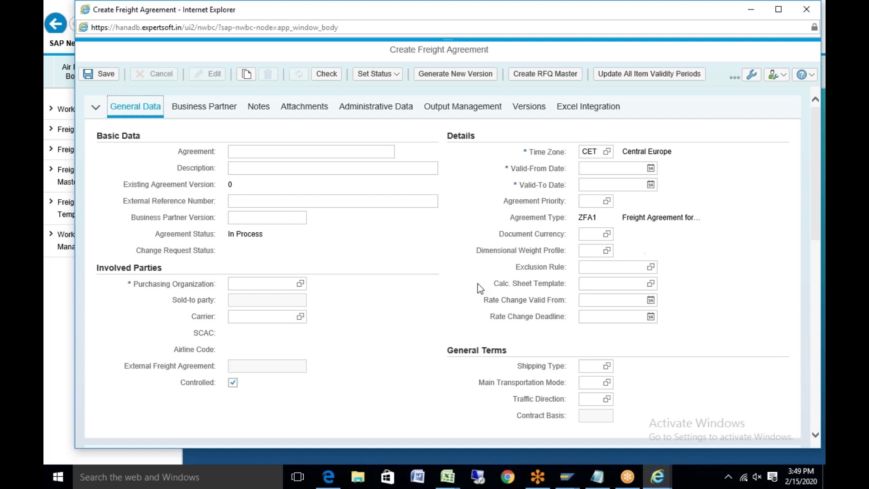
{"action": "left_click", "coordinate": [236, 288]}
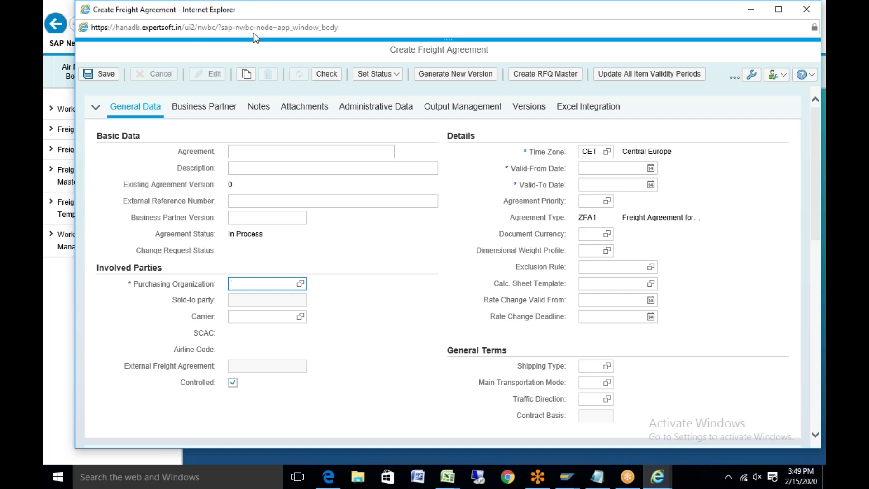
{"action": "left_click_drag", "start_coordinate": [255, 9], "coordinate": [269, 141]}
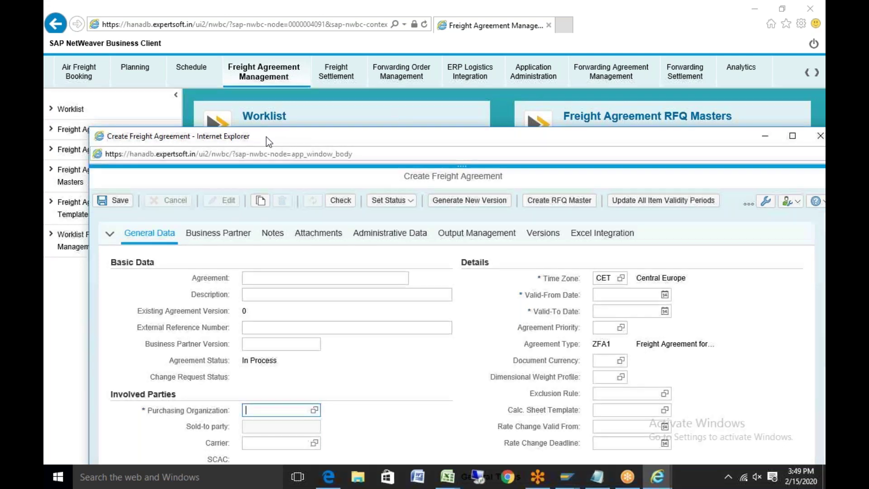
- Switch to the TM test data 1809 workbook in Excel and list Location, Tzone, Tlane and Schedule in cells A10 to A13
{"action": "left_click", "coordinate": [448, 479]}
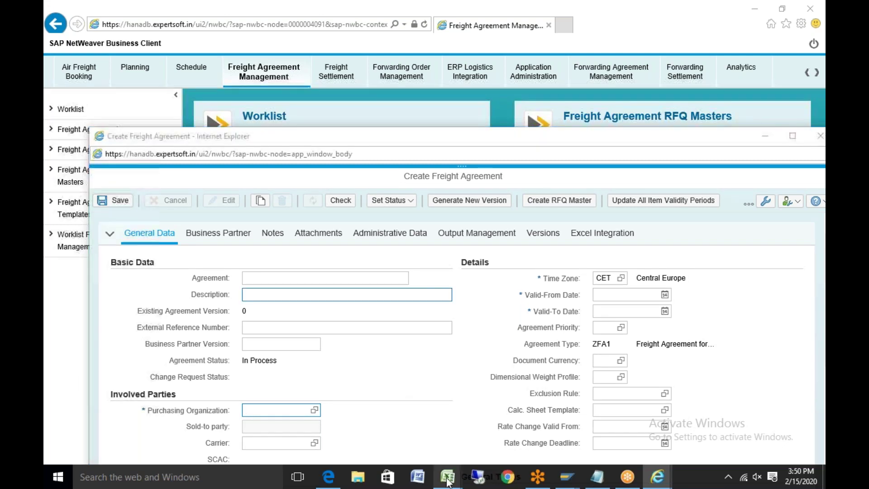
{"action": "mouse_move", "coordinate": [447, 481]}
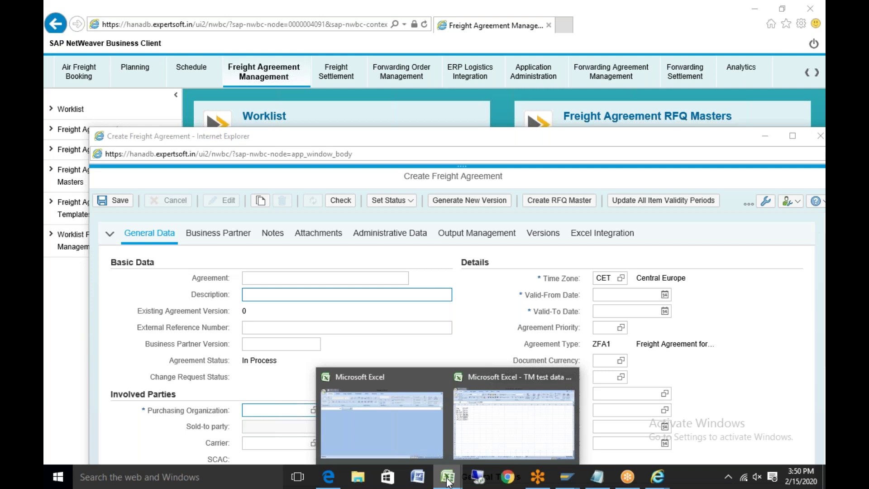
{"action": "left_click", "coordinate": [514, 423]}
{"action": "type", "text": "Location"}
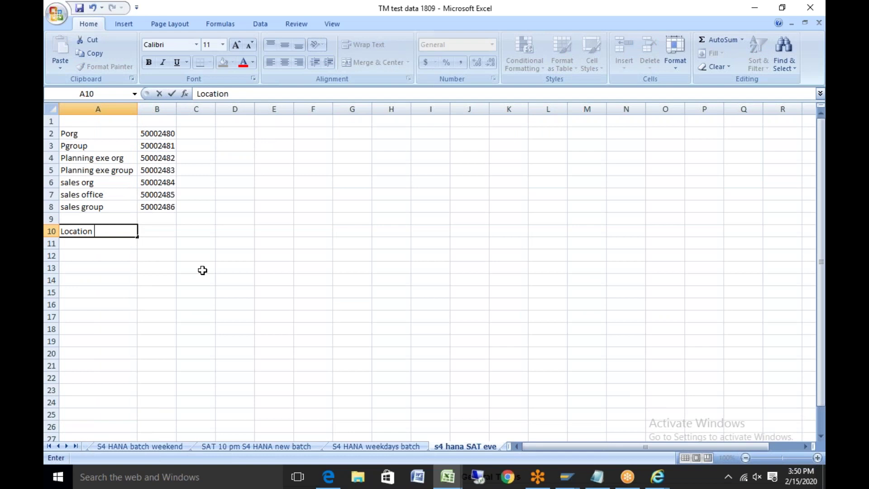
{"action": "key", "text": "Return"}
{"action": "type", "text": "Tzone"}
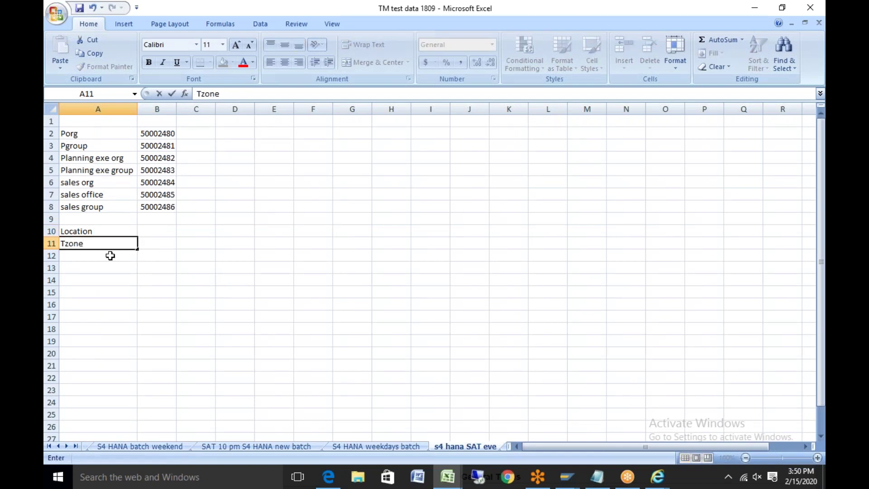
{"action": "key", "text": "Return"}
{"action": "type", "text": "Tlane"}
{"action": "left_click", "coordinate": [93, 269]}
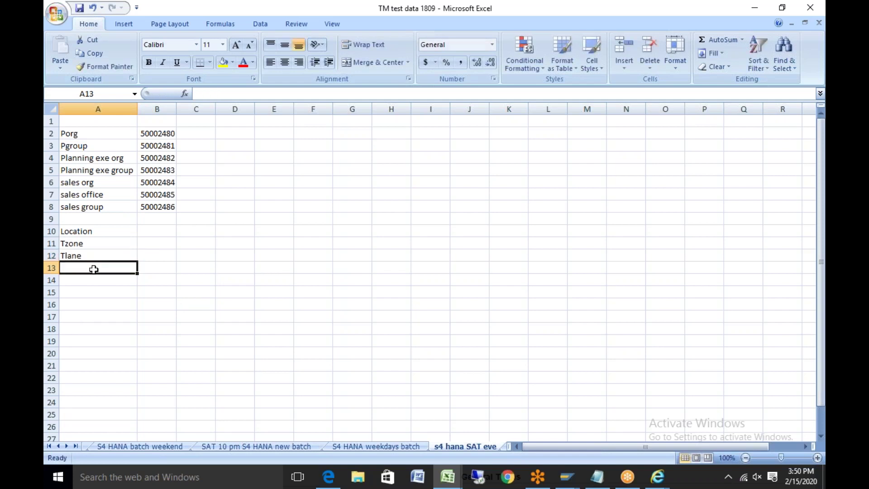
{"action": "type", "text": "Schedule"}
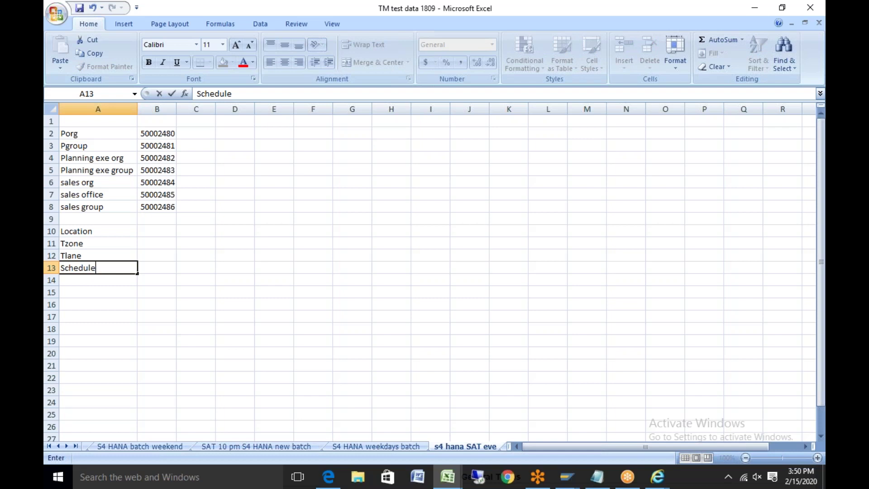
{"action": "left_click", "coordinate": [95, 280]}
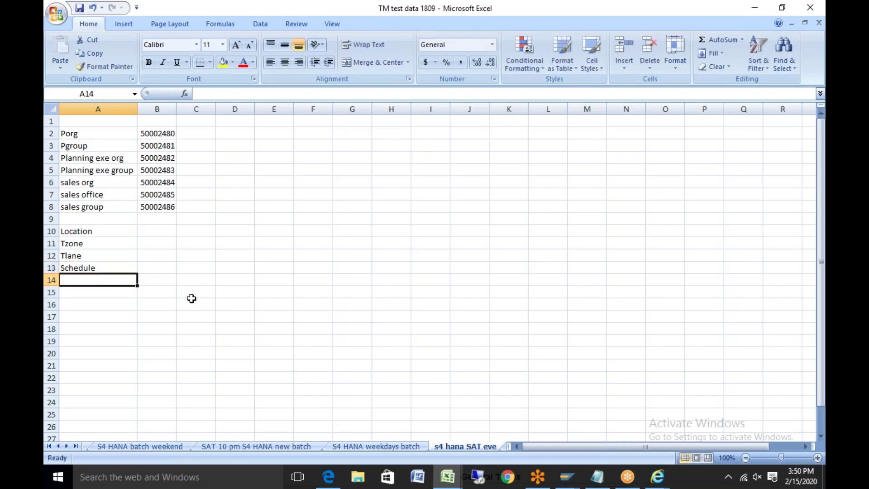
- Continue the list with Resource, Mtr and mode of transport, and Default route in cells A14 to A16
{"action": "type", "text": "Resource"}
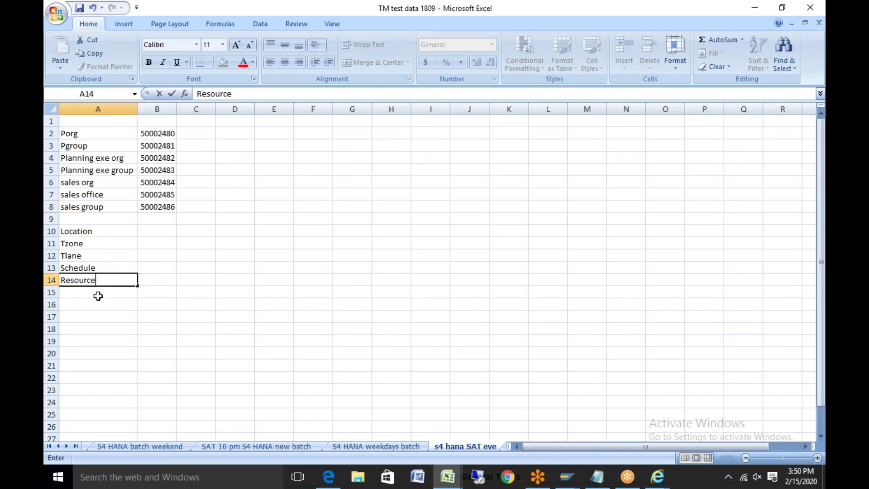
{"action": "key", "text": "Return"}
{"action": "type", "text": "Mtr"}
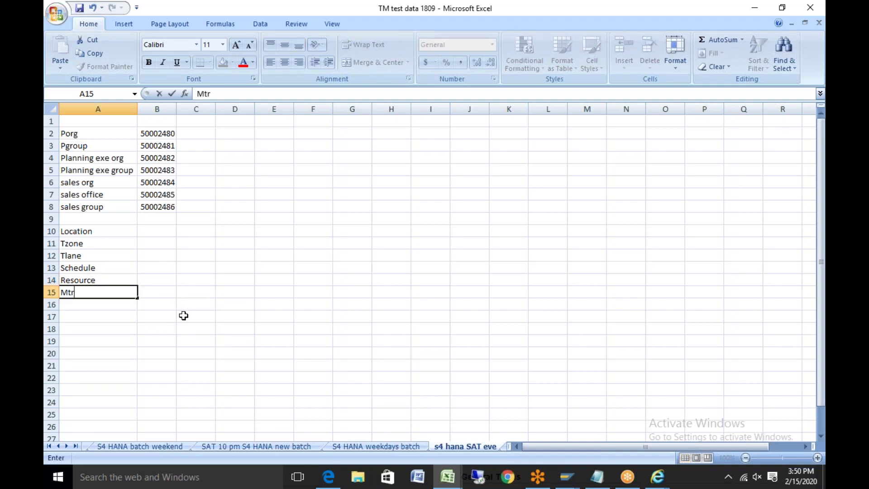
{"action": "type", "text": " and mode of transport"}
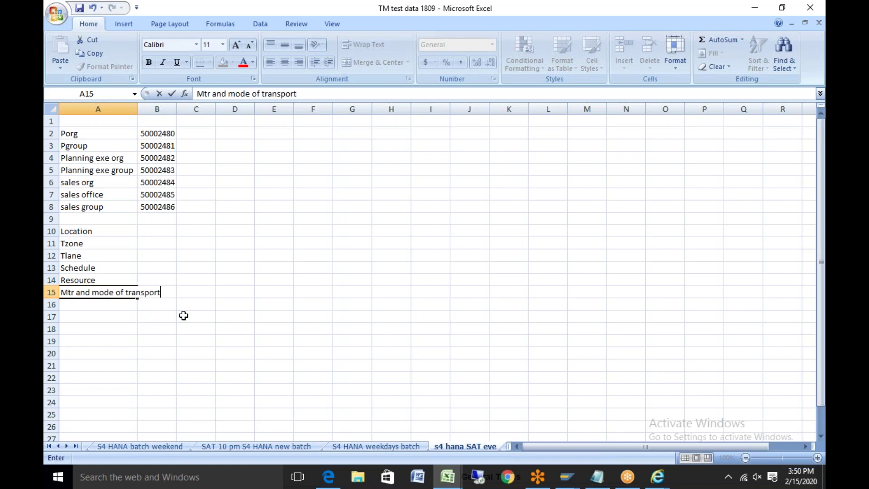
{"action": "left_click", "coordinate": [101, 305]}
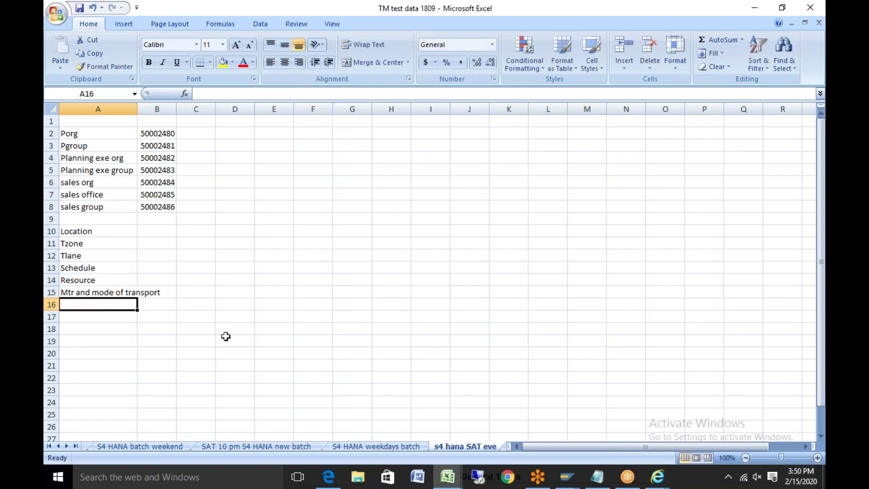
{"action": "type", "text": "Default"}
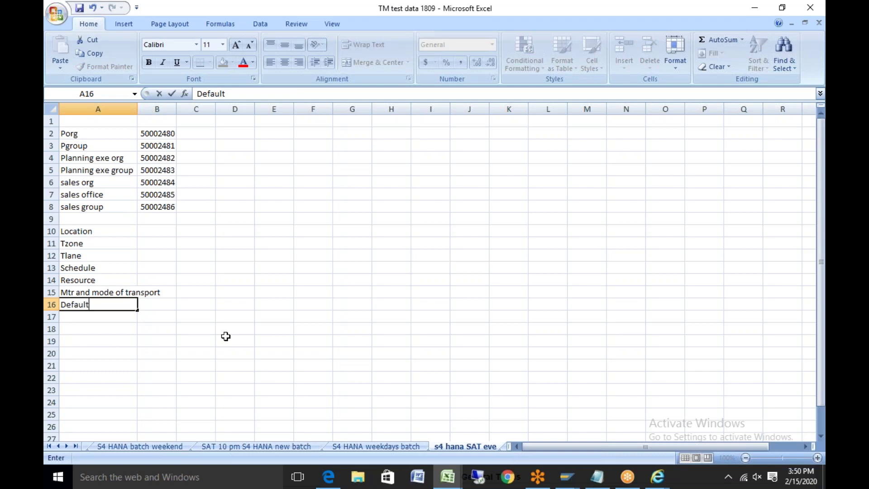
{"action": "type", "text": " route"}
{"action": "left_click", "coordinate": [92, 232]}
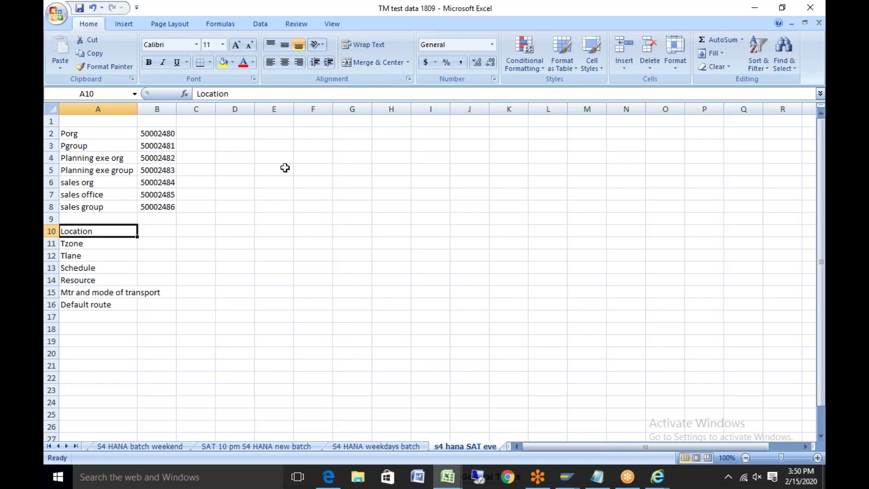
- Enter shipping point in cell E3 and its matching location term Sloc in cell F3
{"action": "left_click", "coordinate": [279, 142]}
{"action": "type", "text": "s"}
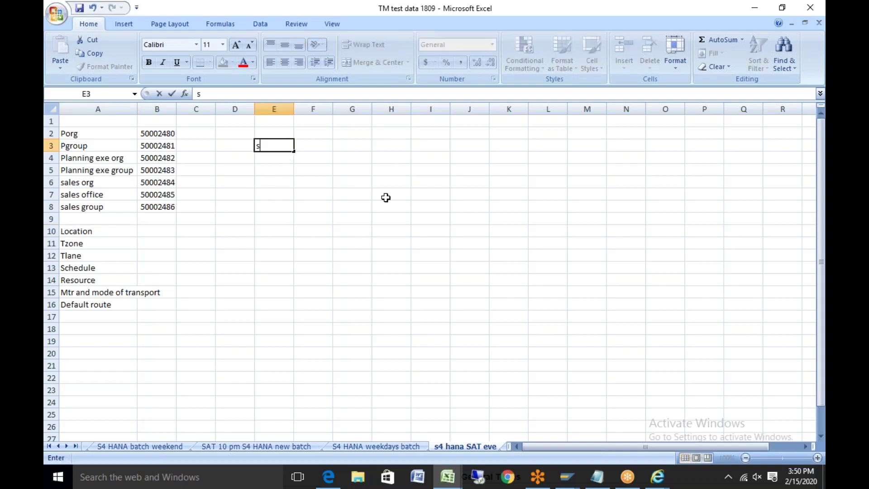
{"action": "type", "text": "hipping point"}
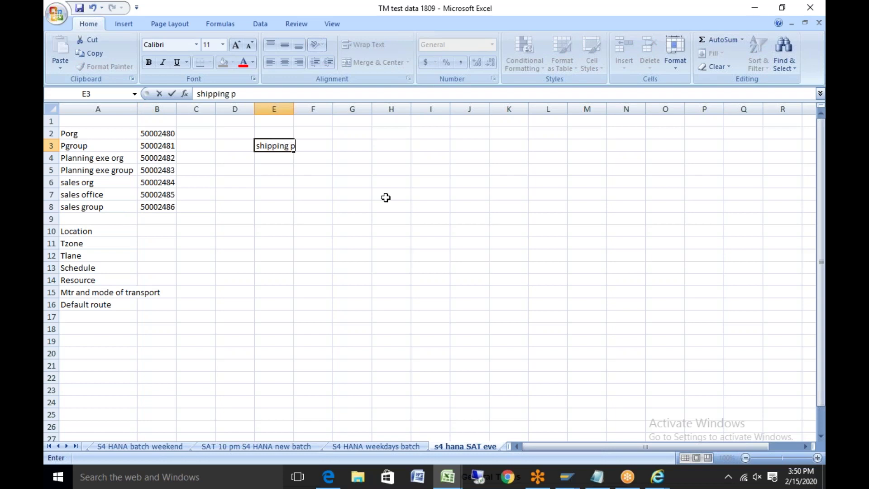
{"action": "left_click", "coordinate": [318, 161]}
{"action": "left_click", "coordinate": [319, 143]}
{"action": "type", "text": "Sloc"}
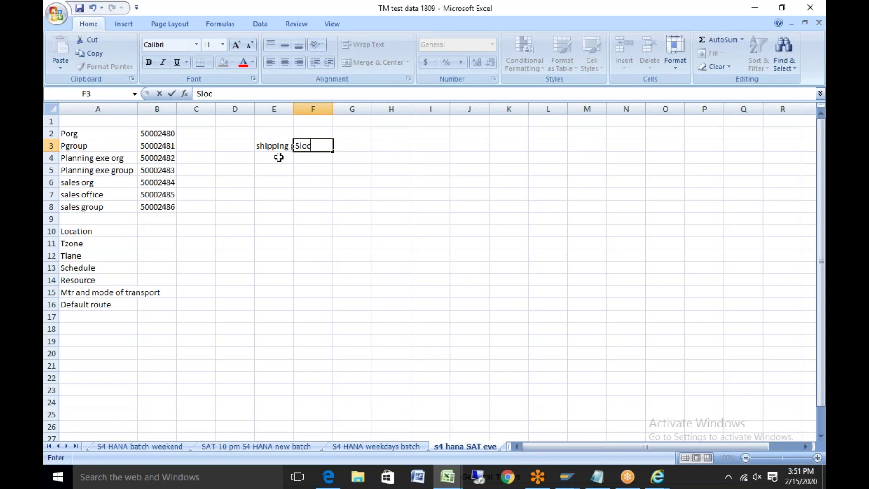
{"action": "key", "text": "Return"}
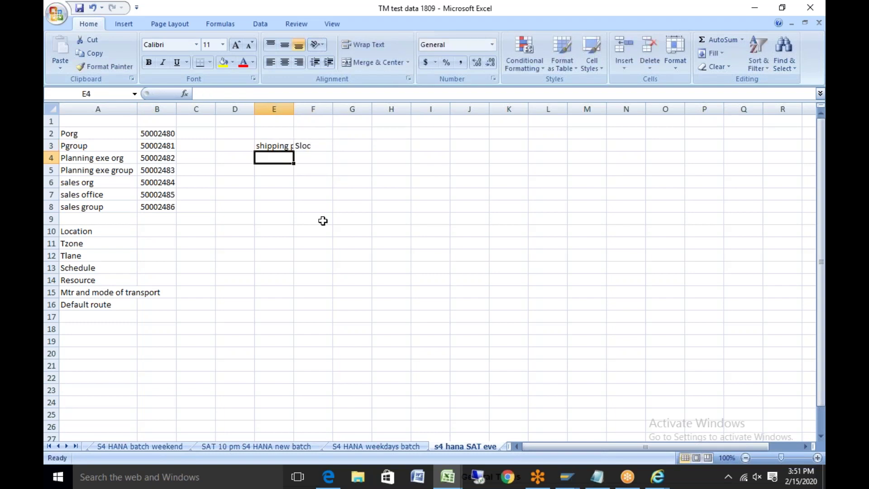
- Enter ship to party in cell E4 and its matching location term desloc in cell F4
{"action": "type", "text": "ship to party"}
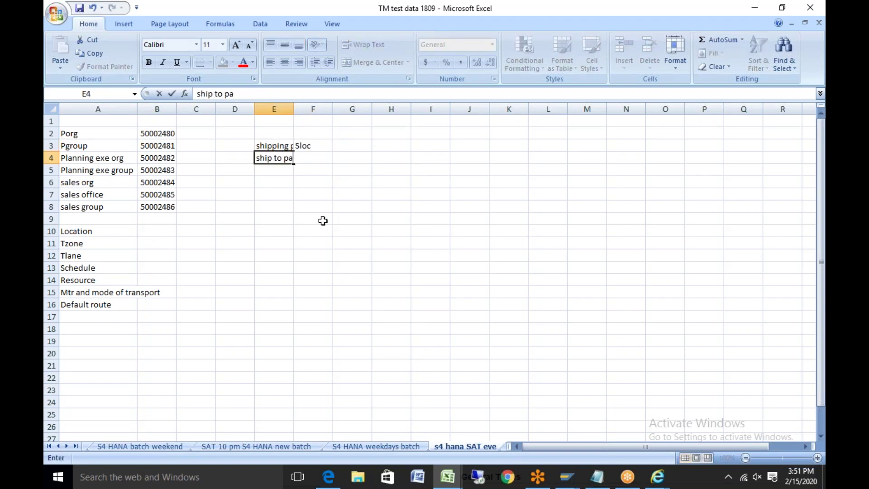
{"action": "left_click", "coordinate": [284, 200]}
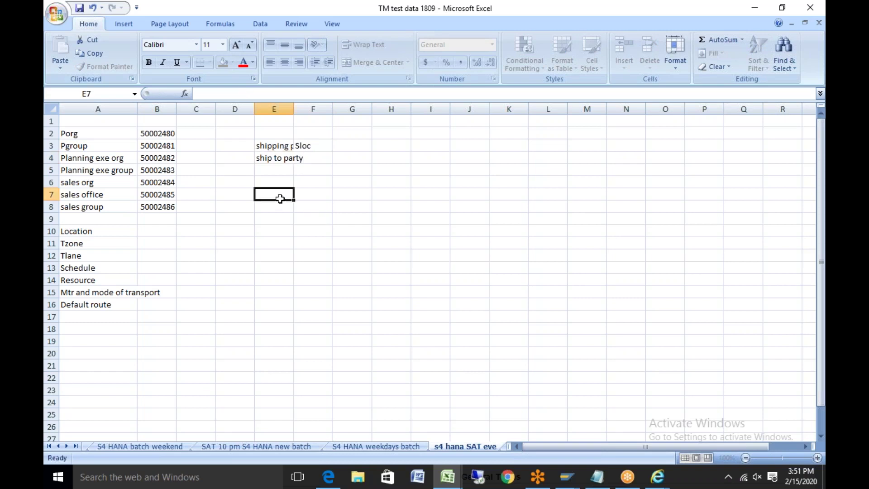
{"action": "left_click", "coordinate": [308, 158]}
{"action": "type", "text": "slo"}
{"action": "key", "text": "BackSpace"}
{"action": "key", "text": "BackSpace"}
{"action": "key", "text": "BackSpace"}
{"action": "key", "text": "BackSpace"}
{"action": "type", "text": "des"}
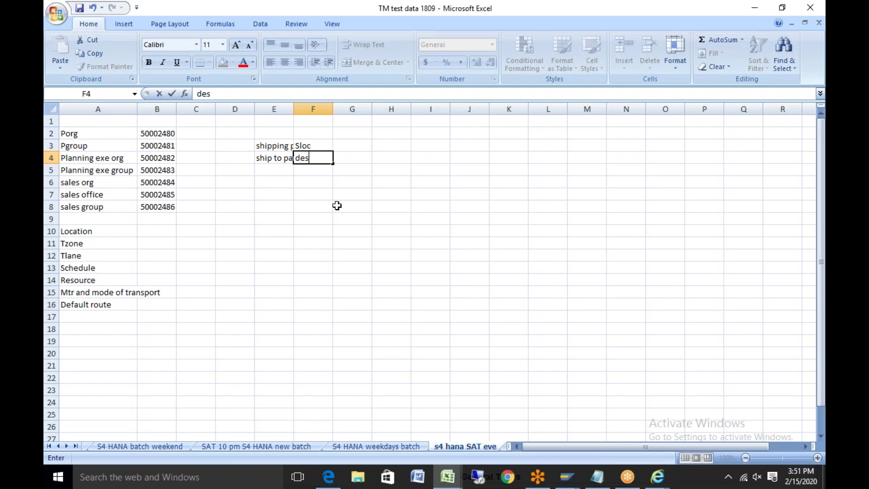
{"action": "type", "text": "loc"}
- Switch to SAP NetWeaver Business Client in Internet Explorer and open the Planning work area
{"action": "mouse_move", "coordinate": [665, 479]}
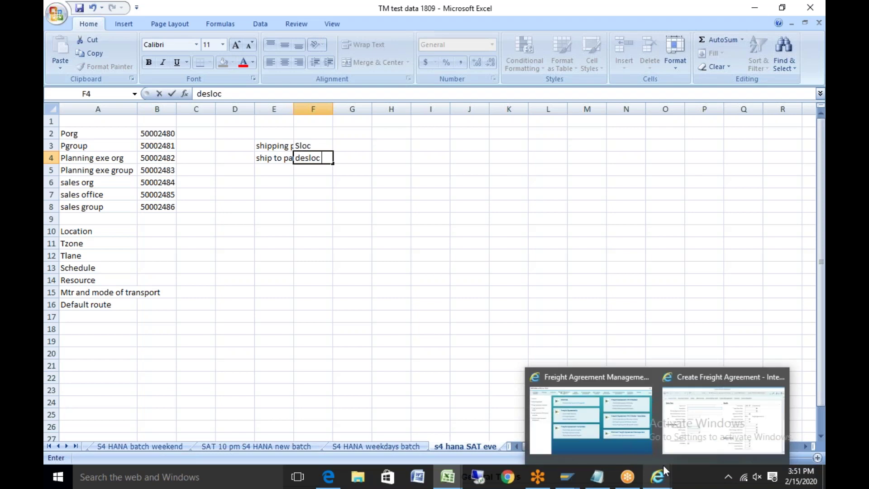
{"action": "left_click", "coordinate": [612, 426]}
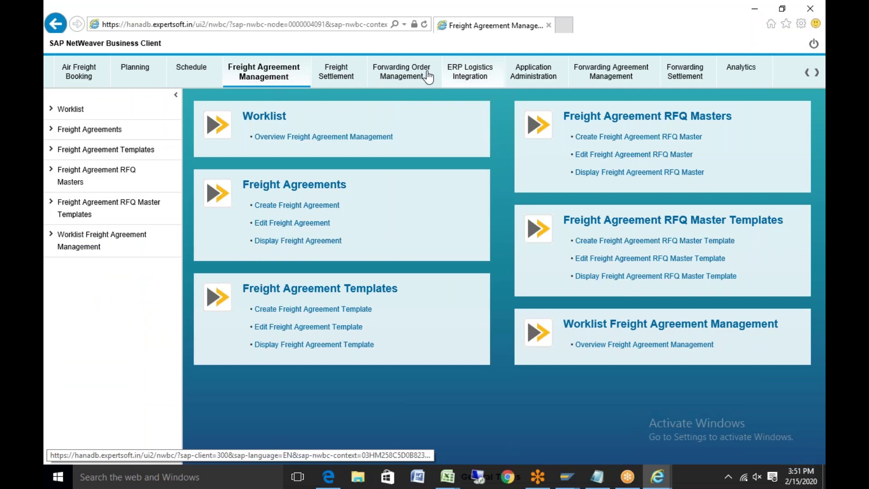
{"action": "left_click", "coordinate": [807, 74]}
{"action": "left_click", "coordinate": [807, 73]}
{"action": "left_click", "coordinate": [290, 77]}
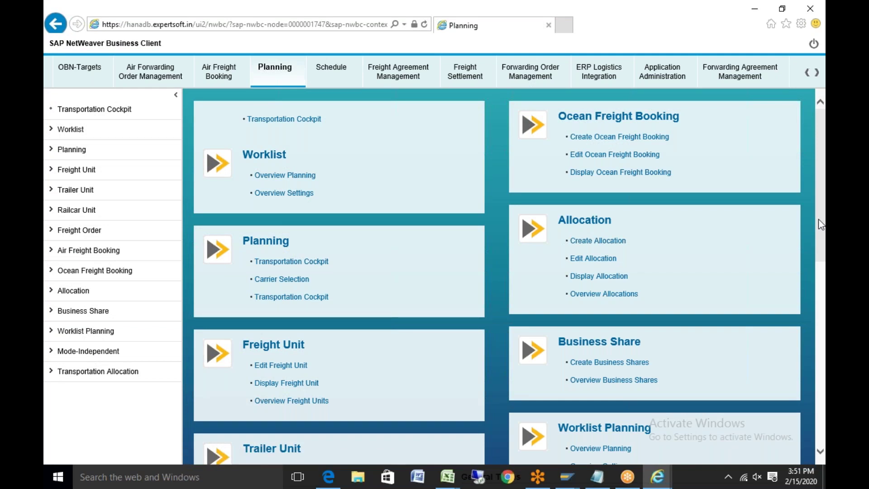
- Search for freight units without criteria, display the fifth result, and examine its organizational data and its source and destination locations
{"action": "scroll", "coordinate": [432, 359], "scroll_direction": "down", "scroll_amount": 2}
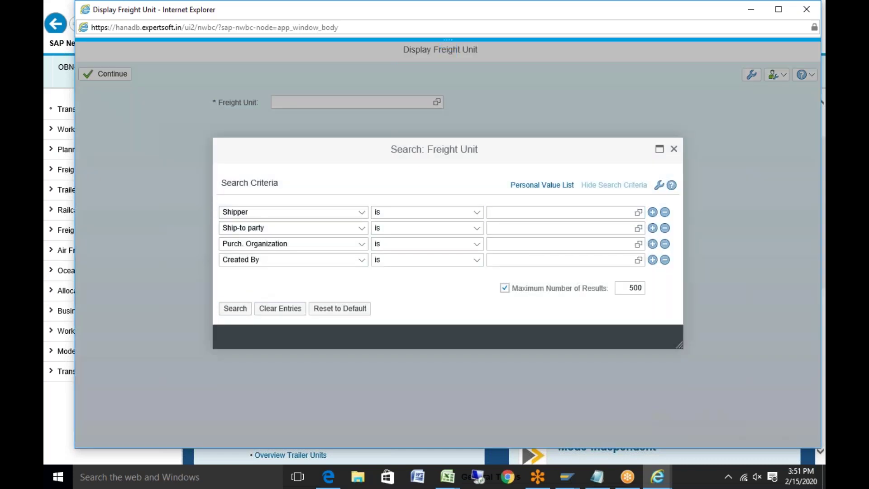
{"action": "left_click", "coordinate": [235, 308]}
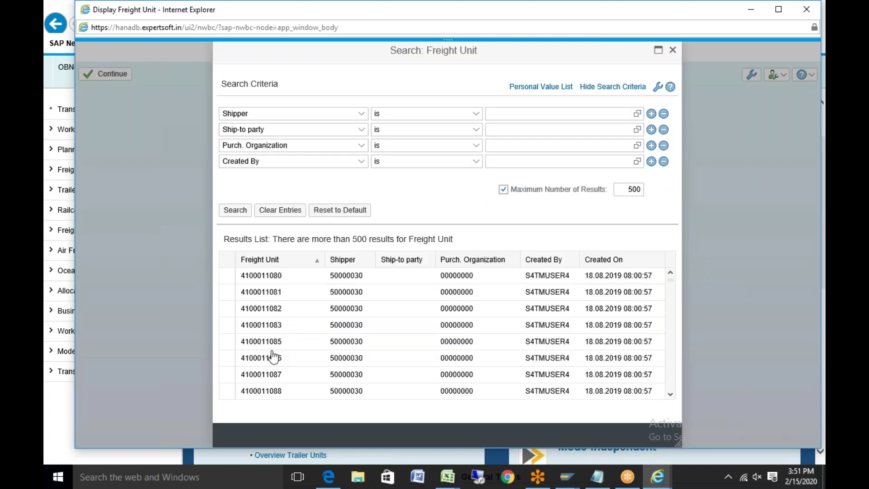
{"action": "left_click", "coordinate": [261, 342]}
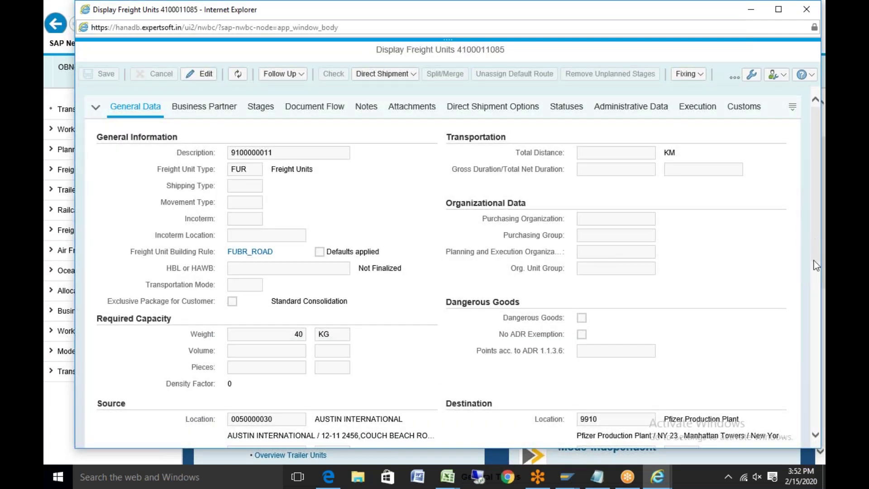
{"action": "left_click_drag", "start_coordinate": [814, 260], "coordinate": [813, 292]}
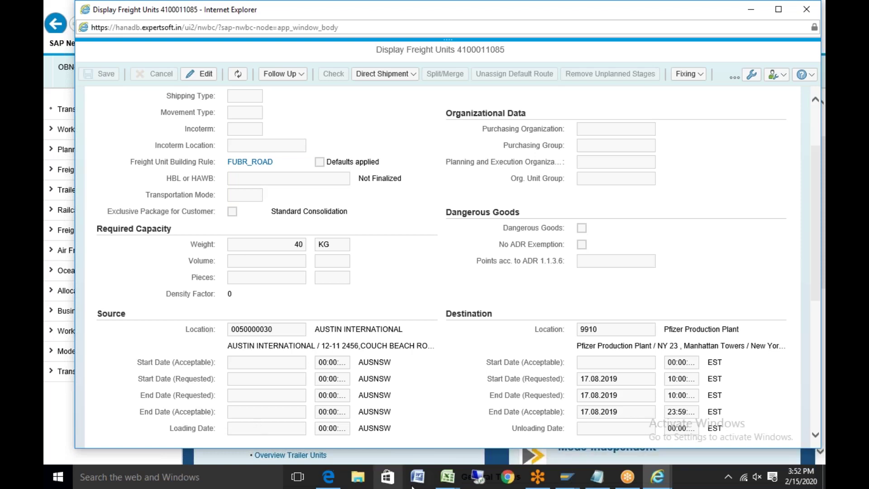
- Return to the TM test data 1809 workbook in Excel, and bring up the Windows desktop
{"action": "left_click", "coordinate": [448, 477]}
{"action": "left_click", "coordinate": [514, 410]}
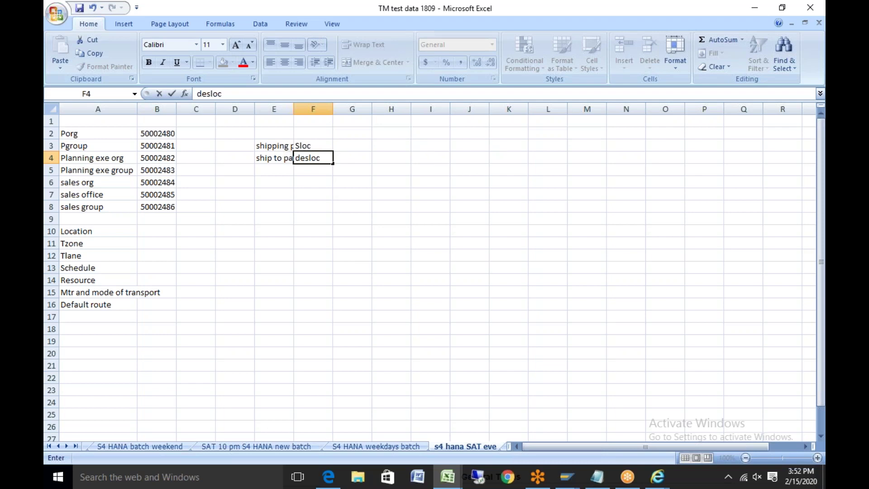
{"action": "key", "text": "super+d"}
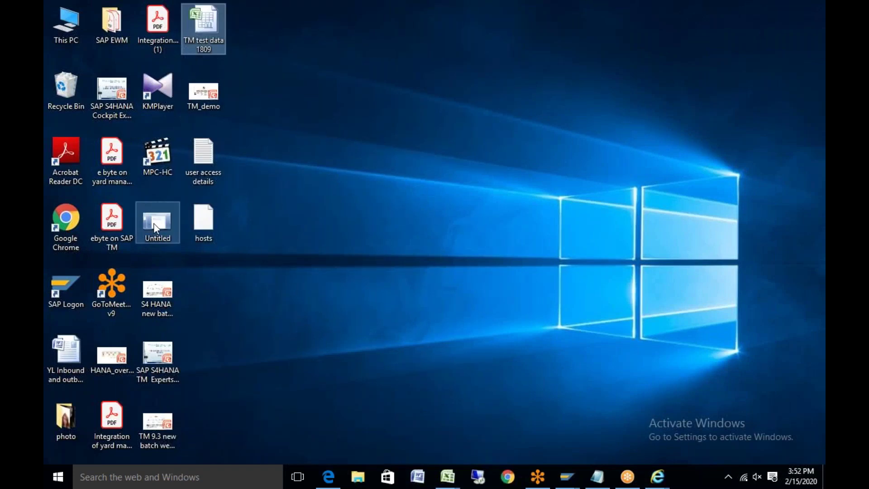